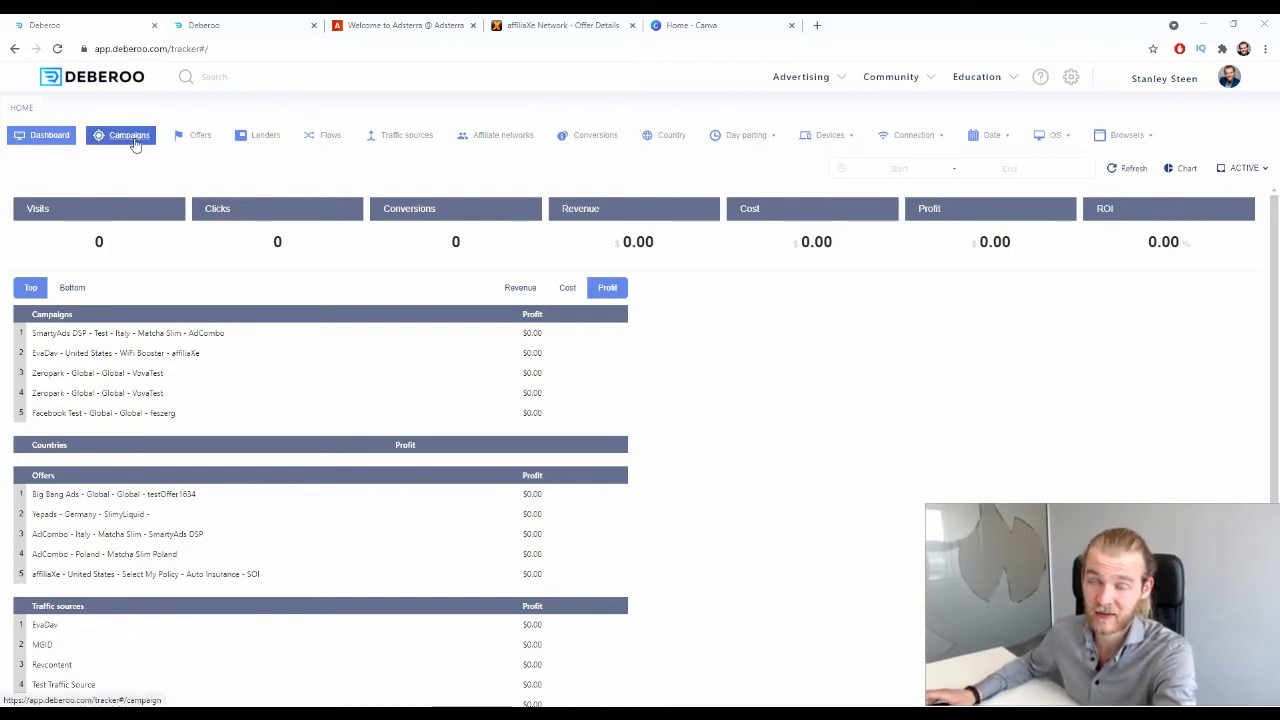
Step: Switch to the Adsterra account and on to affiliaXe to review the Coveragevista.com auto insurance offer page
click(465, 24)
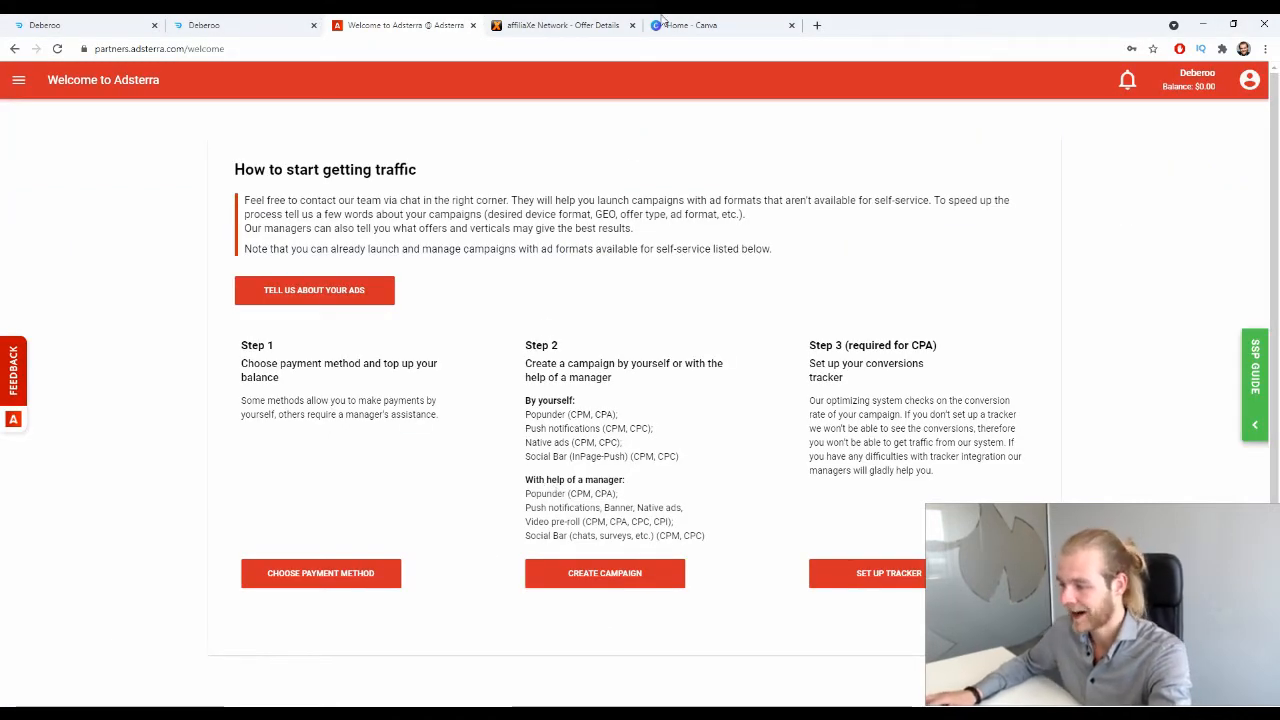
key(ctrl+Tab)
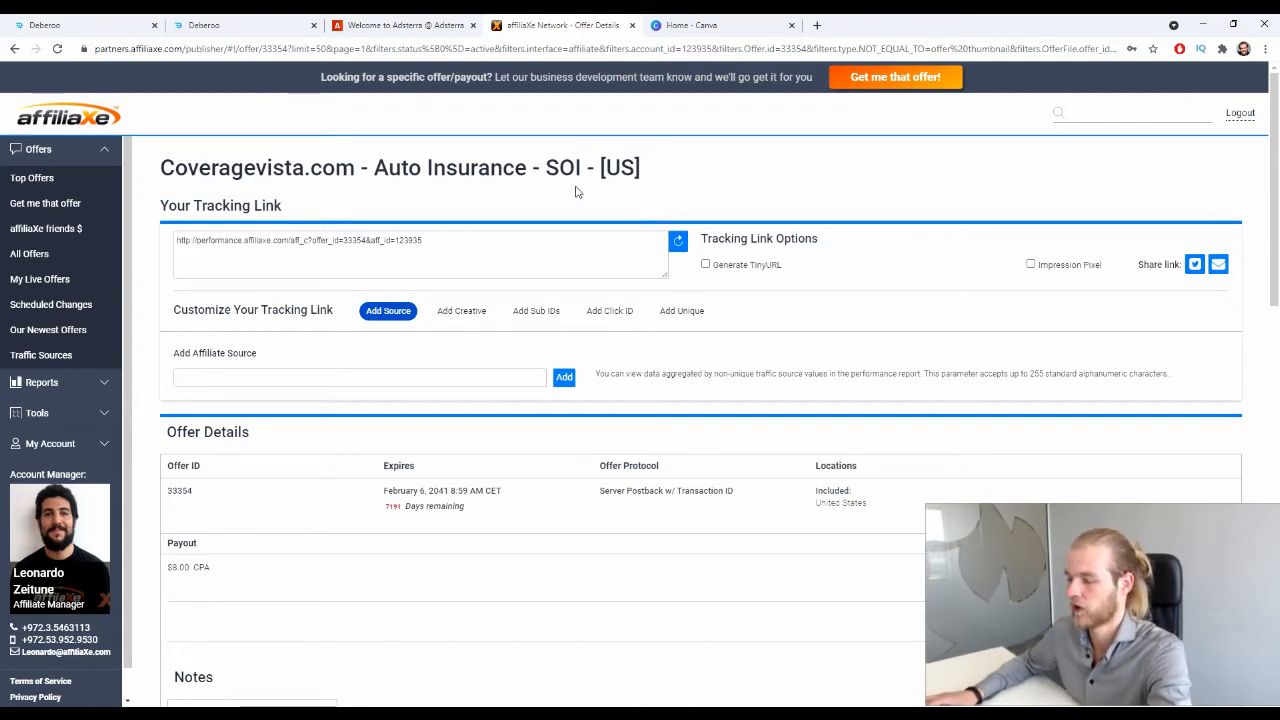
scroll(453, 158, down, 10)
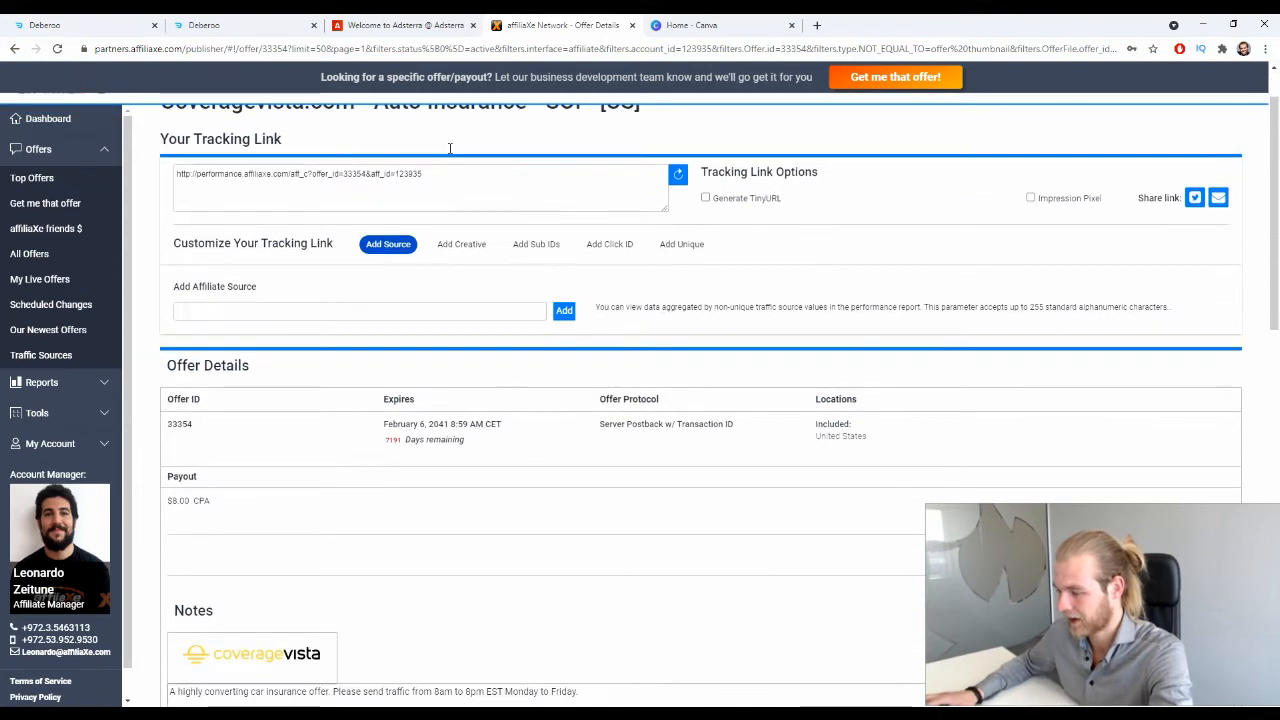
Step: Preview the Coveragevista landing page, look through its content and free quote form, and close the preview
click(196, 242)
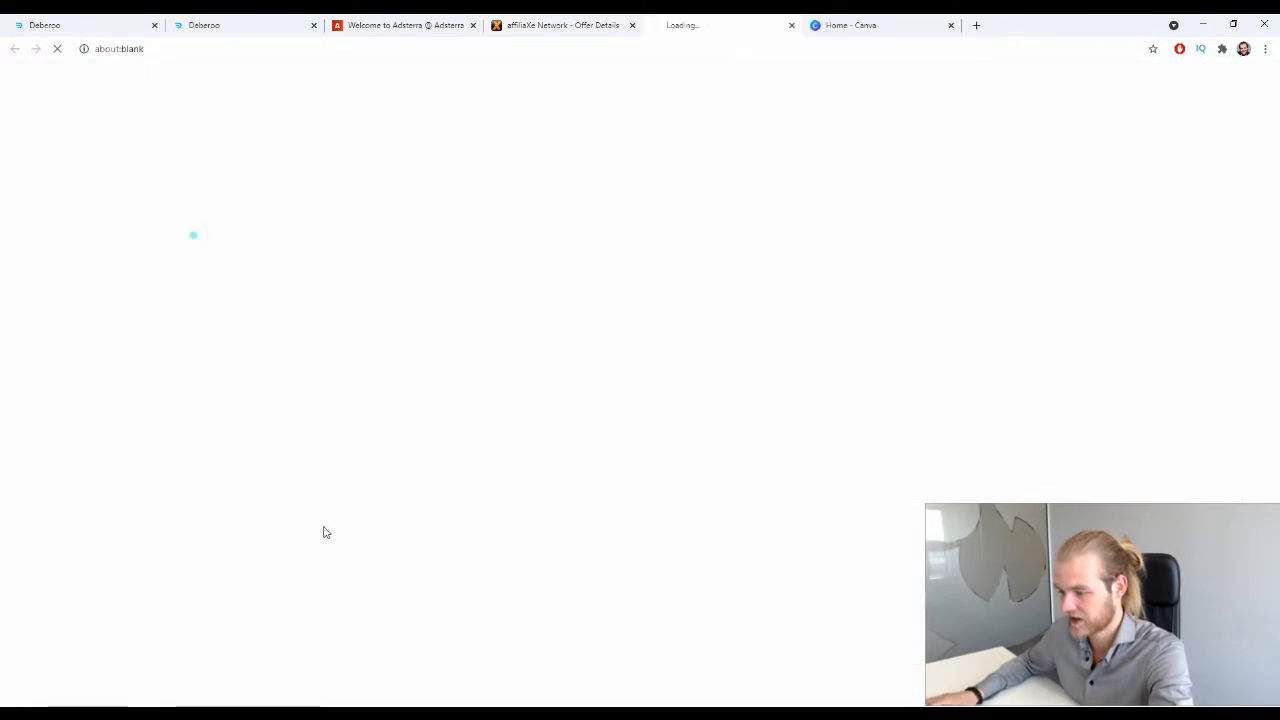
scroll(538, 327, down, 3)
scroll(538, 327, down, 15)
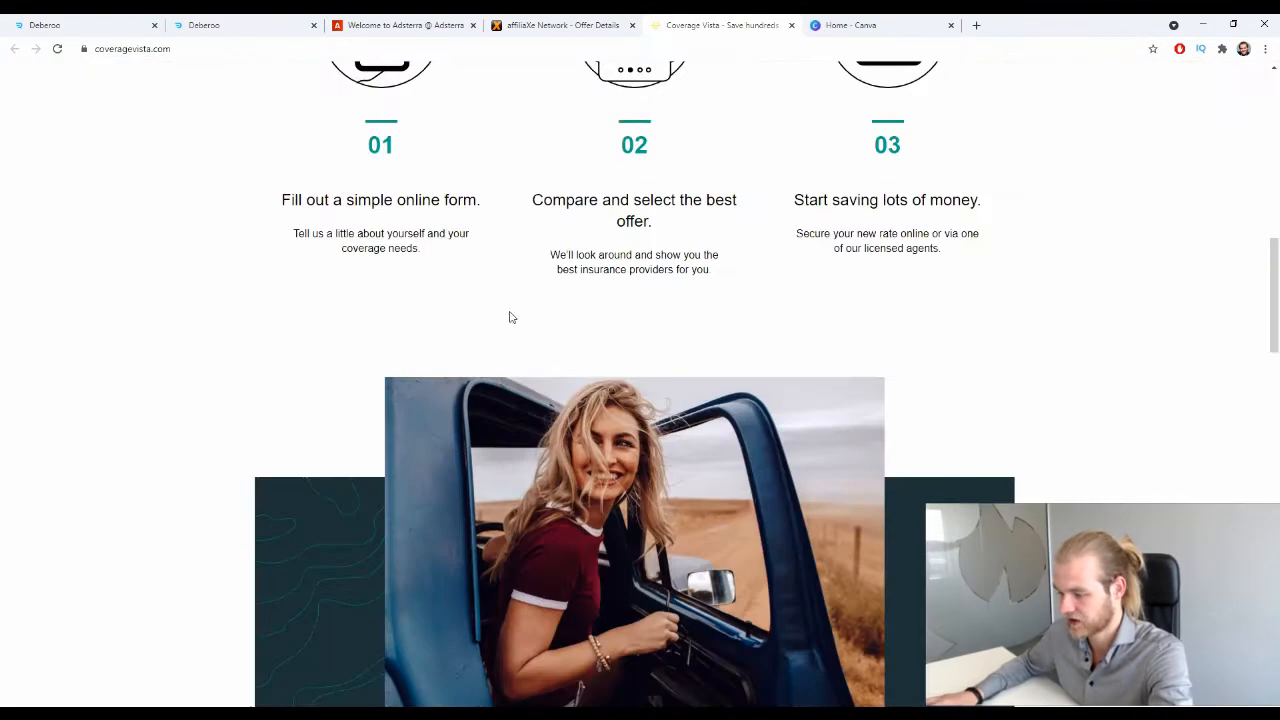
scroll(579, 260, down, 8)
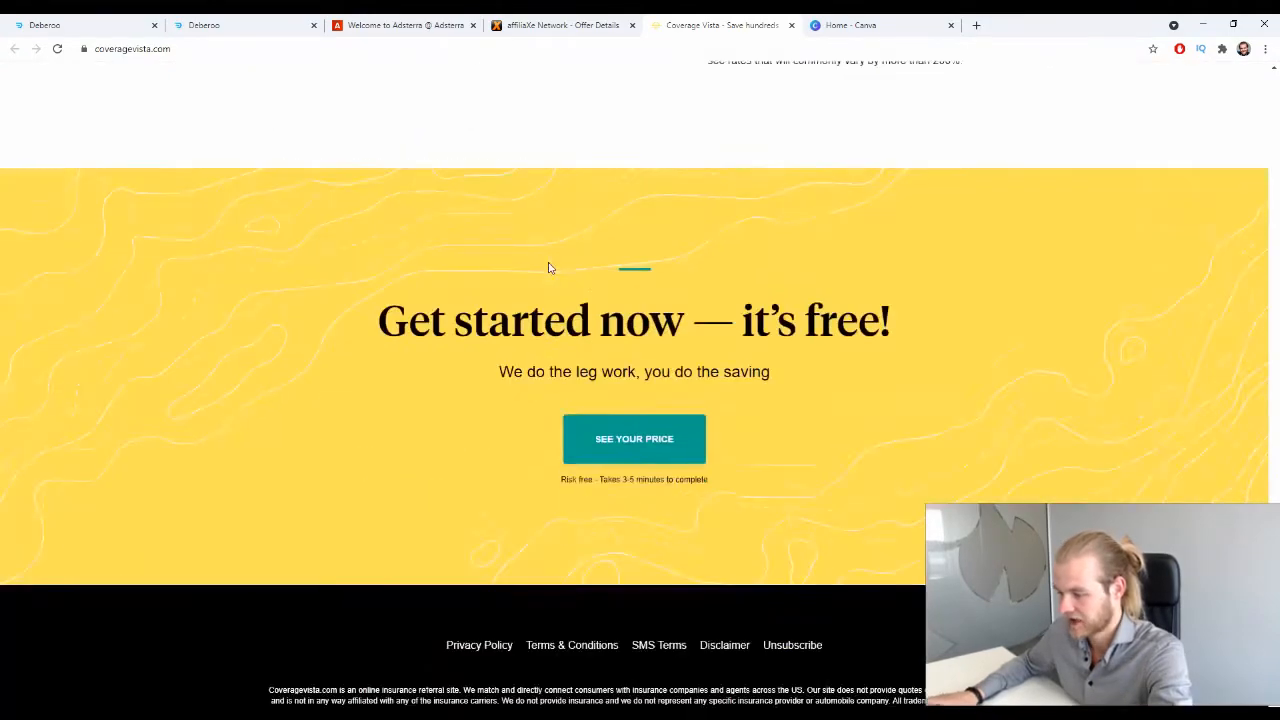
scroll(549, 266, up, 15)
scroll(640, 188, up, 6)
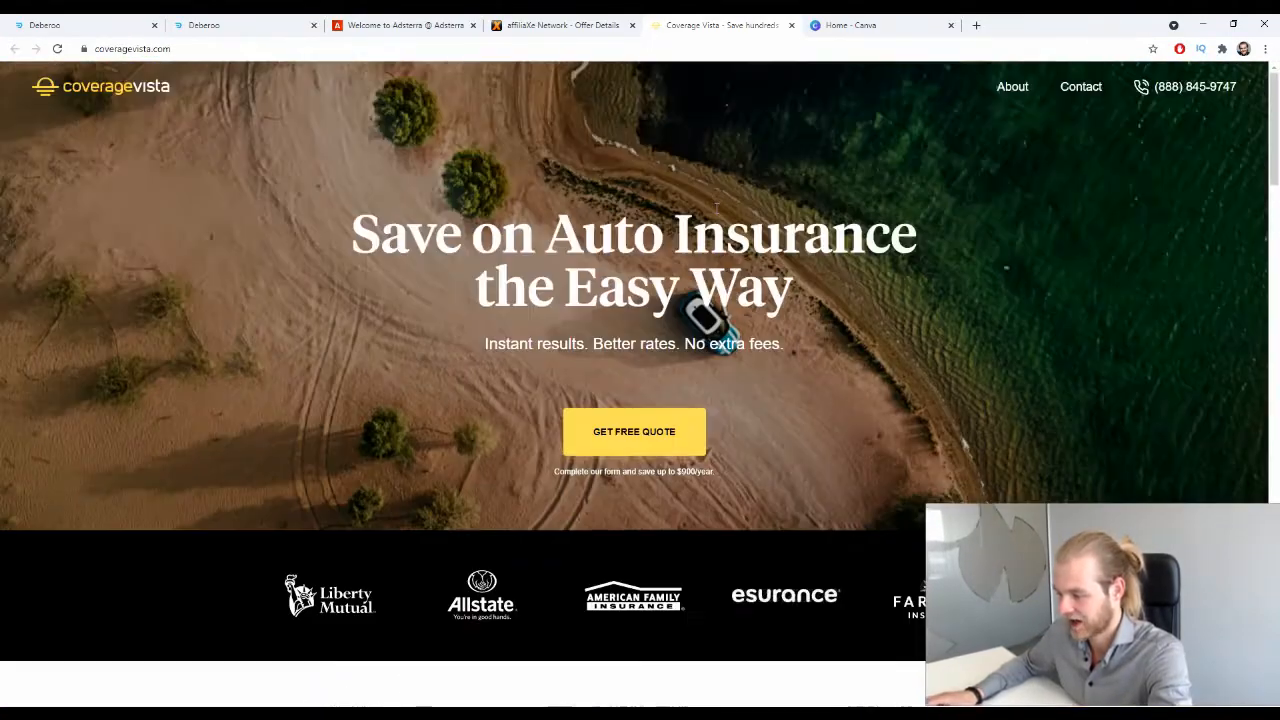
click(646, 452)
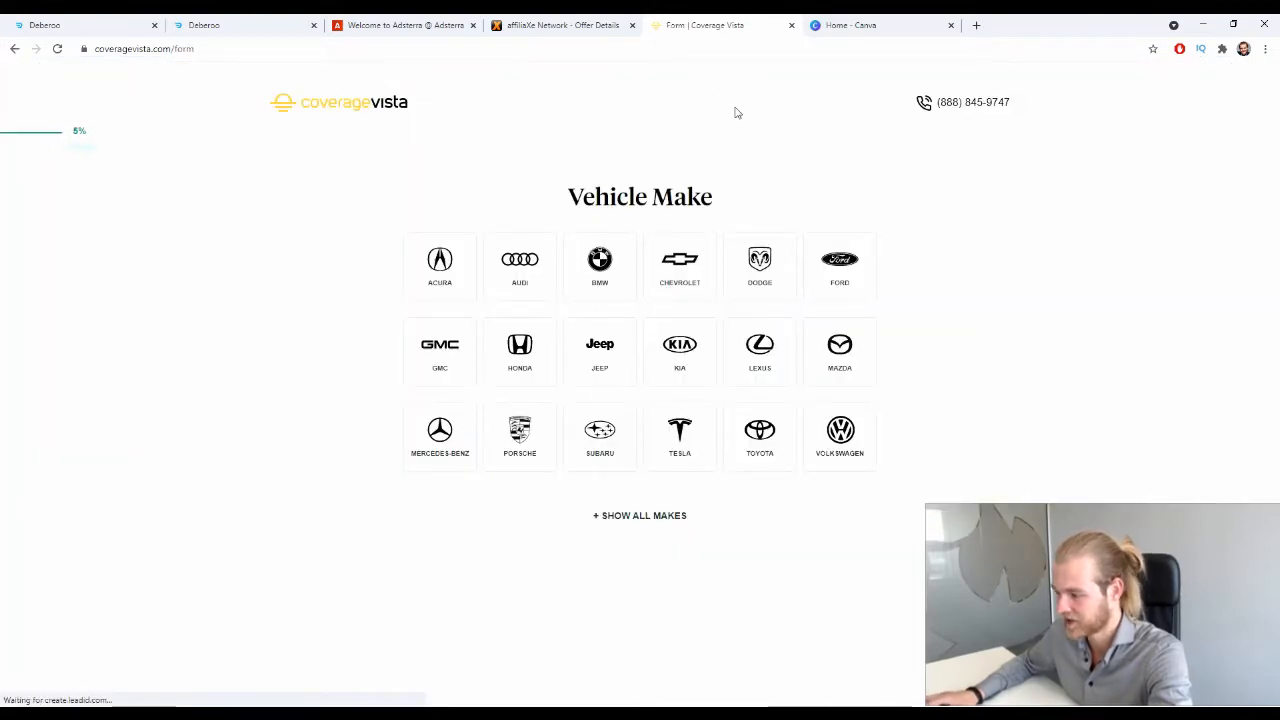
click(791, 25)
click(705, 124)
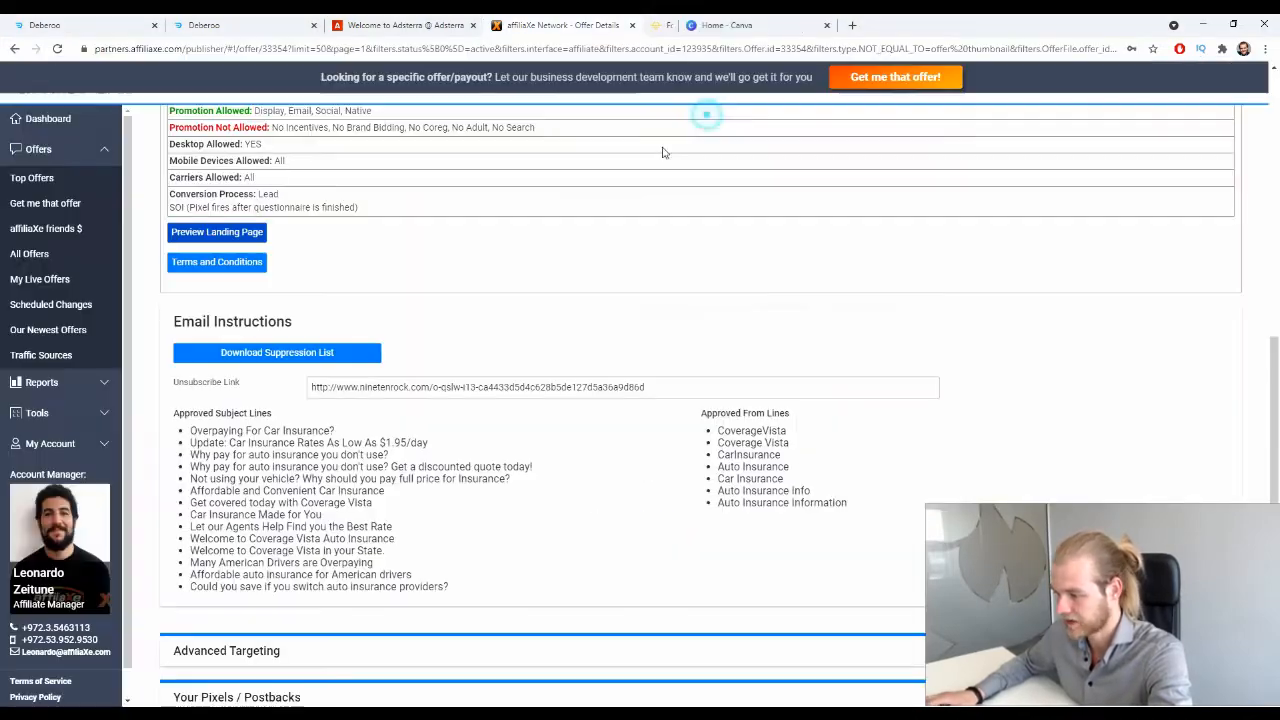
Step: Review the offer's tracking link, details, notes and promotion restrictions on affiliaXe
scroll(500, 330, up, 10)
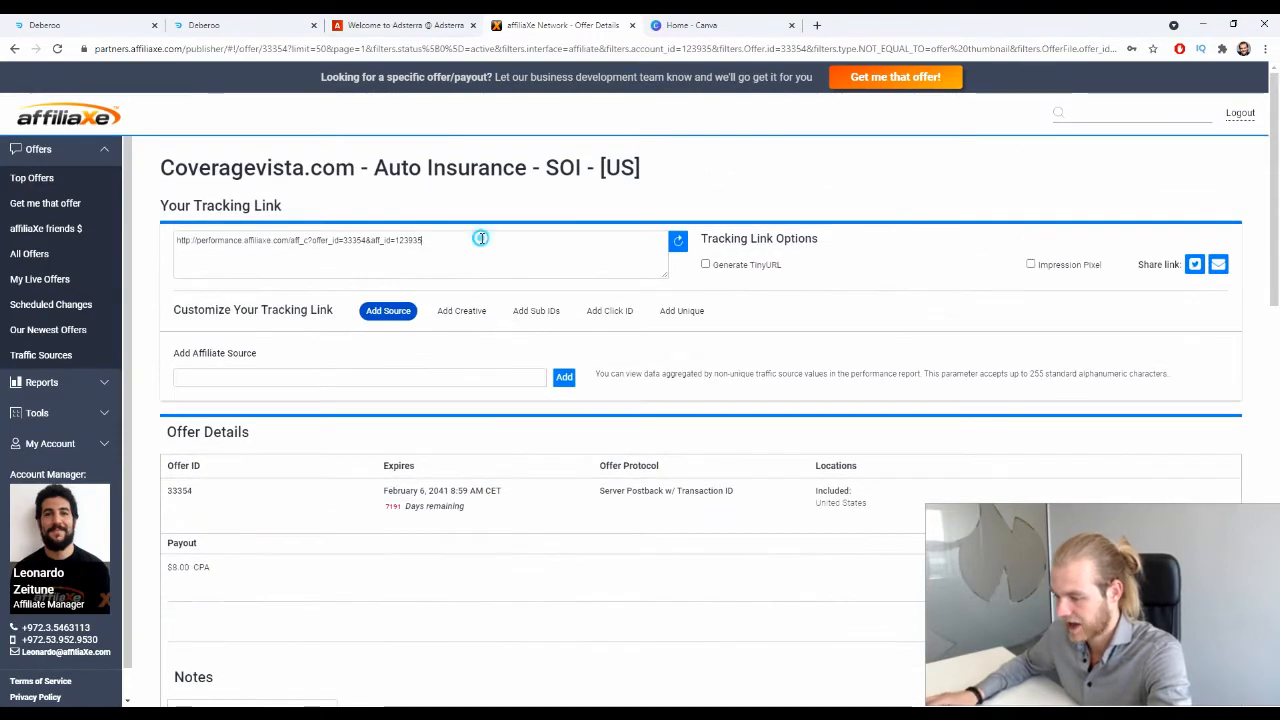
drag(446, 250, 152, 255)
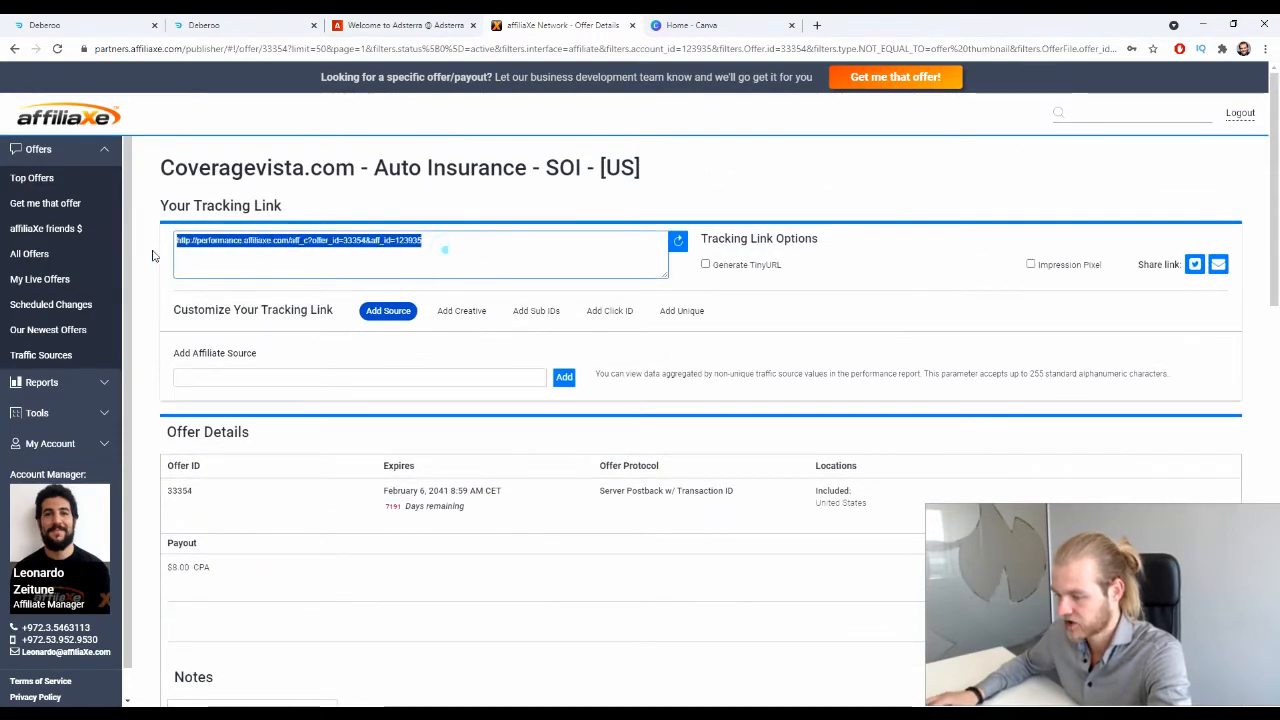
click(870, 246)
scroll(838, 268, down, 10)
scroll(780, 320, up, 8)
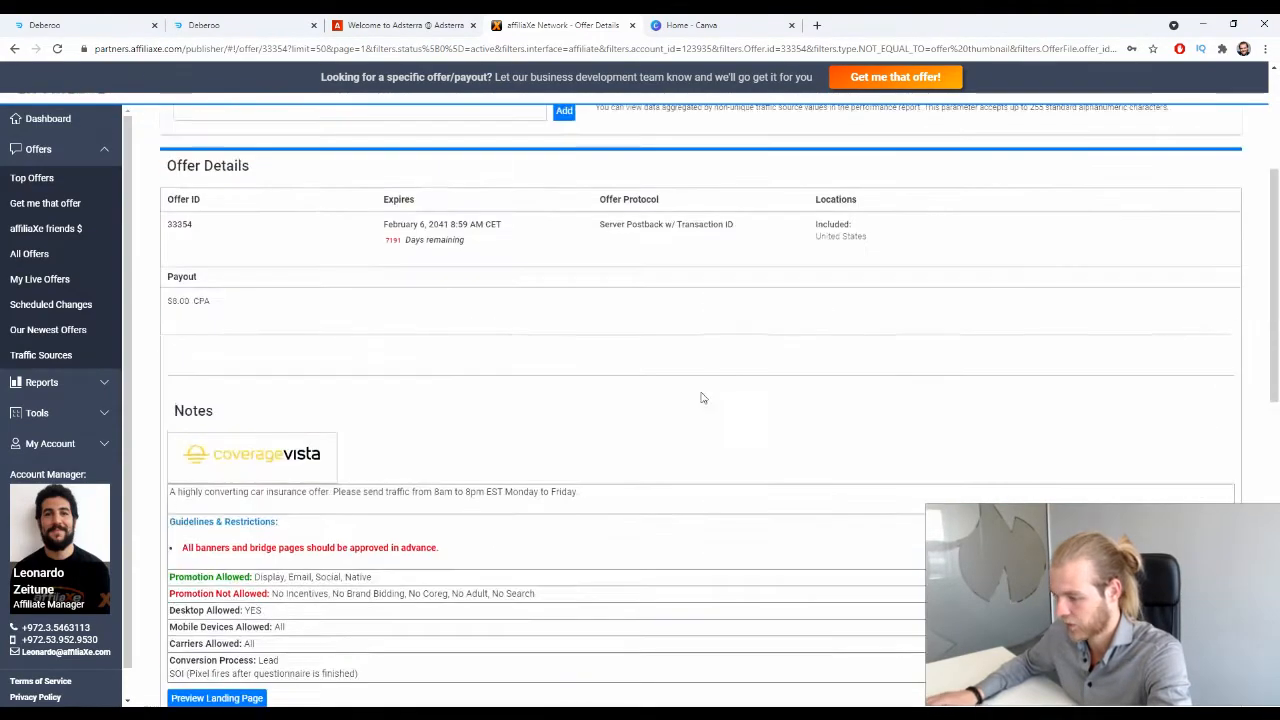
scroll(701, 397, up, 5)
Step: Switch to Deberoo and examine the affiliaXe template's parameters and conversion tracking settings for a new affiliate network, leaving it unsaved
key(ctrl+1)
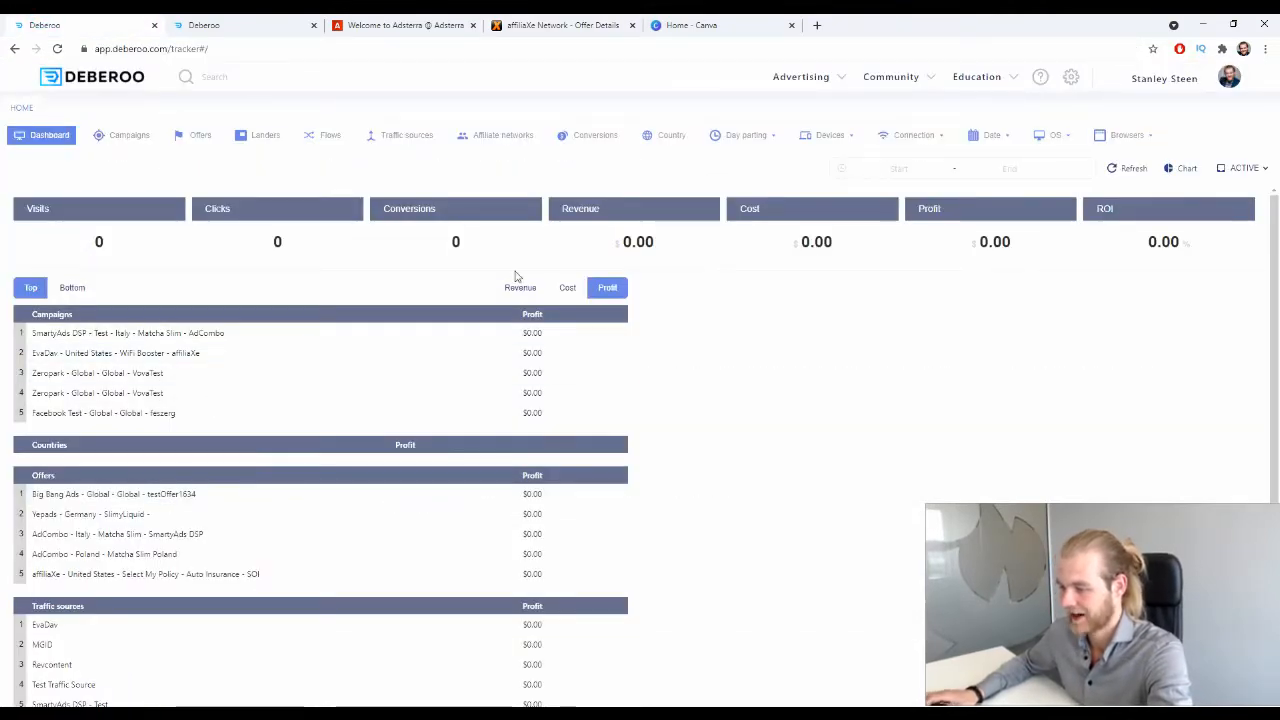
click(504, 143)
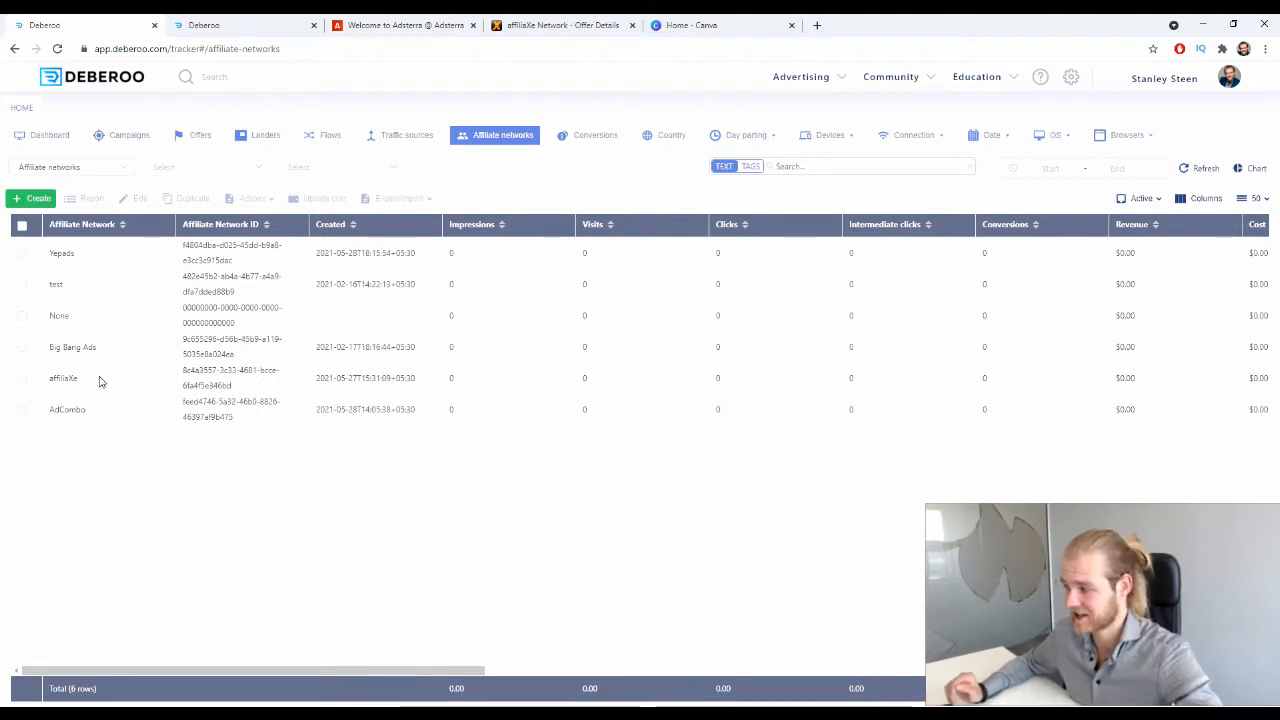
click(33, 199)
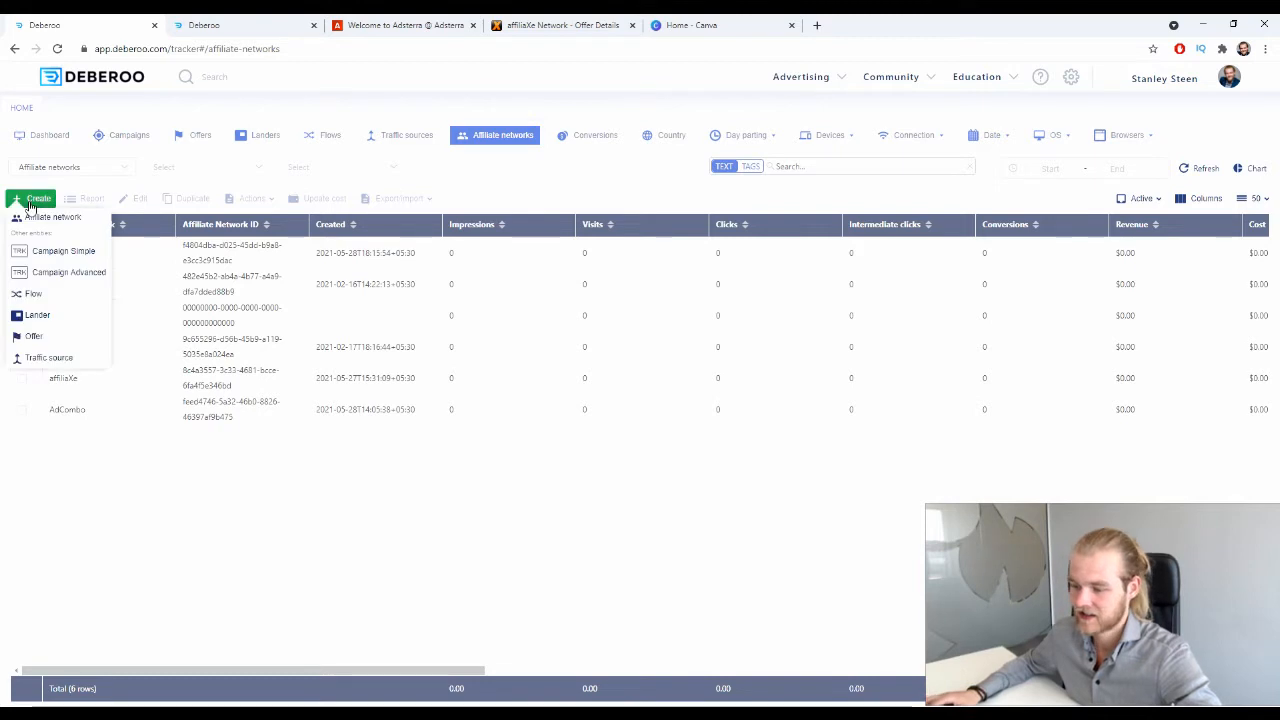
click(46, 219)
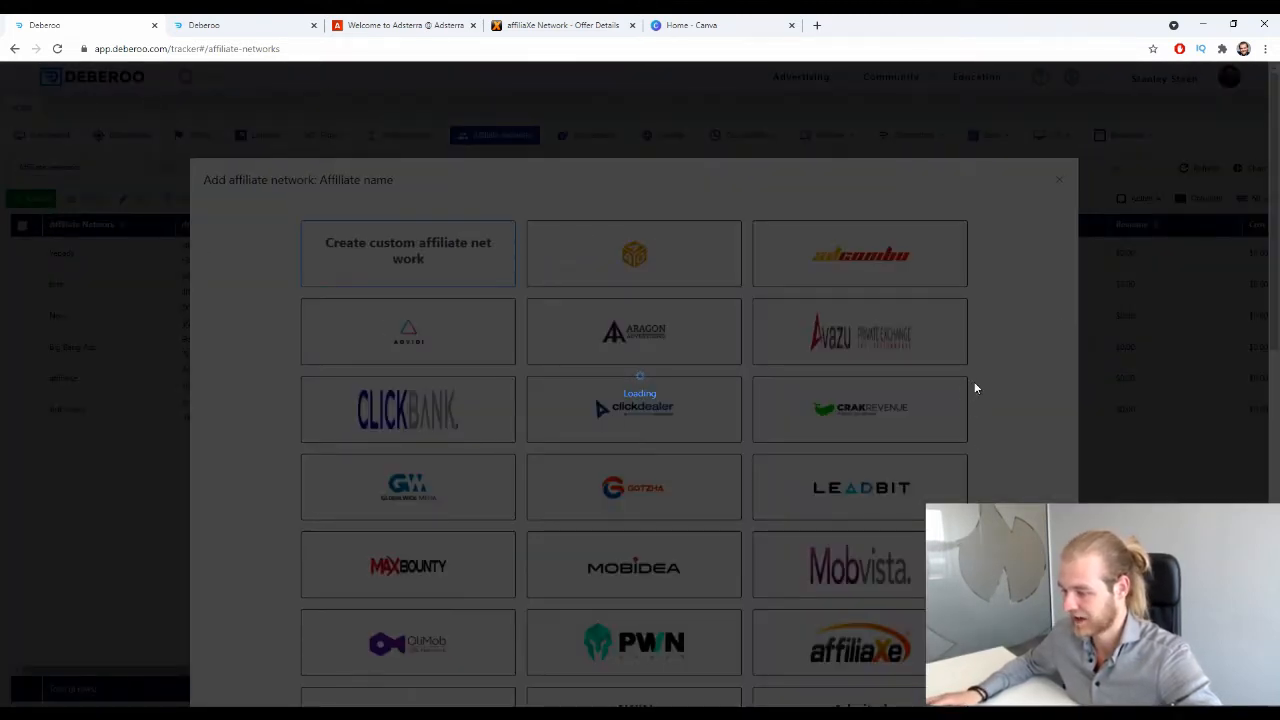
scroll(950, 450, down, 2)
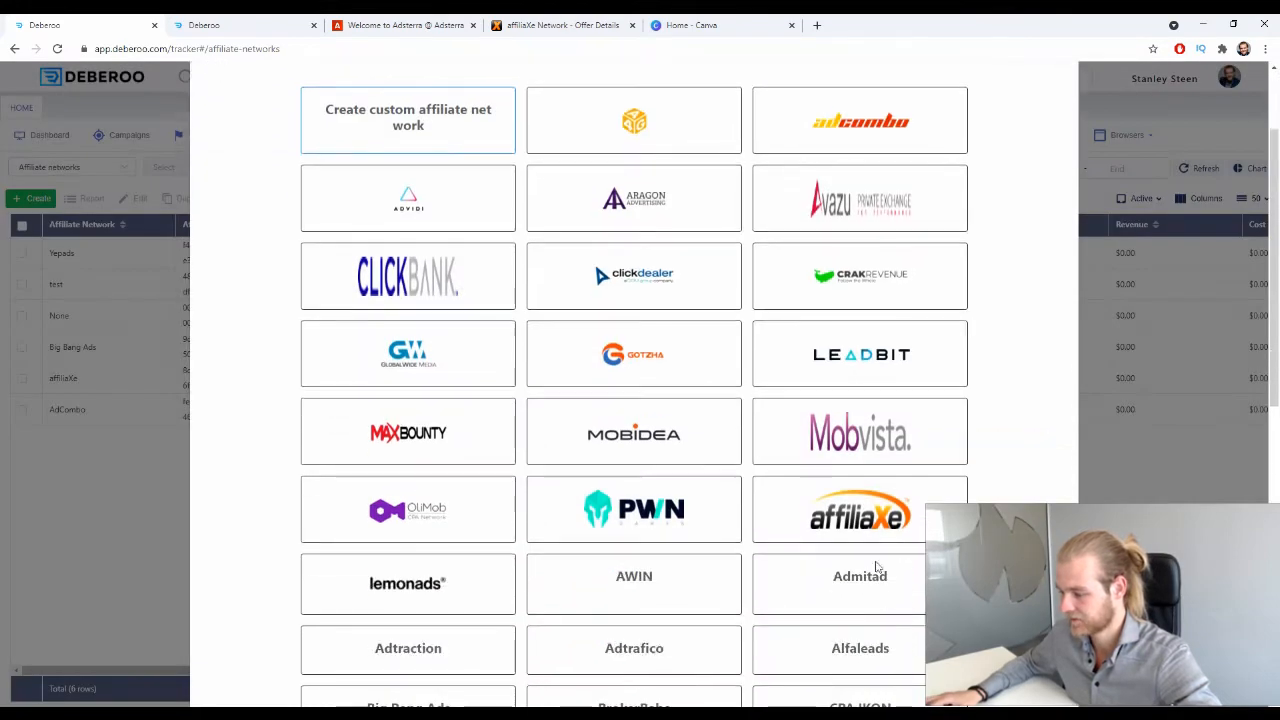
scroll(957, 289, down, 7)
scroll(923, 277, up, 4)
scroll(980, 411, down, 7)
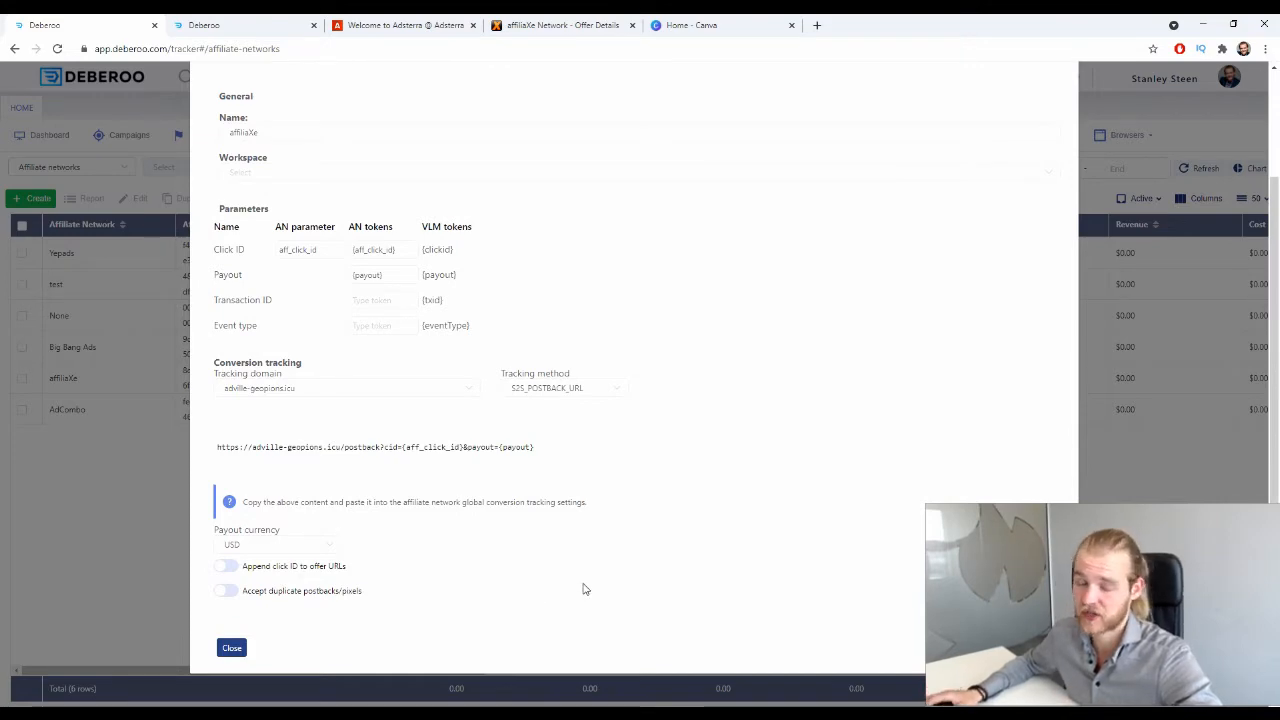
click(231, 647)
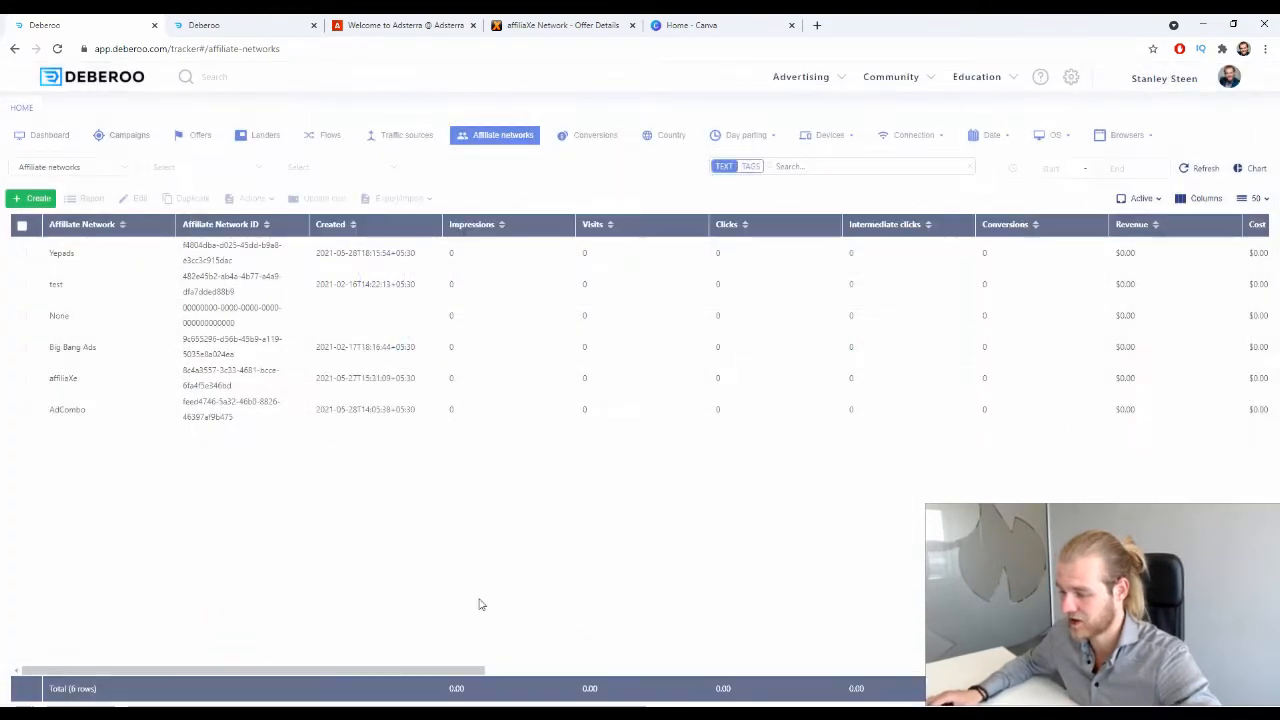
Step: Start a new traffic source from the Adsterra template and review its predefined parameters and postback URL
click(410, 136)
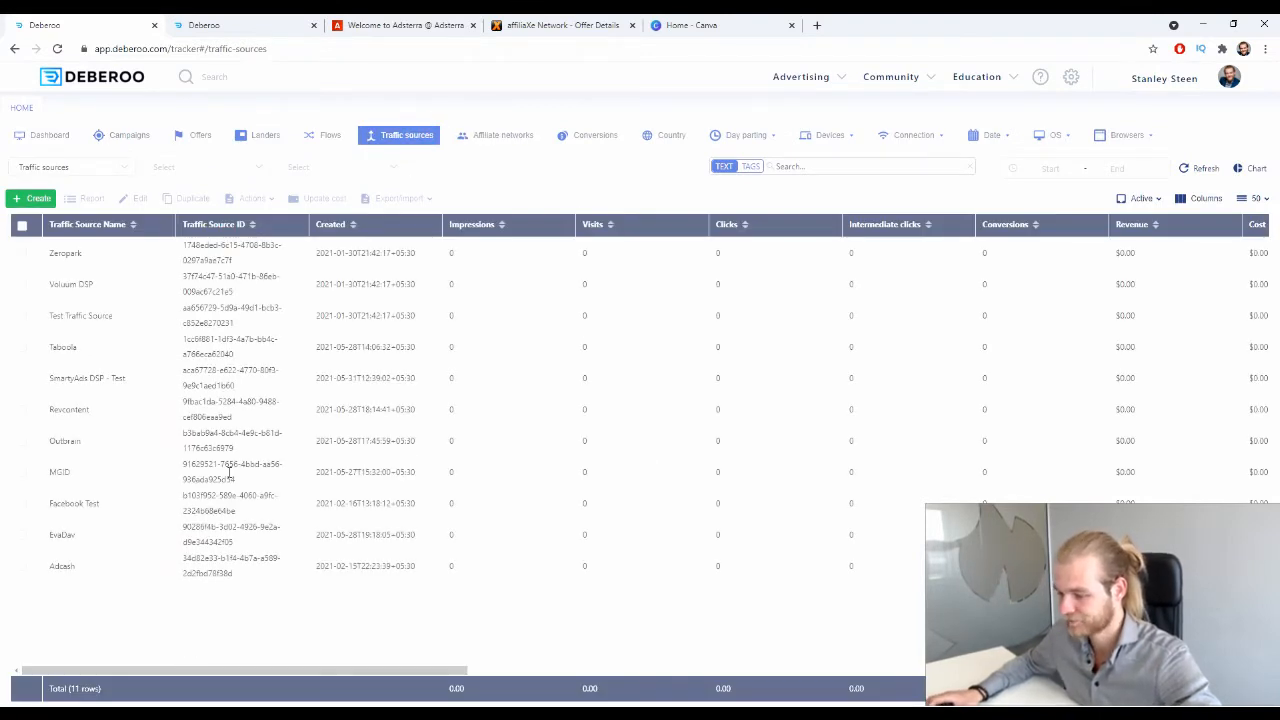
click(34, 199)
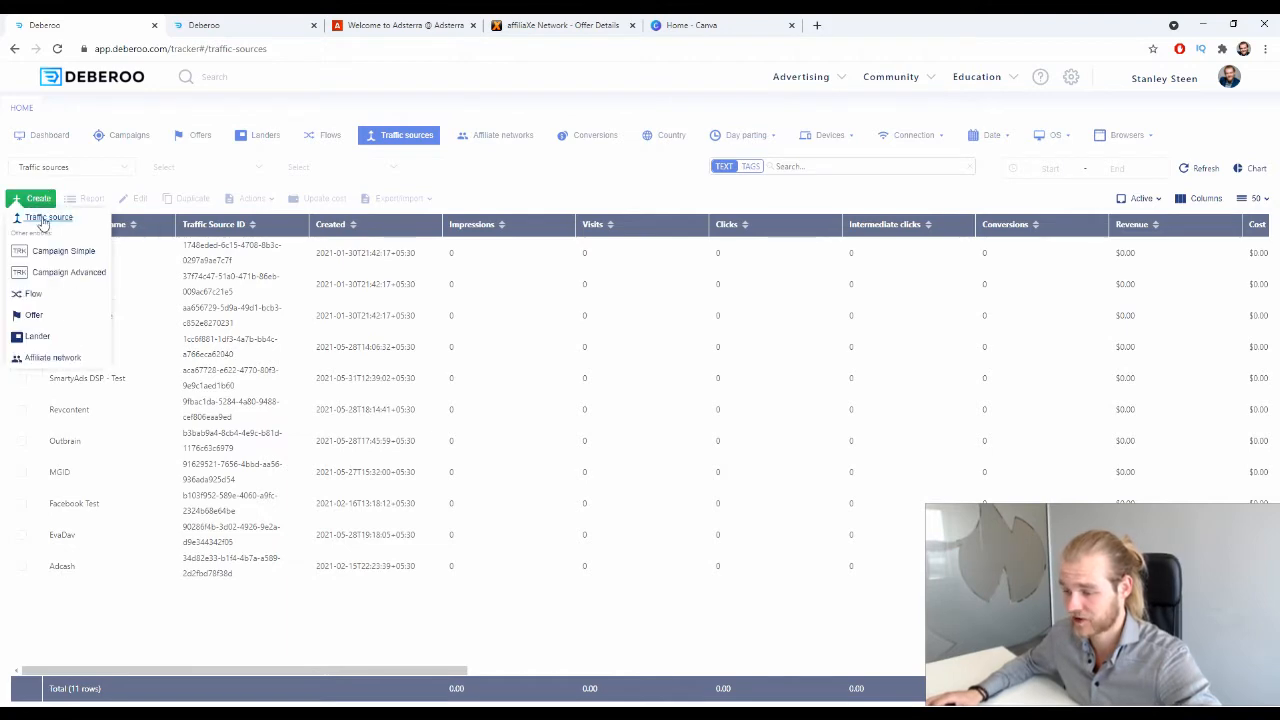
click(48, 217)
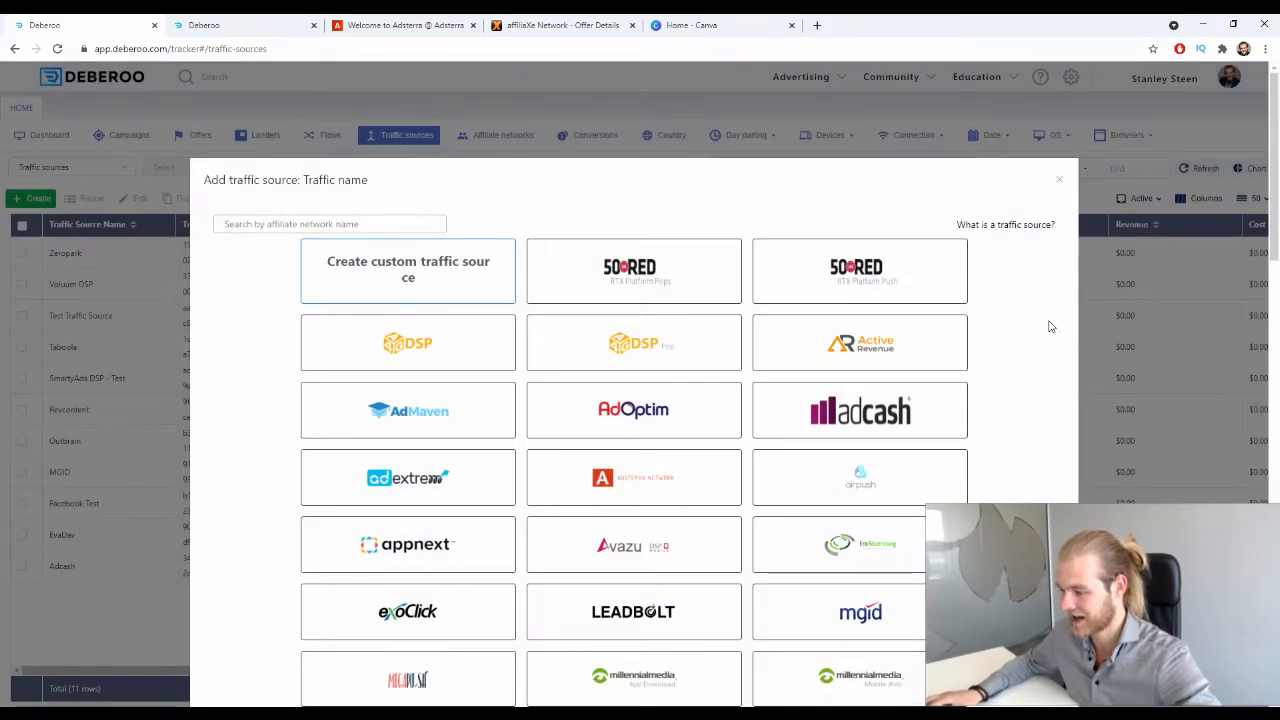
scroll(917, 309, down, 15)
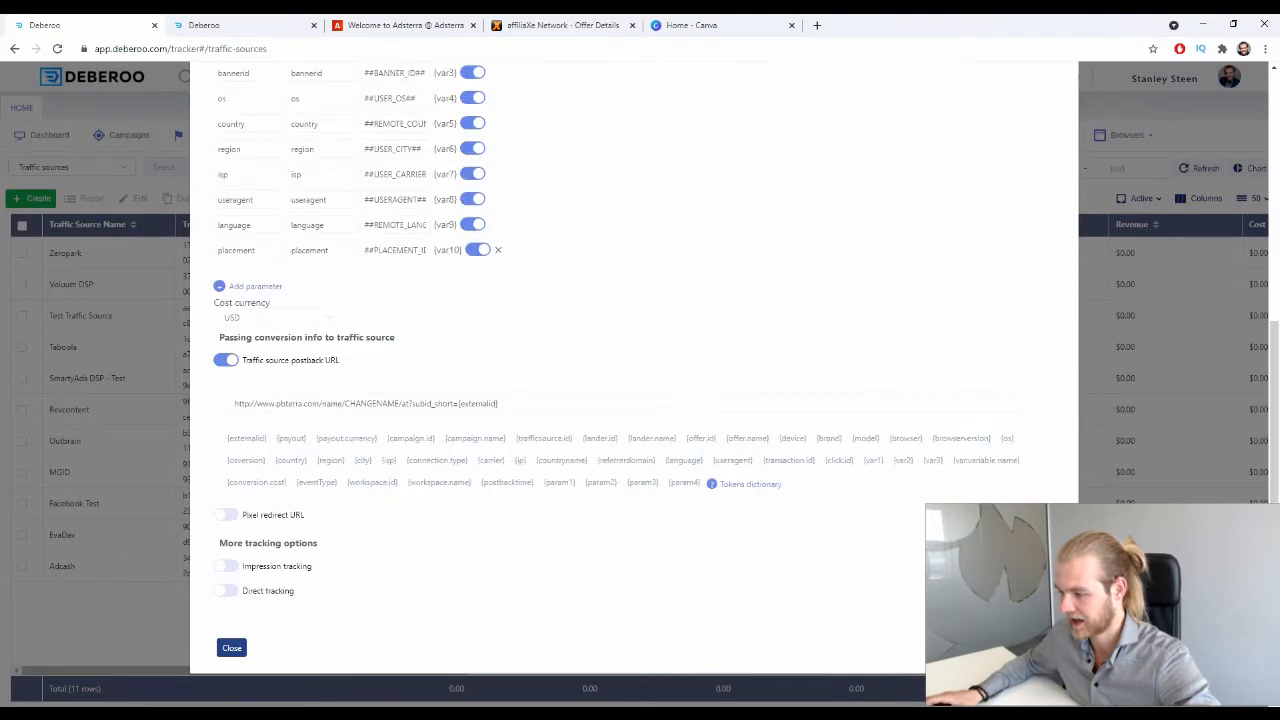
scroll(480, 180, up, 3)
scroll(647, 438, up, 2)
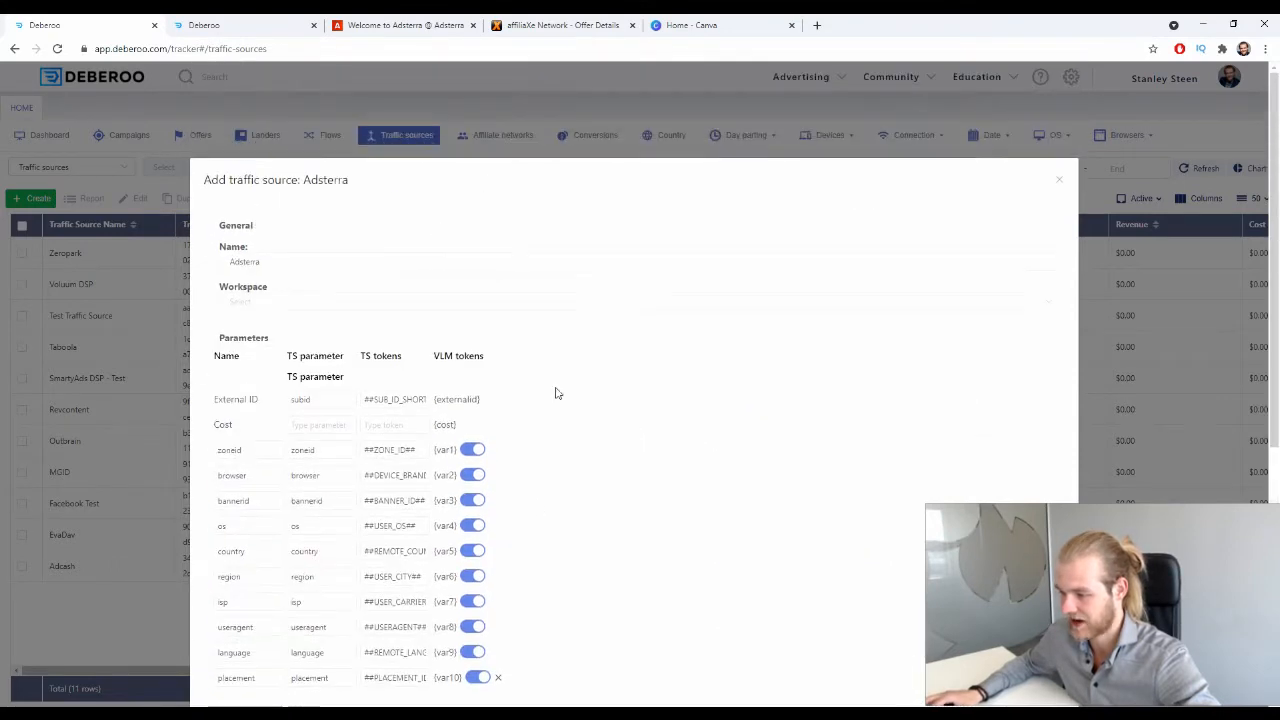
Step: Assign the Adsterra traffic source to the Initial workspace, check its tracking parameters and finish creating it
click(312, 296)
click(260, 330)
scroll(549, 323, down, 4)
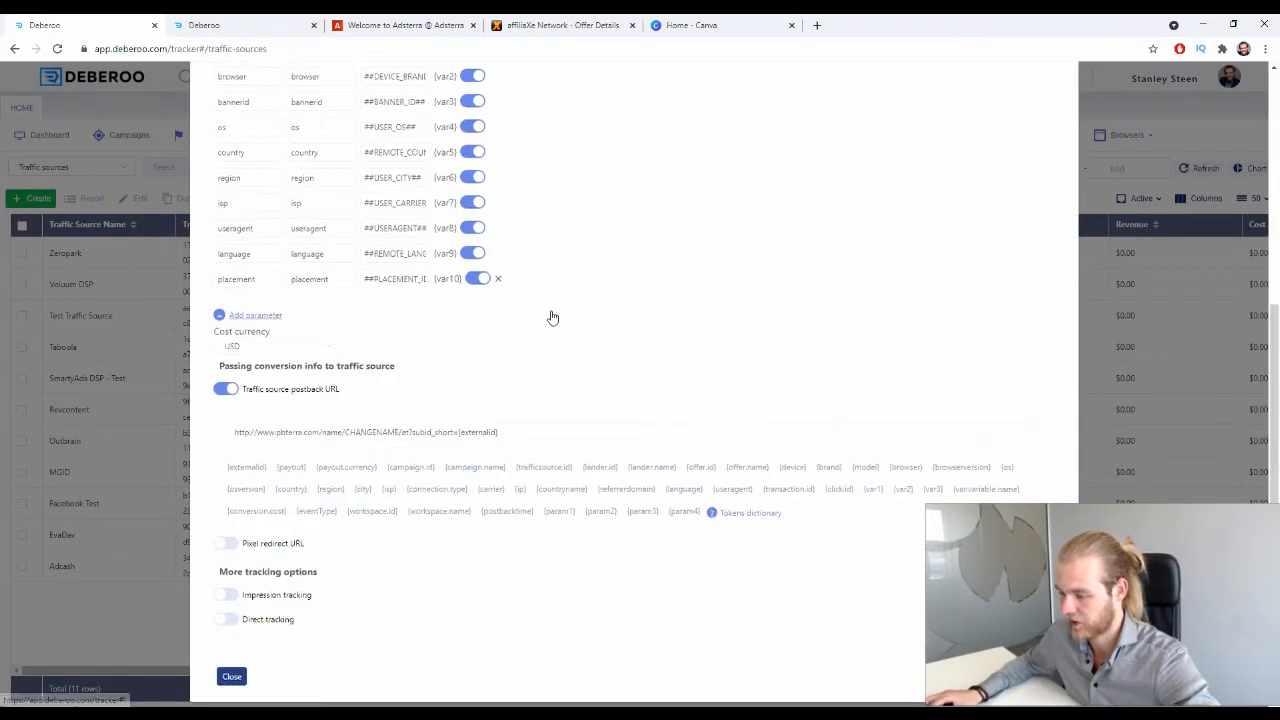
scroll(500, 285, up, 3)
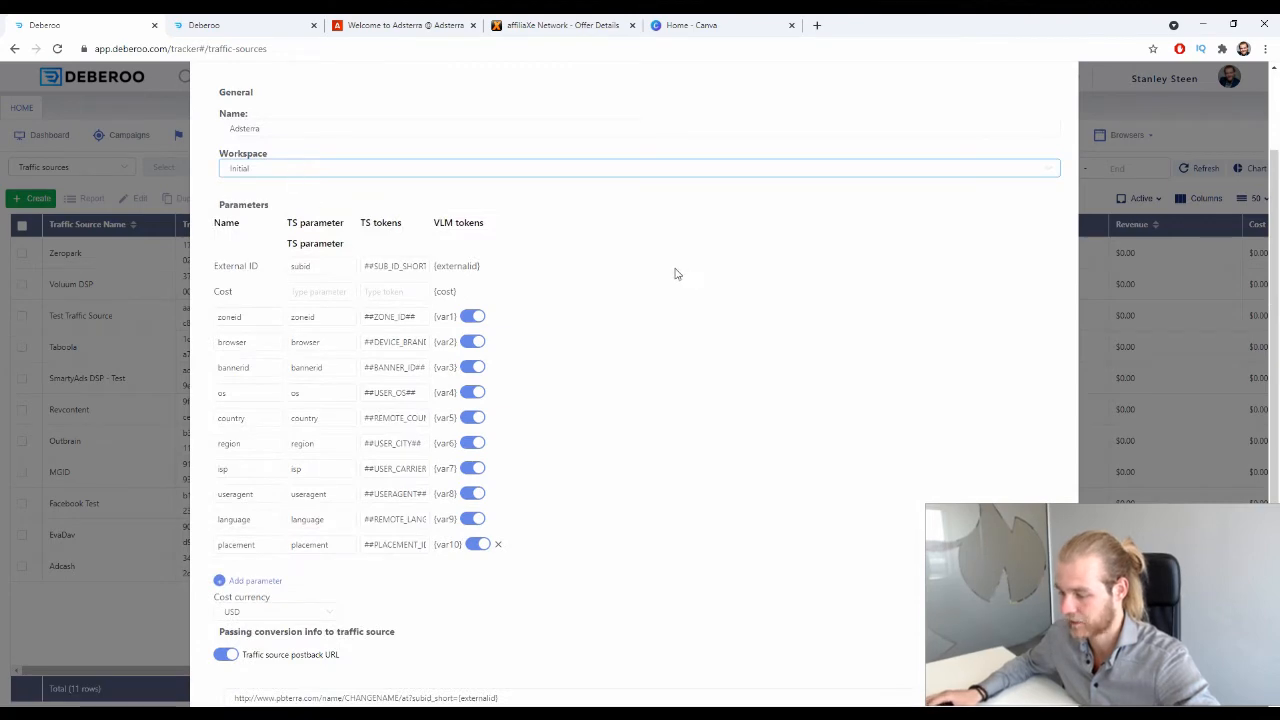
scroll(670, 271, down, 3)
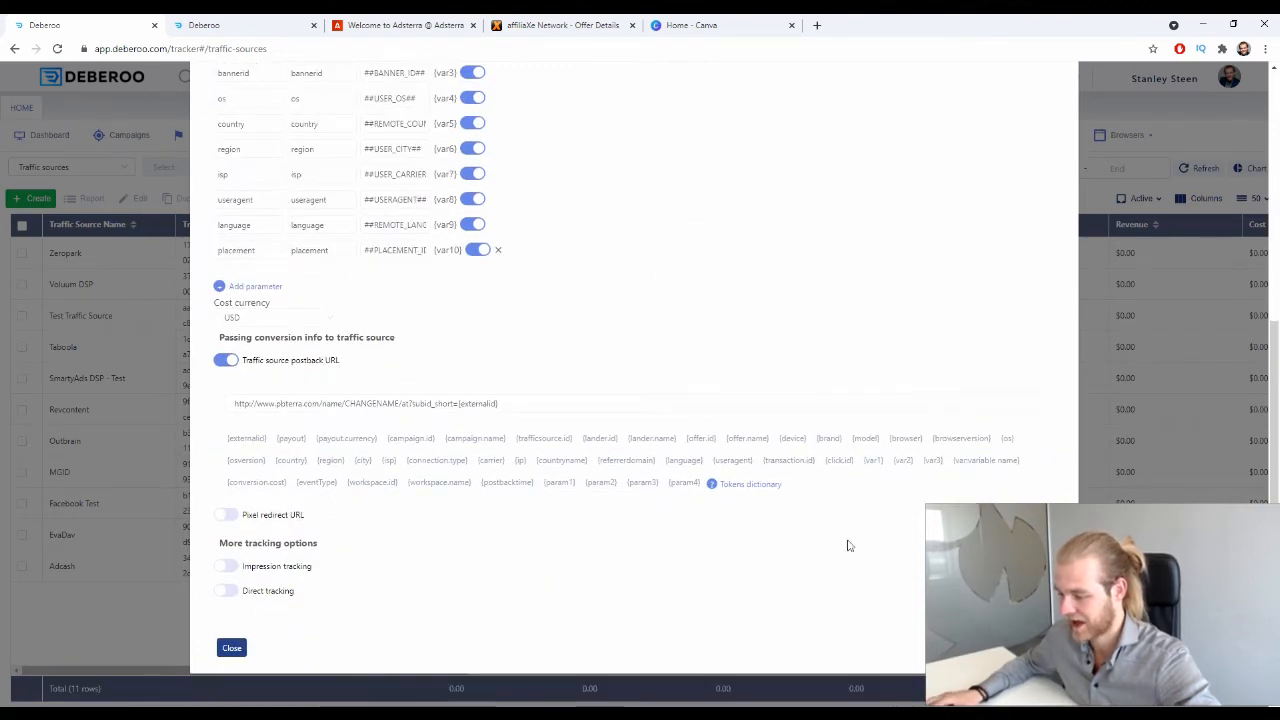
click(231, 647)
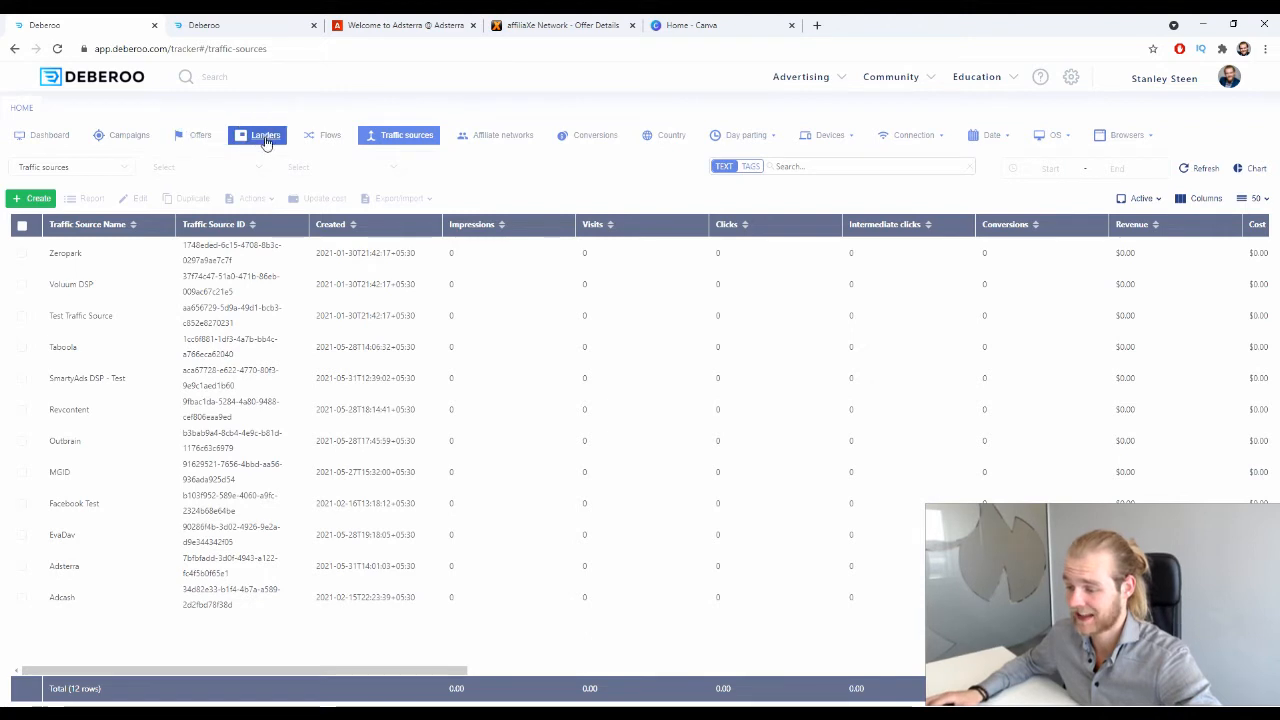
Step: Start a new offer in the tracker and assign it to the Initial workspace
click(196, 135)
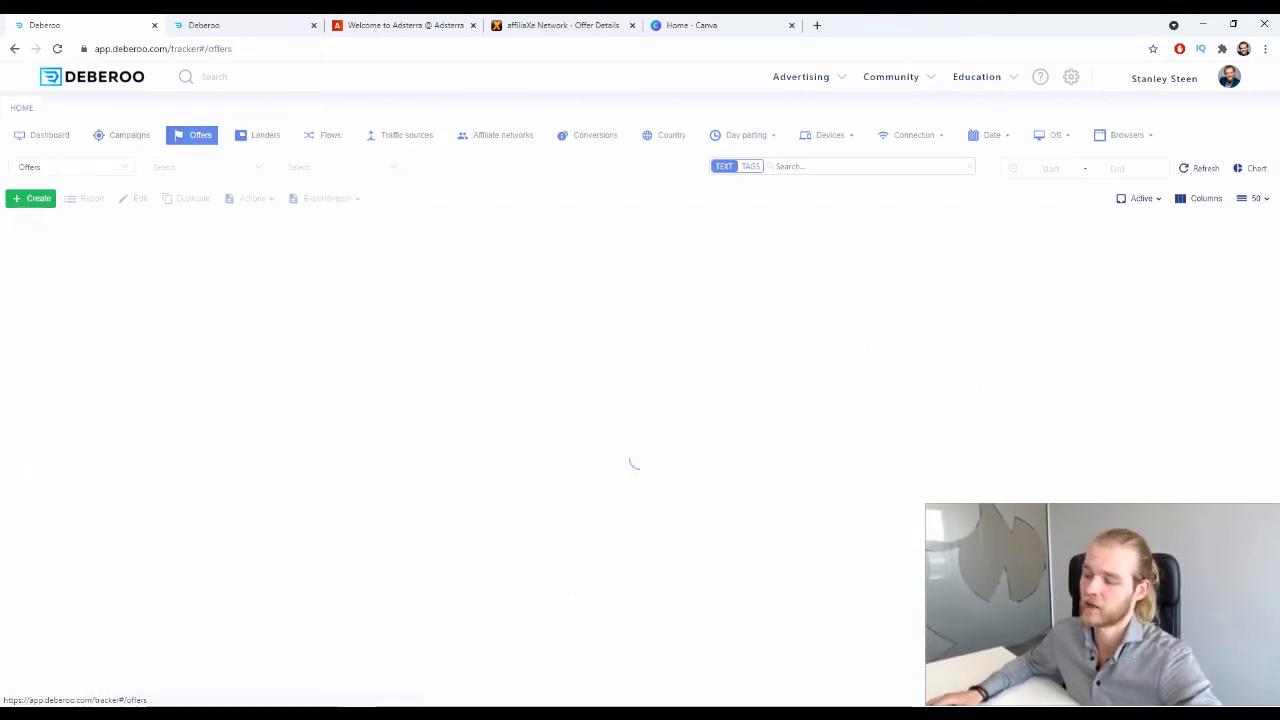
click(36, 200)
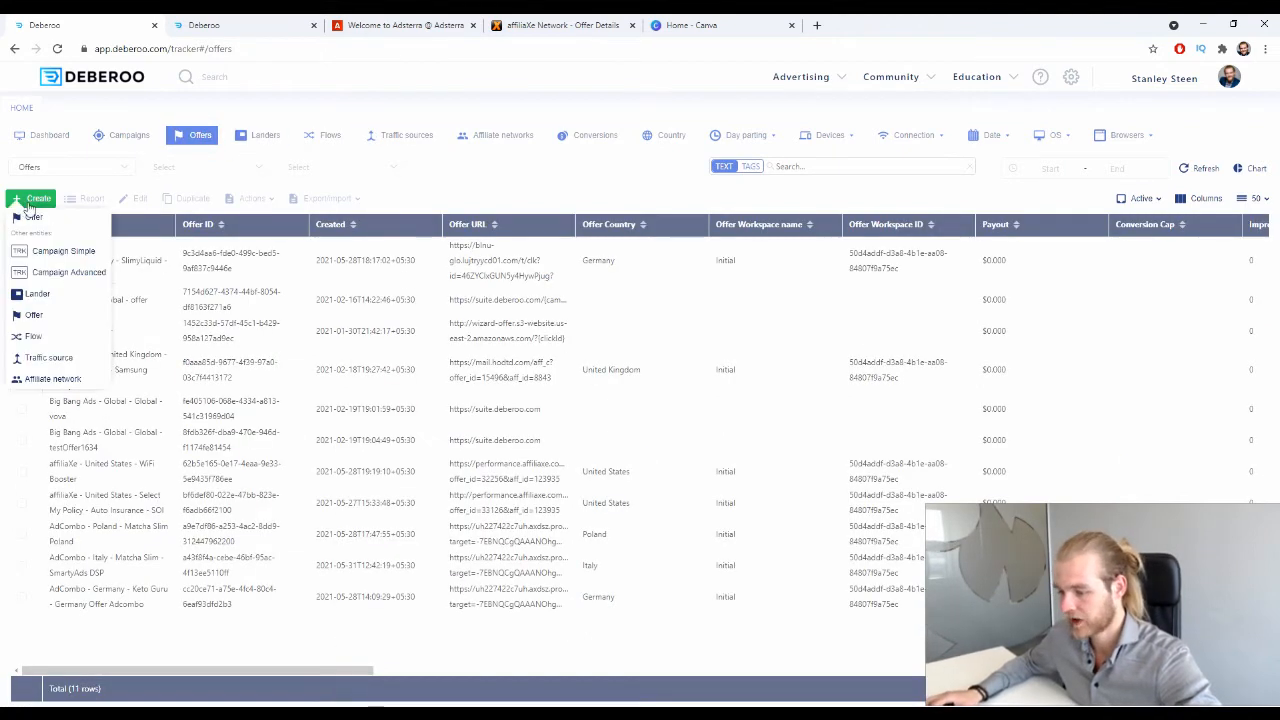
click(36, 217)
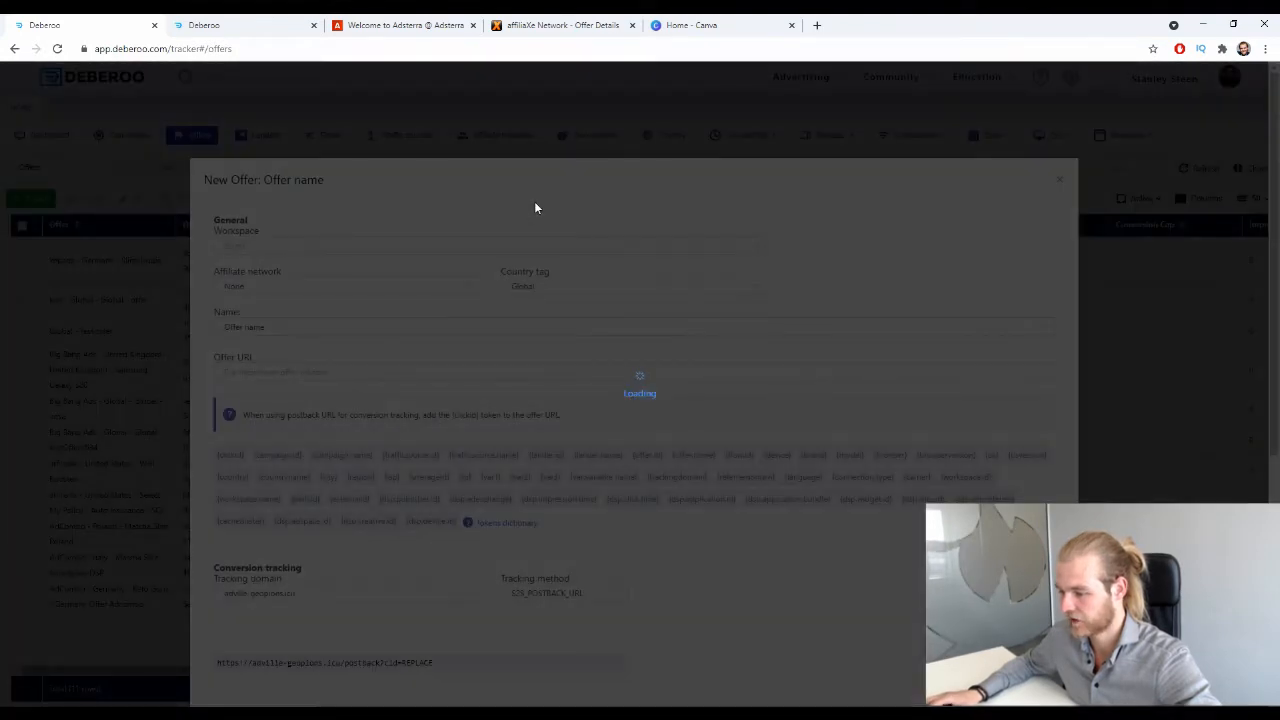
click(306, 249)
click(280, 246)
click(247, 272)
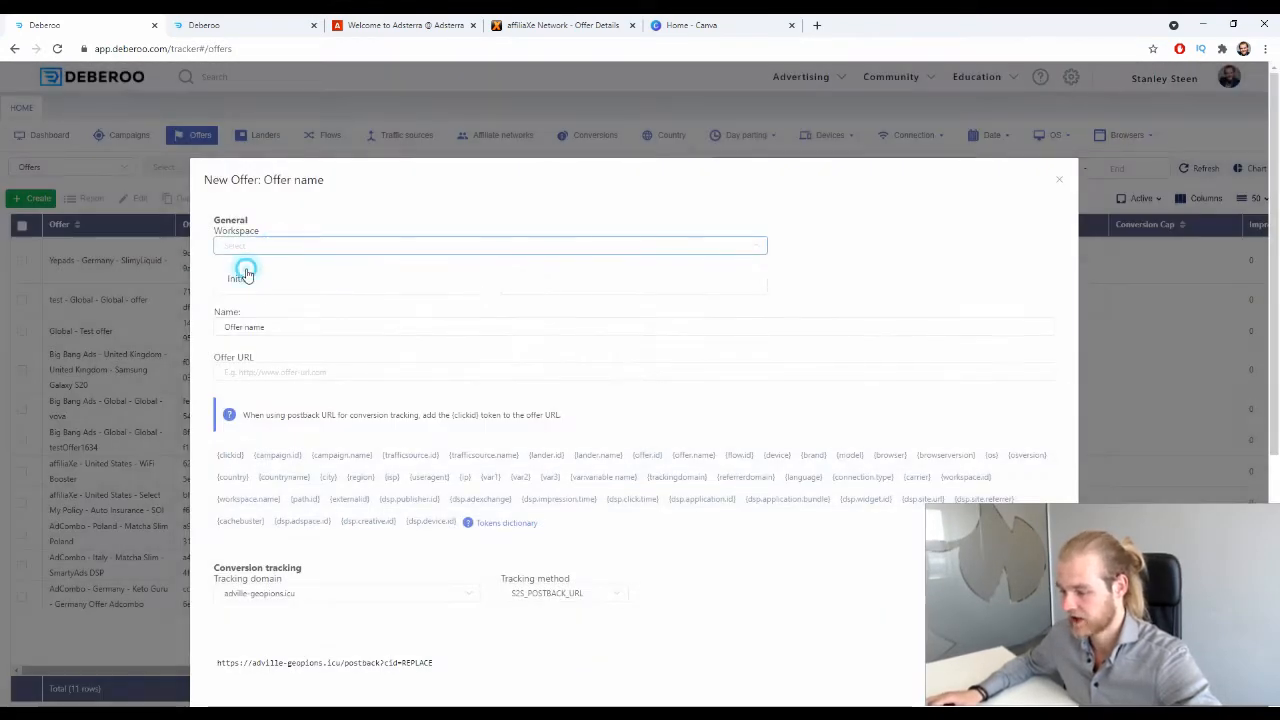
Step: Assign the new offer to the Initial workspace, the affiliaXe affiliate network and the United States country tag
click(277, 282)
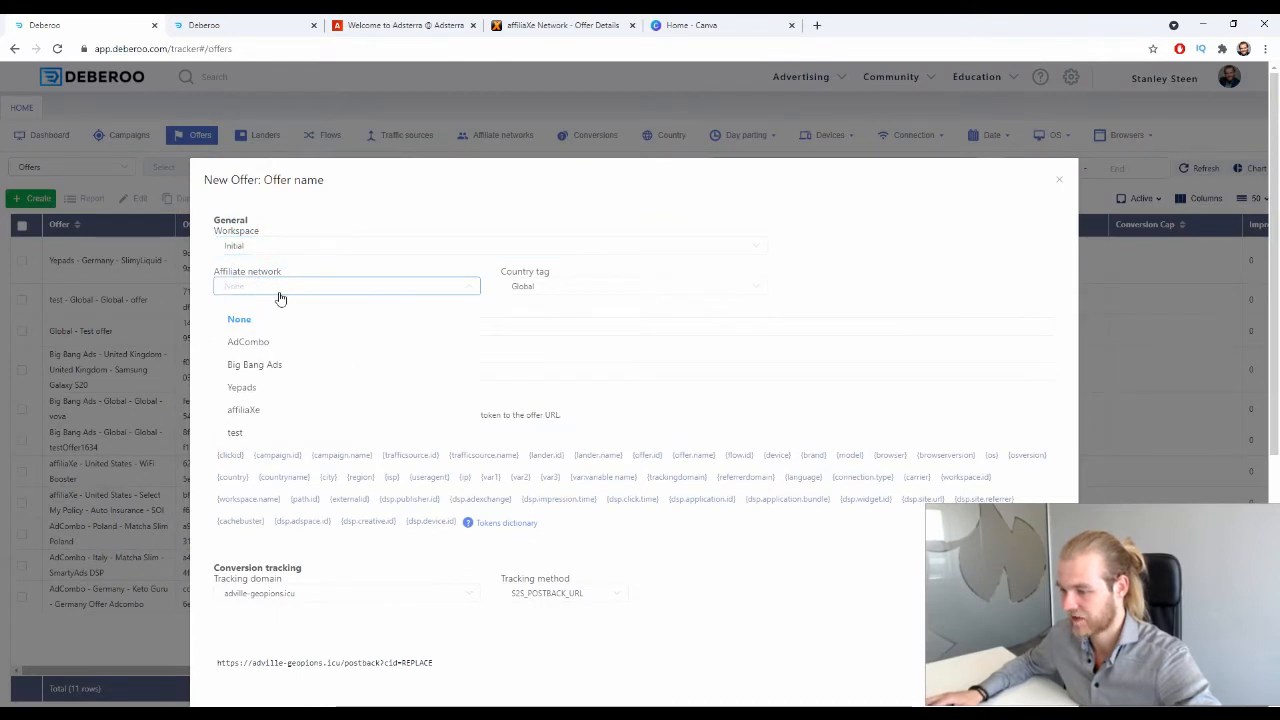
click(285, 410)
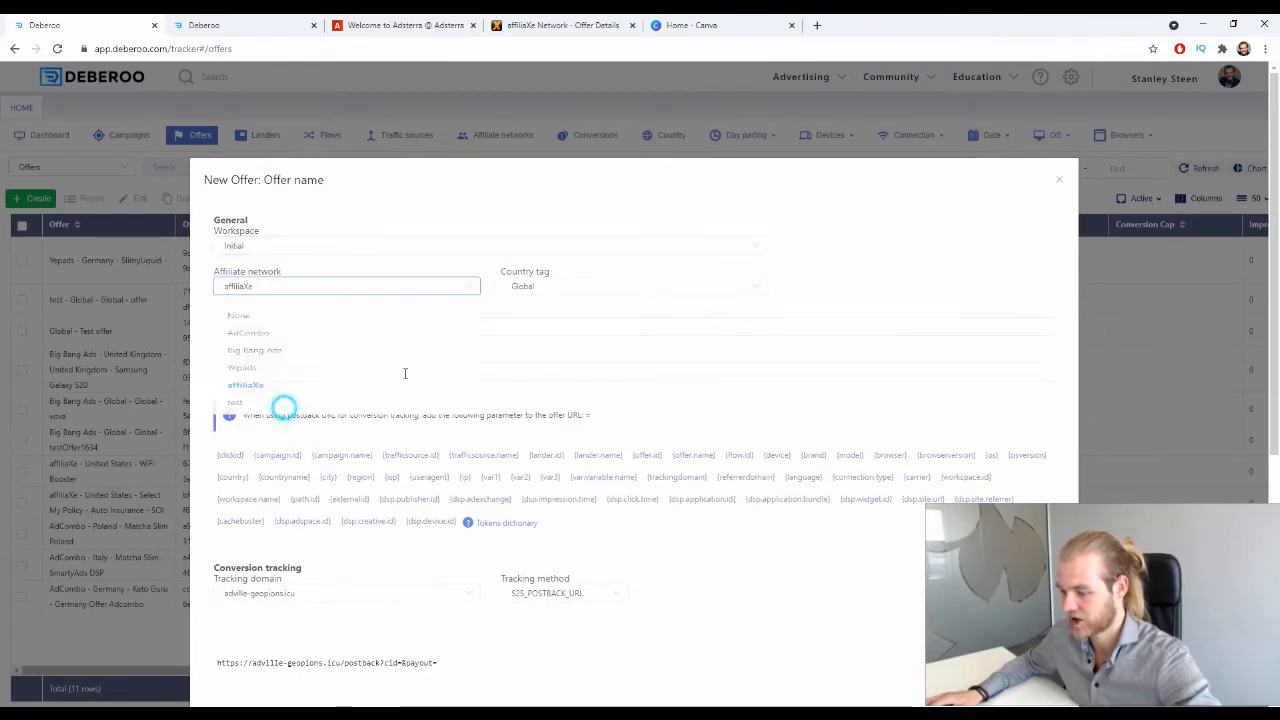
click(605, 290)
text(unit)
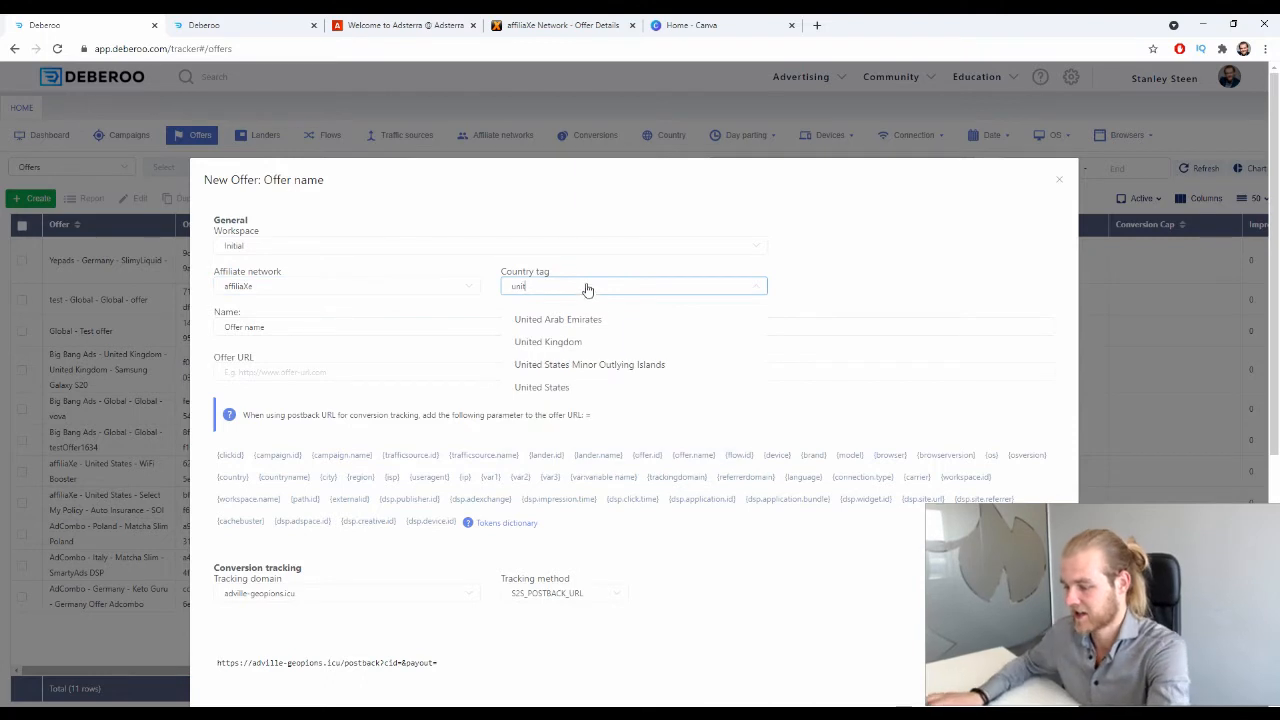
click(543, 388)
Step: Name the offer "CoverageVista.com - AdSterra"
triple_click(351, 325)
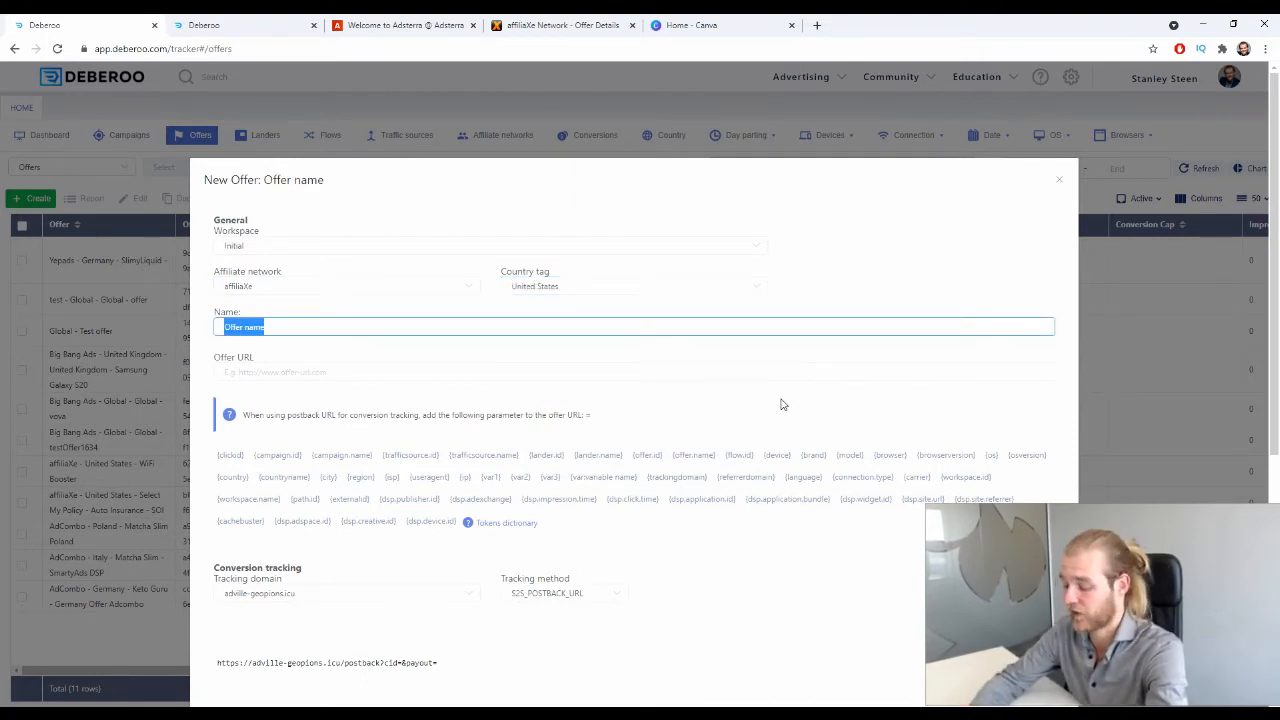
text(CoverageVis)
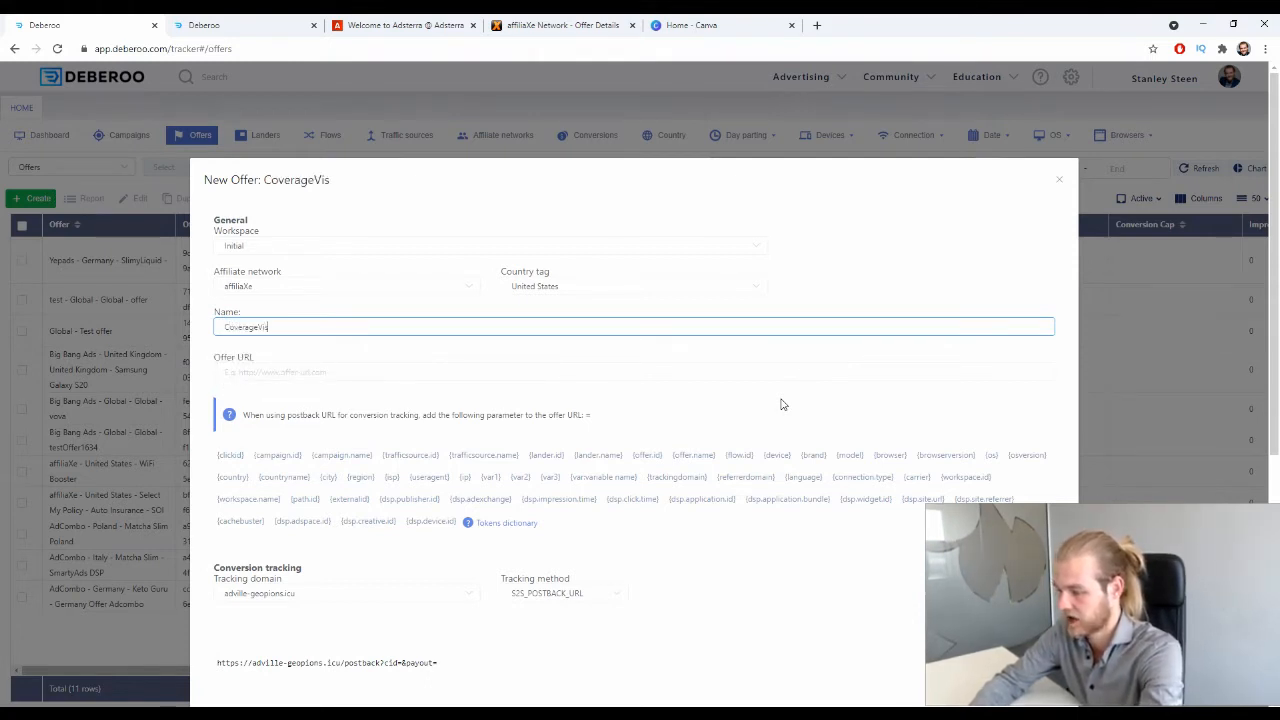
text(ta.com)
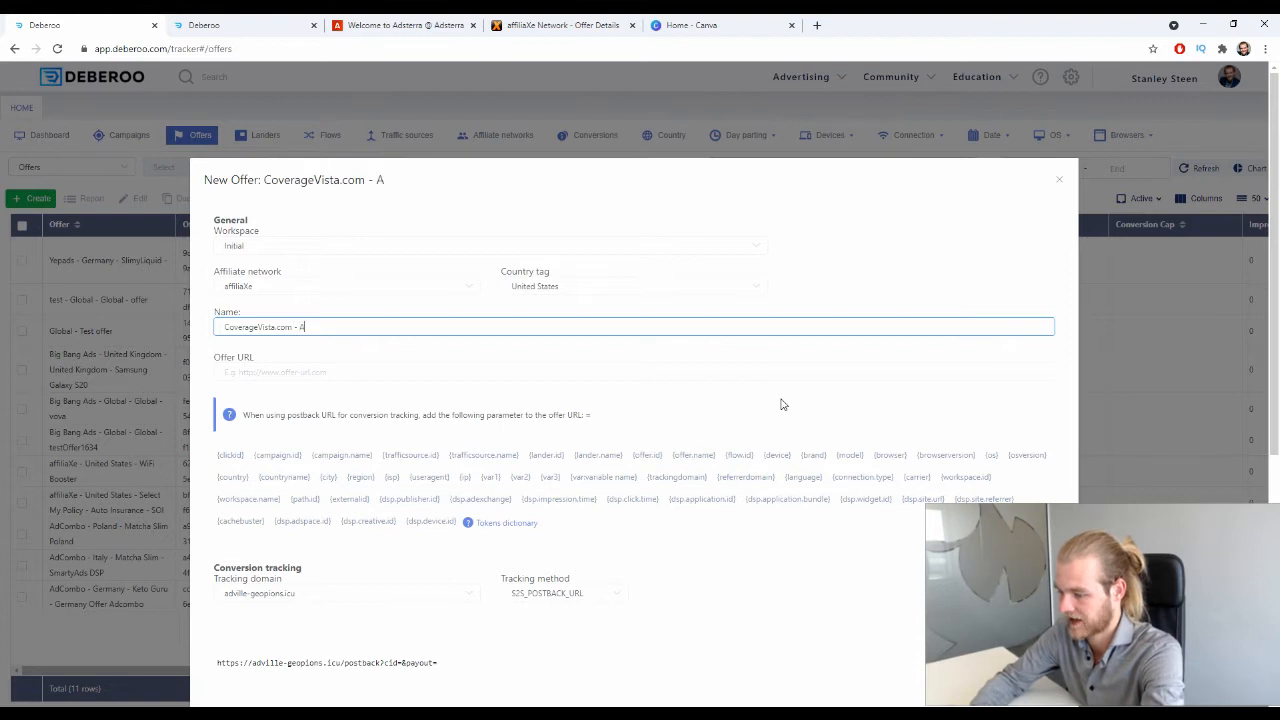
text(- AdSterra)
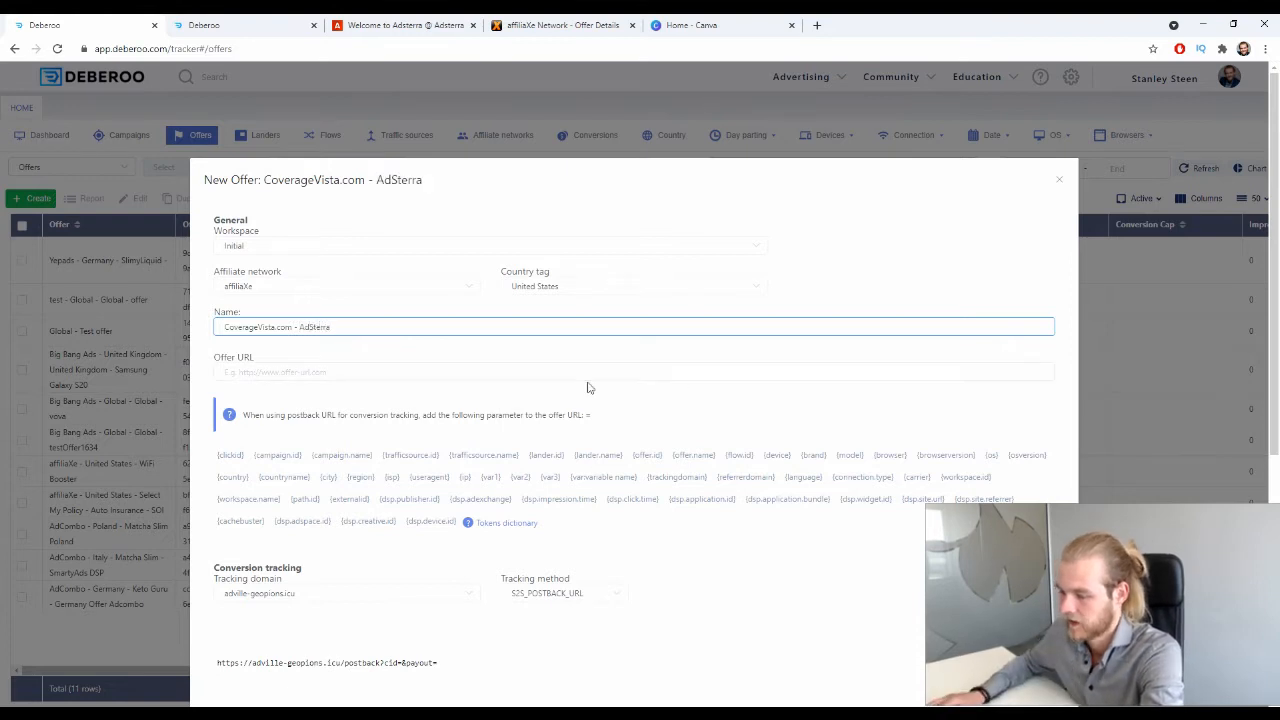
Step: Copy the Coveragevista.com auto insurance tracking link from affiliaXe and paste it into Deberoo as the offer URL
click(390, 371)
click(565, 22)
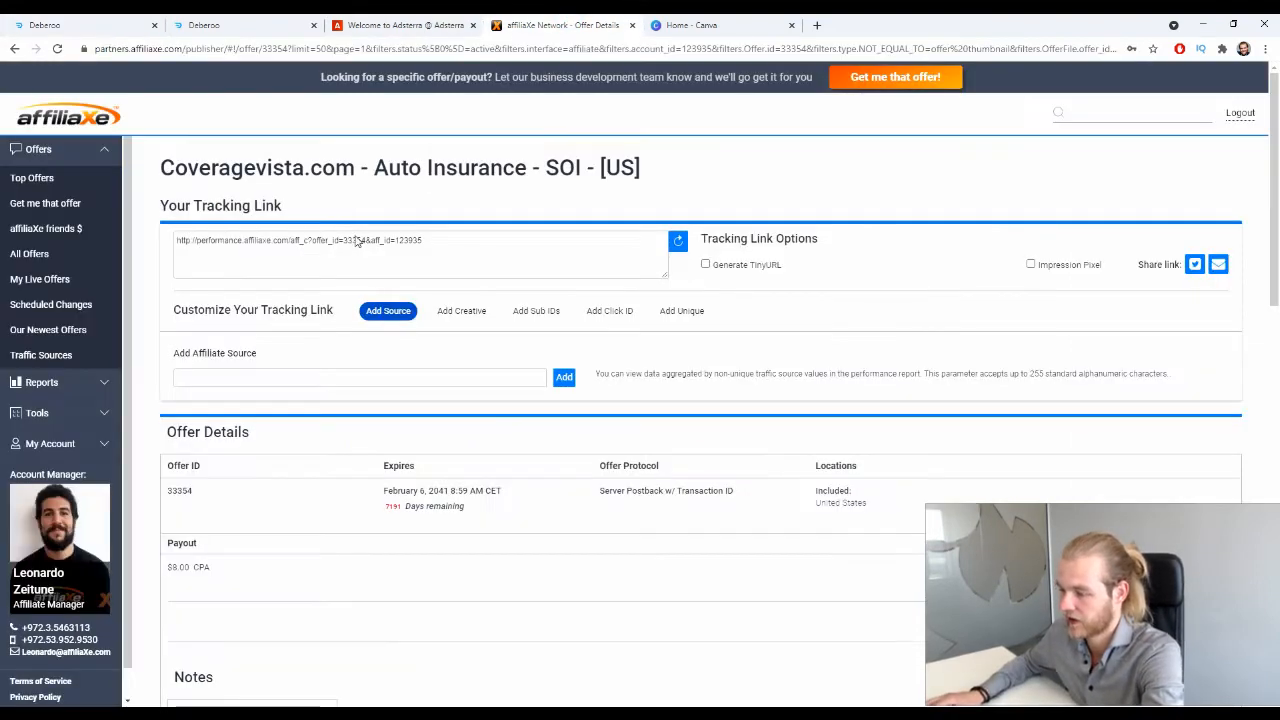
click(442, 241)
key(ctrl+c)
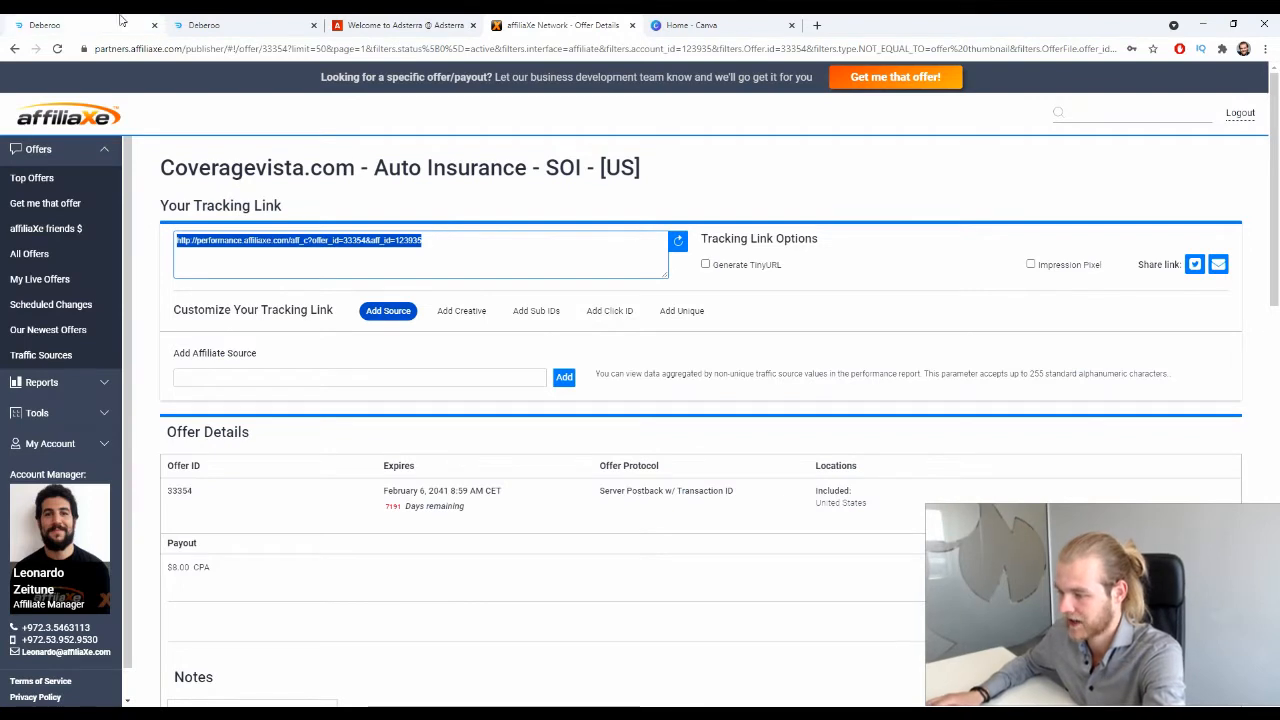
click(44, 24)
key(ctrl+v)
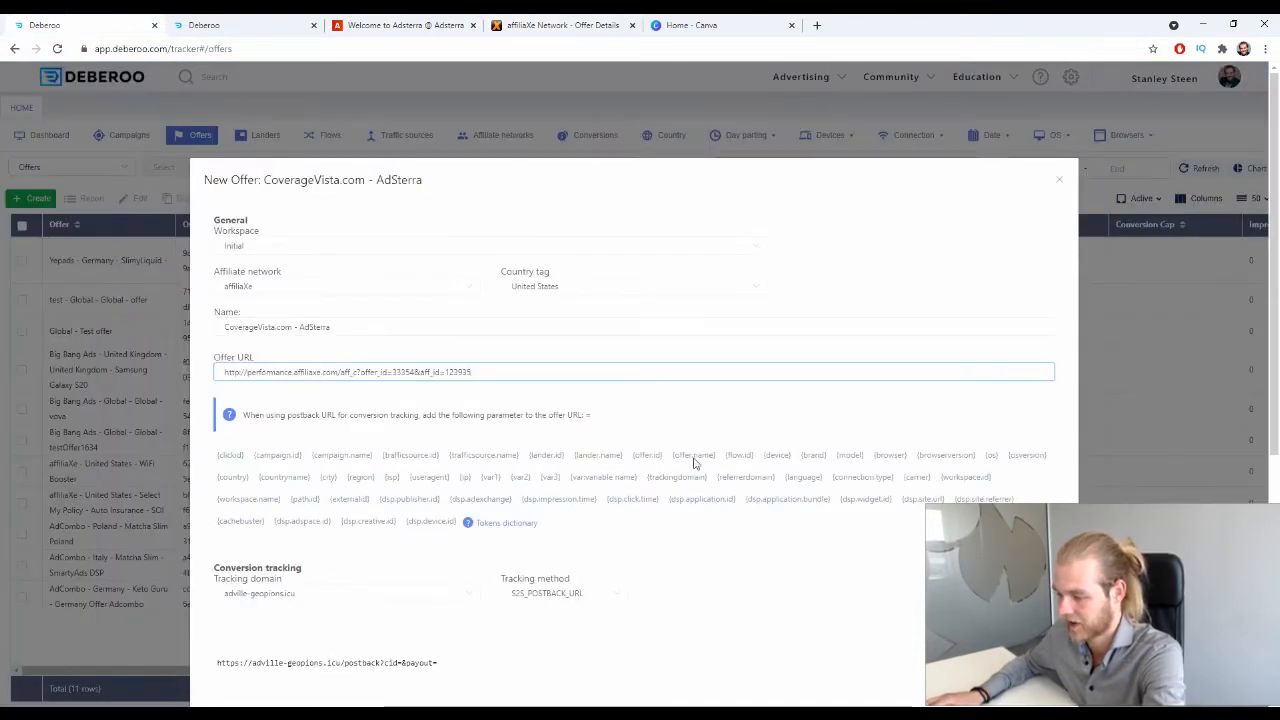
Step: Check the offer's postback parameter note and conversion tracking settings, and finish creating the offer
double_click(586, 415)
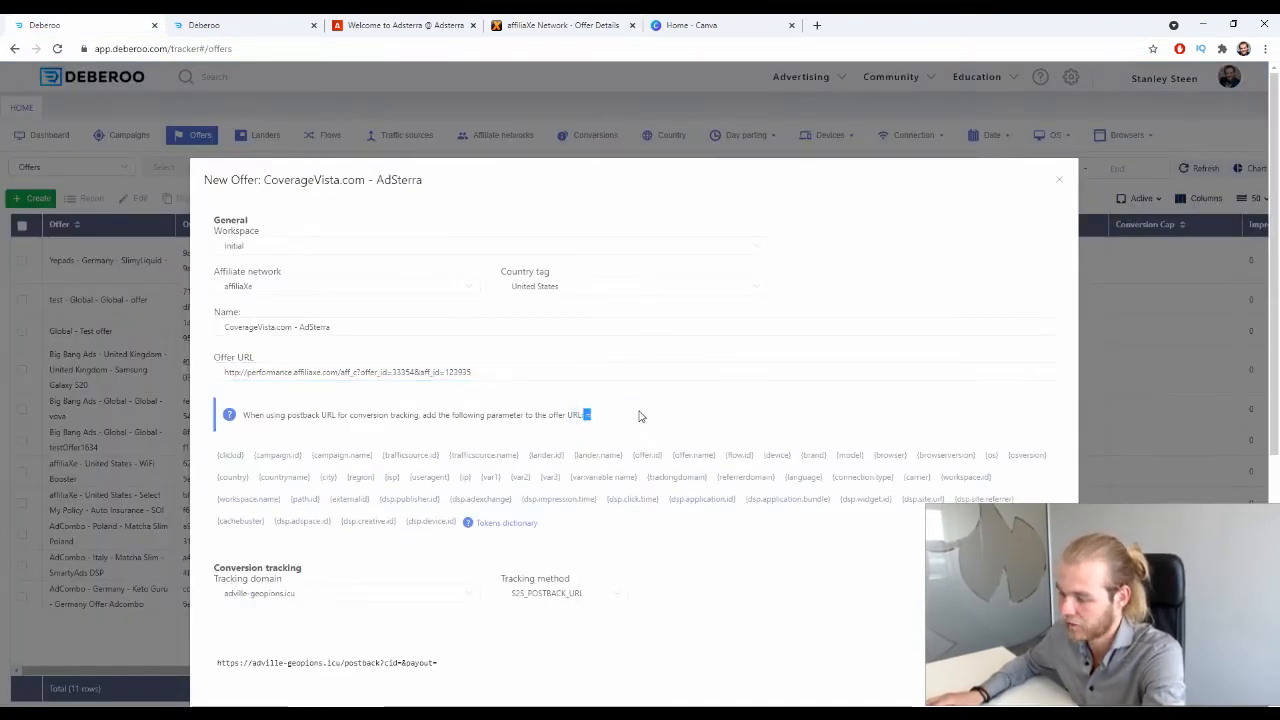
click(608, 415)
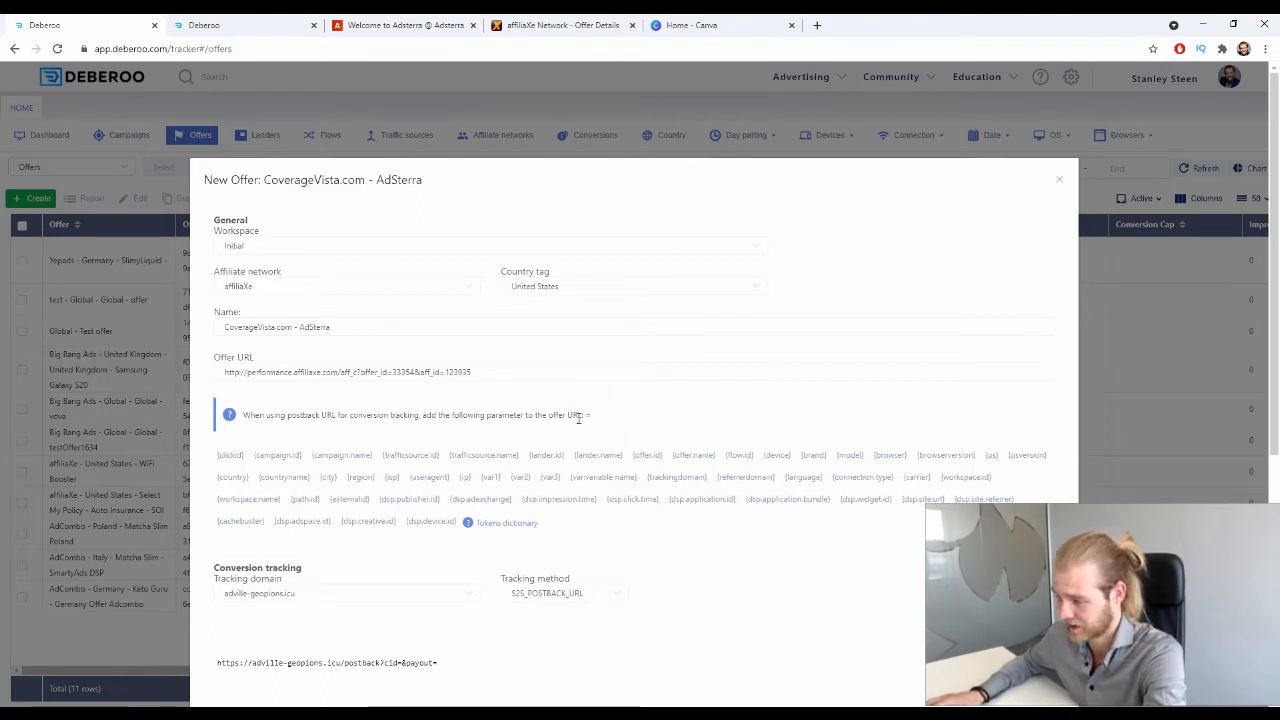
scroll(578, 418, down, 1)
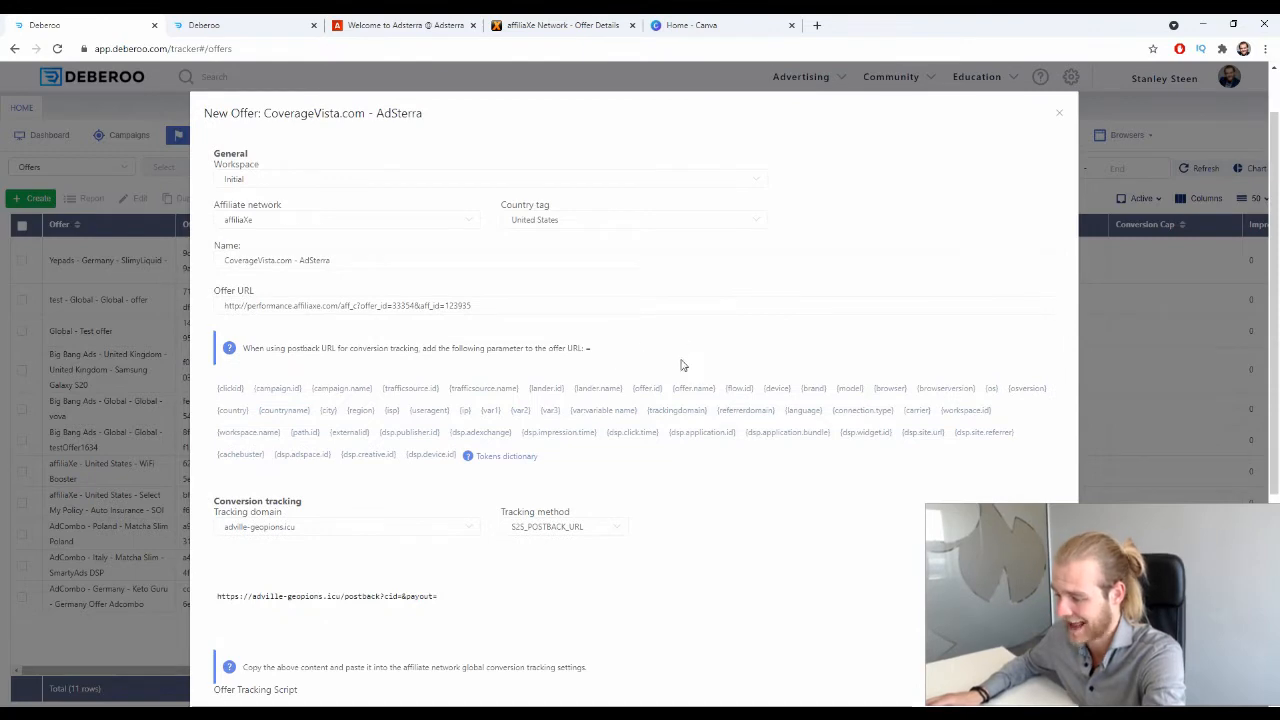
scroll(635, 335, down, 5)
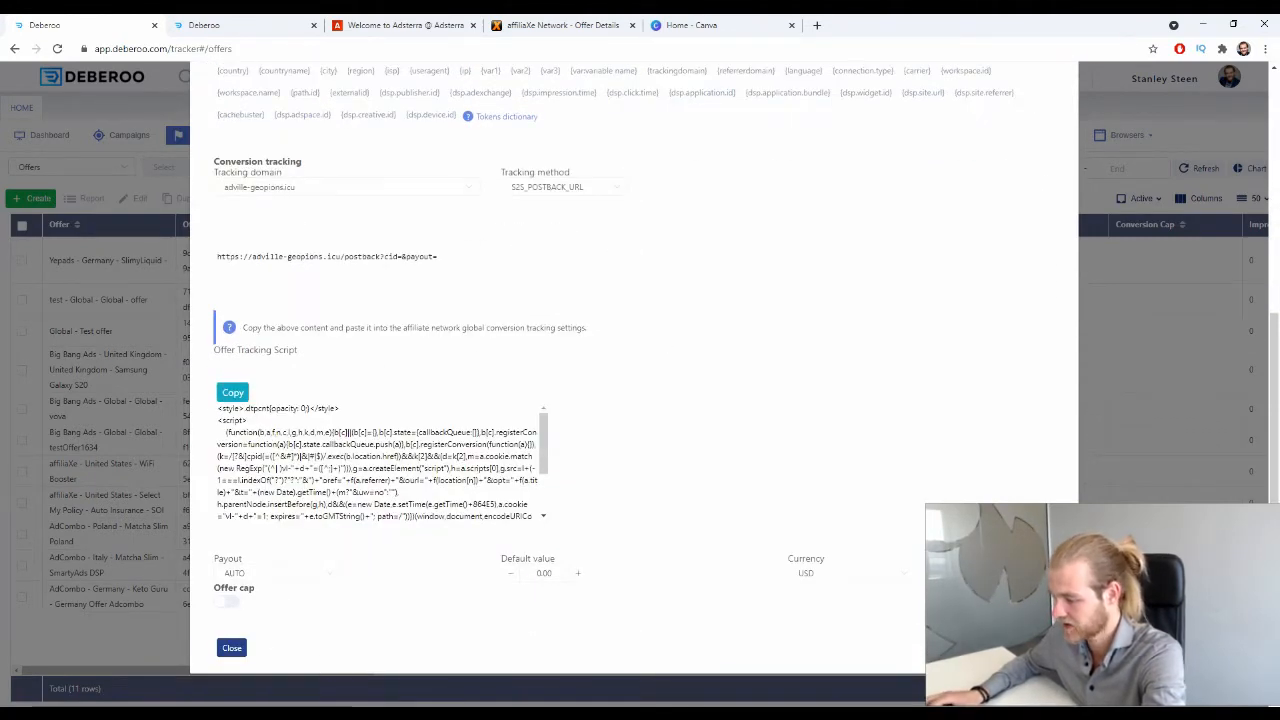
click(231, 648)
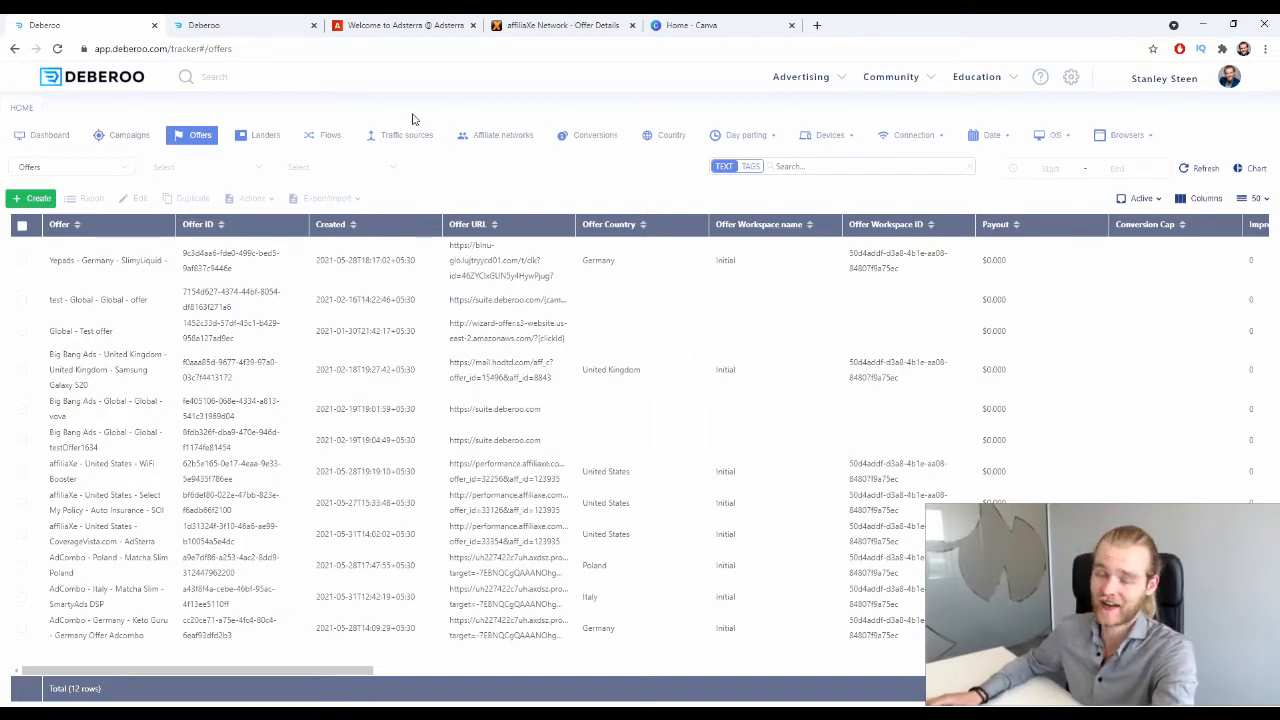
Step: Switch to the landing page builder and filter the available templates by the Insurance vertical and the Native traffic source
click(204, 22)
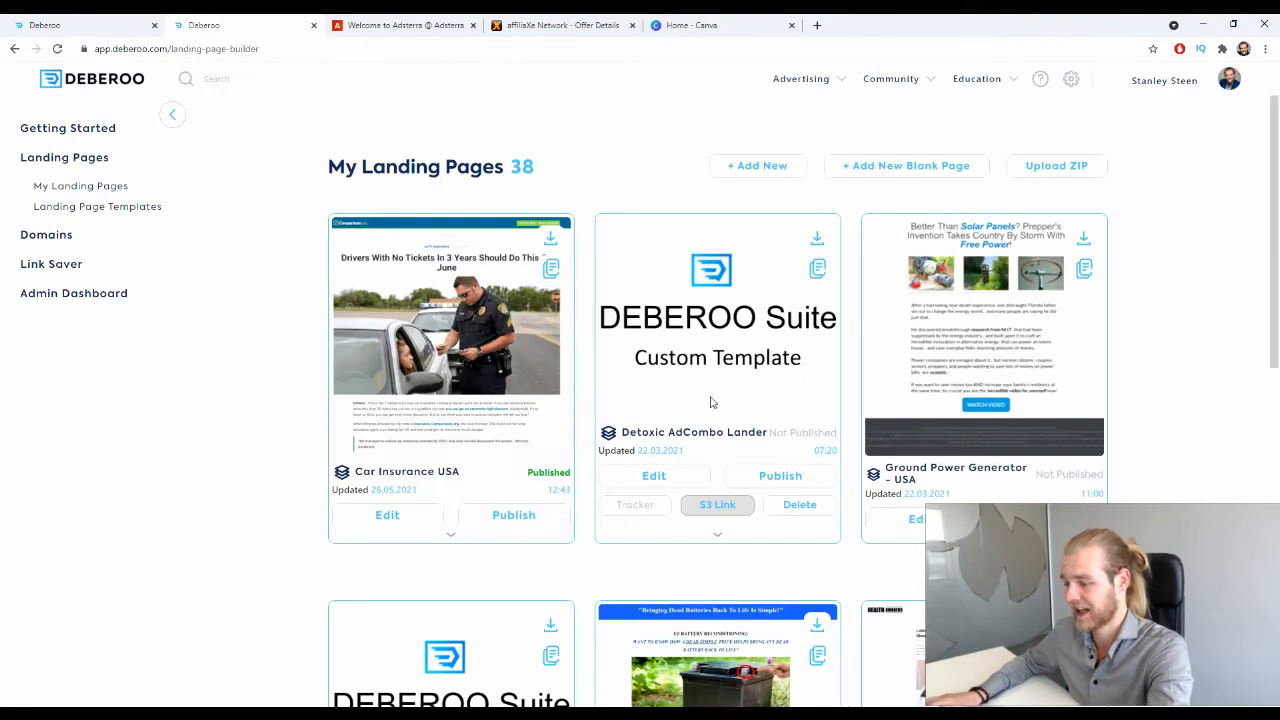
click(135, 206)
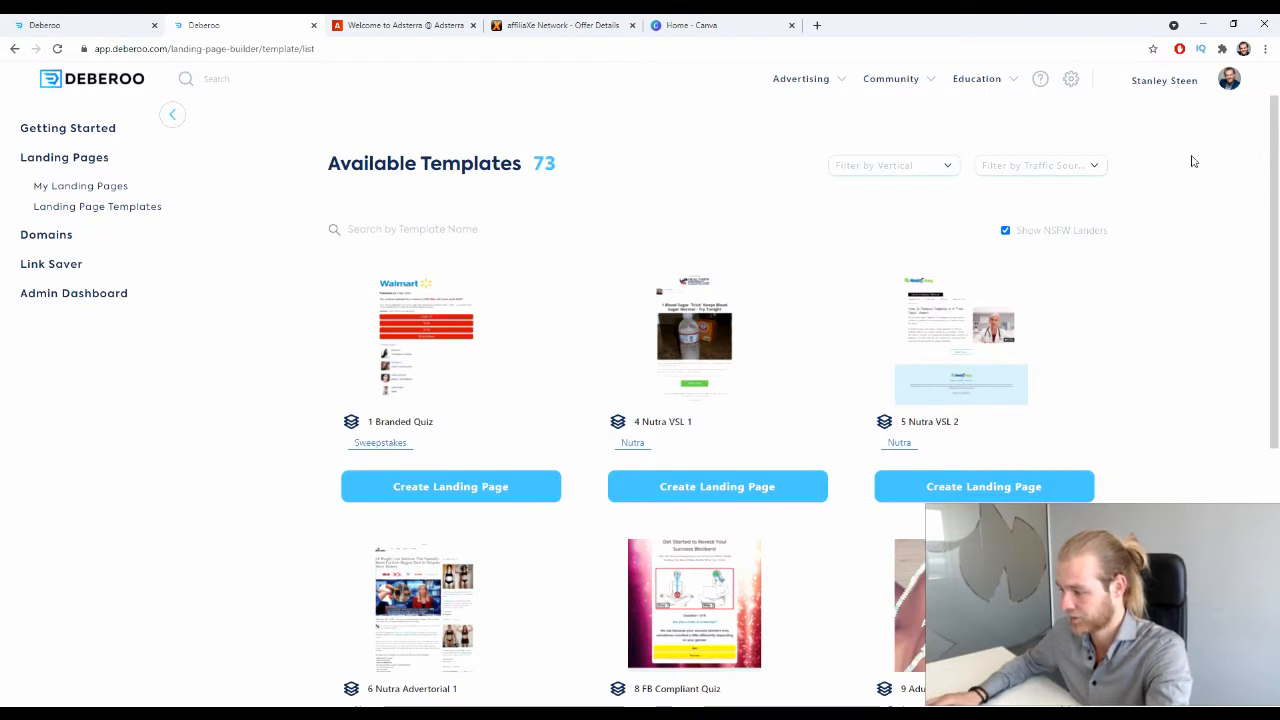
click(898, 163)
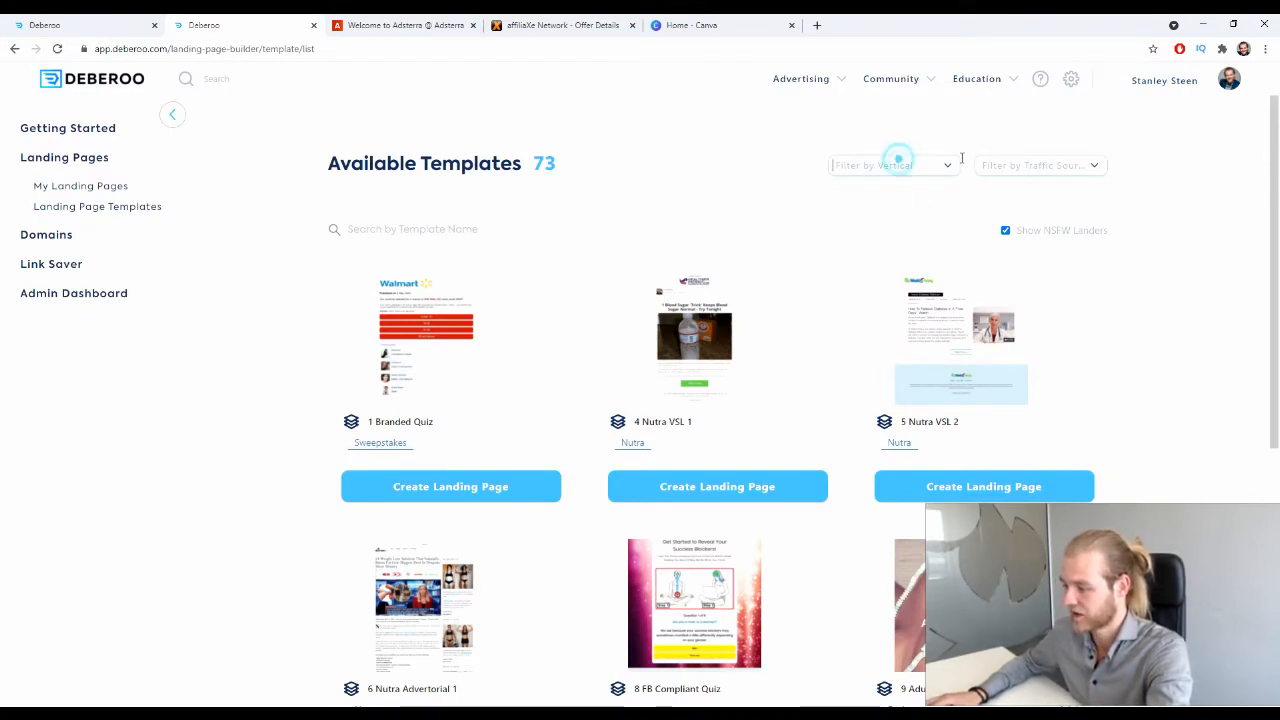
click(1028, 162)
click(903, 170)
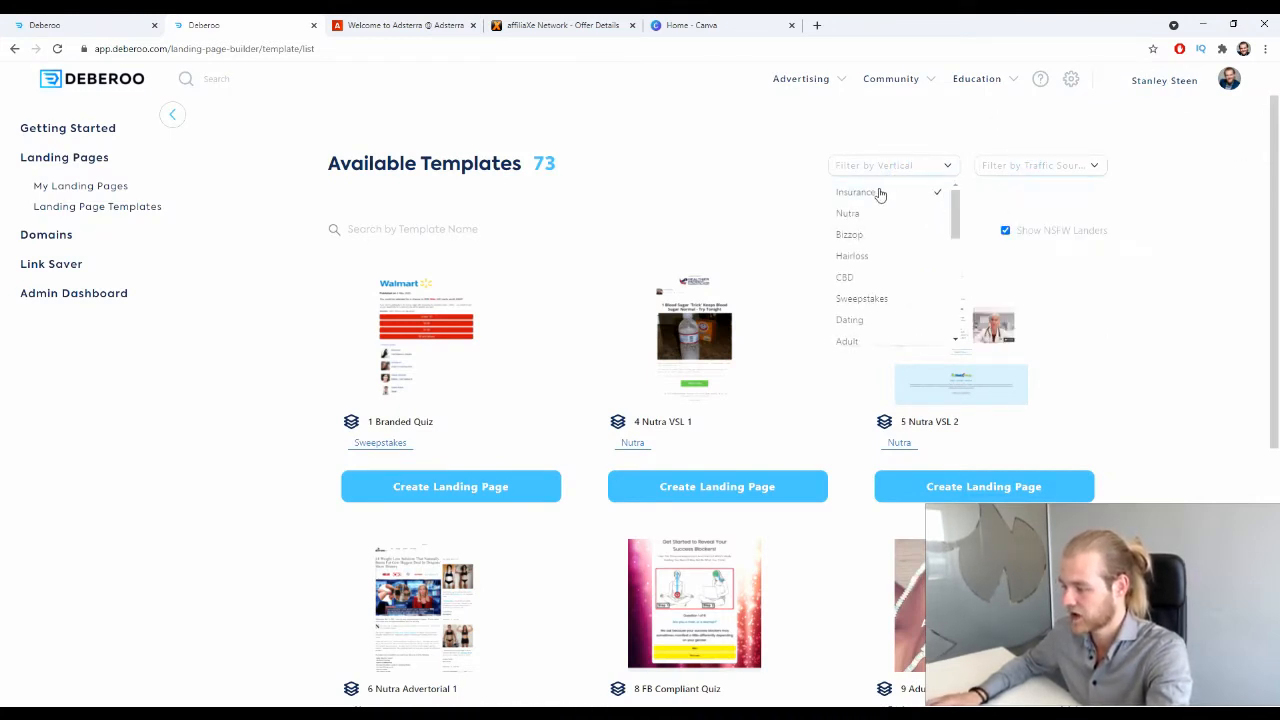
click(866, 195)
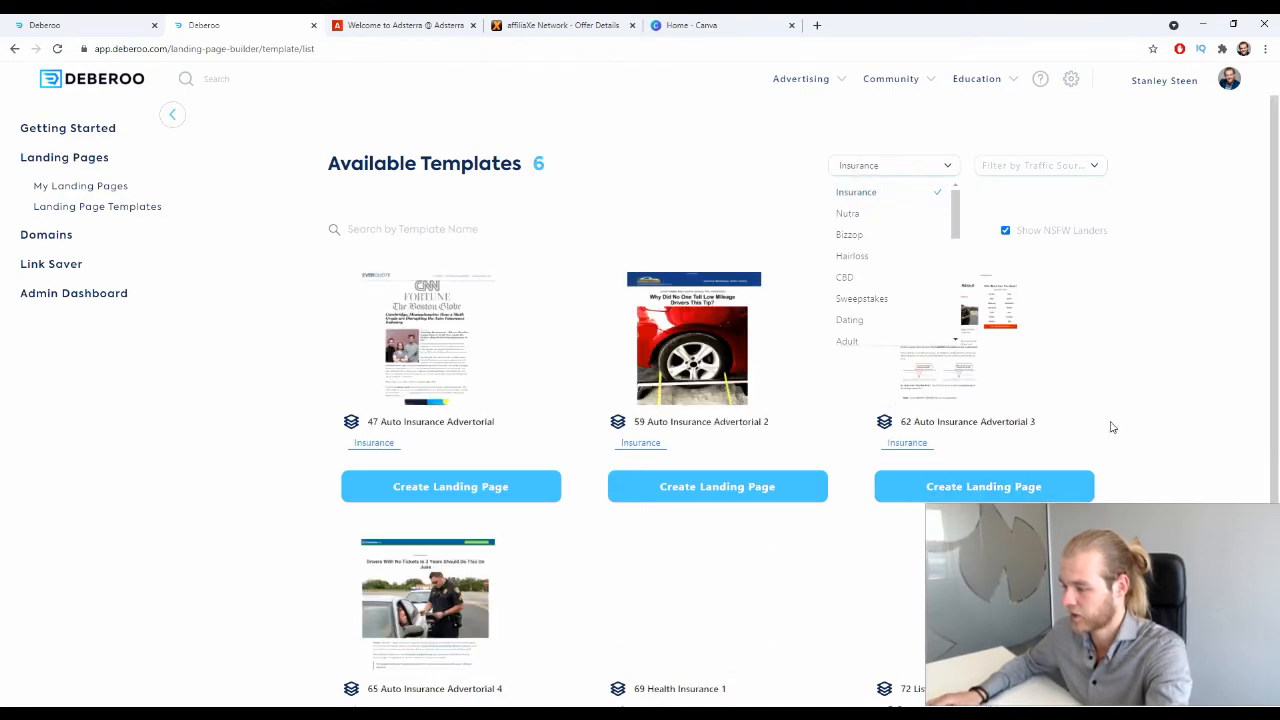
click(1058, 163)
click(1045, 190)
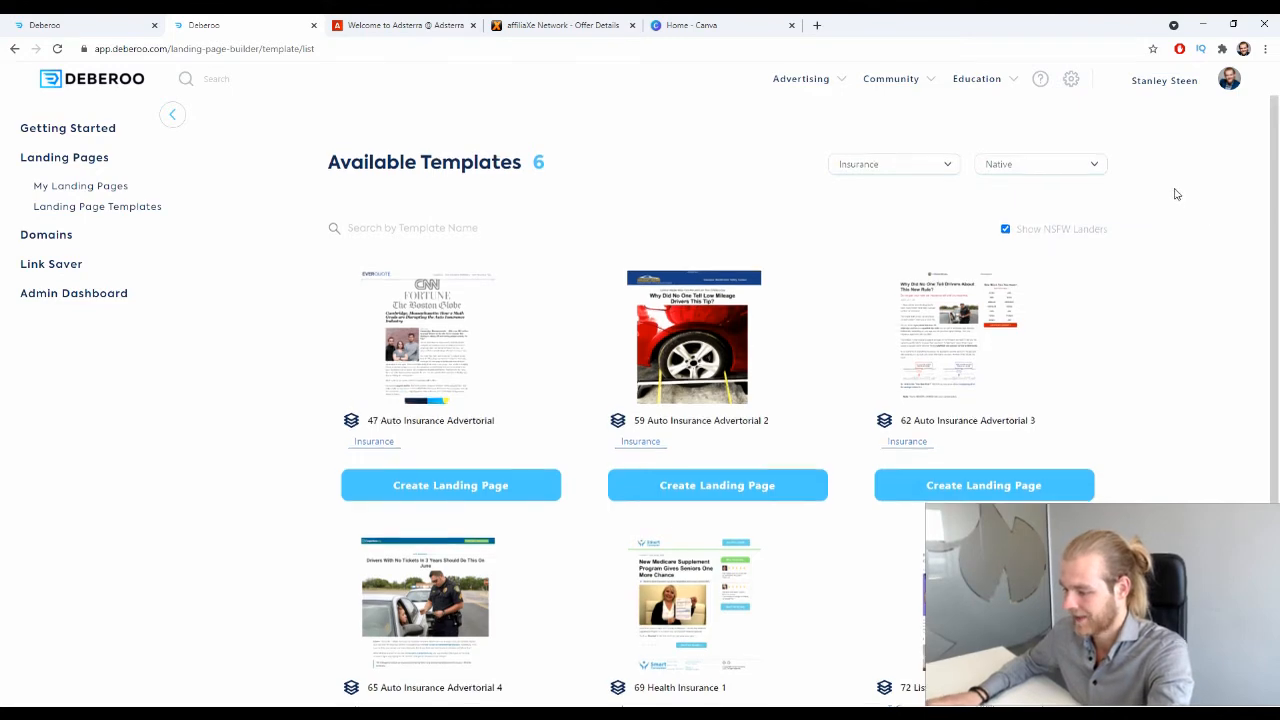
Step: Create a landing page named "Coveragevista" from the 62 Auto Insurance Advertorial 3 template
scroll(1174, 194, down, 2)
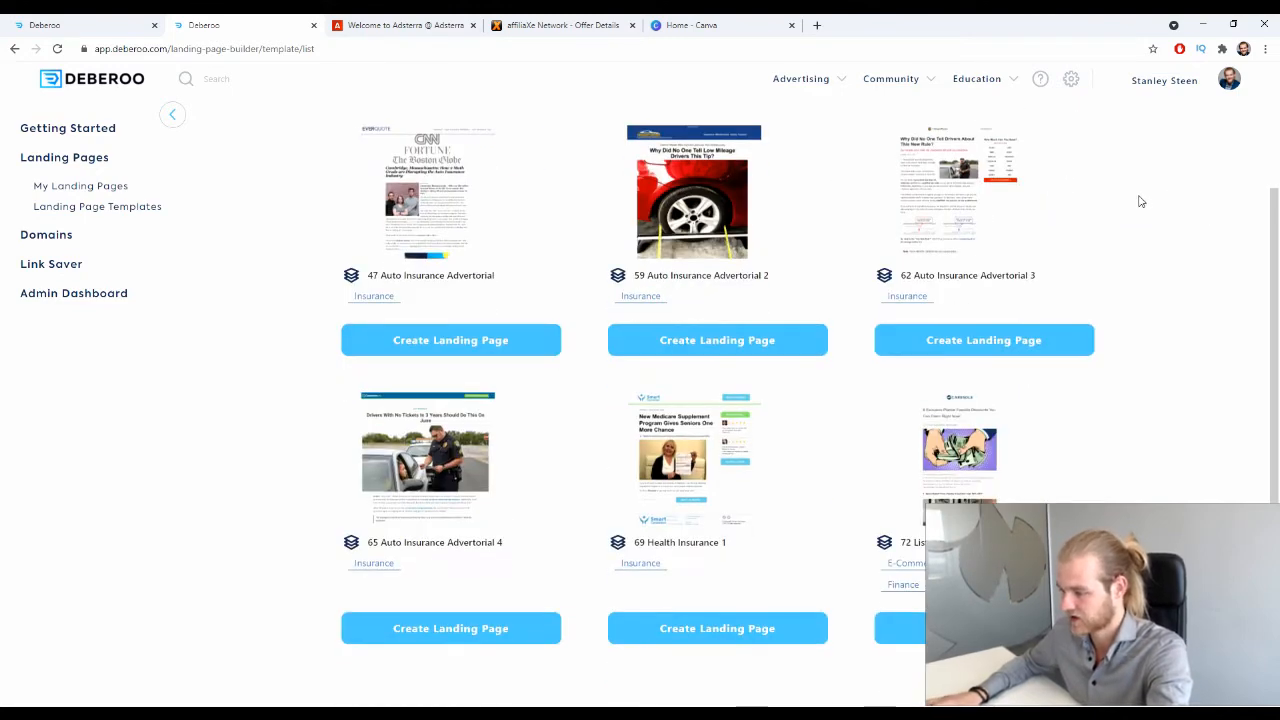
scroll(1137, 197, up, 2)
scroll(1131, 200, down, 2)
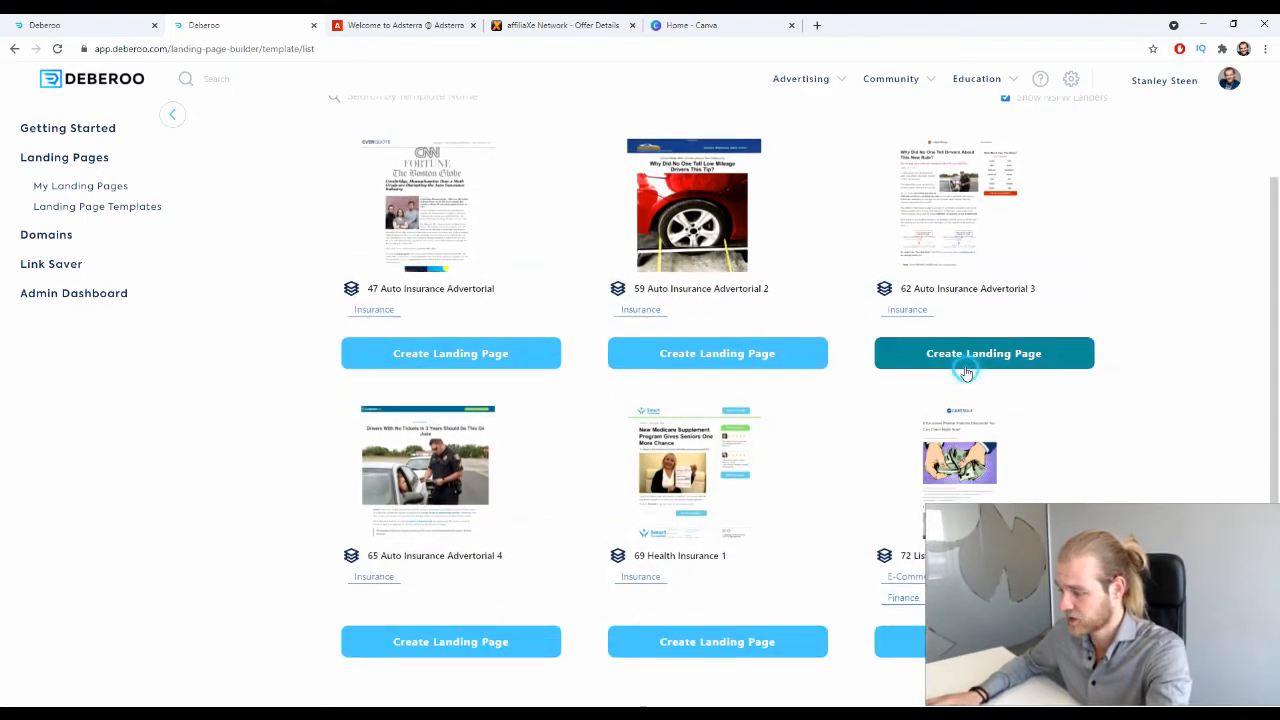
click(966, 372)
click(731, 393)
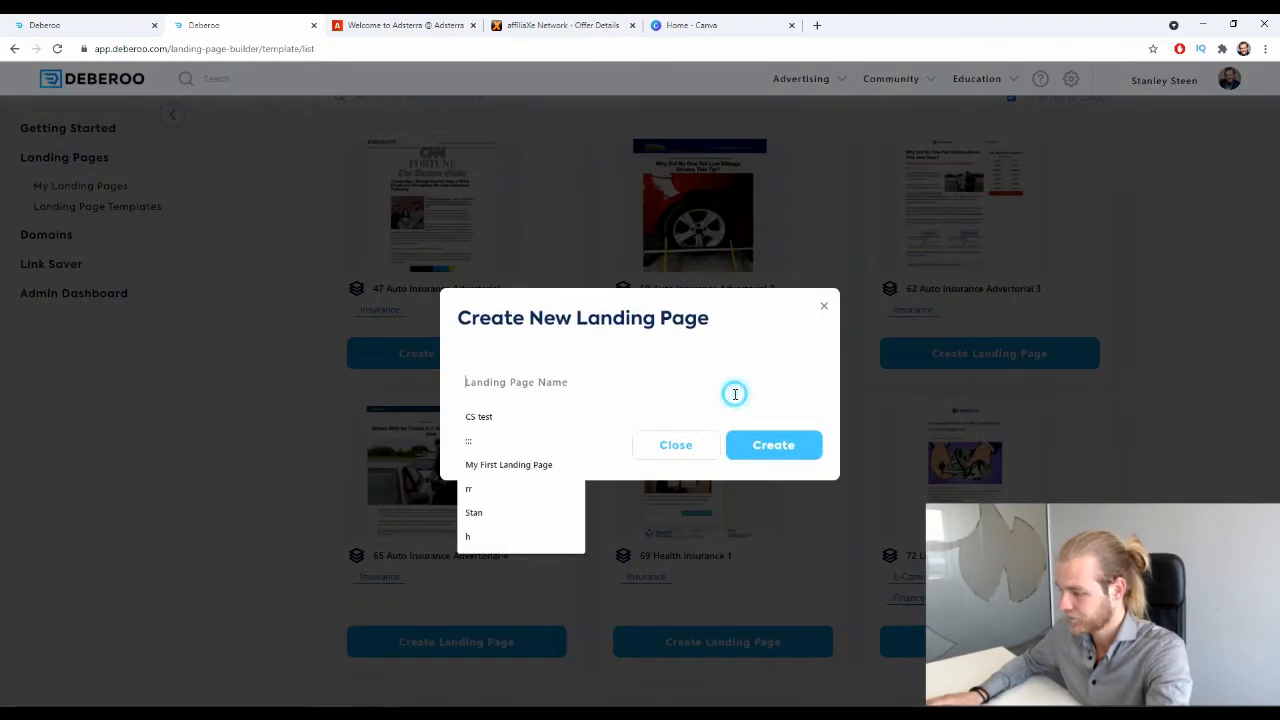
text(Cove)
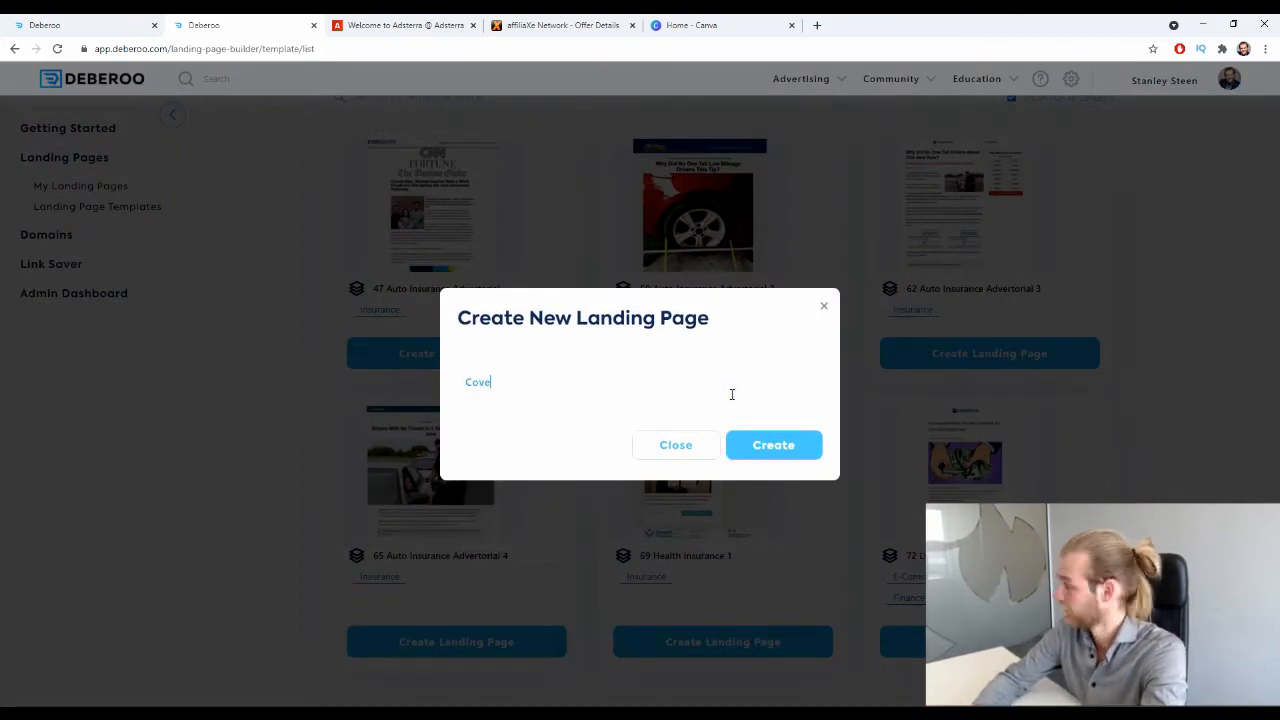
text(ragevista)
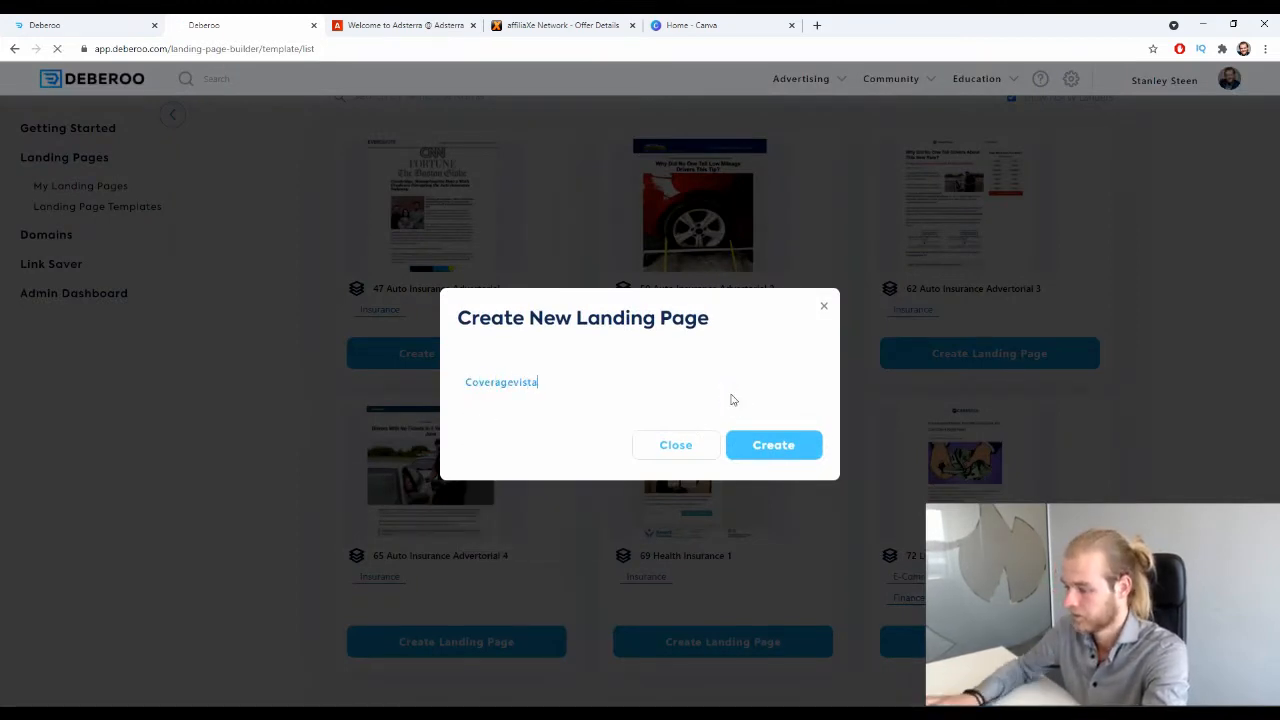
key(Return)
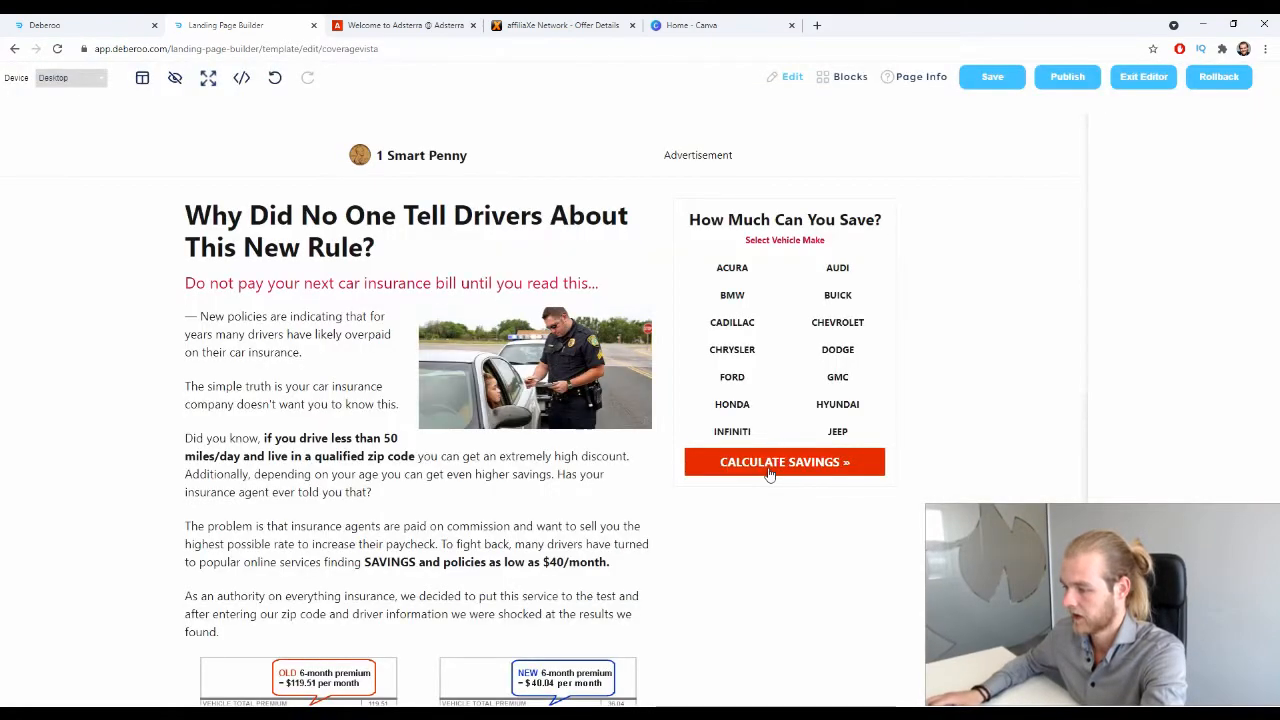
Step: Look through the new landing page's content and open its page info settings
scroll(434, 263, down, 8)
scroll(397, 205, up, 10)
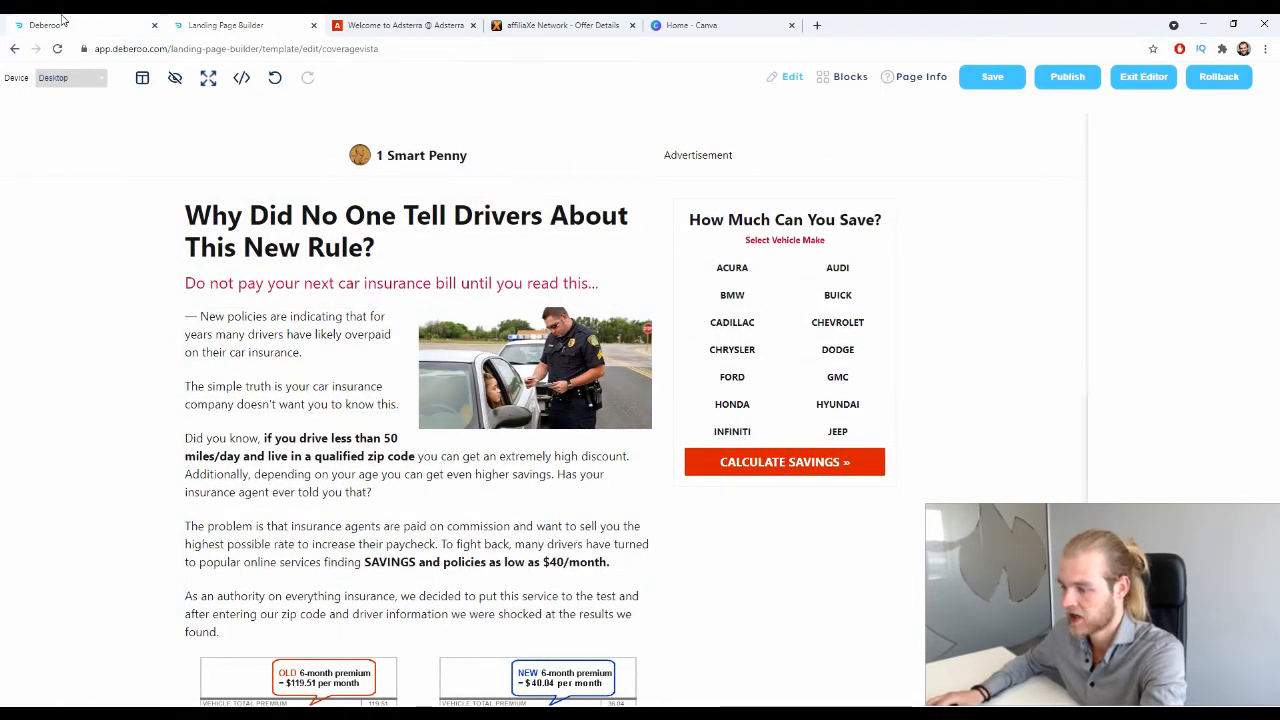
click(902, 77)
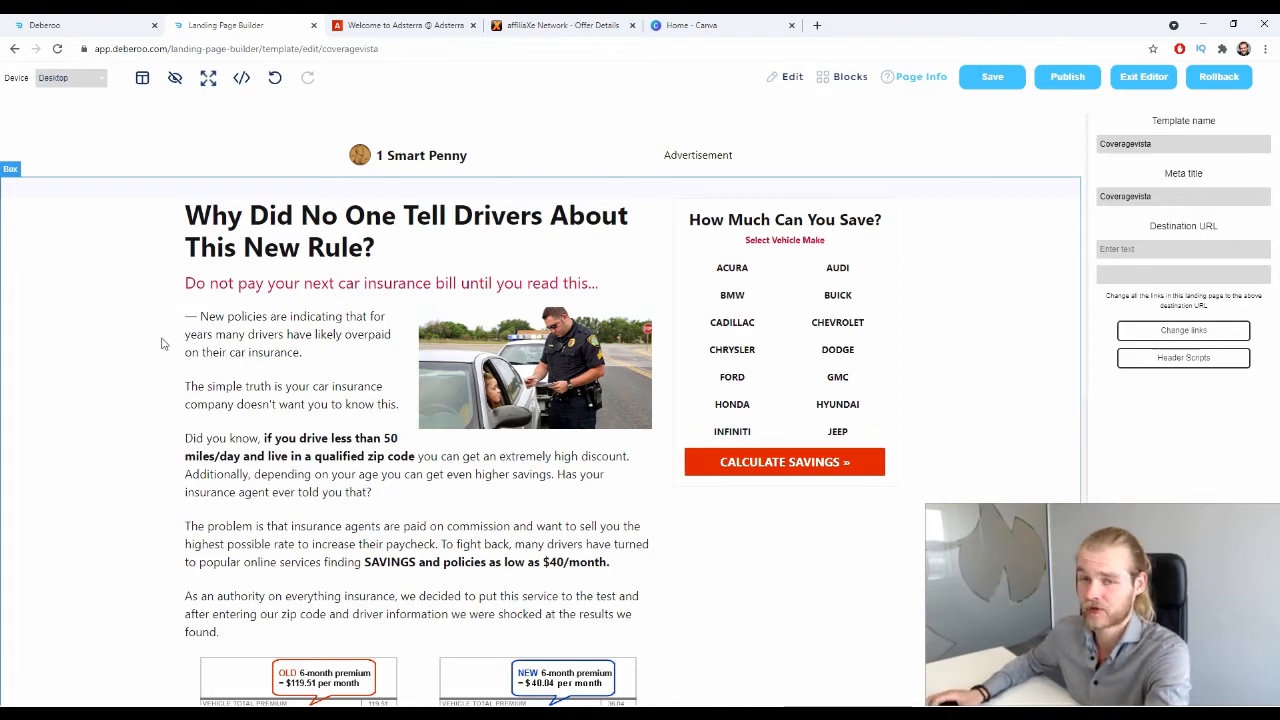
Step: Switch to the tracker and copy the Click URL from the tracking URLs in its settings
click(90, 24)
click(1165, 78)
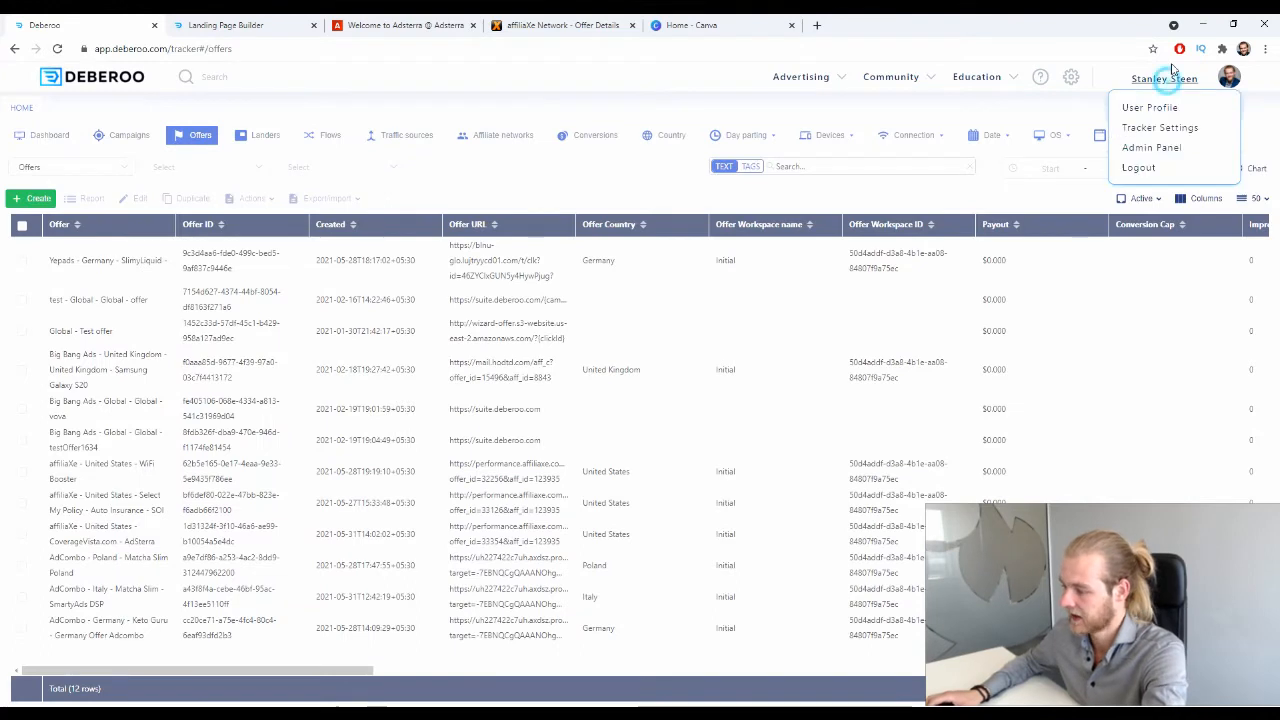
click(1159, 127)
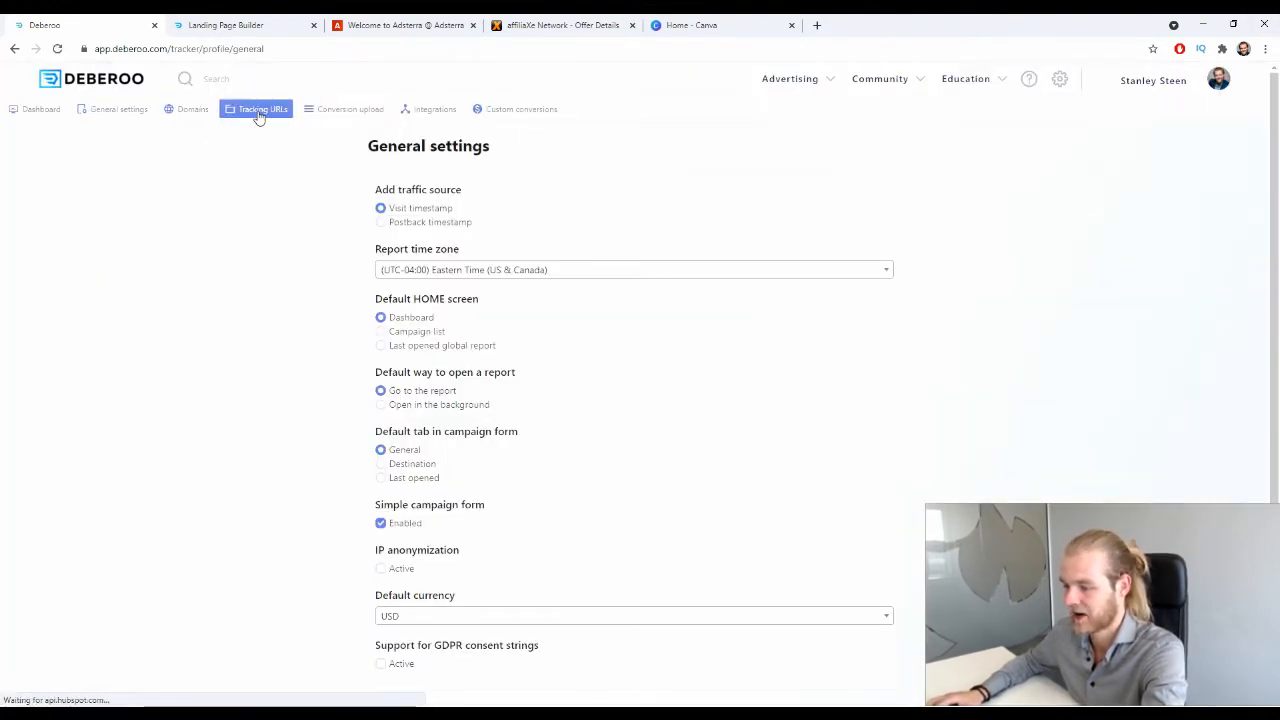
click(258, 110)
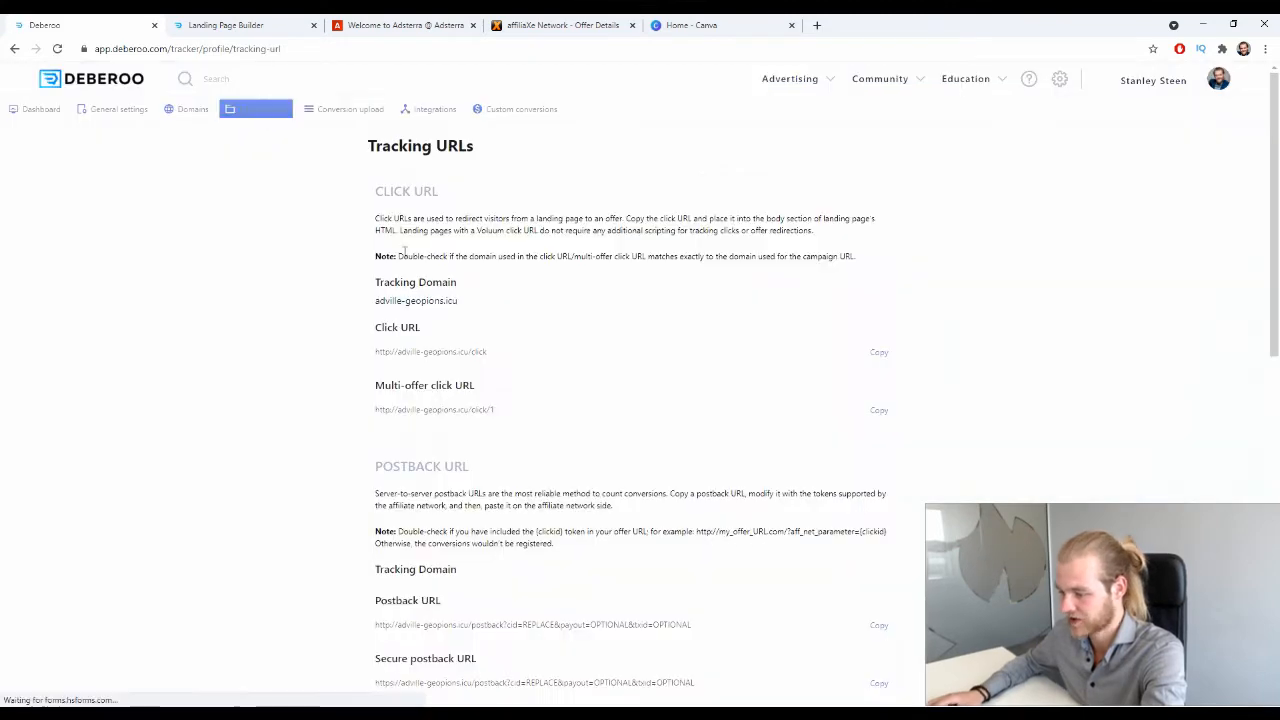
triple_click(530, 351)
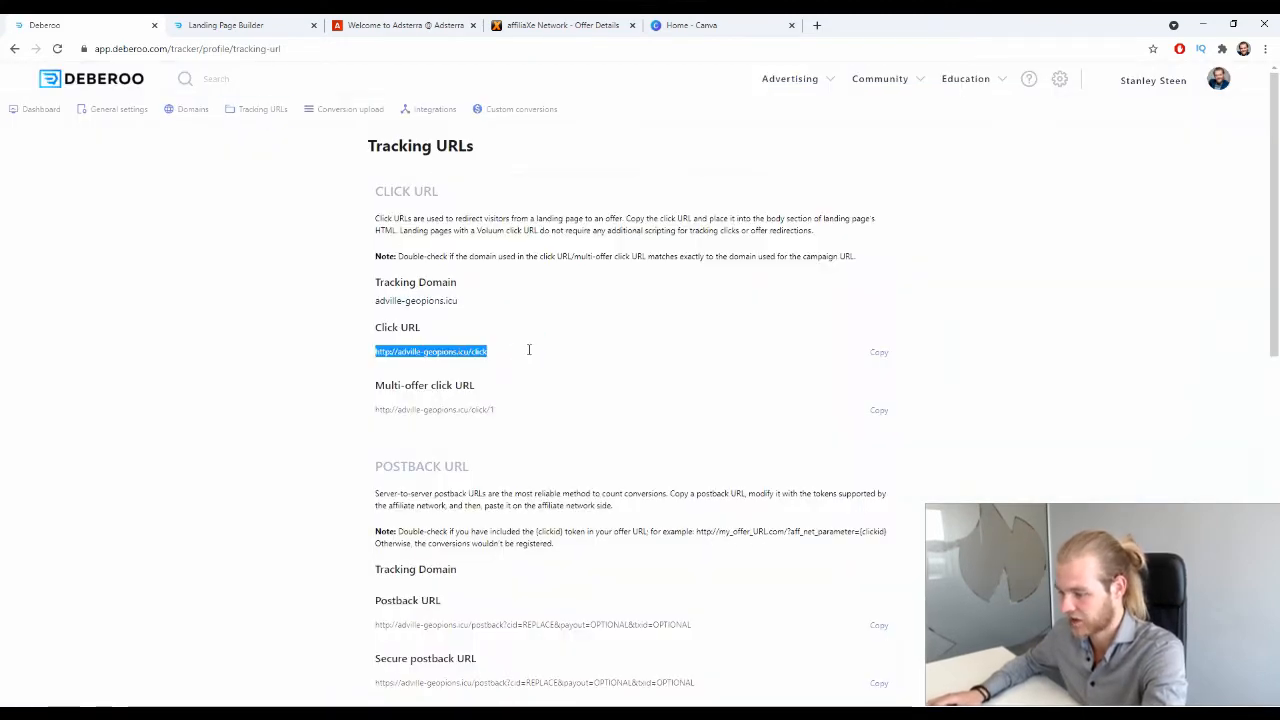
key(ctrl+c)
click(226, 25)
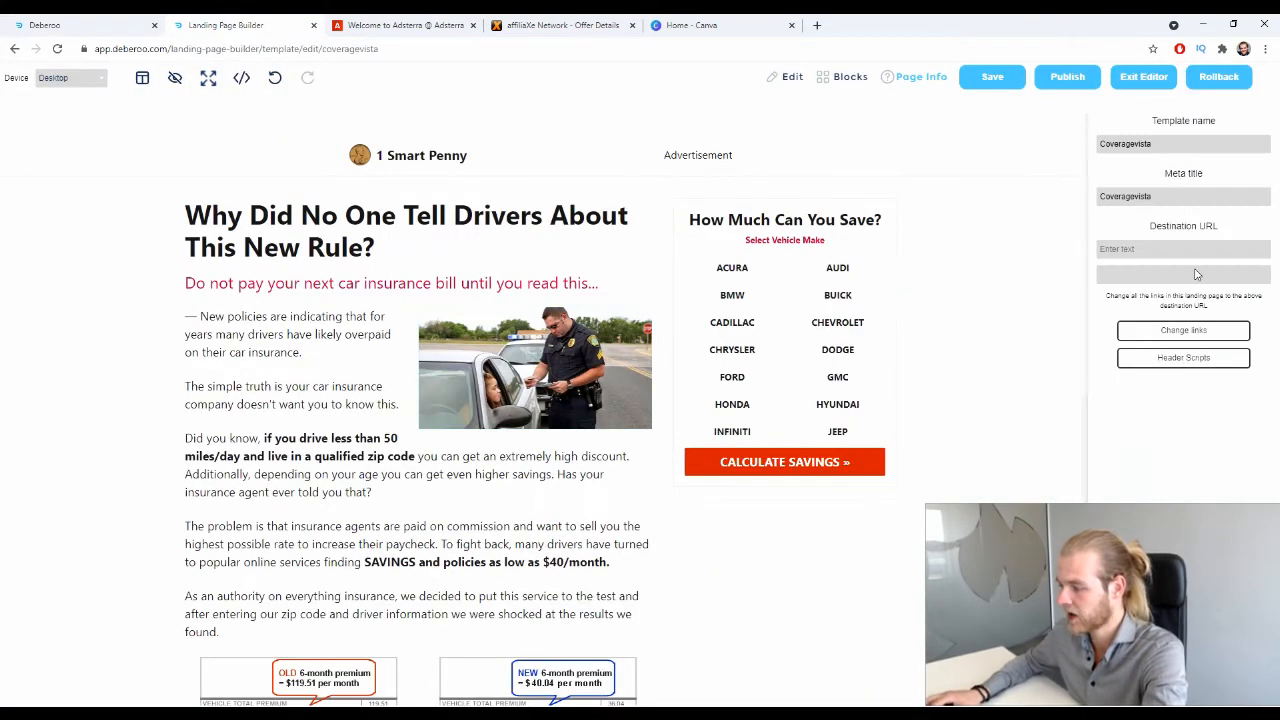
drag(1160, 226, 1168, 244)
click(1168, 247)
key(ctrl+v)
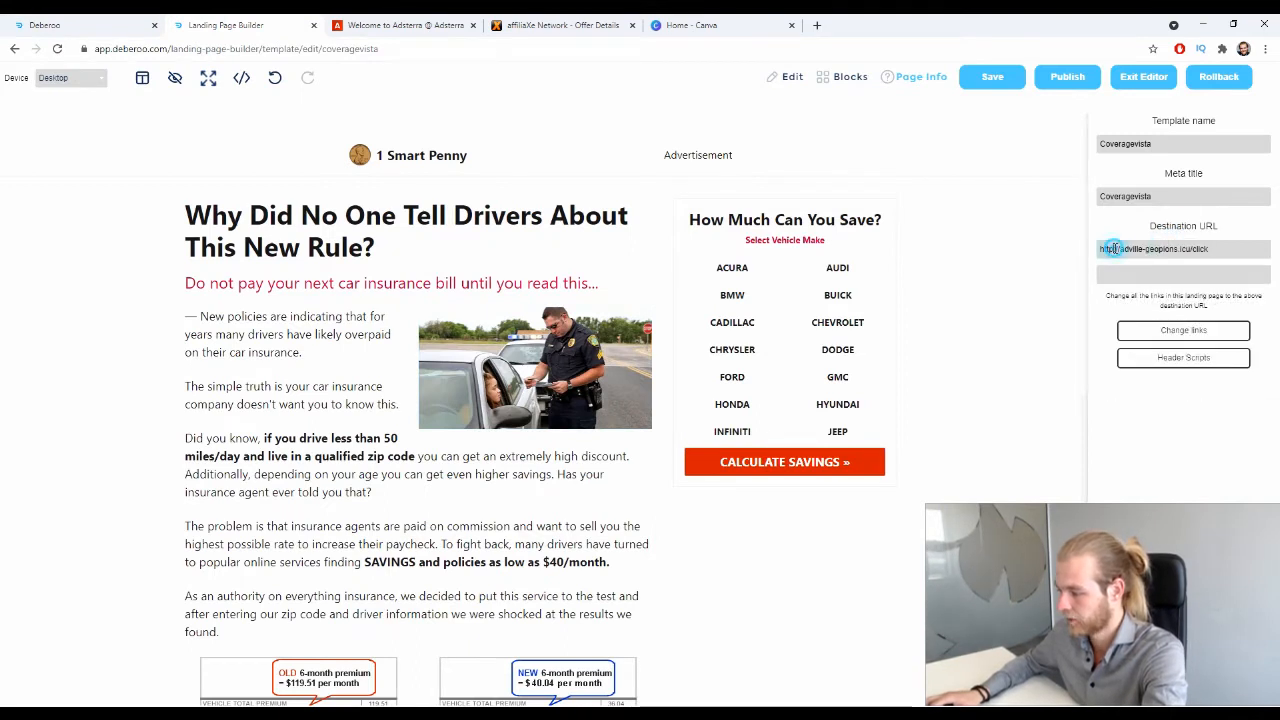
key(Home)
key(Right)
key(Right)
key(Right)
key(Right)
text(s)
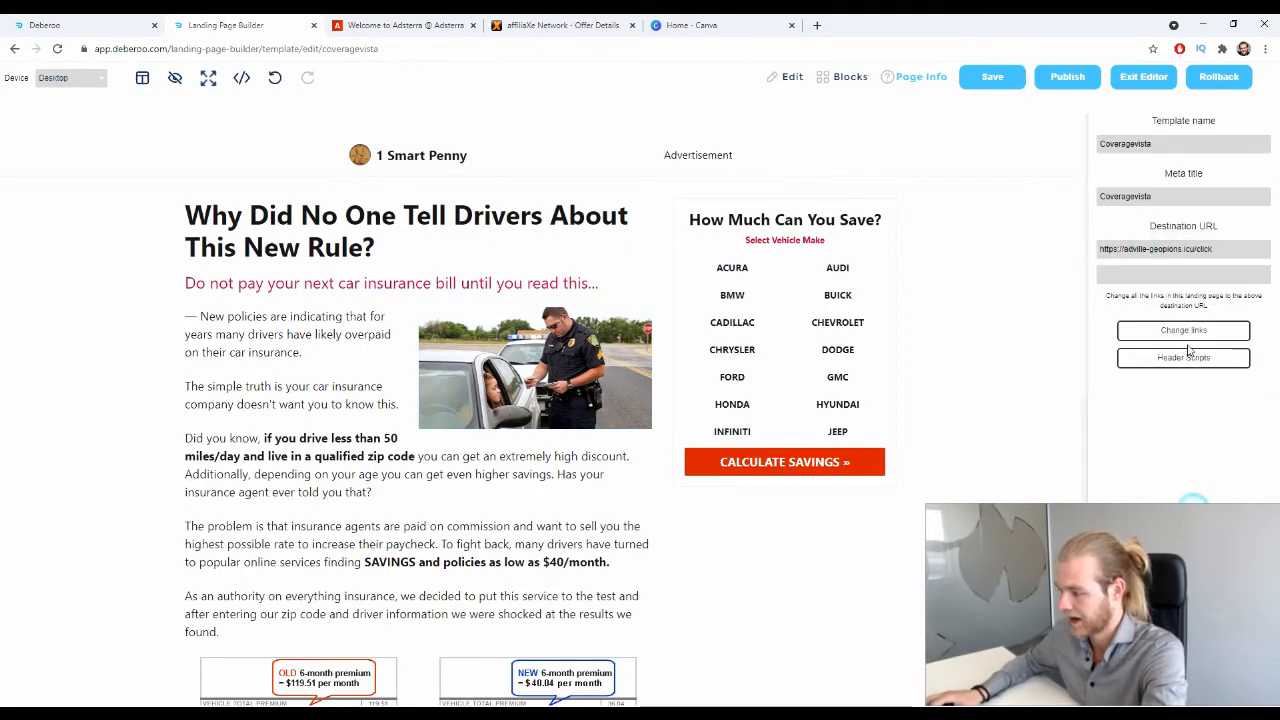
click(1186, 332)
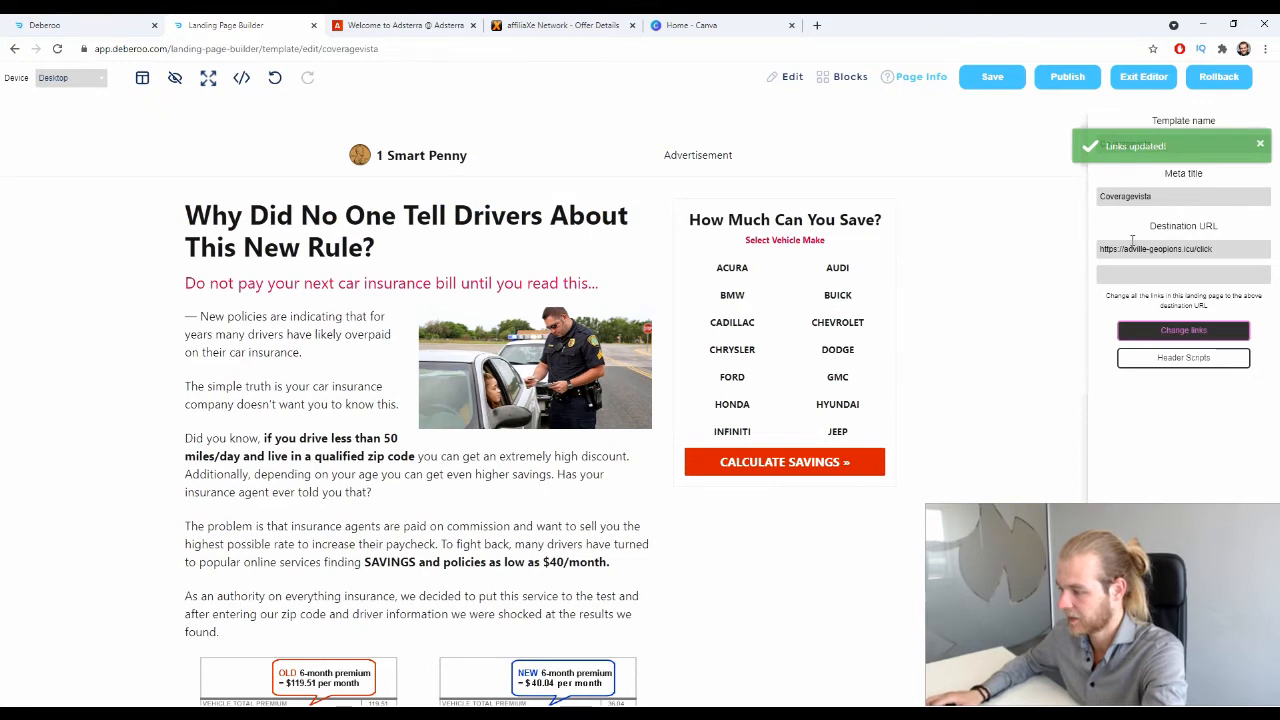
Step: Publish the landing page, open the published version and copy its URL, then close it
click(1066, 77)
click(768, 386)
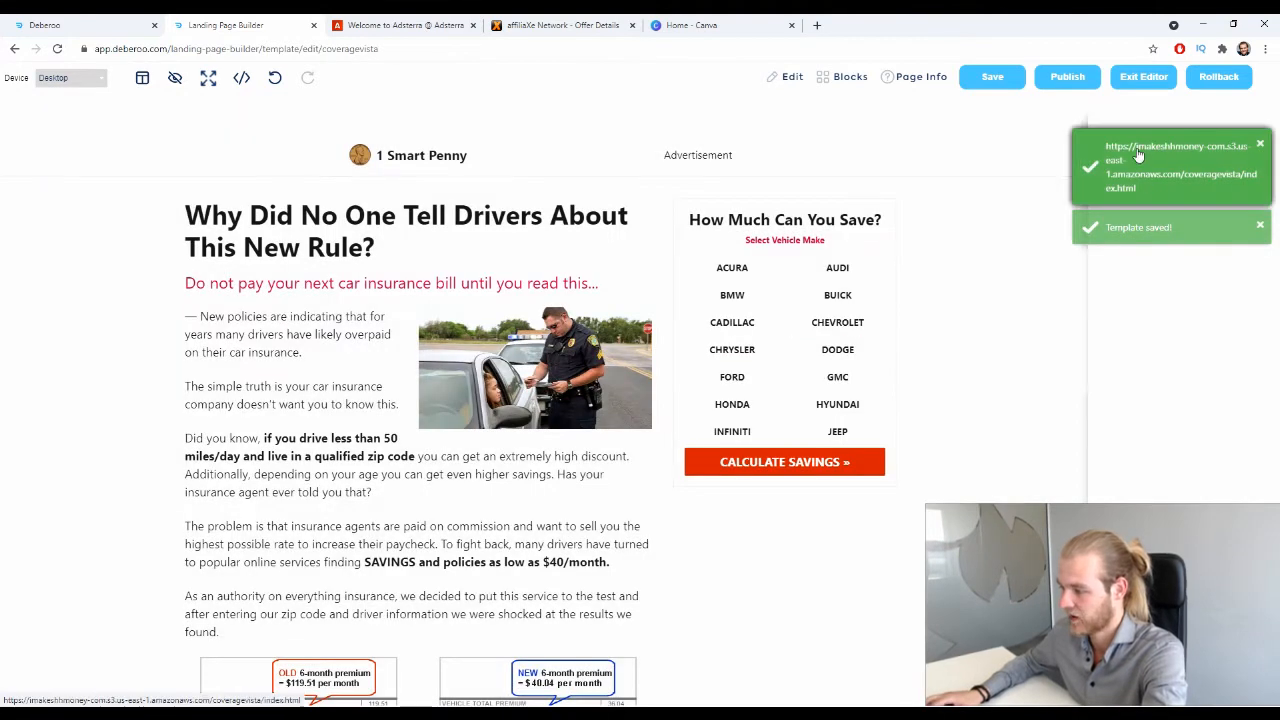
click(1138, 155)
click(367, 50)
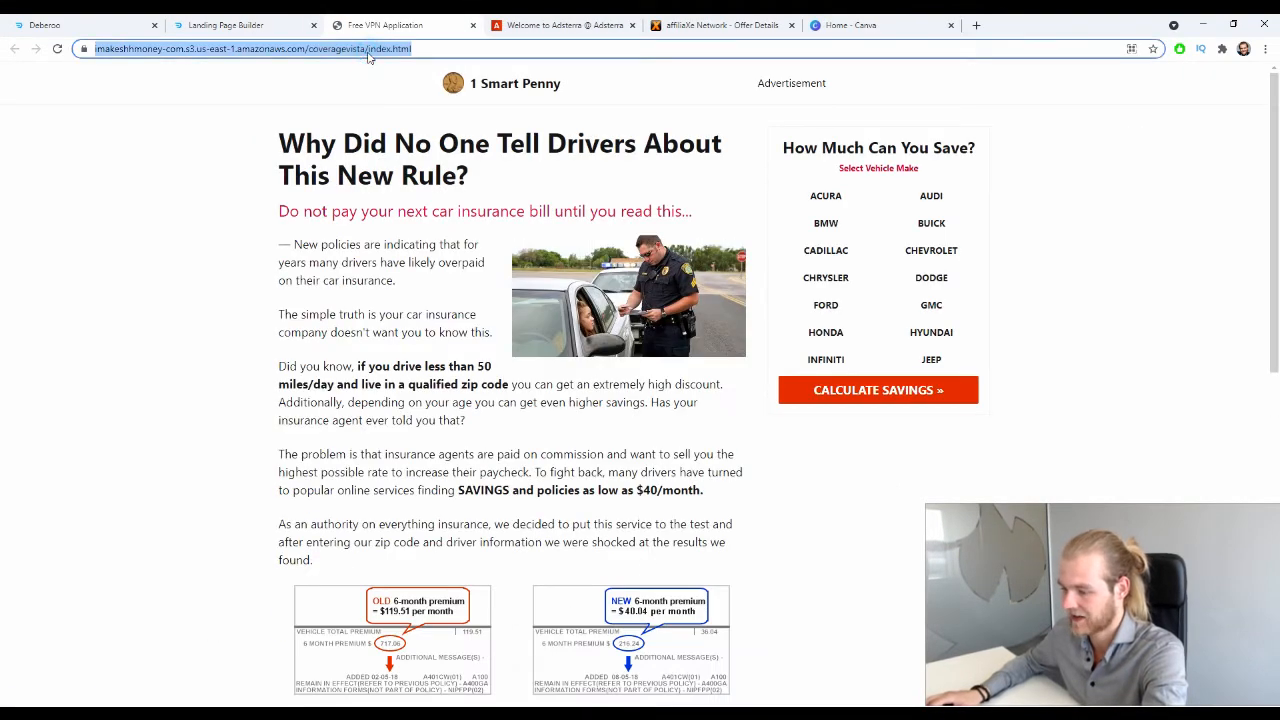
click(473, 25)
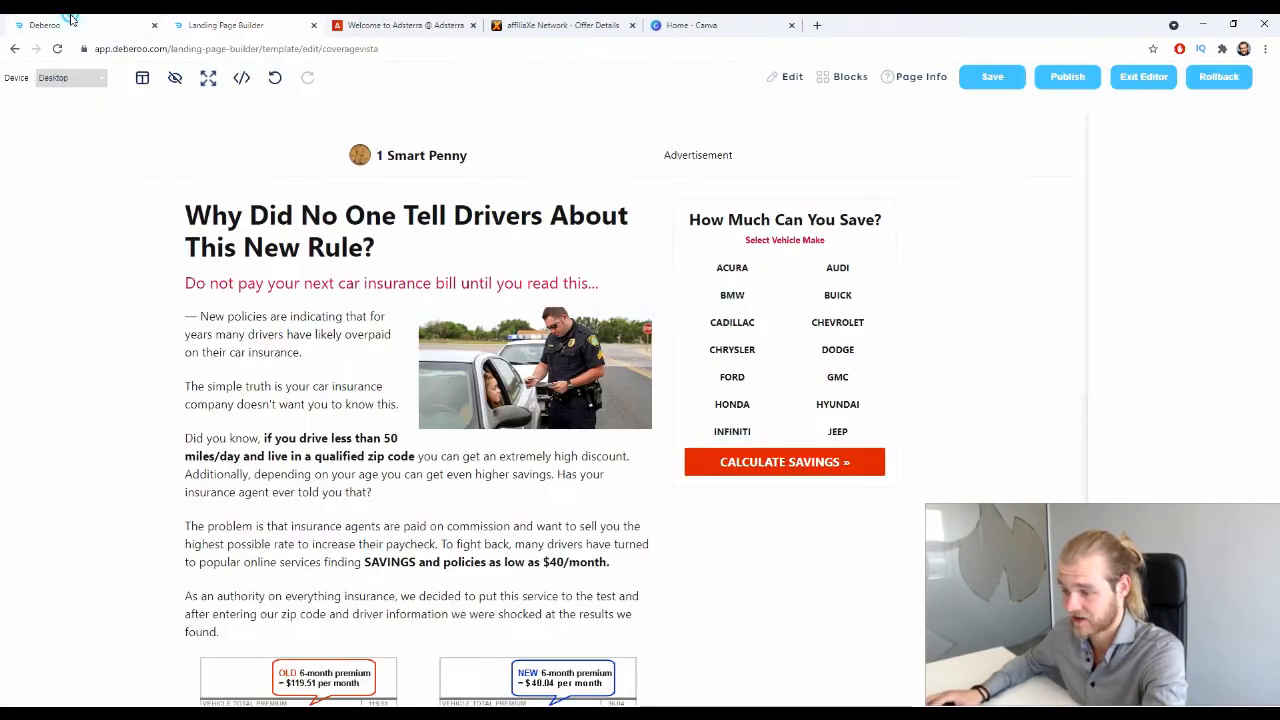
Step: Start a new lander in the Deberoo tracker with the Initial workspace and the United States country tag
click(60, 25)
click(45, 109)
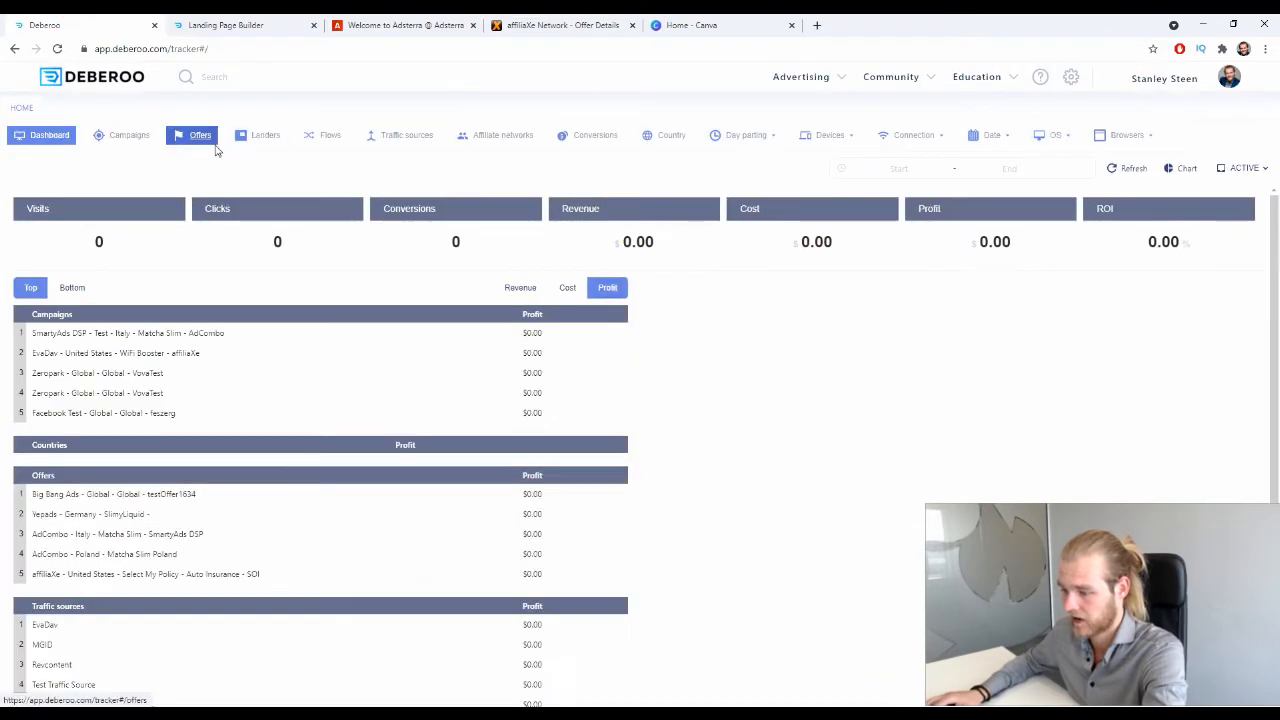
click(264, 135)
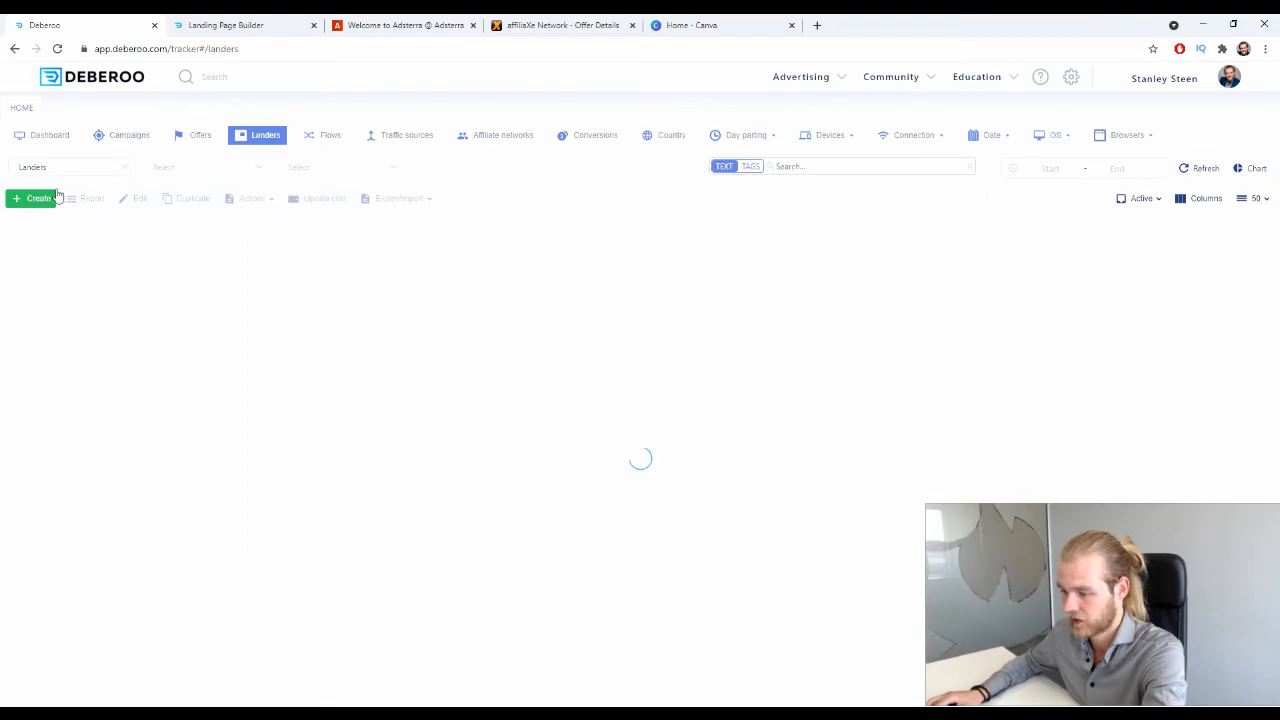
click(48, 199)
click(37, 217)
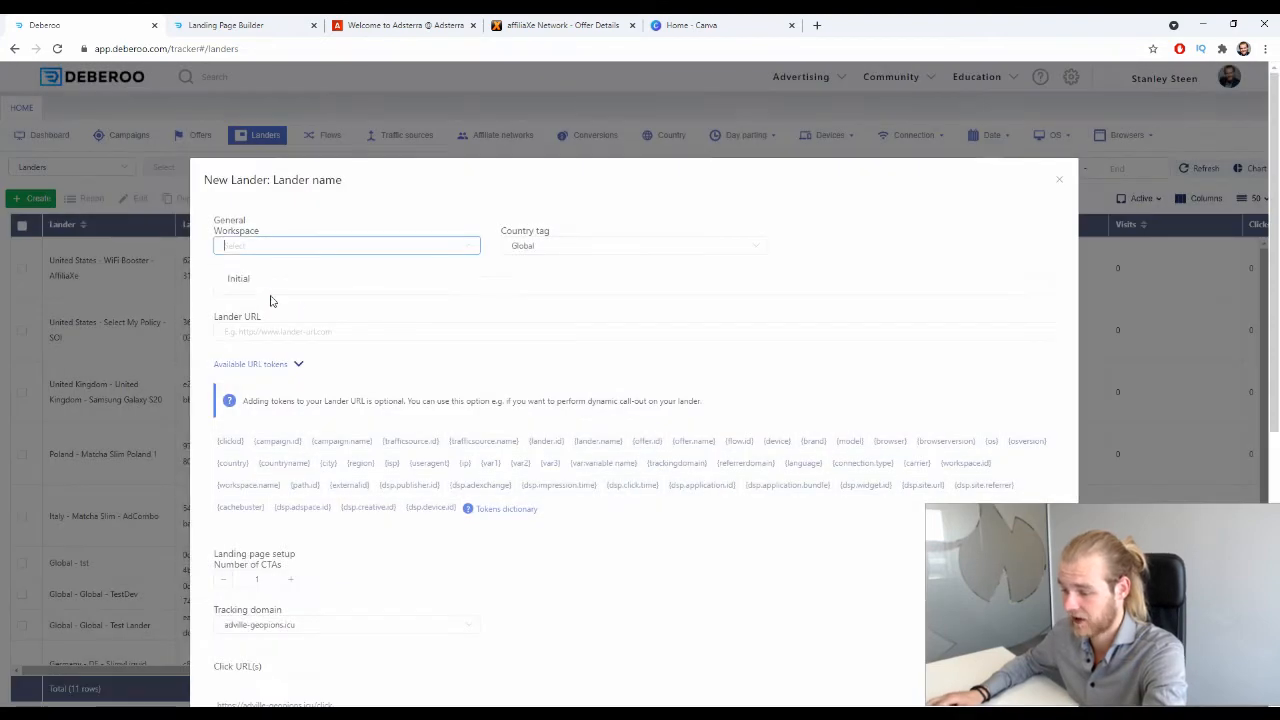
click(640, 248)
text(unit)
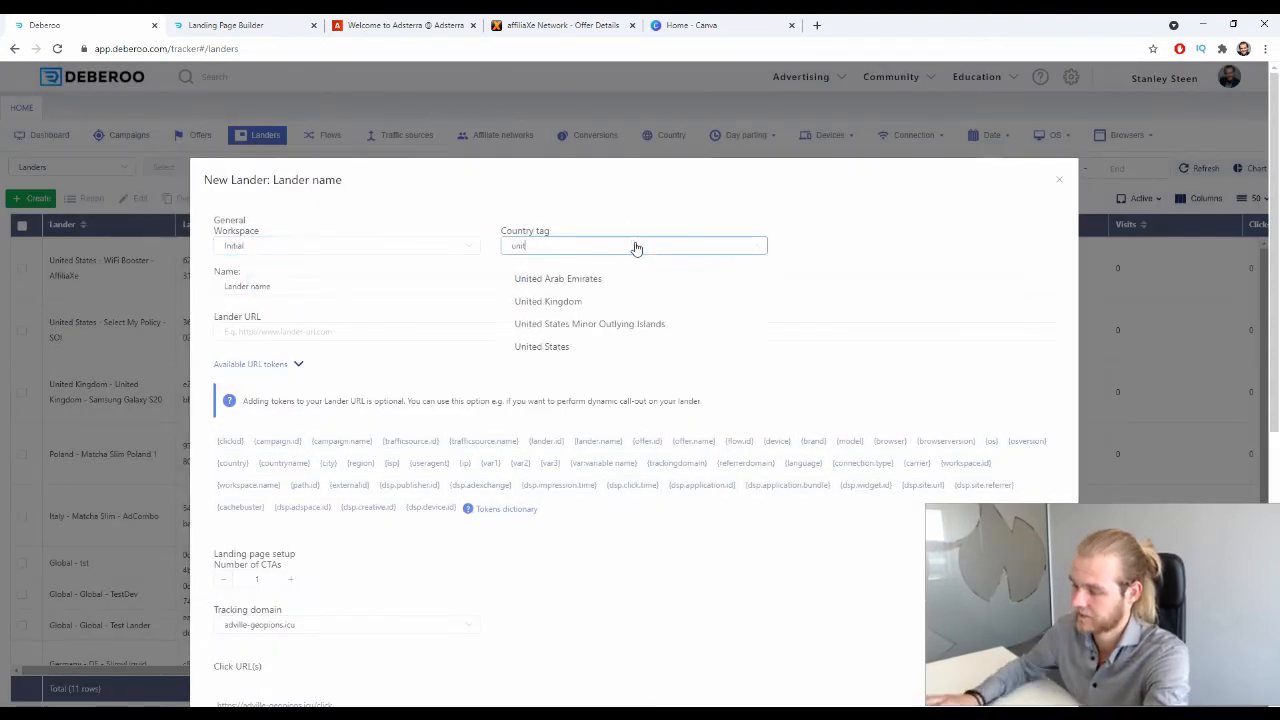
click(558, 347)
Step: Name the lander "Coveragevista - AffiliaXe", paste the published page's address as its lander URL and save it
triple_click(331, 285)
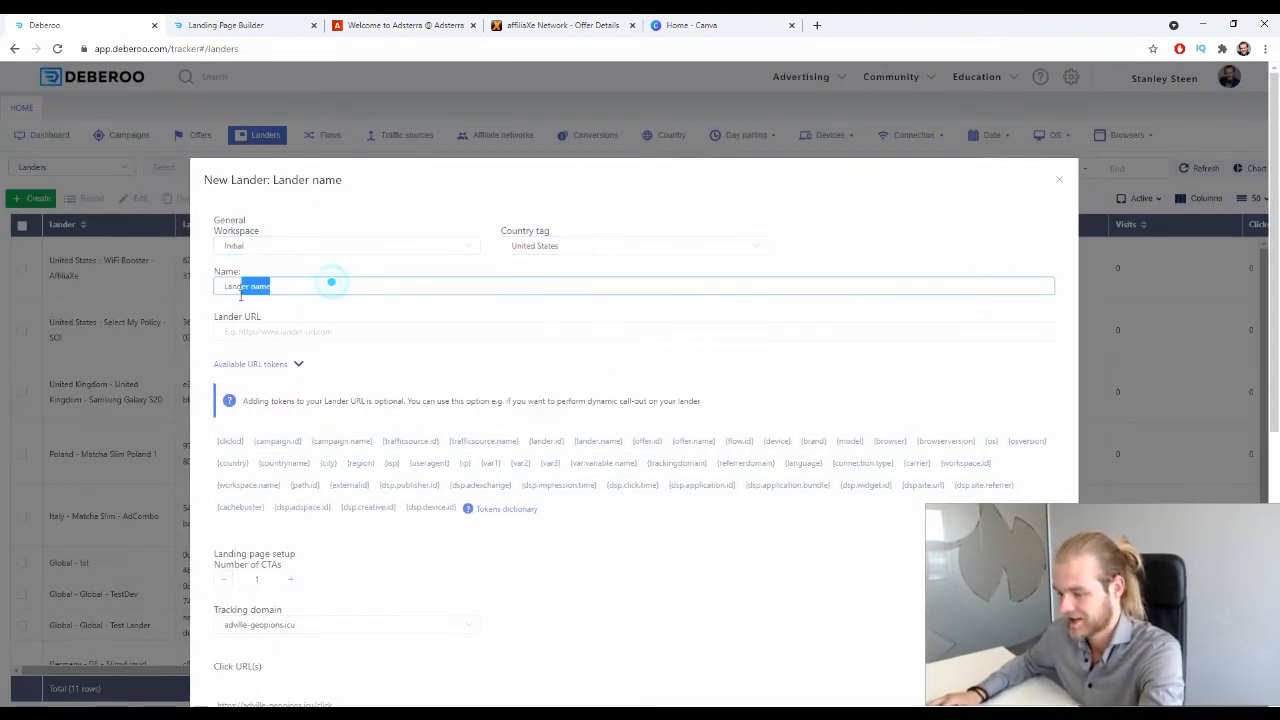
text(Coveragevista - A)
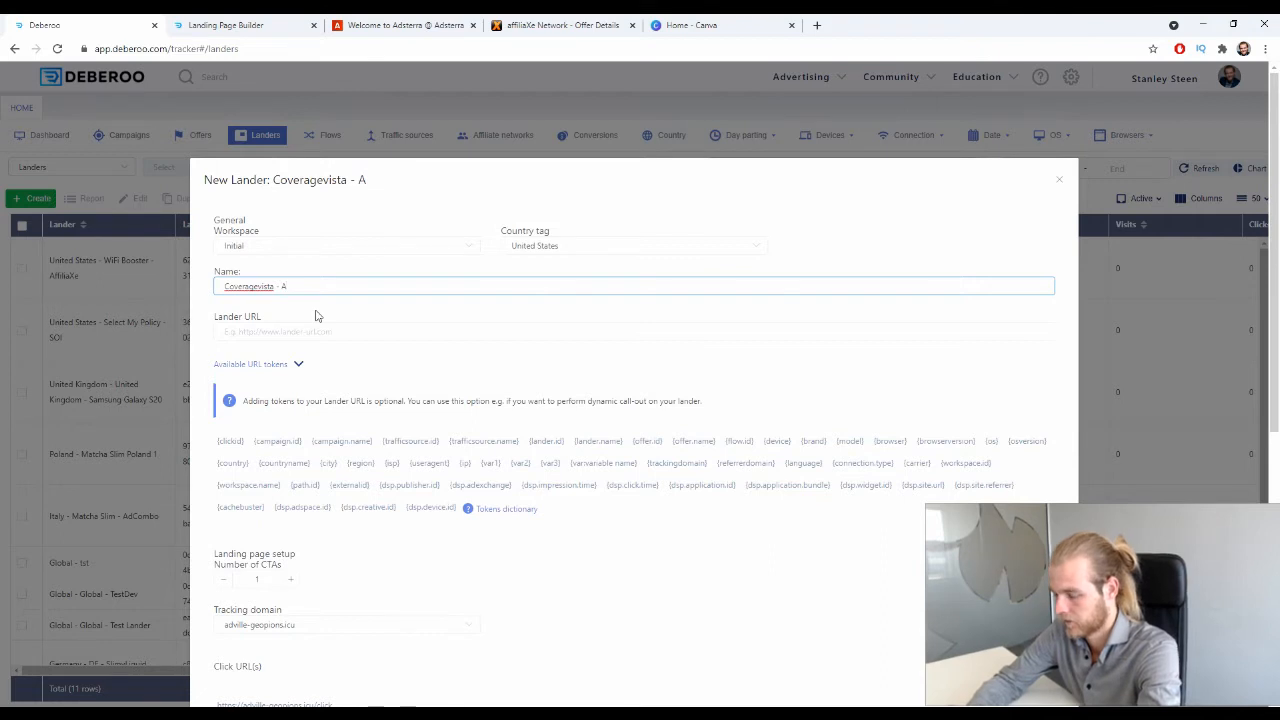
text(ffiliaXe)
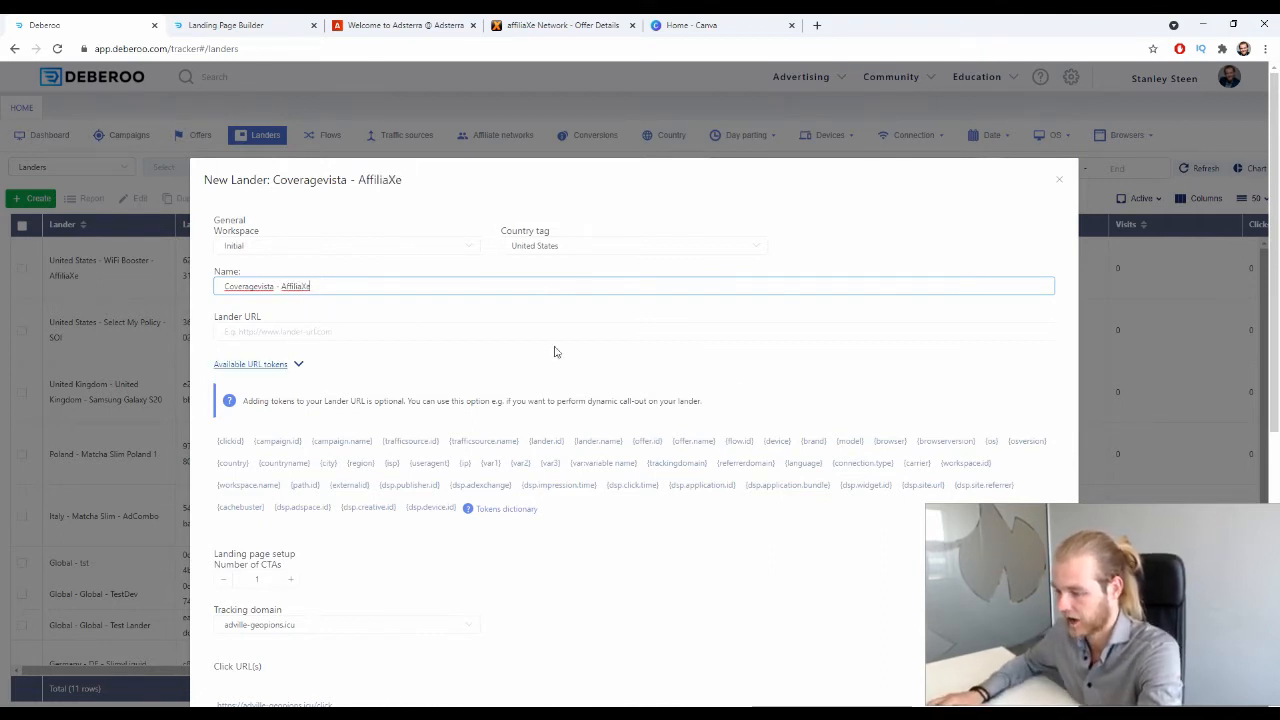
click(414, 335)
key(ctrl+v)
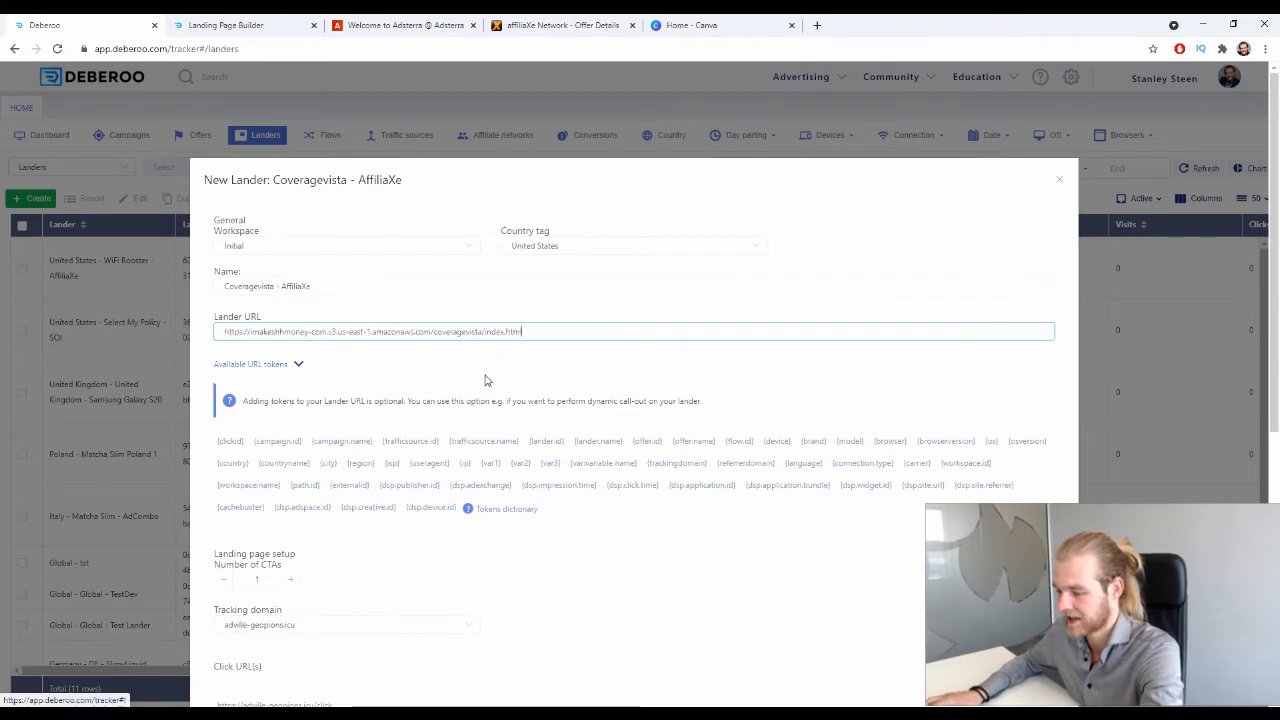
scroll(568, 317, down, 5)
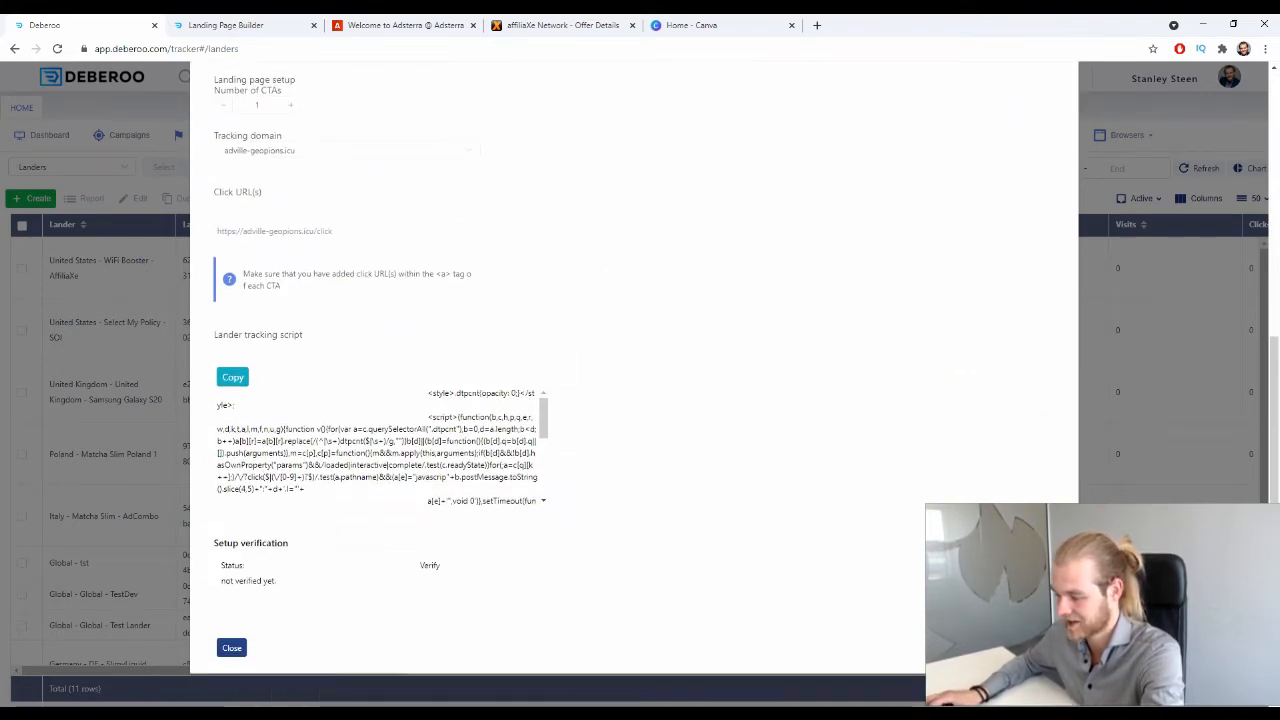
click(231, 647)
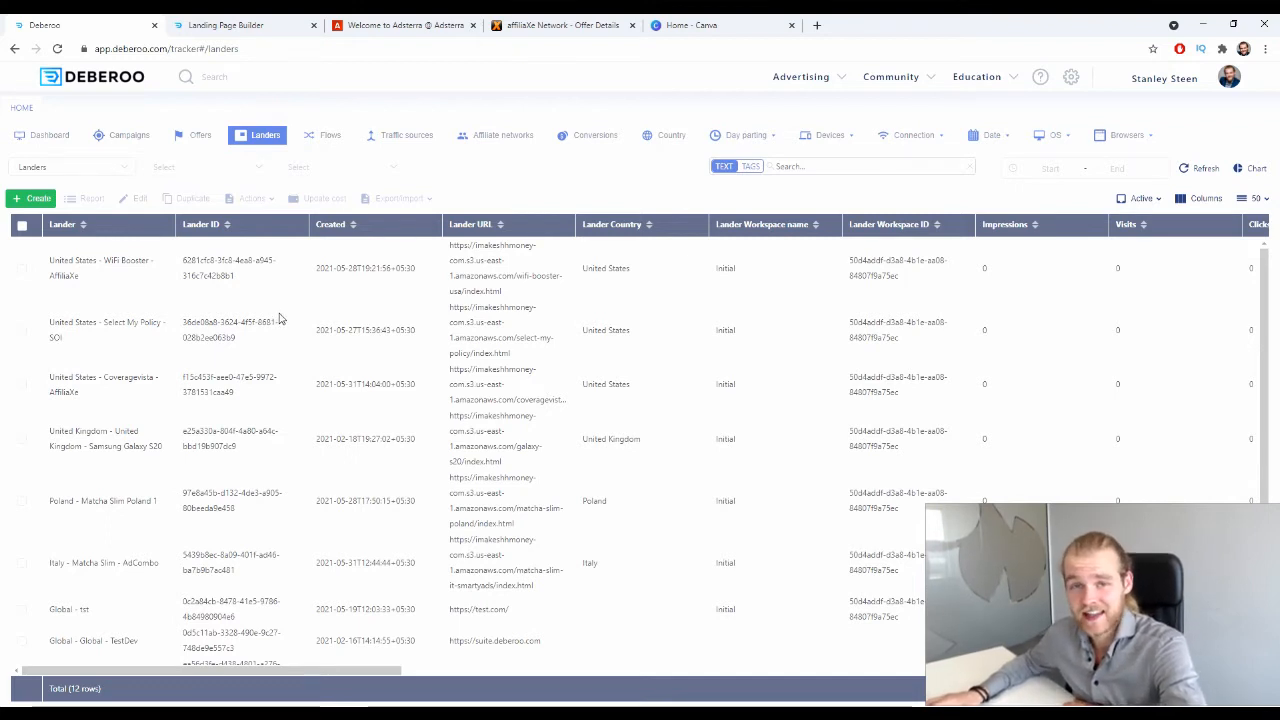
Step: Start a new flow in the tracker with the United States country tag and the Initial workspace
click(332, 136)
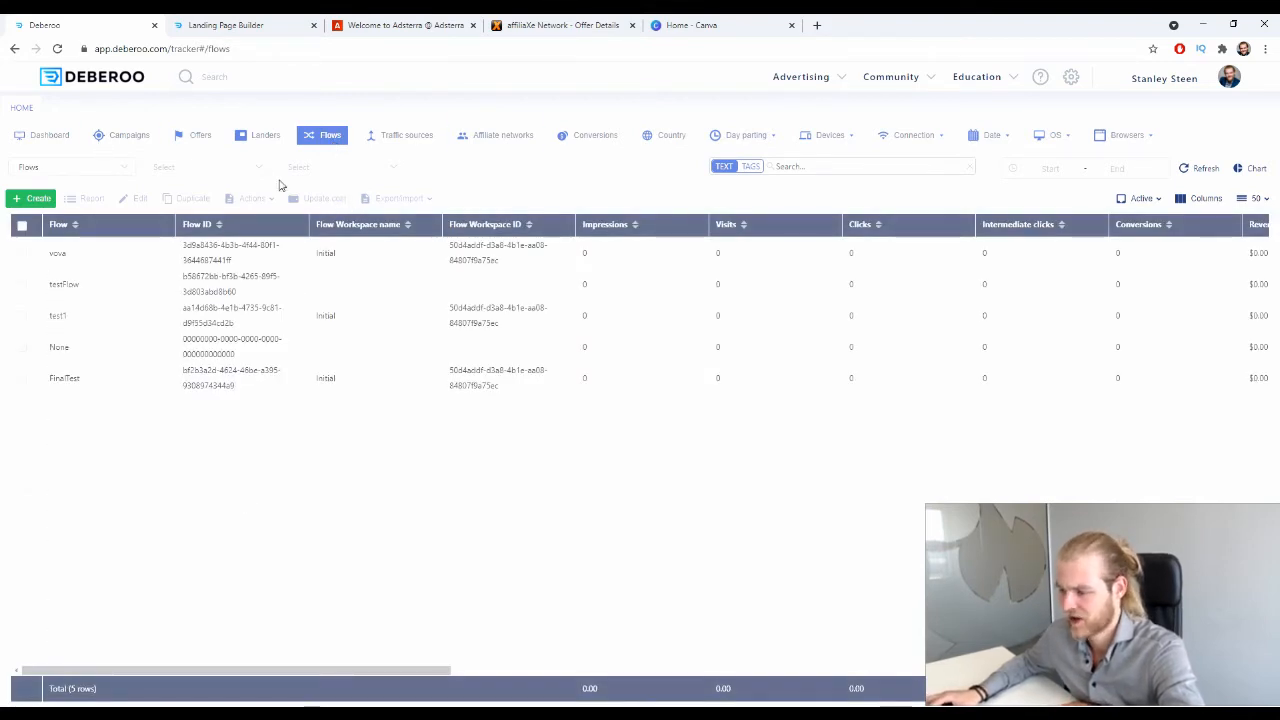
click(36, 199)
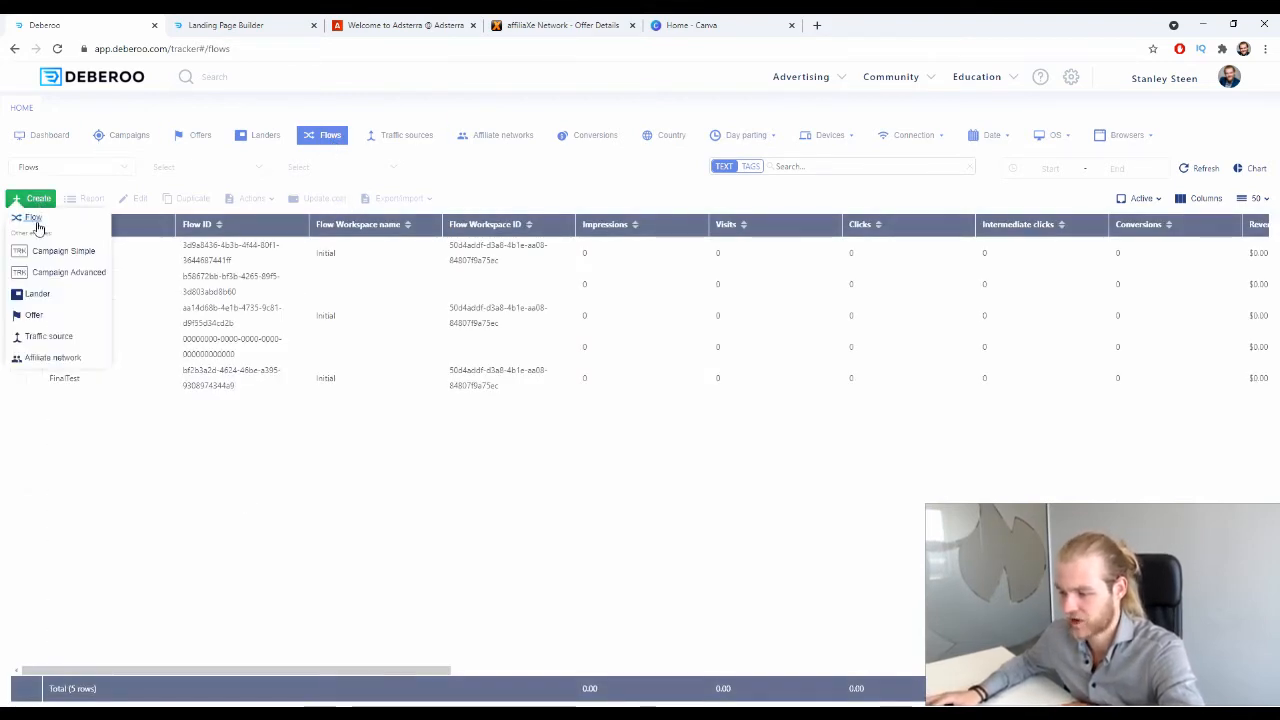
click(29, 216)
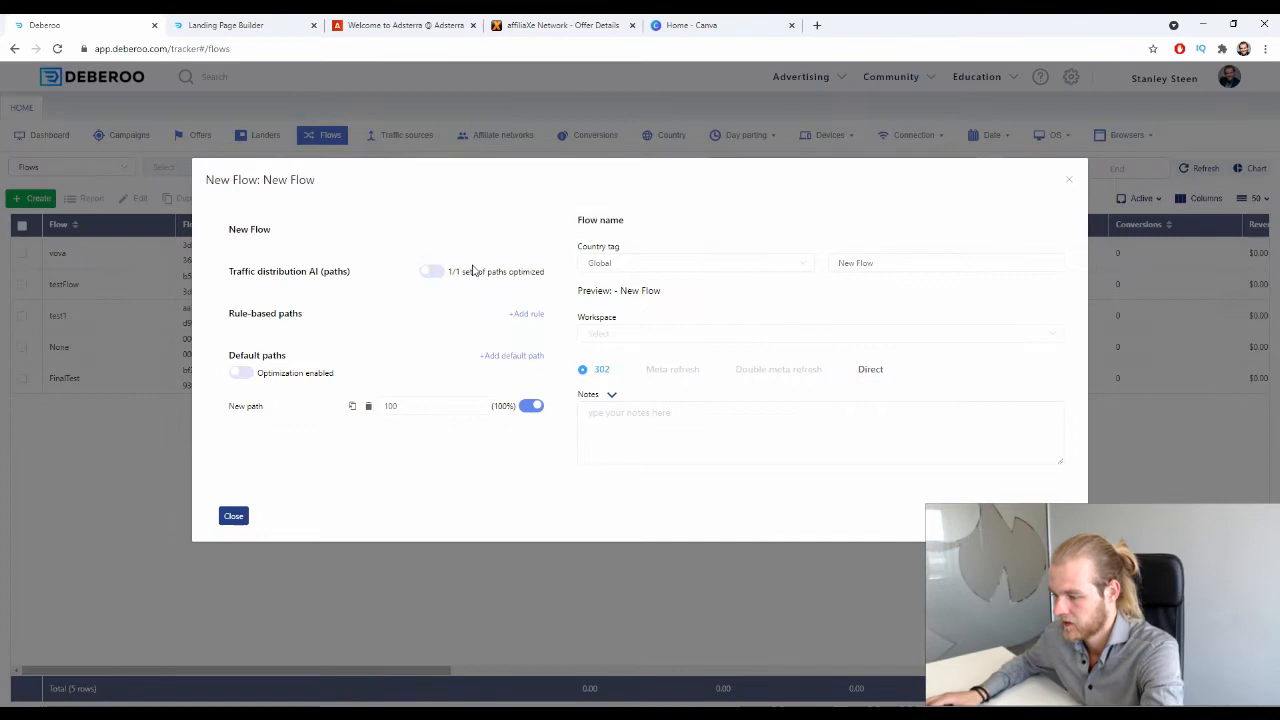
click(652, 246)
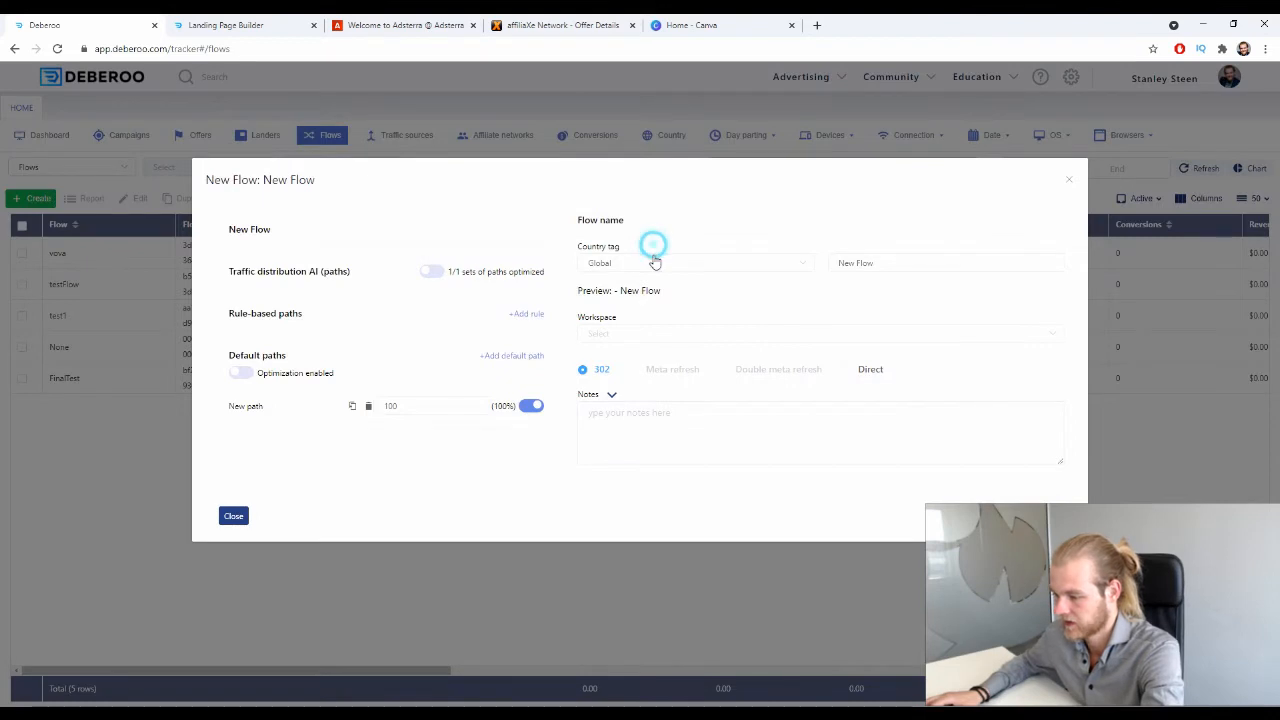
text(uni)
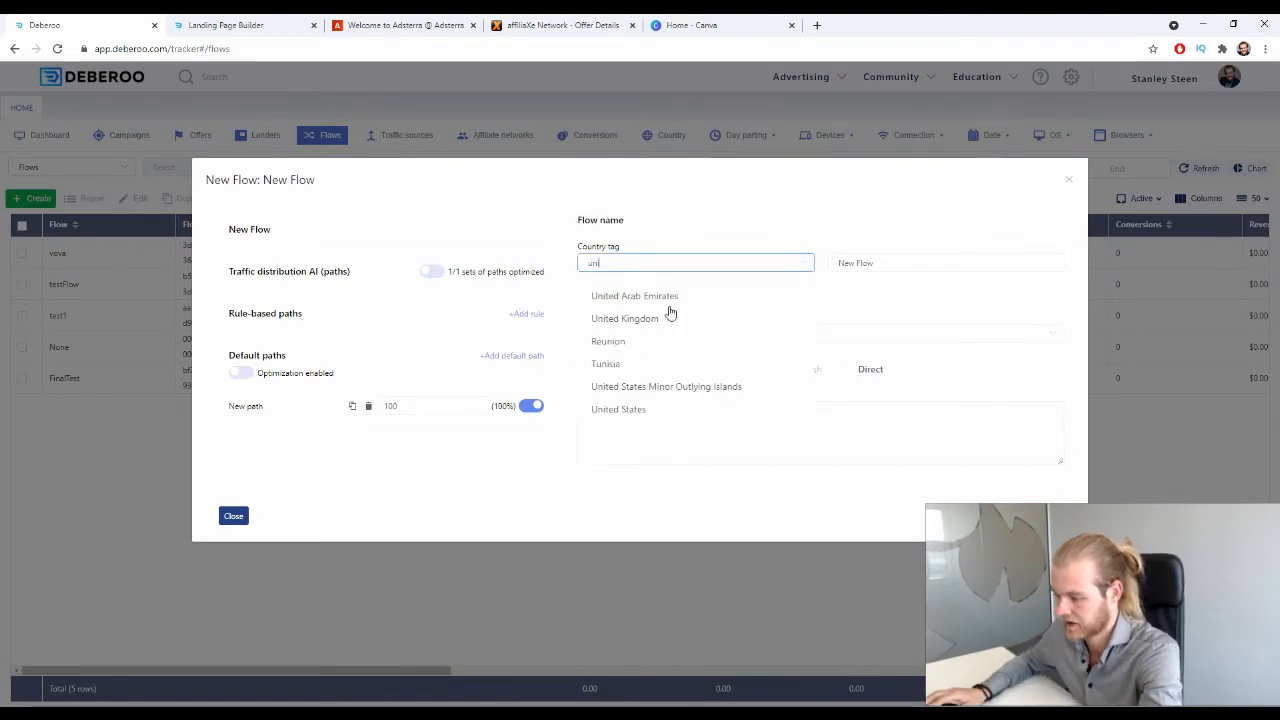
click(640, 410)
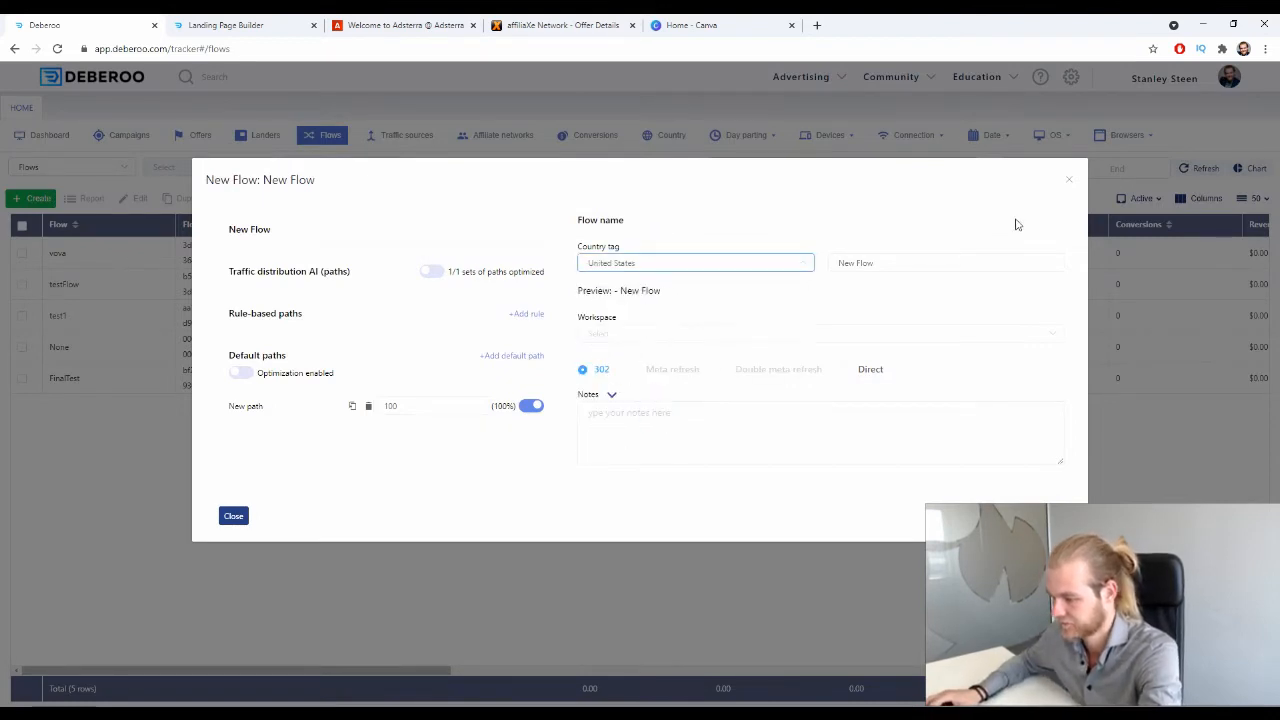
click(913, 267)
key(ctrl+a)
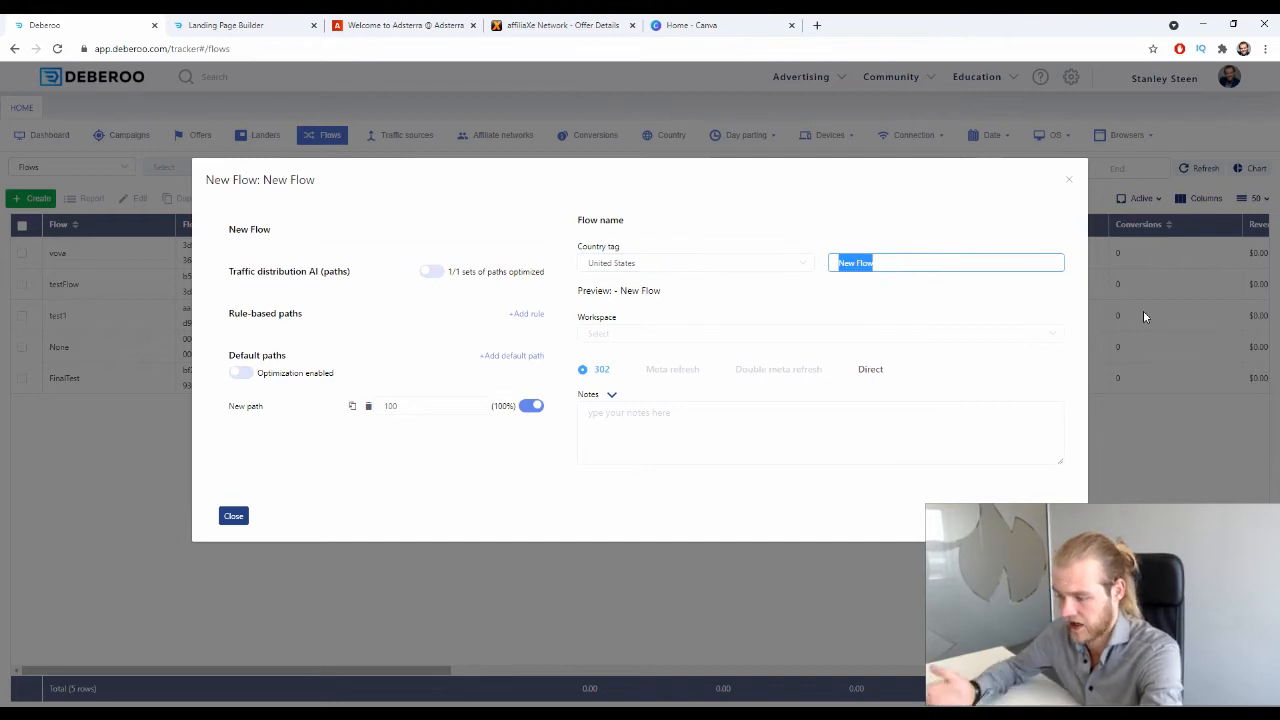
click(700, 337)
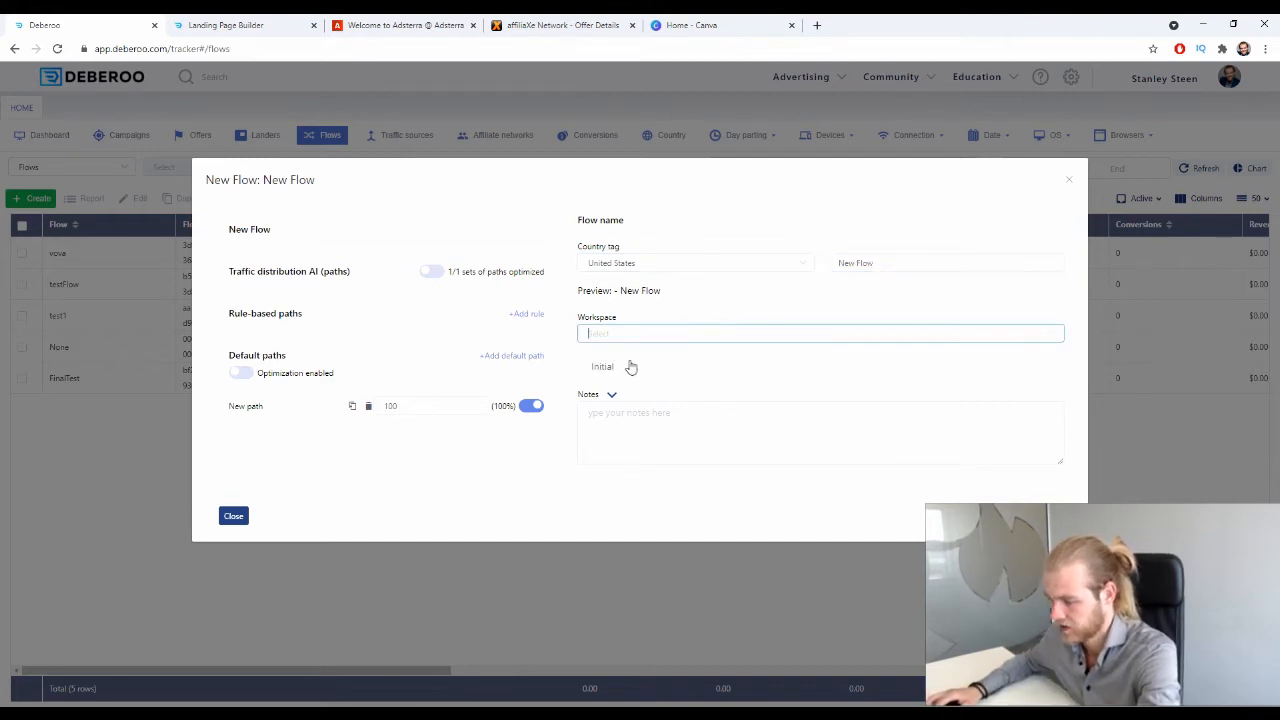
click(625, 366)
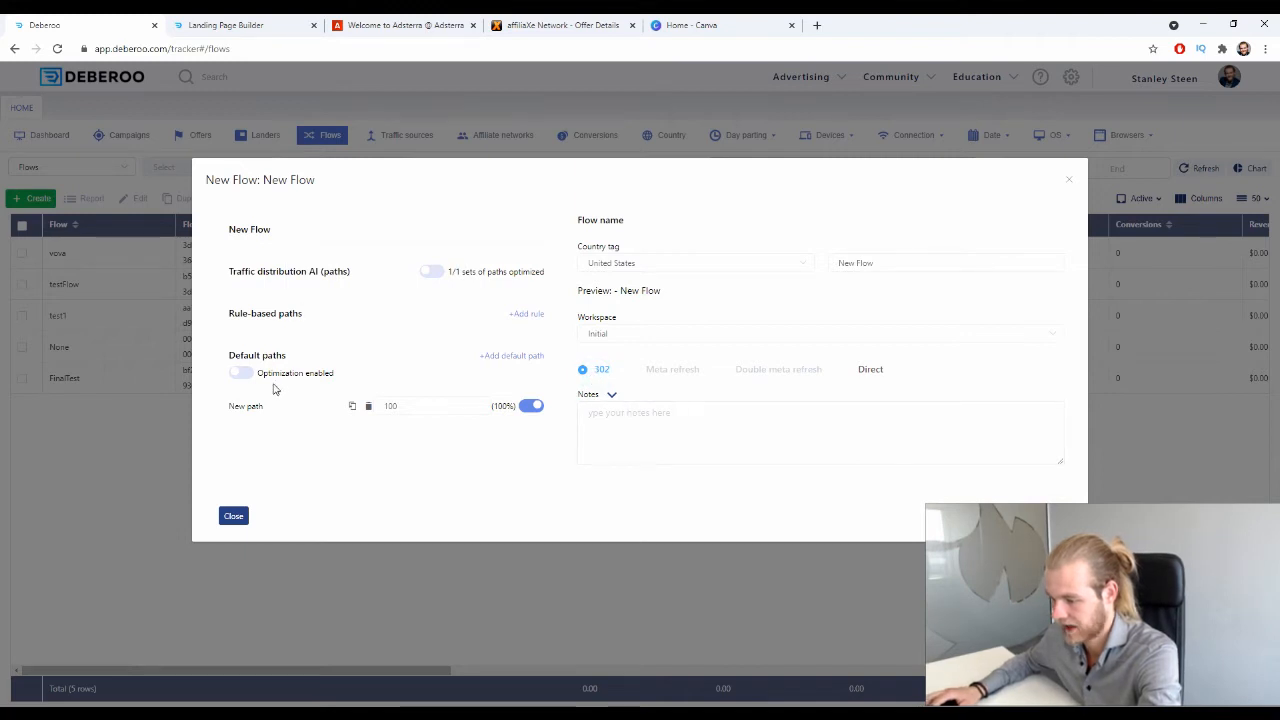
Step: Add the Coveragevista - AffiliaXe lander and the affiliaXe CoverageVista.com - AdSterra offer to the flow's default path, and try to save
click(250, 407)
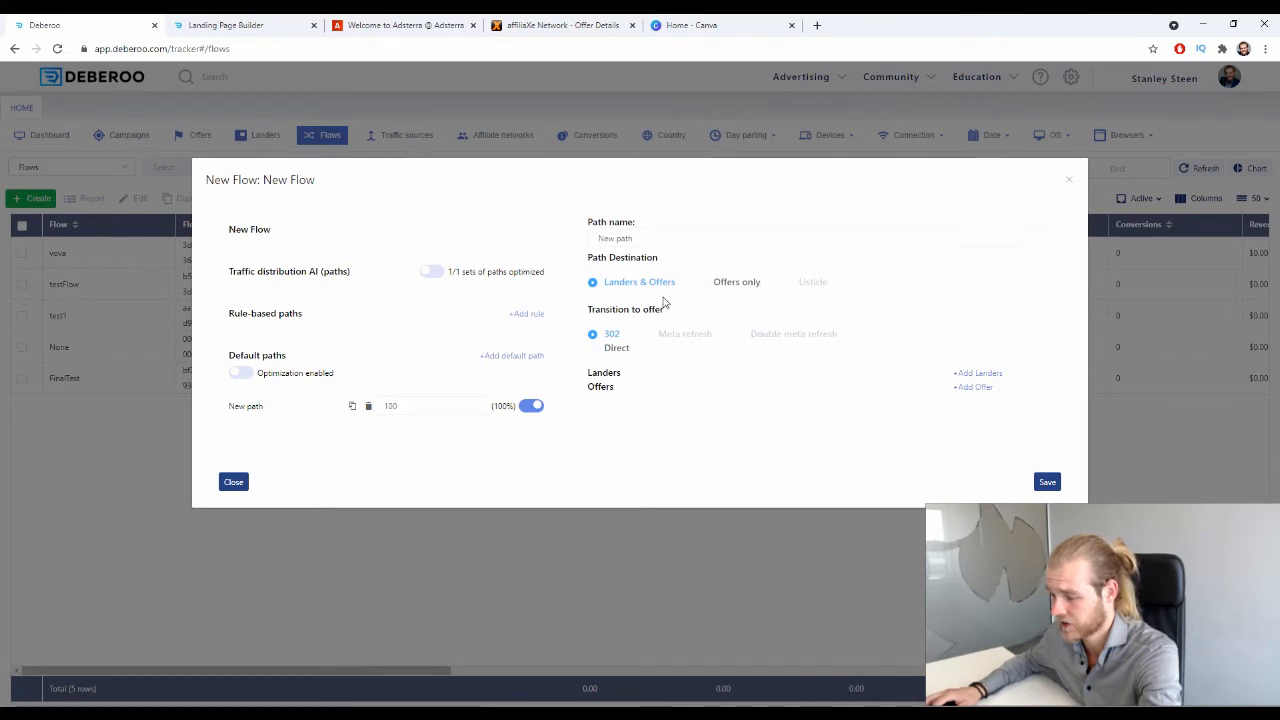
click(975, 373)
click(974, 406)
click(659, 388)
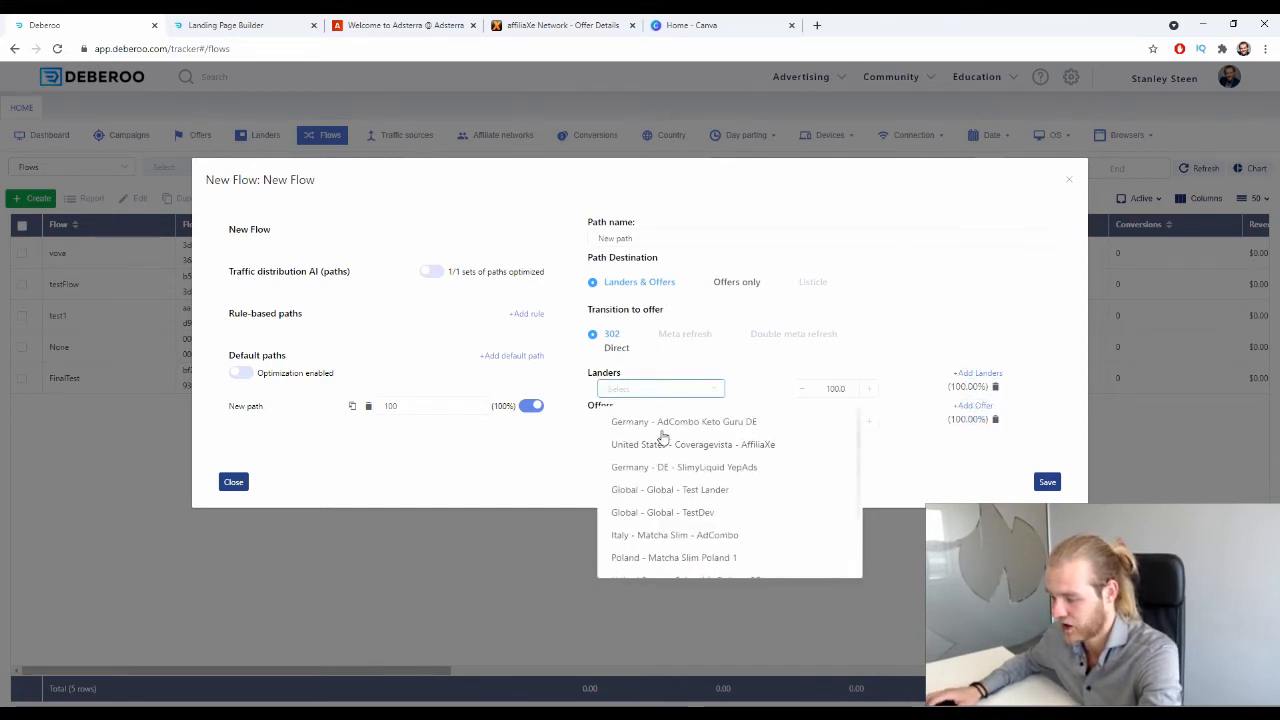
click(794, 444)
click(677, 421)
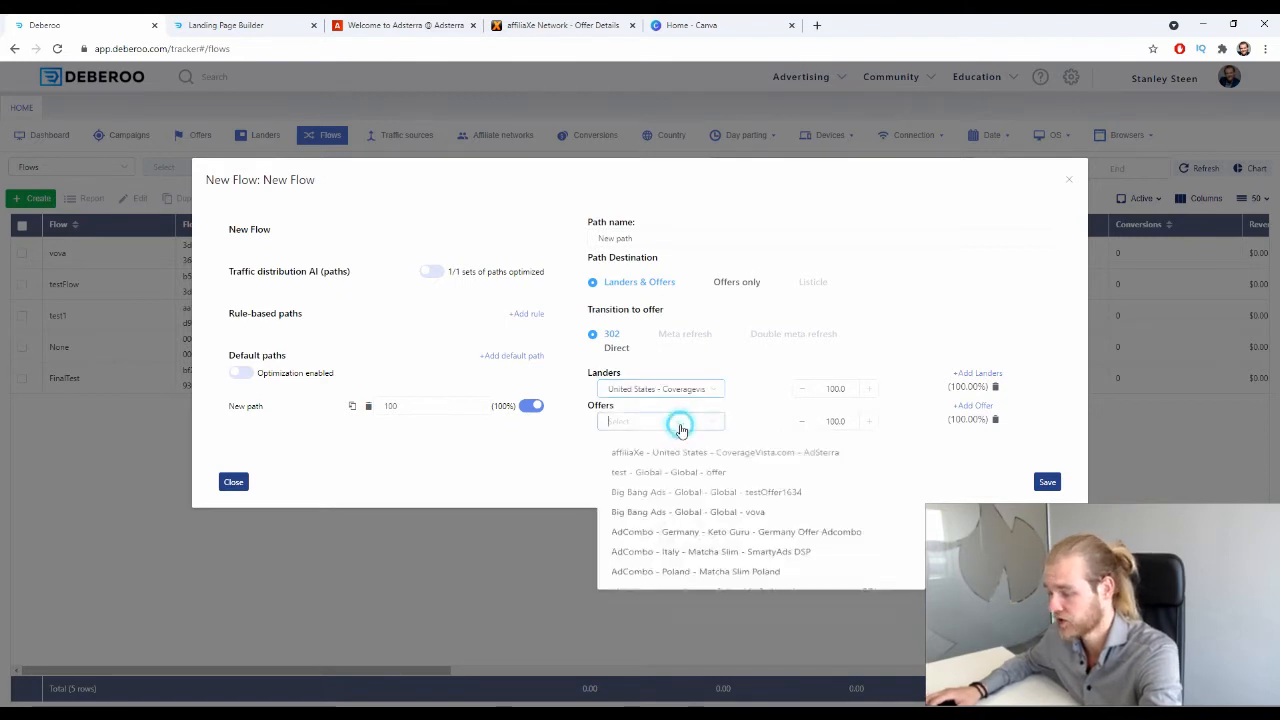
click(814, 456)
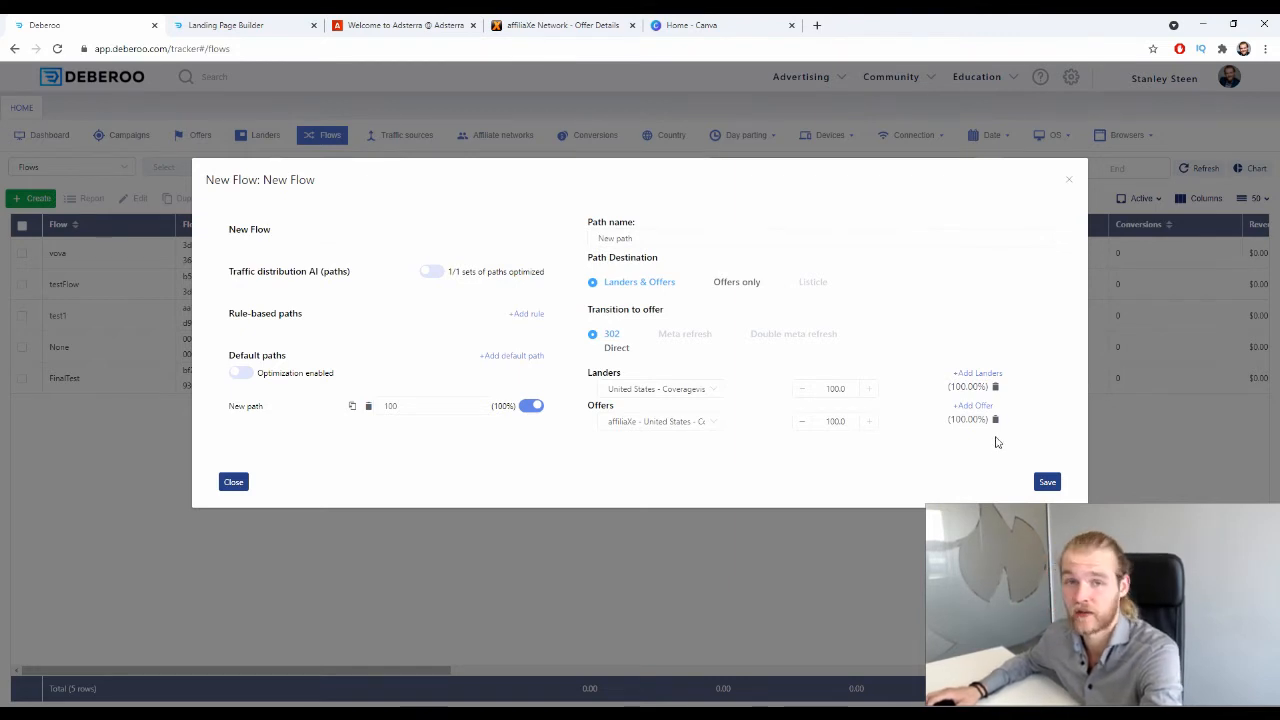
click(1047, 482)
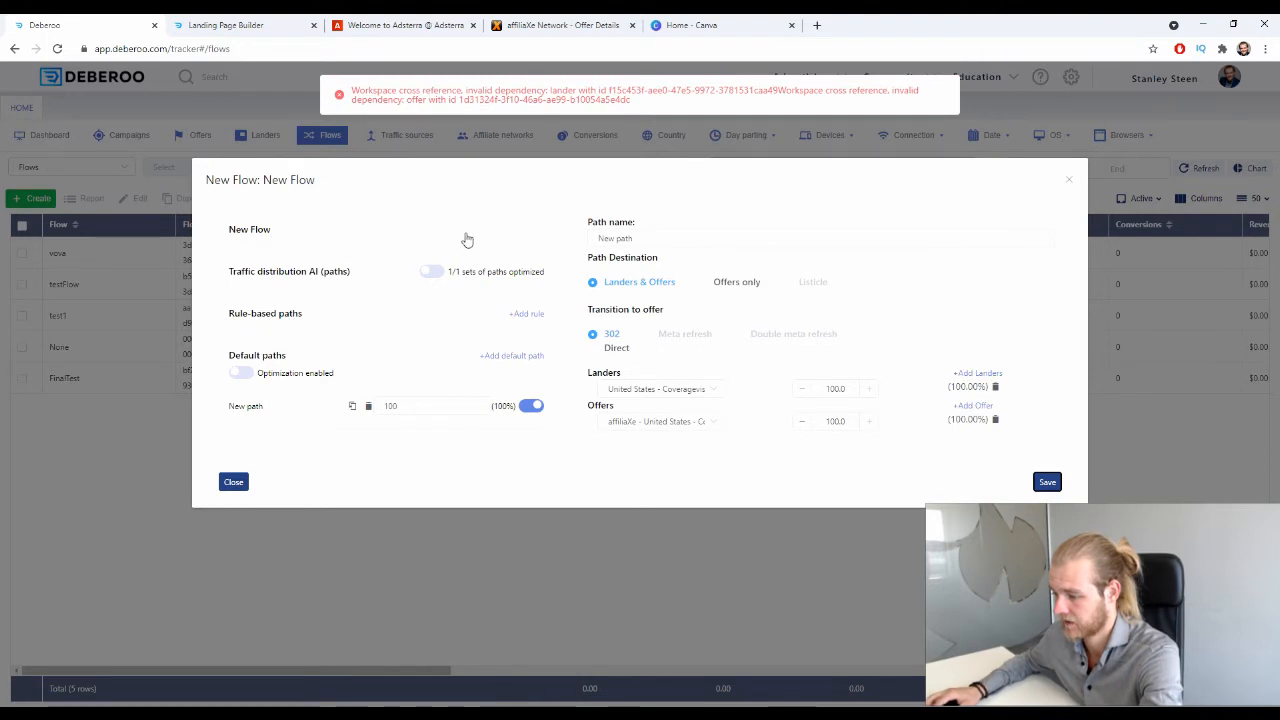
Step: Rename the flow as "Coveragevista", return to its default path and submit the flow for saving again
click(314, 232)
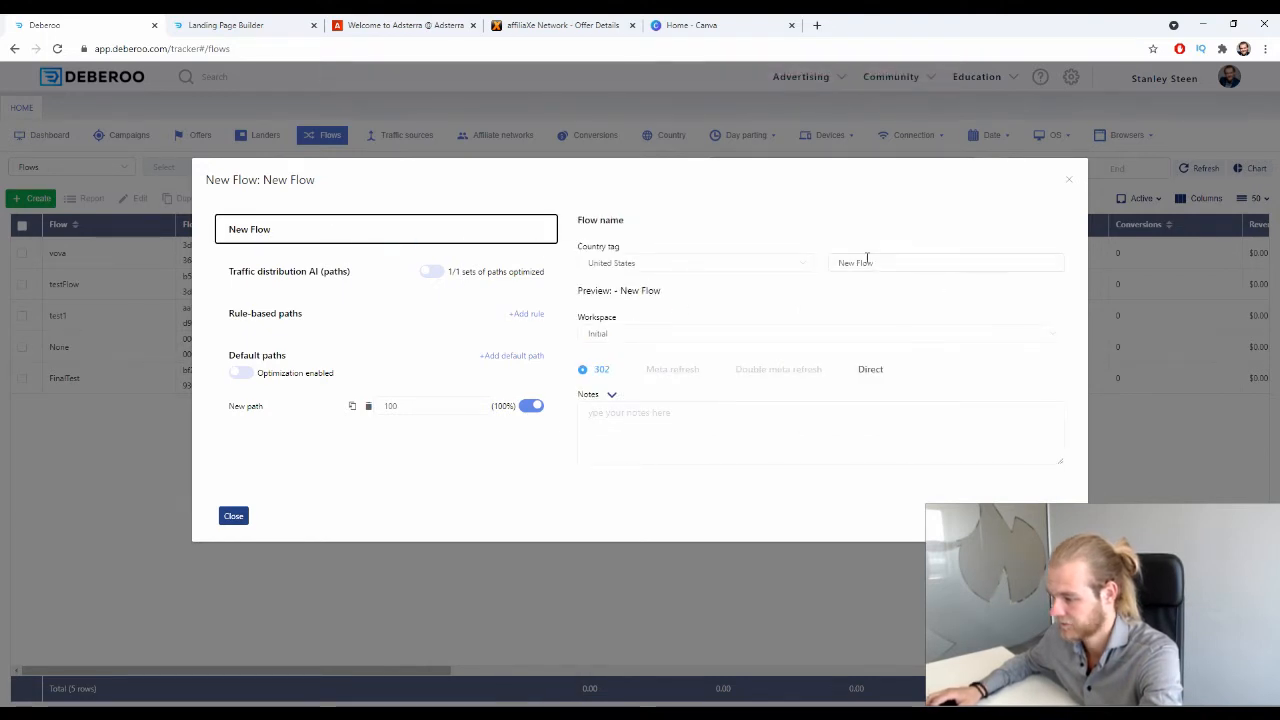
triple_click(920, 262)
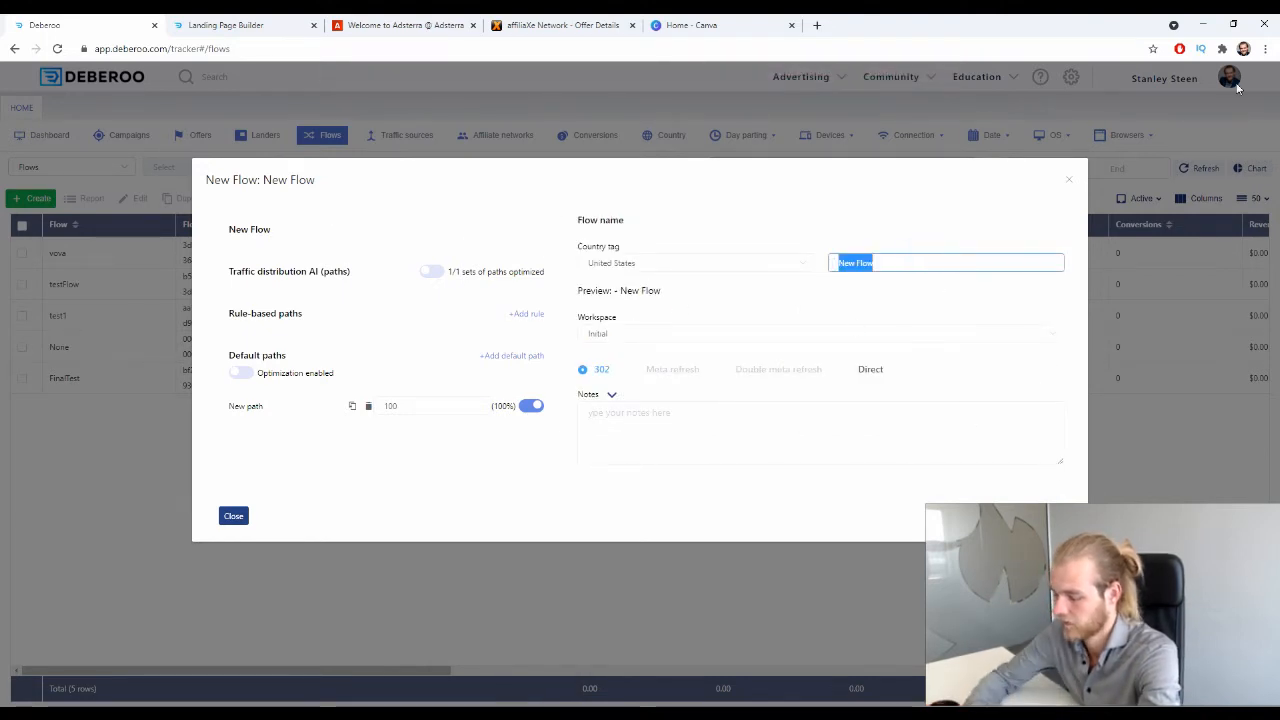
text(Covera)
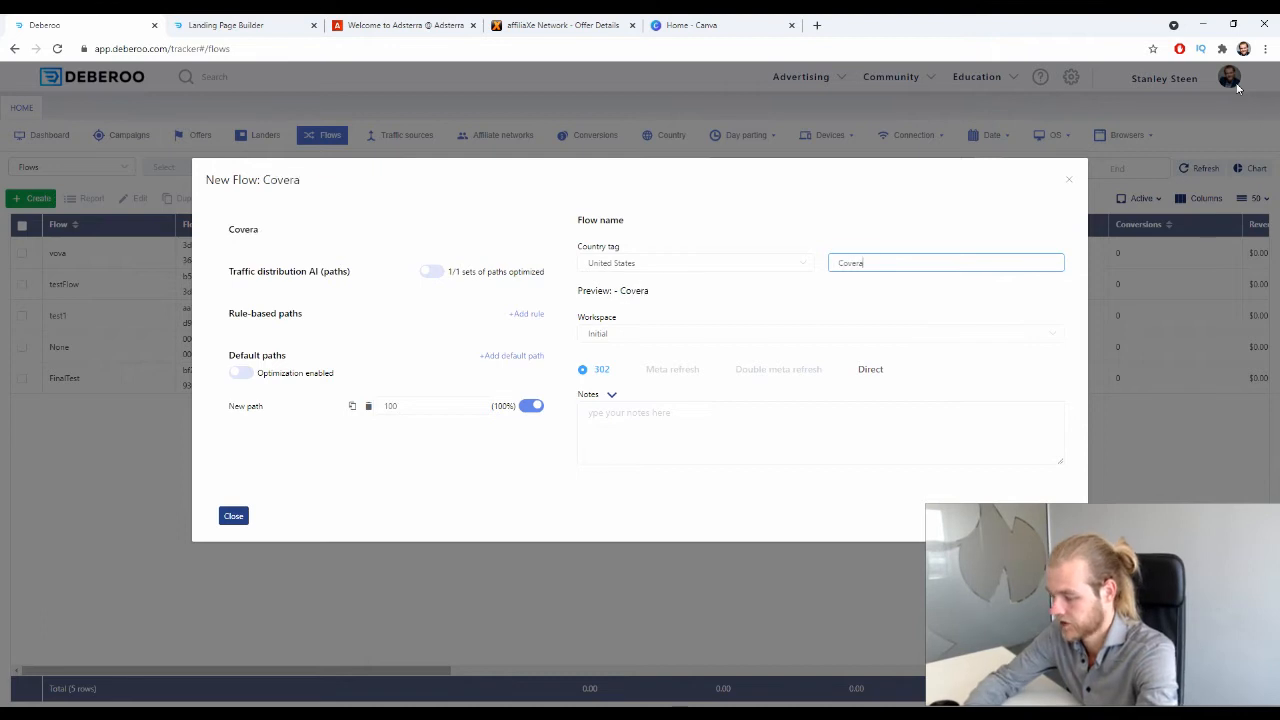
text(gevista)
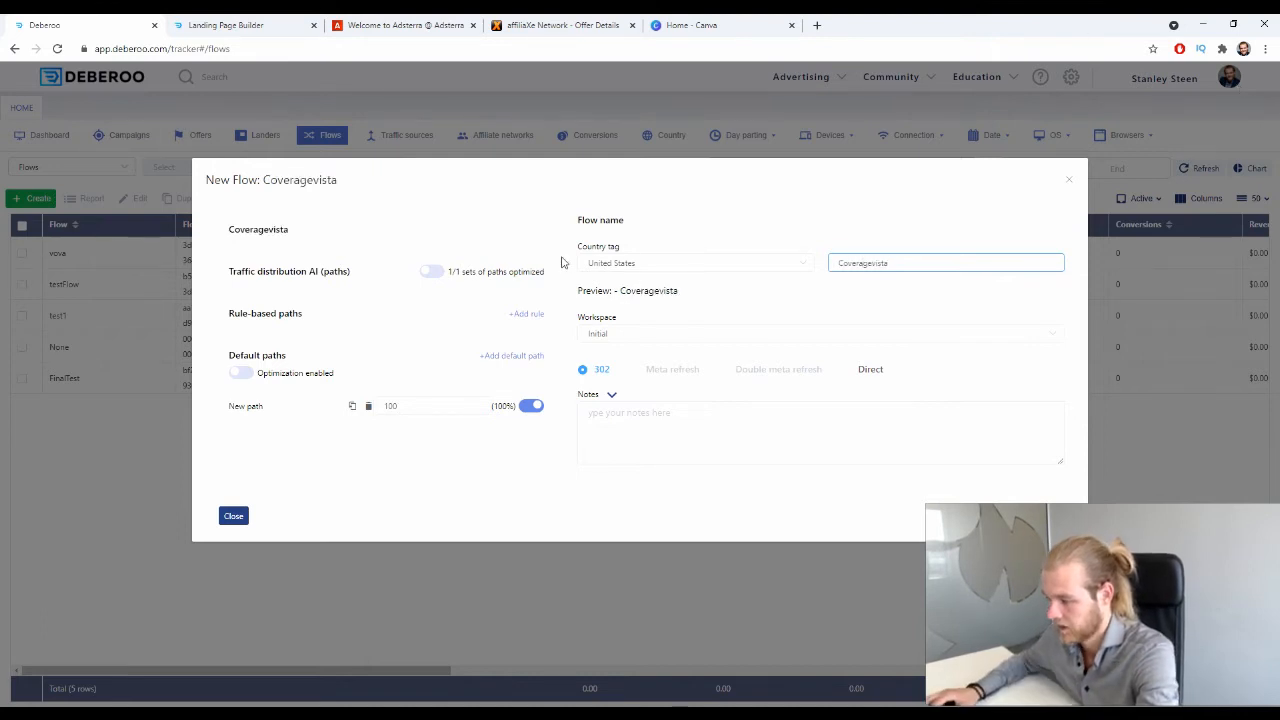
click(277, 406)
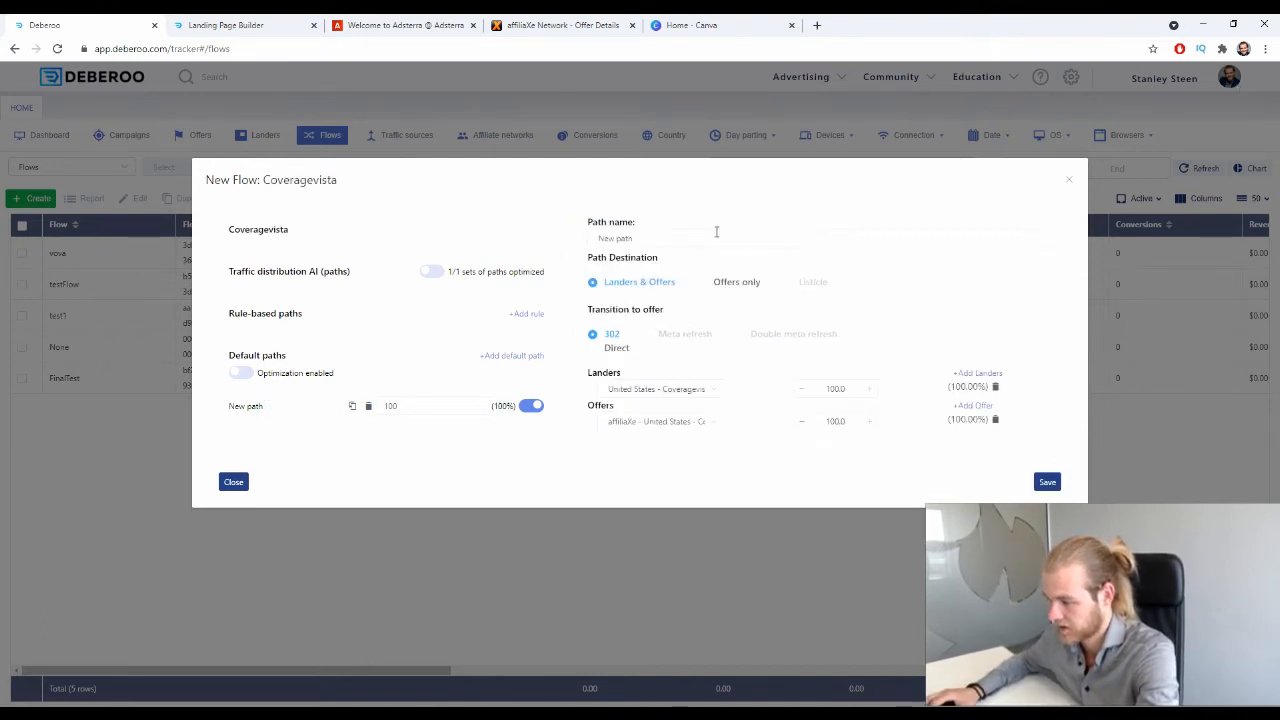
click(1047, 482)
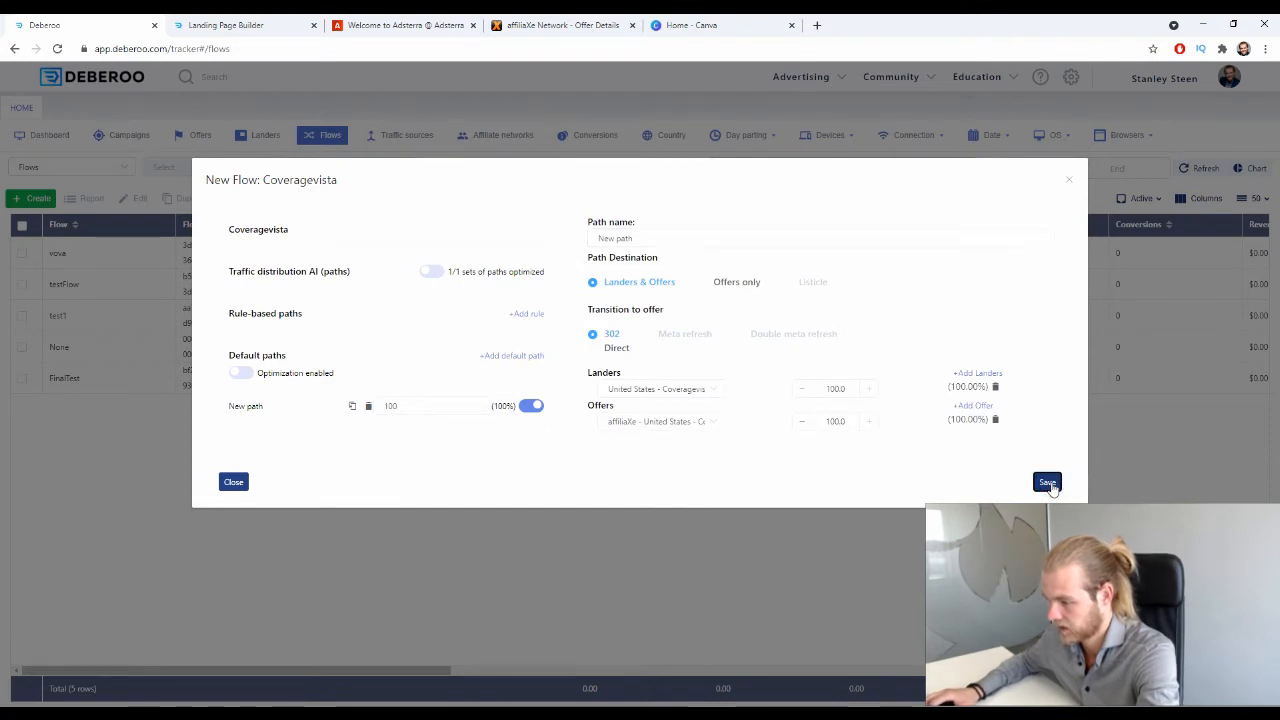
Step: Retry saving the Coveragevista flow, recheck its workspace setting and close the flow form
click(1048, 483)
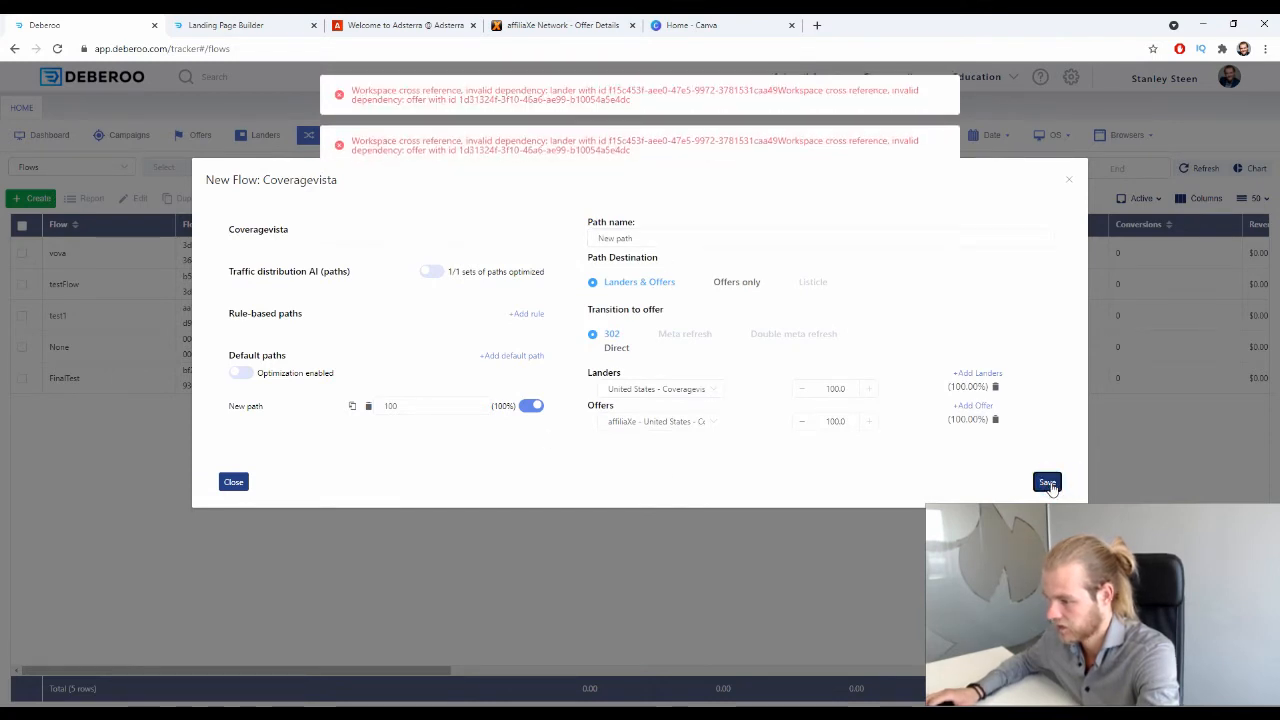
drag(398, 91, 507, 93)
click(557, 101)
click(305, 231)
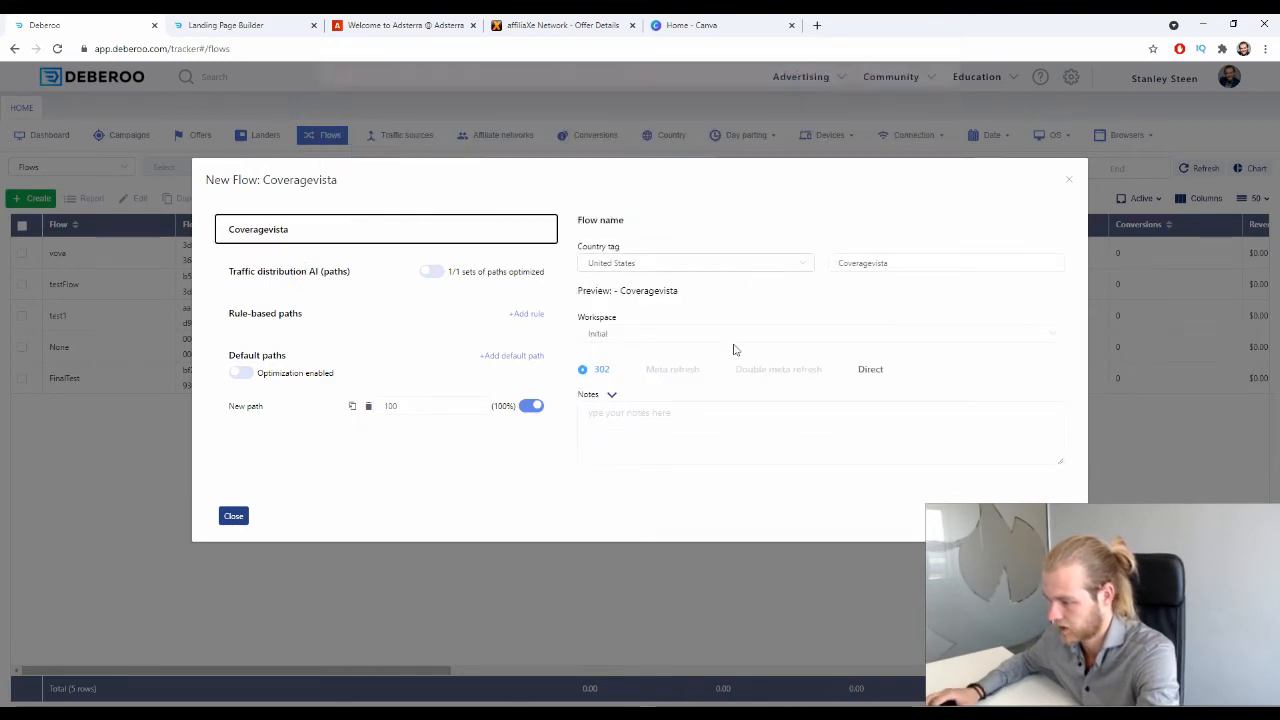
click(609, 346)
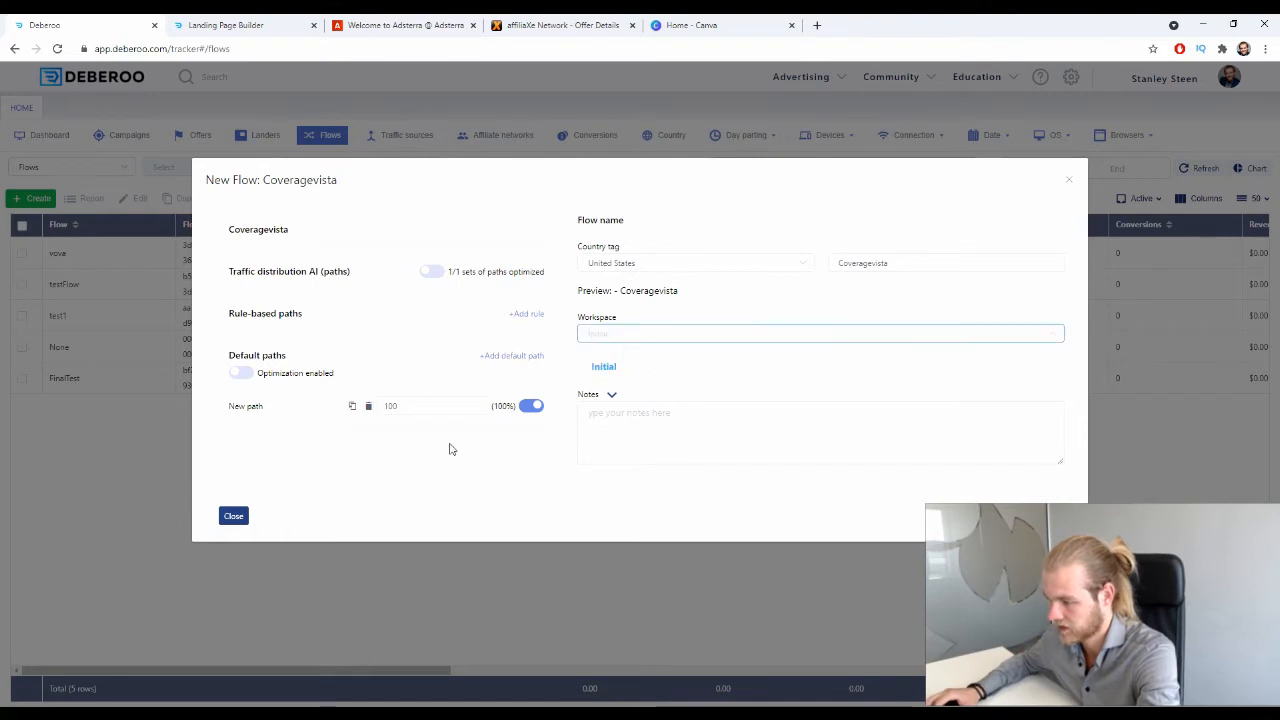
click(461, 472)
click(234, 516)
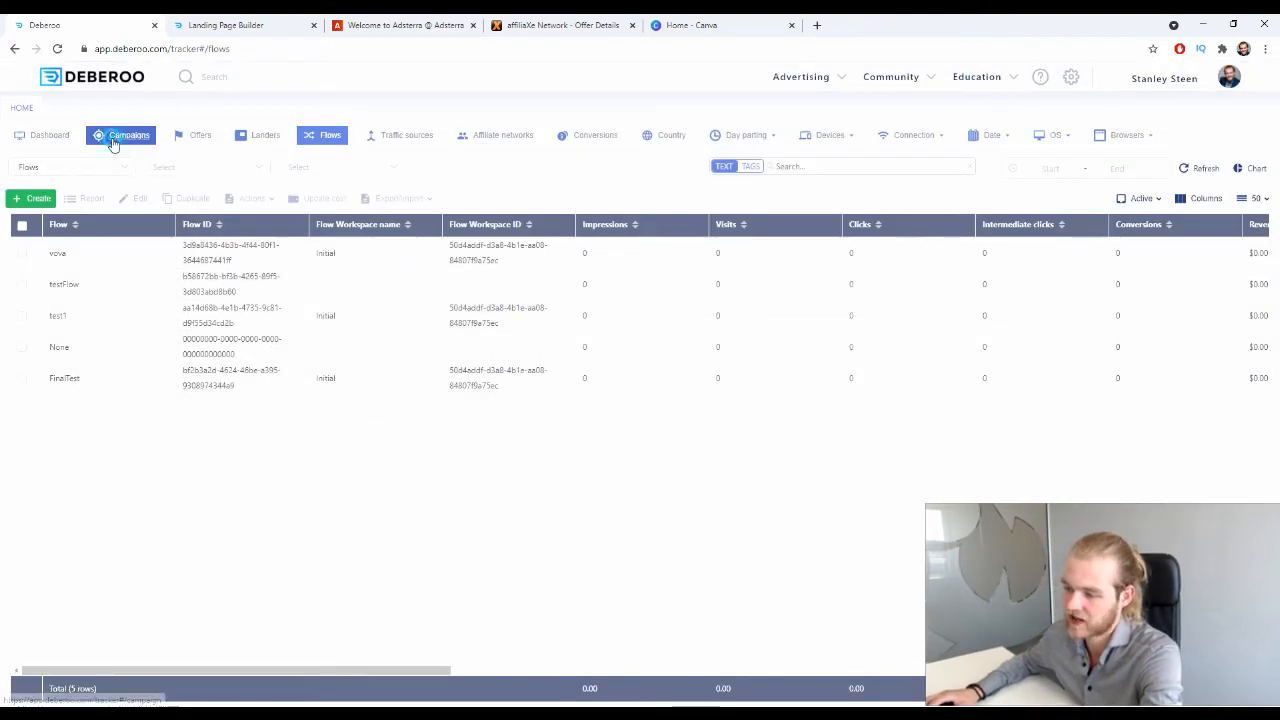
Step: Start a new campaign in the tracker with the Initial workspace, Adsterra as traffic source and the United States country tag
click(112, 136)
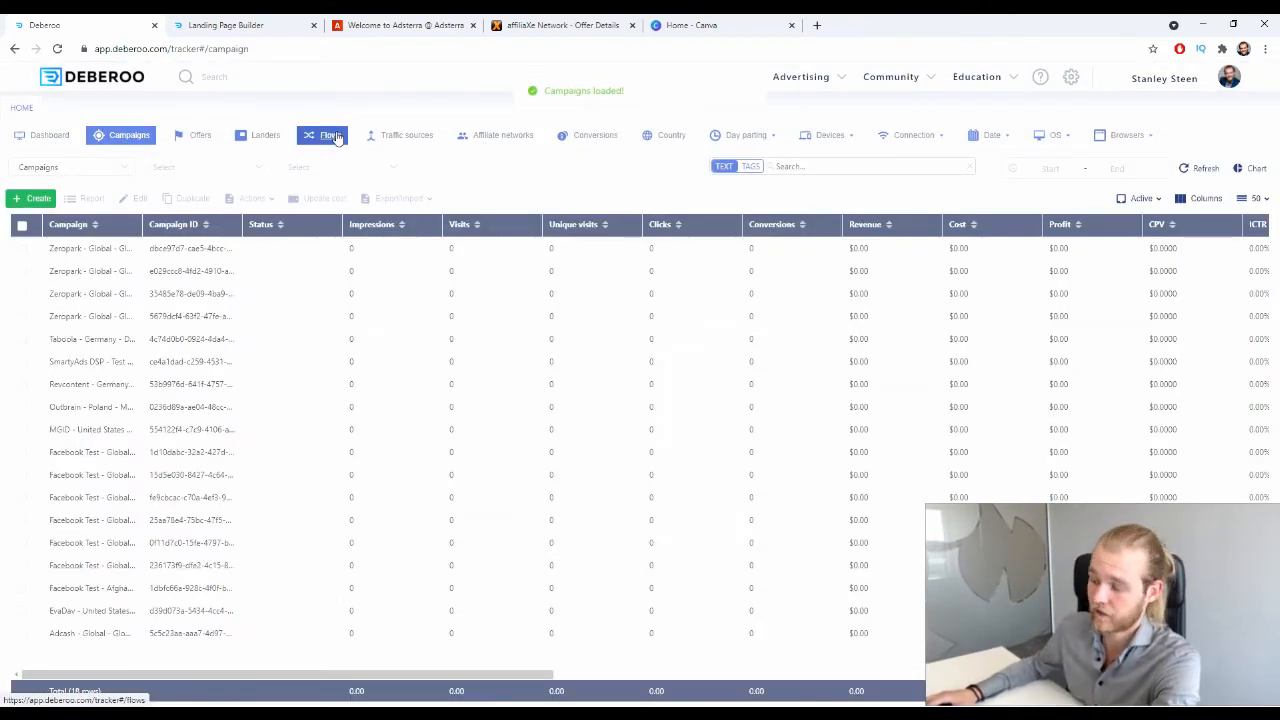
click(30, 200)
click(38, 218)
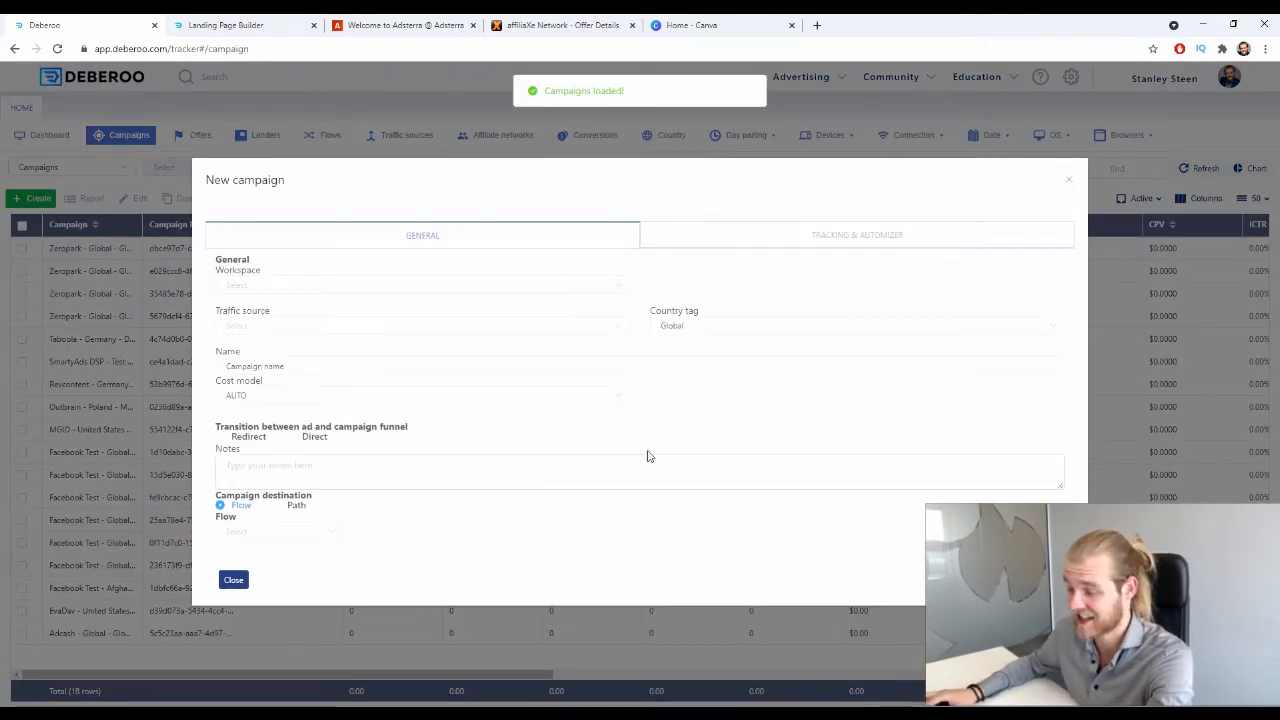
click(333, 290)
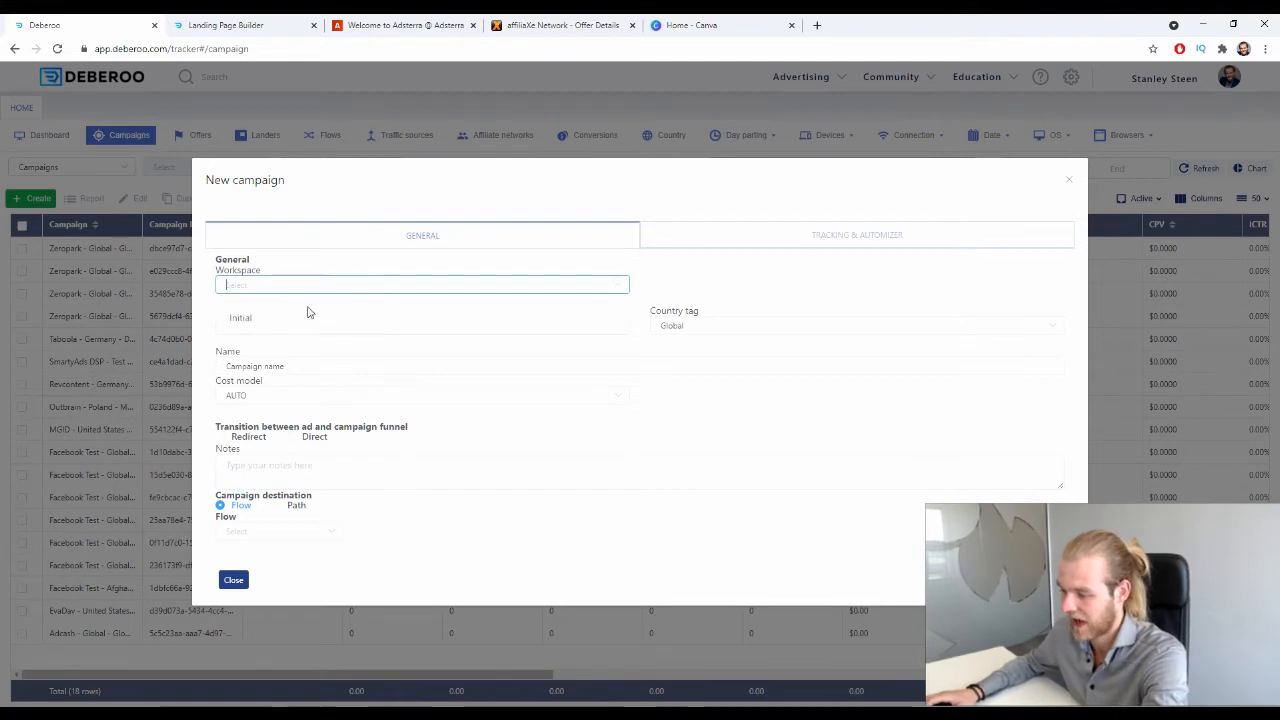
click(308, 314)
click(288, 334)
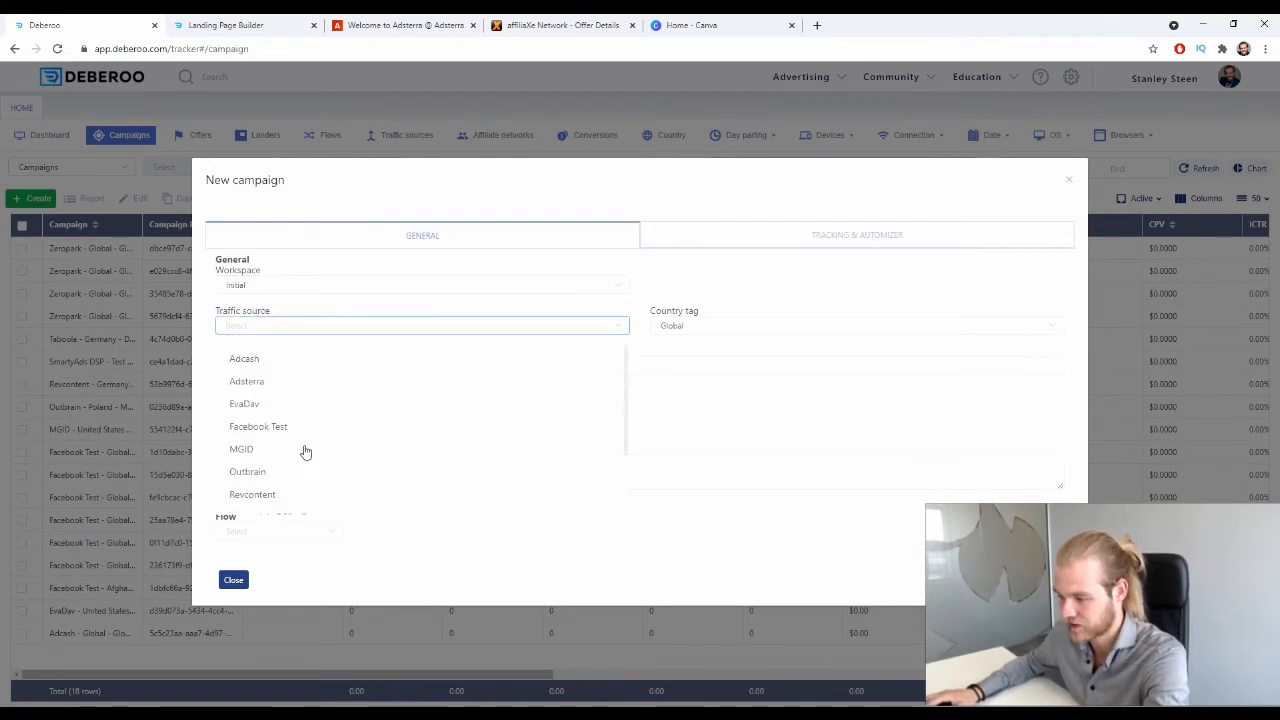
click(285, 386)
click(695, 333)
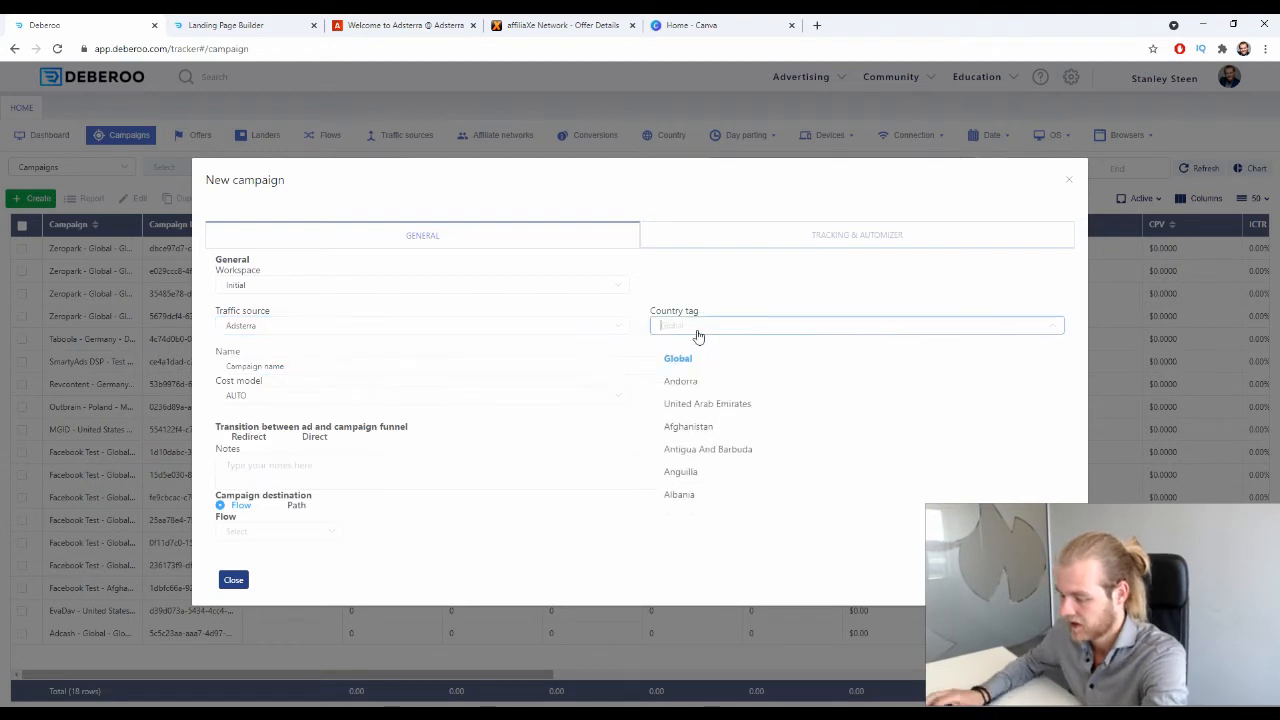
text(unit)
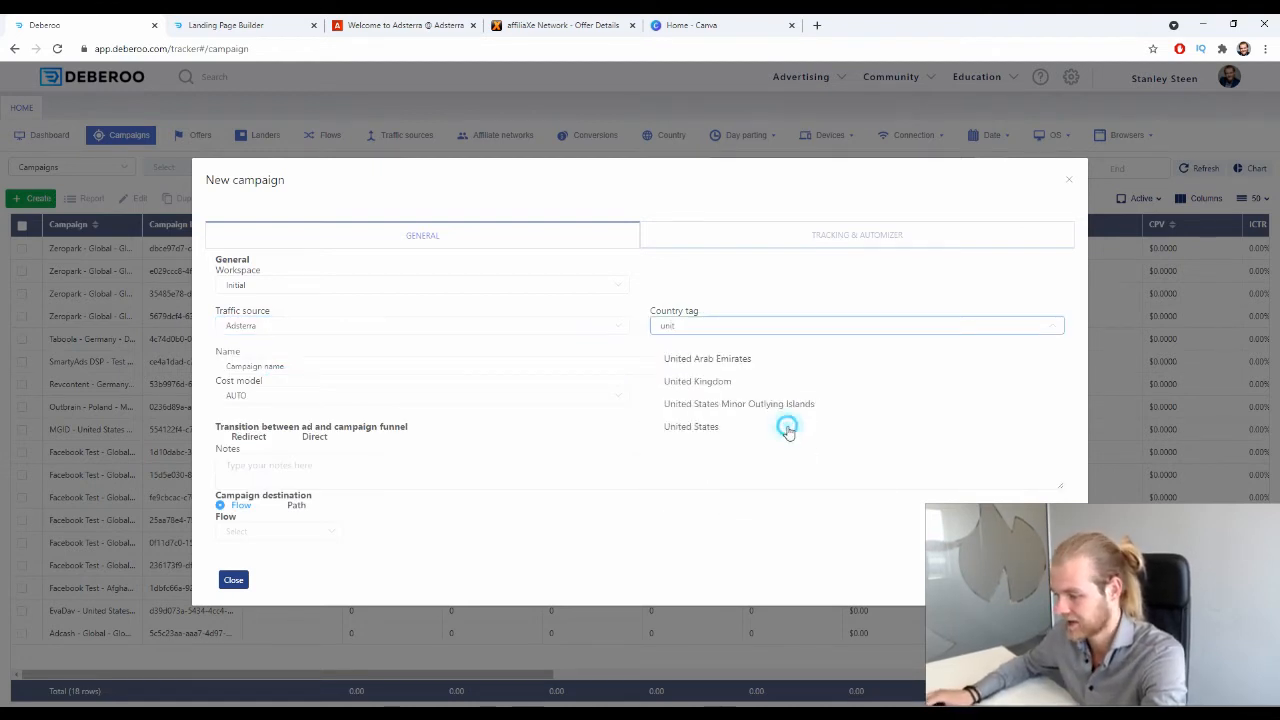
Step: Name the campaign "CoverageVista - AffiliaXe" and set the transition between ad and campaign funnel to Redirect
click(316, 365)
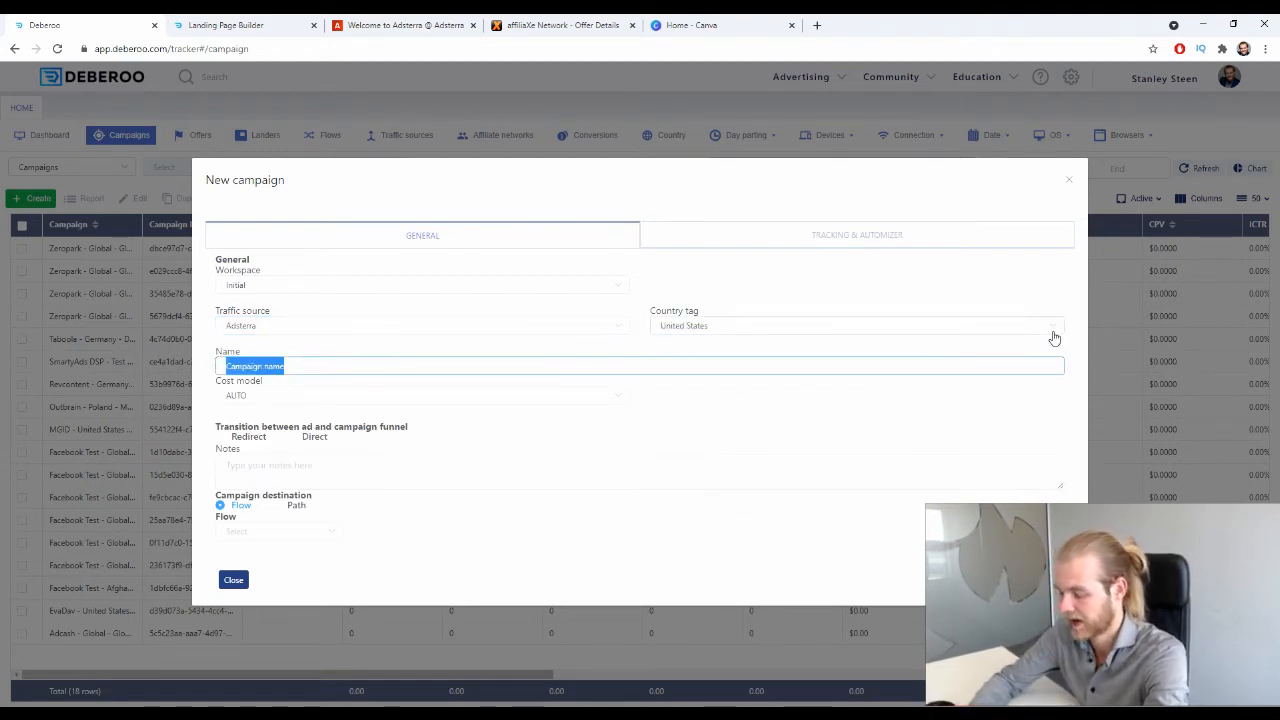
text(Ca)
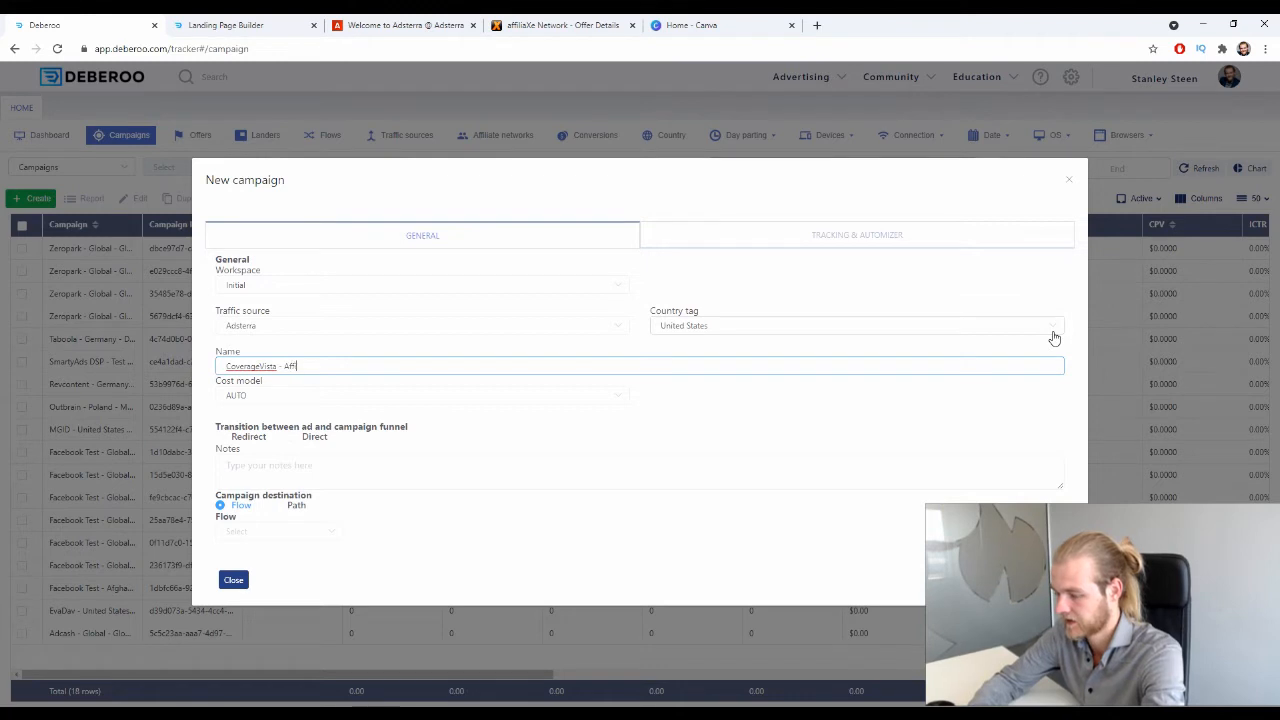
text(e)
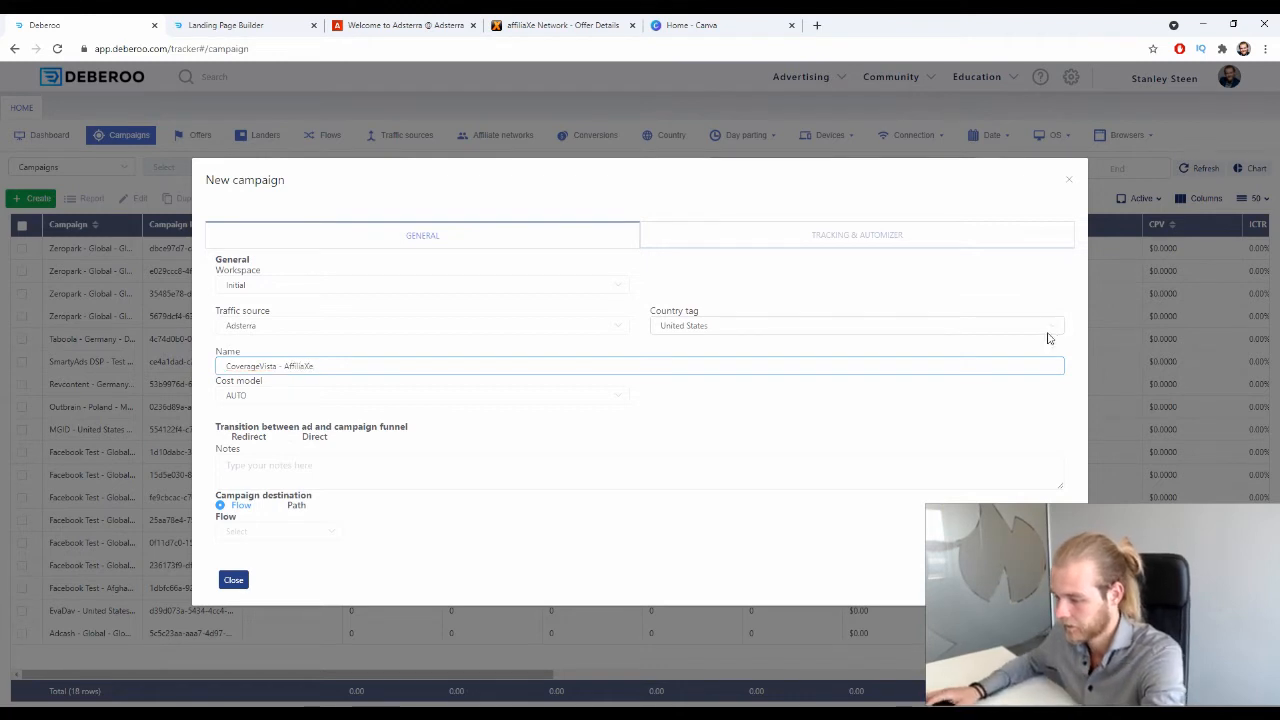
right_click(1050, 337)
click(470, 427)
click(240, 437)
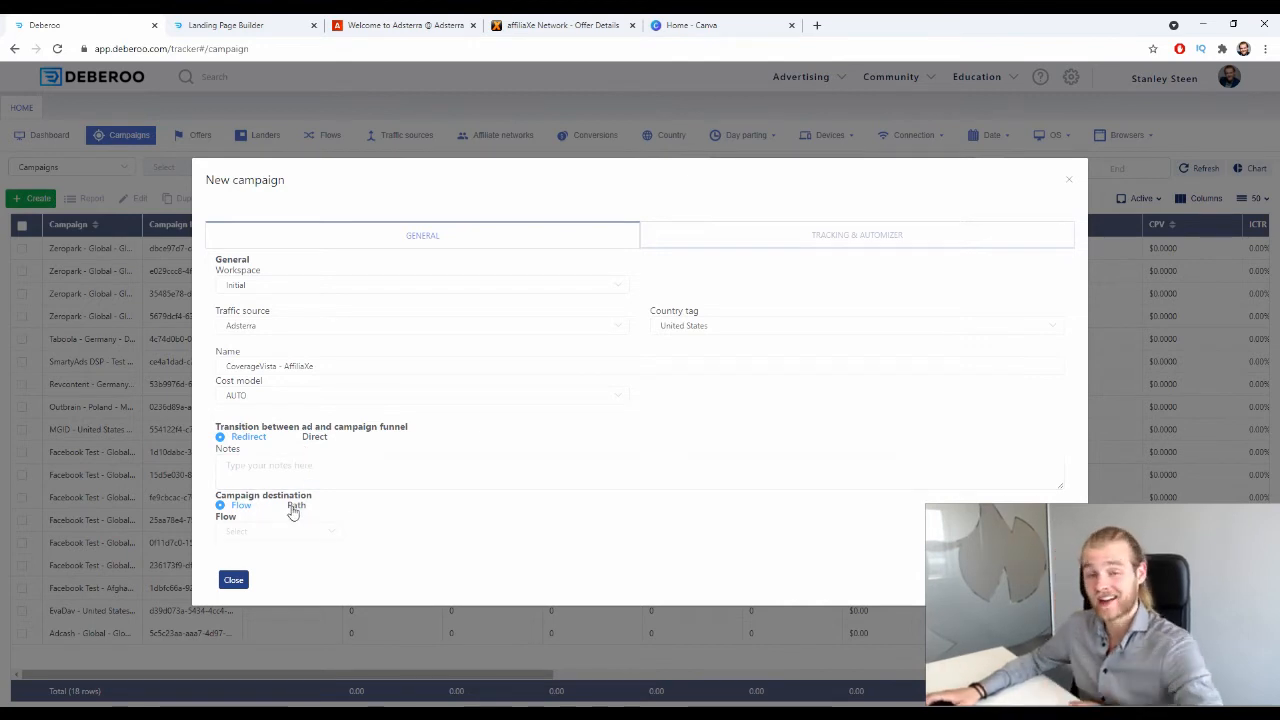
Step: Check which flows are available as the campaign's destination
click(233, 580)
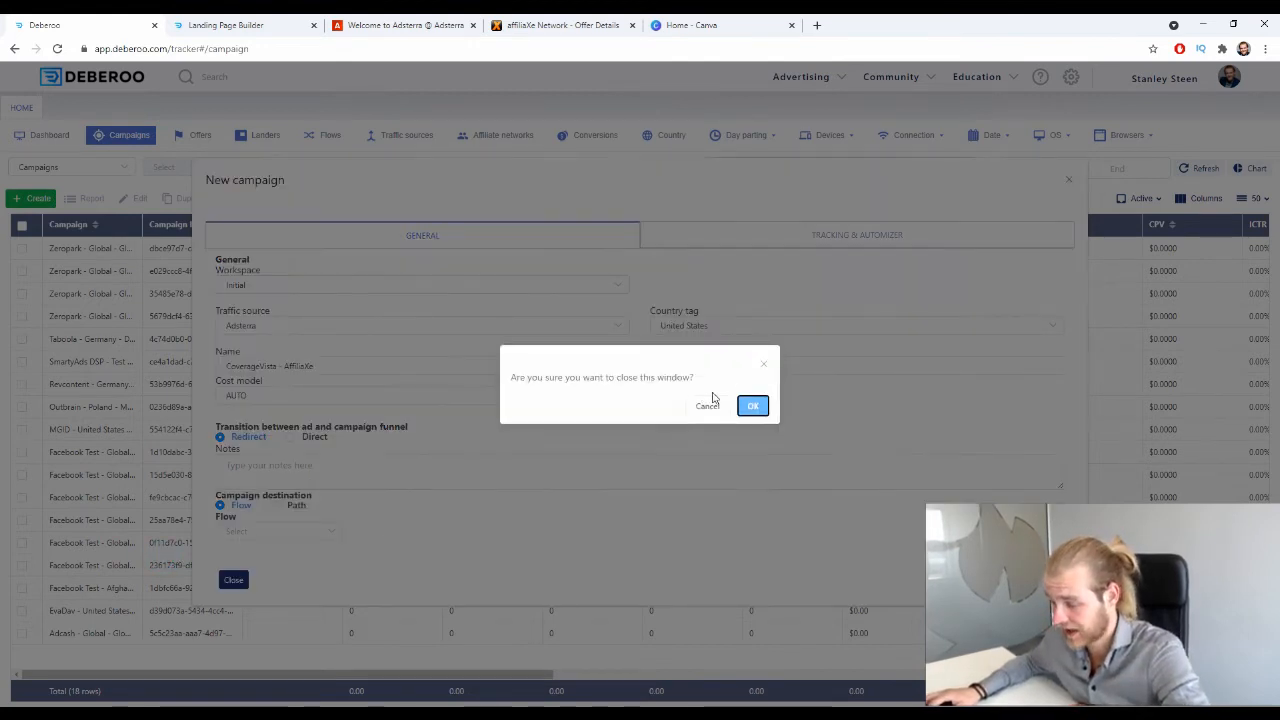
click(763, 366)
click(272, 532)
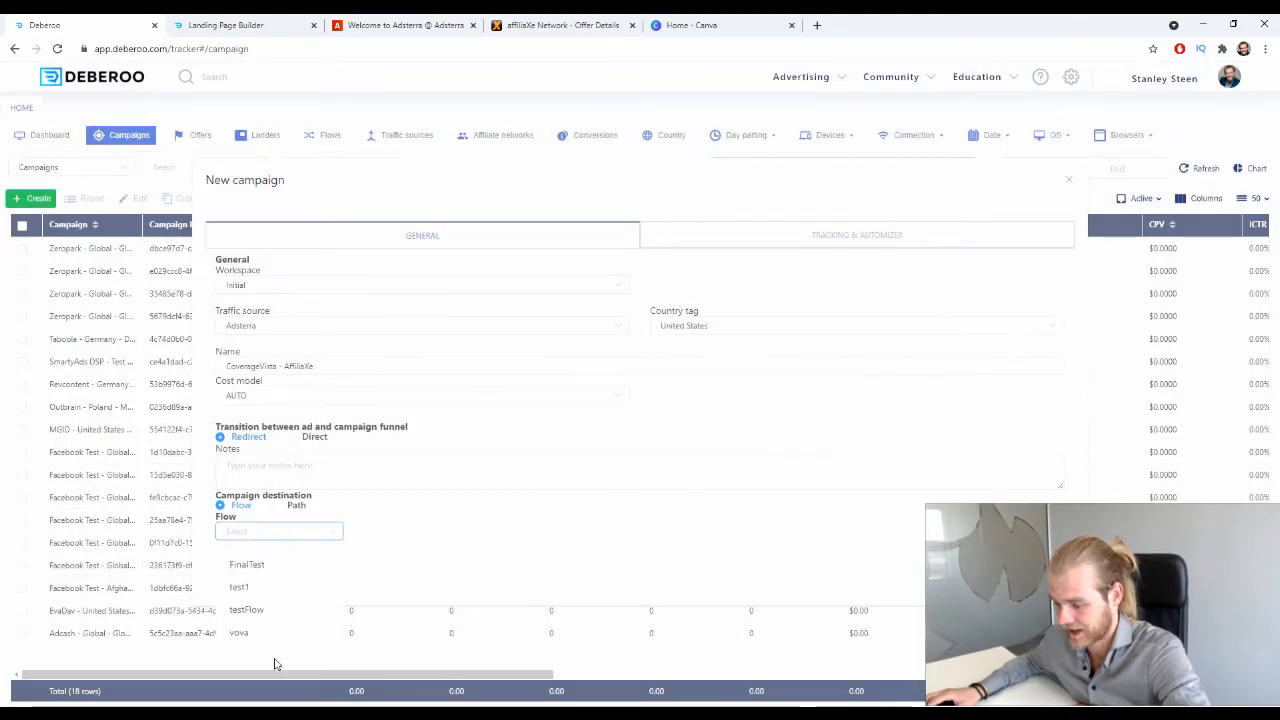
click(452, 565)
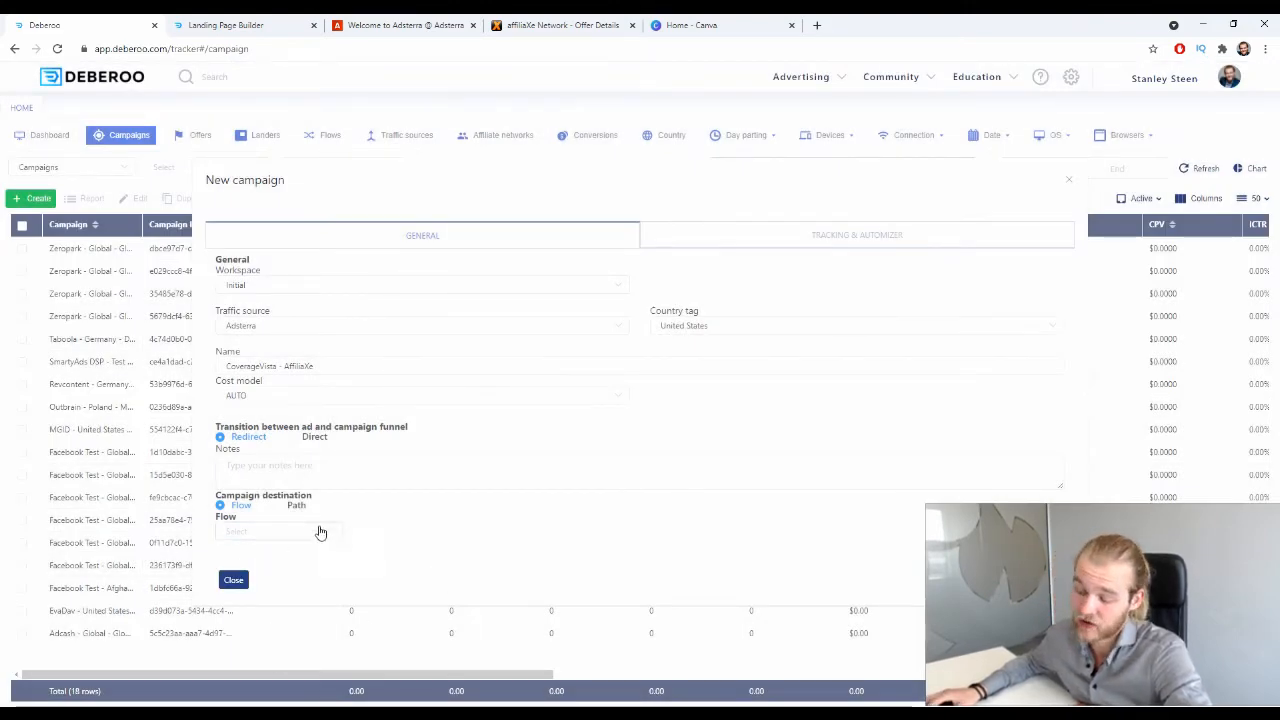
Step: Set the campaign destination to Path with Landers & Offers and a 302 transition to the offer
click(290, 508)
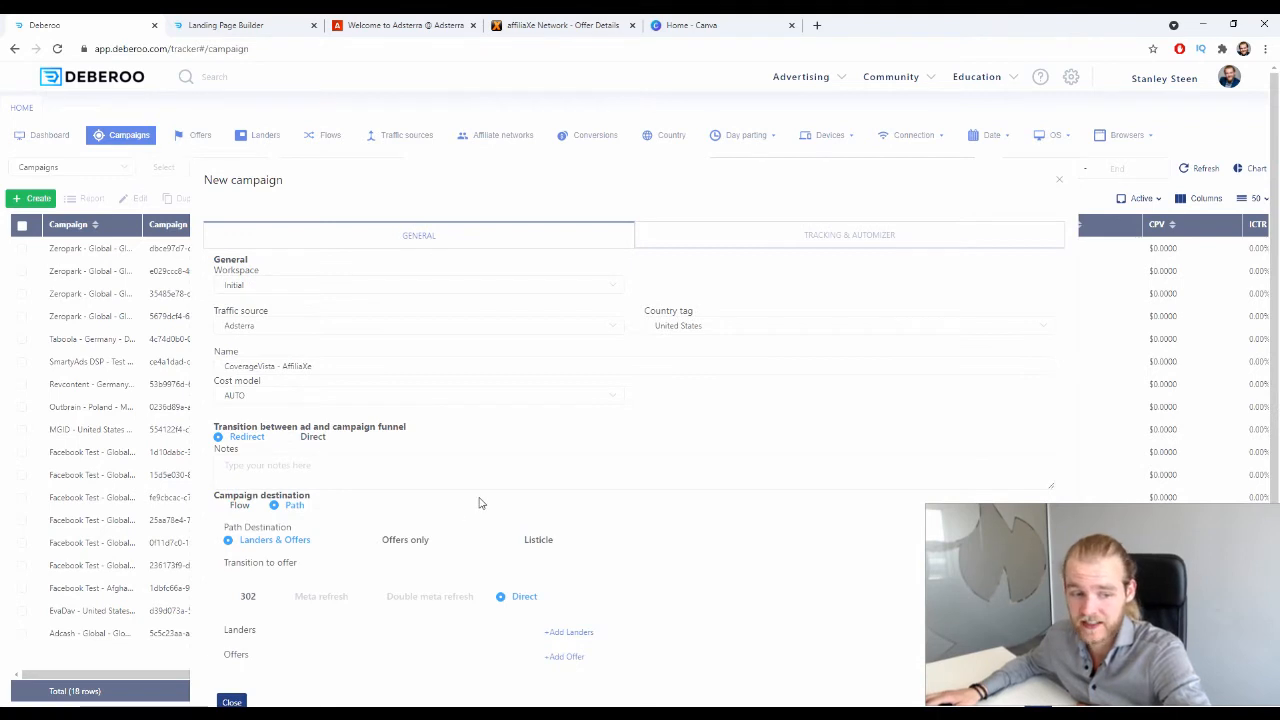
scroll(481, 500, down, 1)
scroll(481, 500, down, 1)
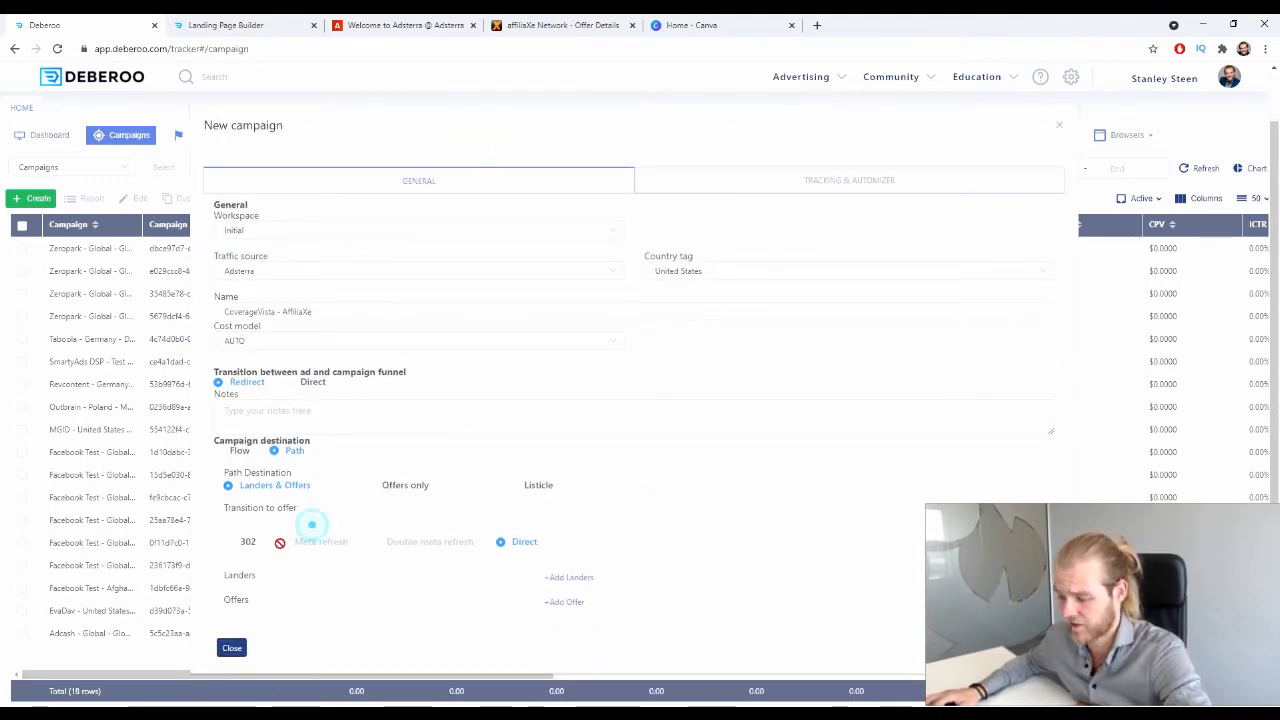
click(247, 541)
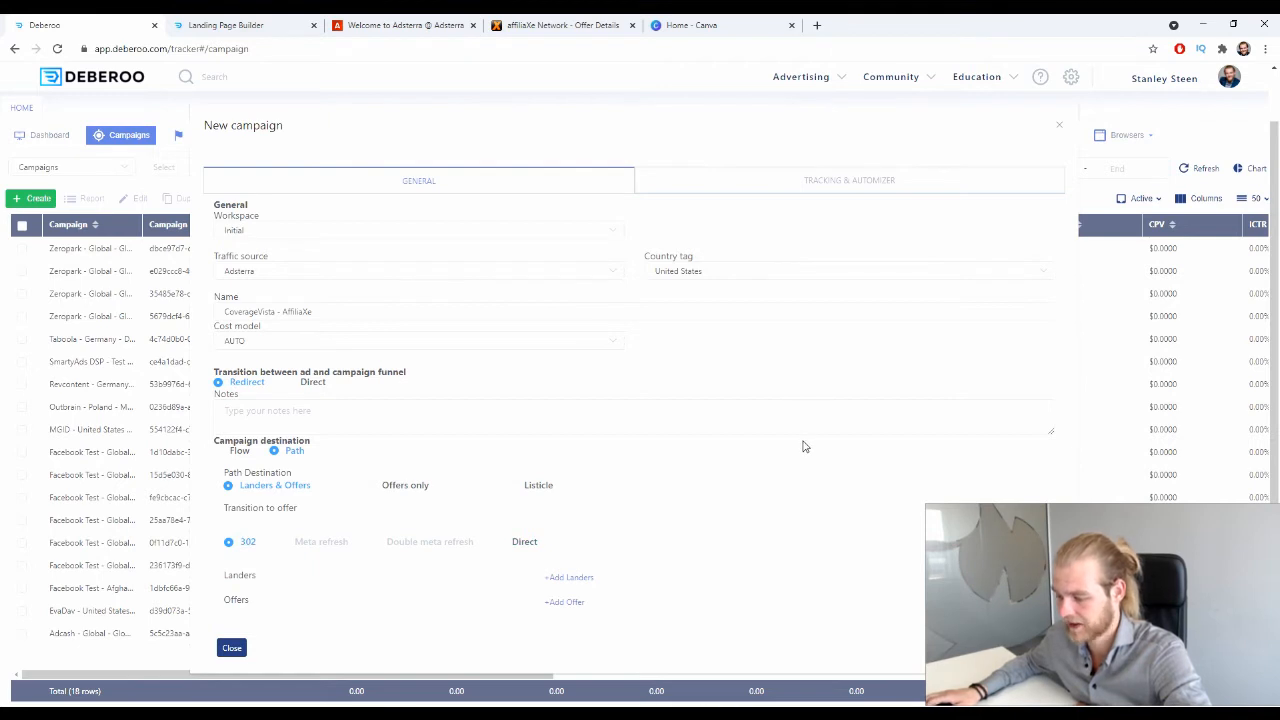
Step: Add the United States Coveragevista lander and the affiliaXe CoverageVista offer to the campaign's path, and save the campaign
click(566, 577)
click(588, 621)
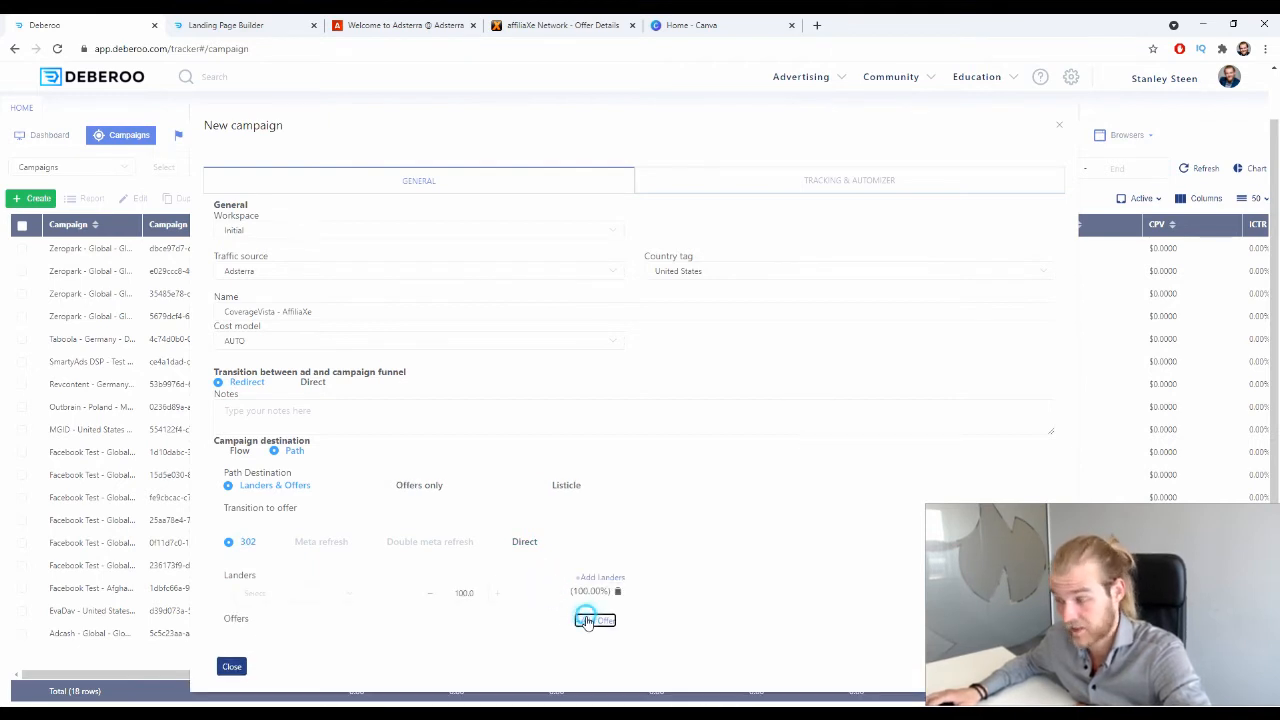
scroll(672, 381, down, 1)
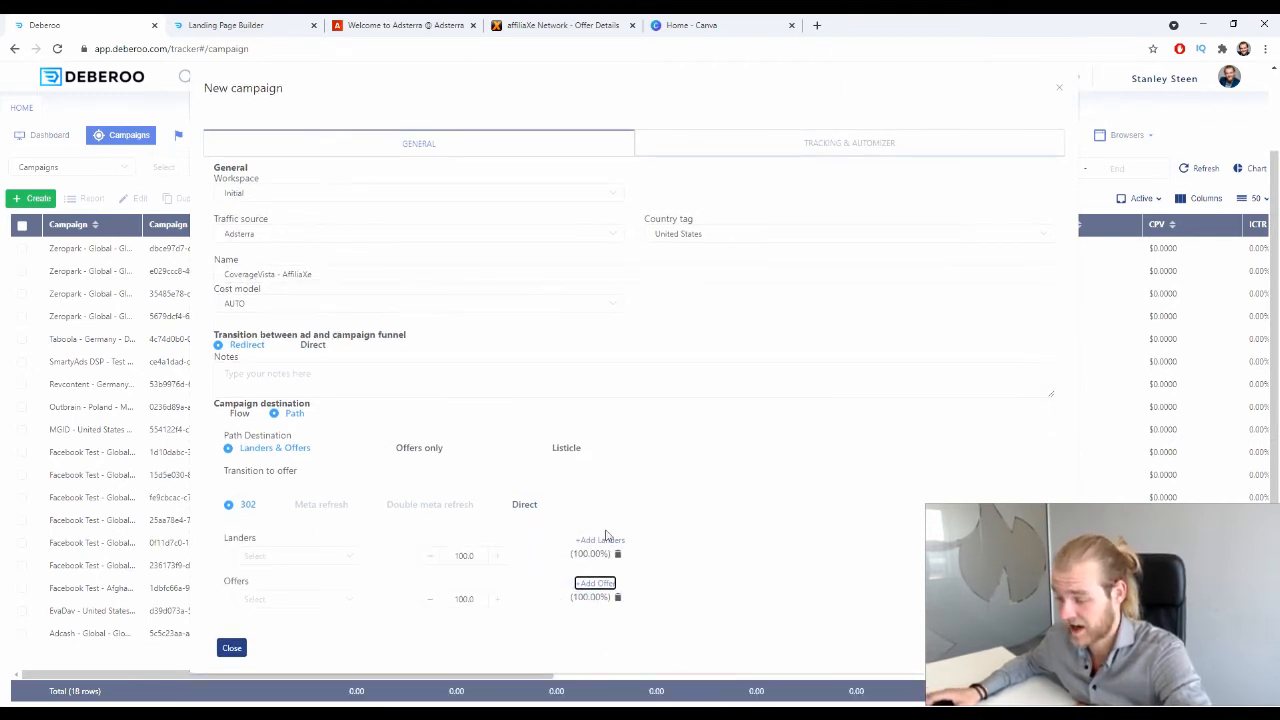
click(352, 566)
click(334, 404)
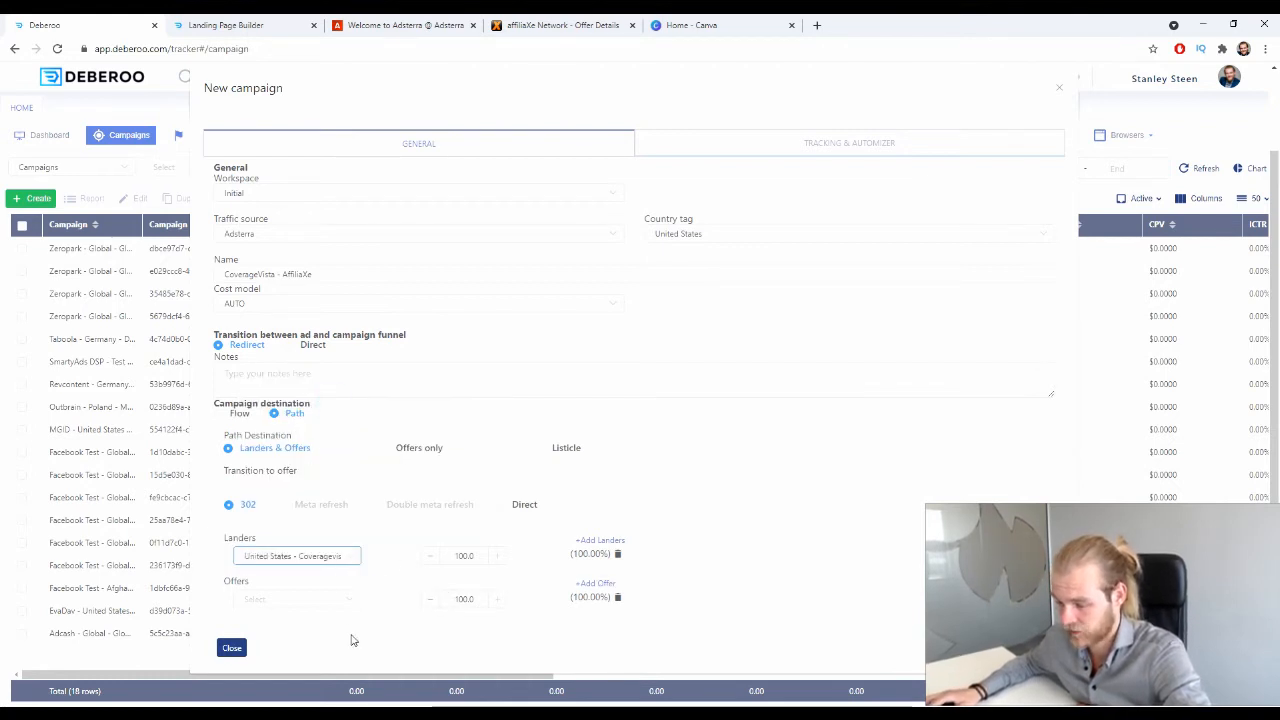
click(340, 598)
click(414, 426)
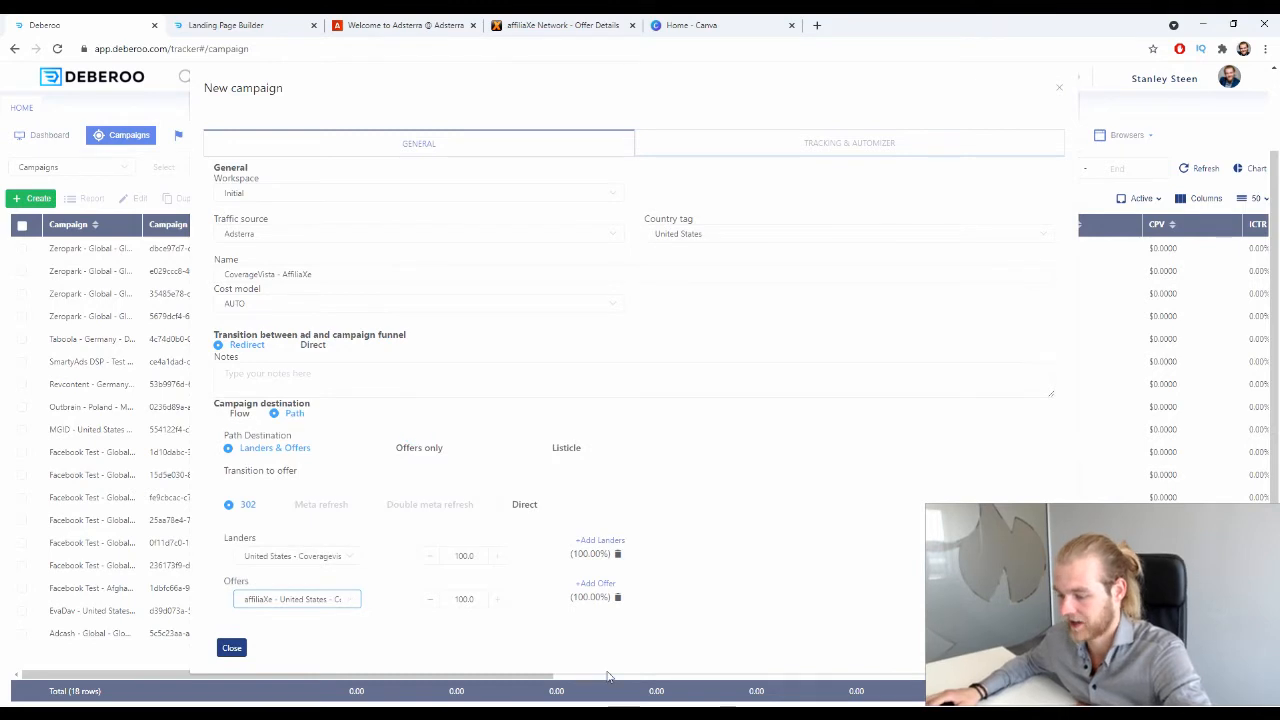
click(826, 626)
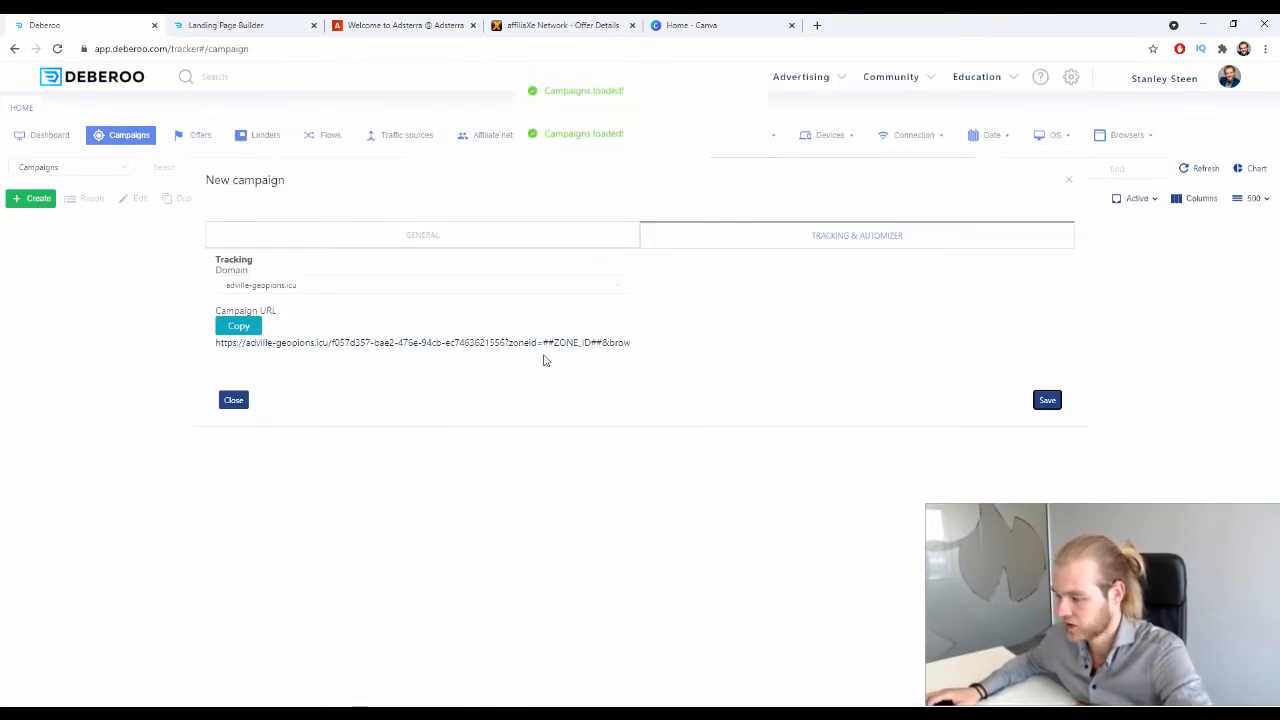
Step: Copy the campaign URL from the tracker and create a campaign named "CoverageVista" in Adsterra
click(240, 326)
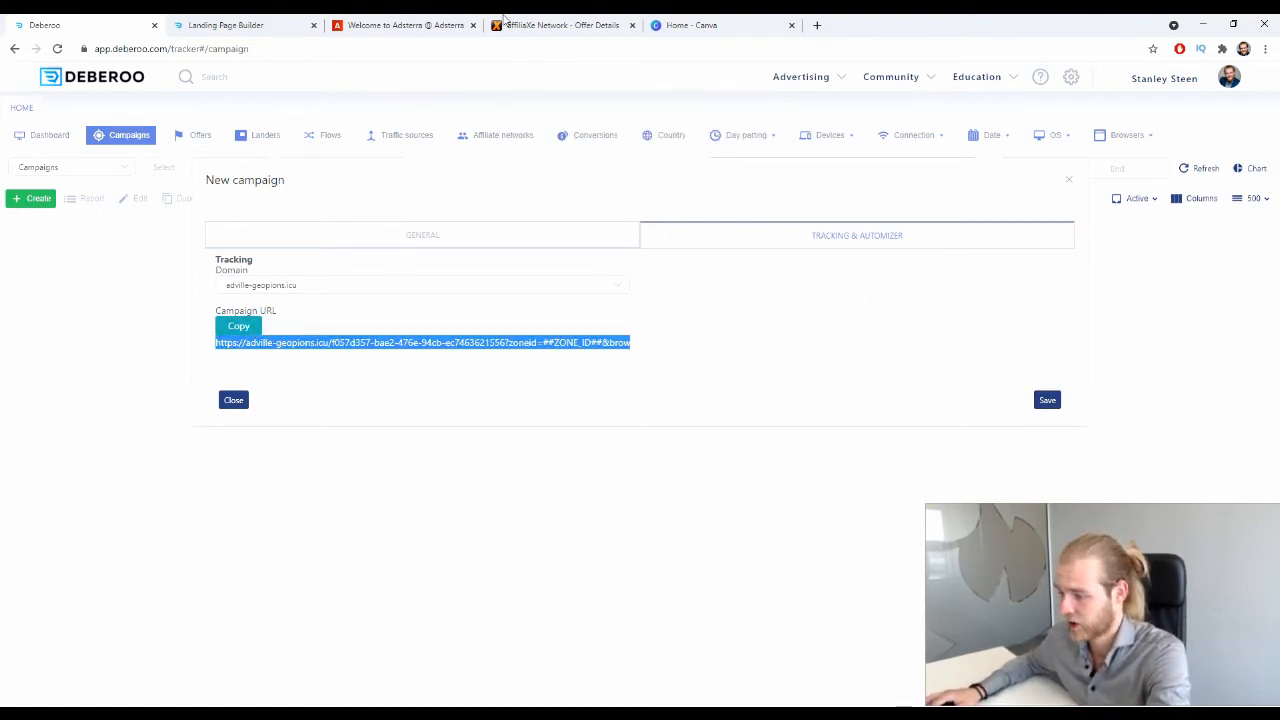
click(410, 22)
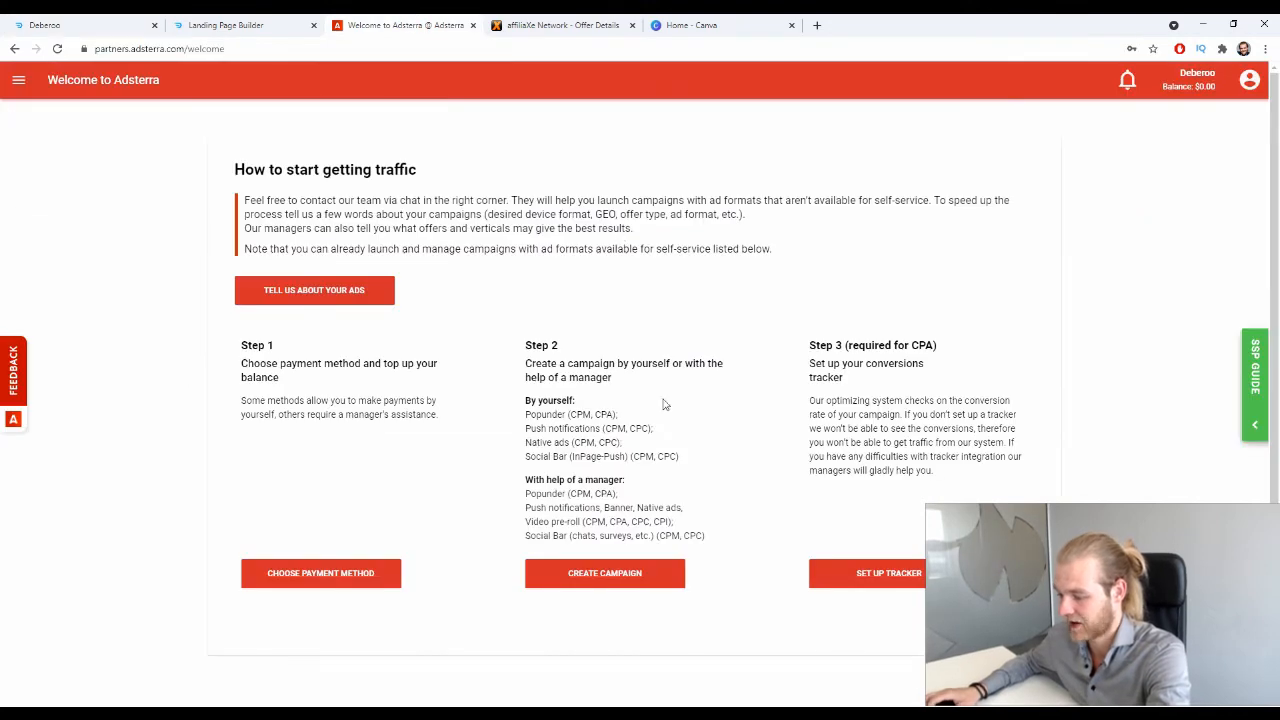
click(627, 586)
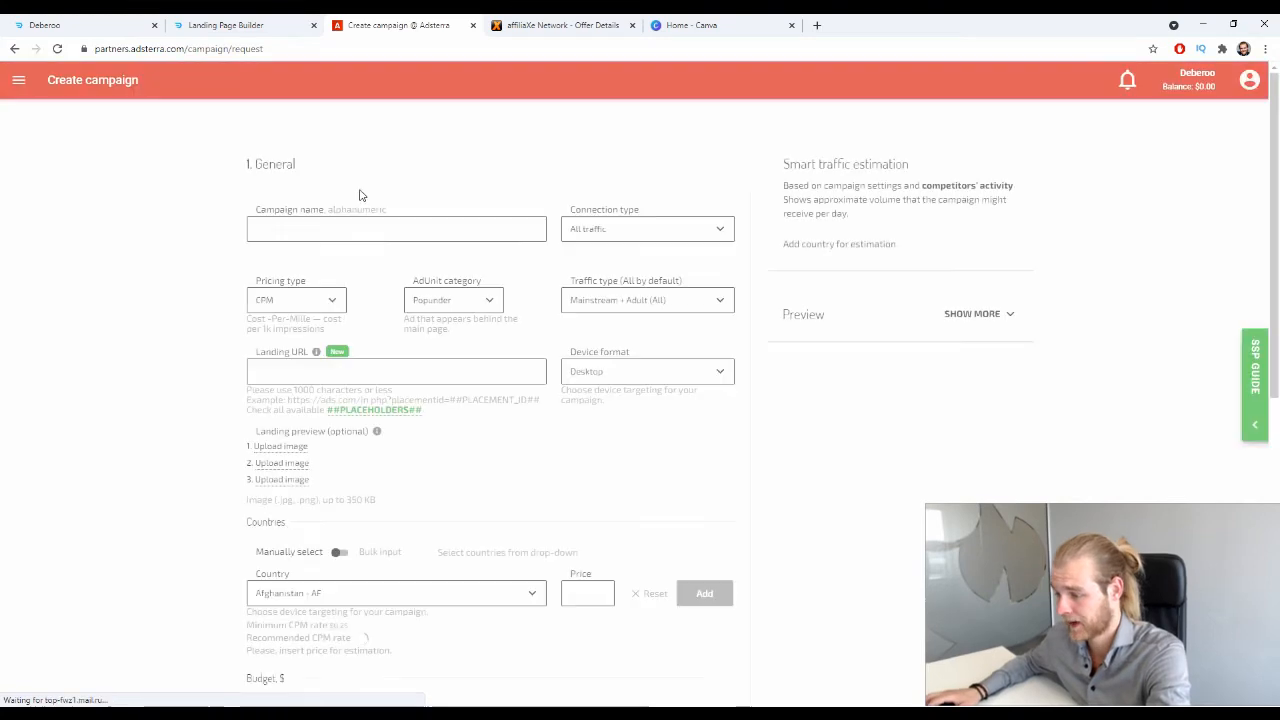
click(465, 222)
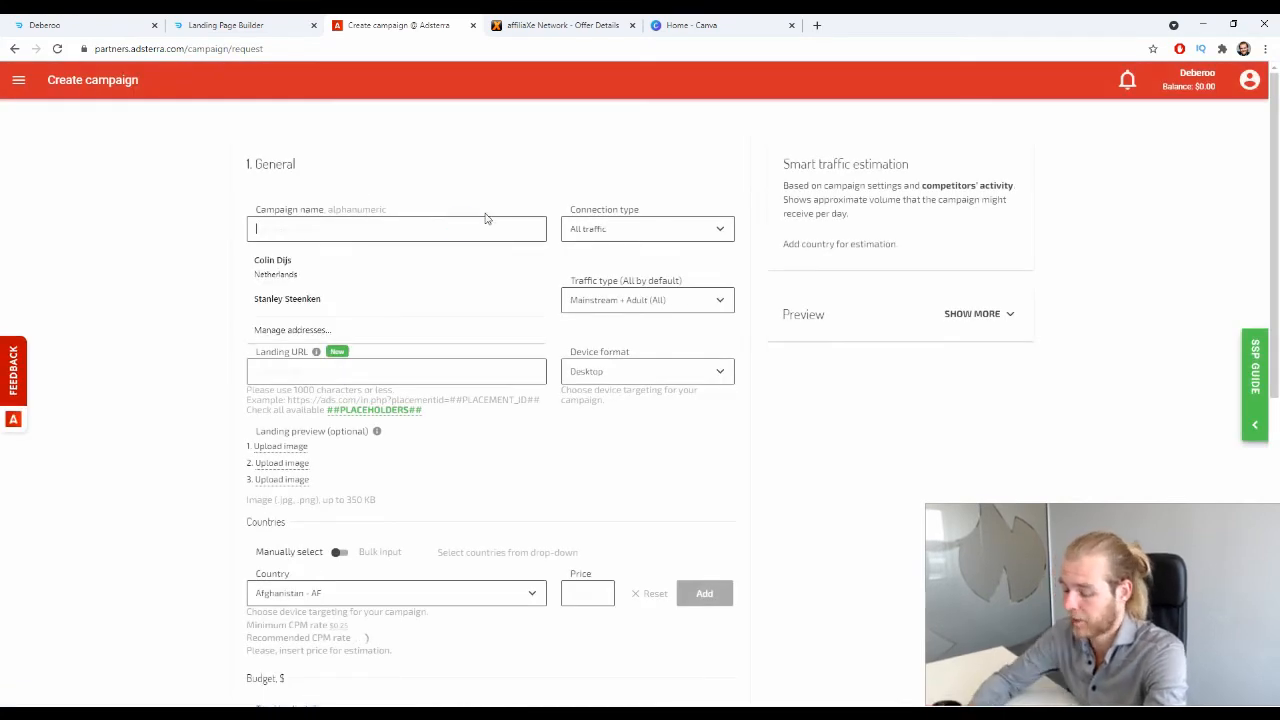
text(Coverag)
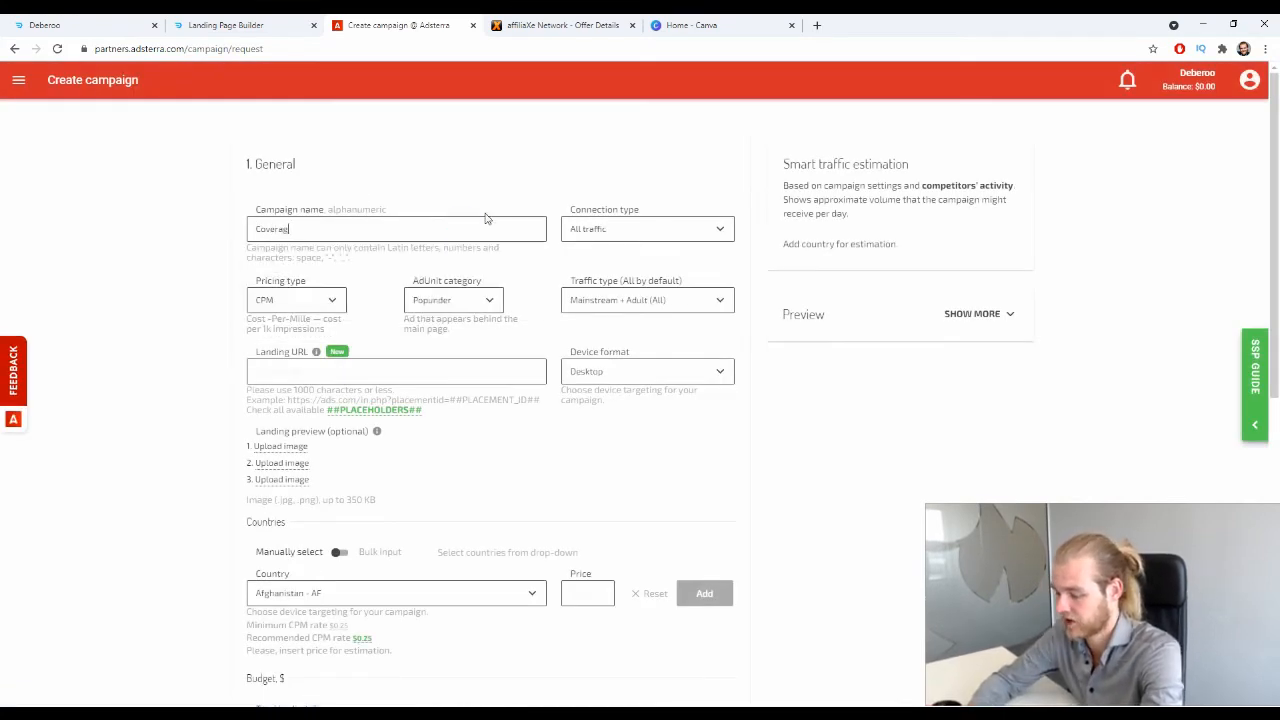
text(eVisite)
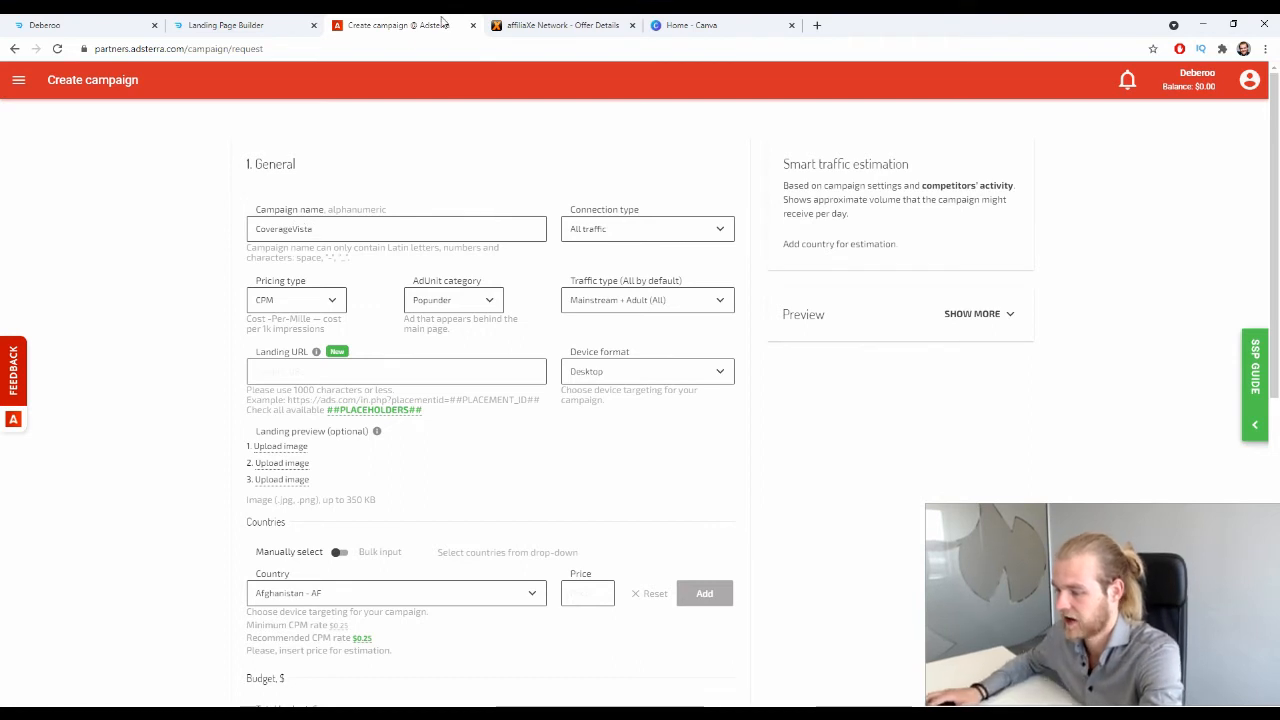
Step: Set the Adsterra campaign's connection type to Wi-Fi
click(630, 238)
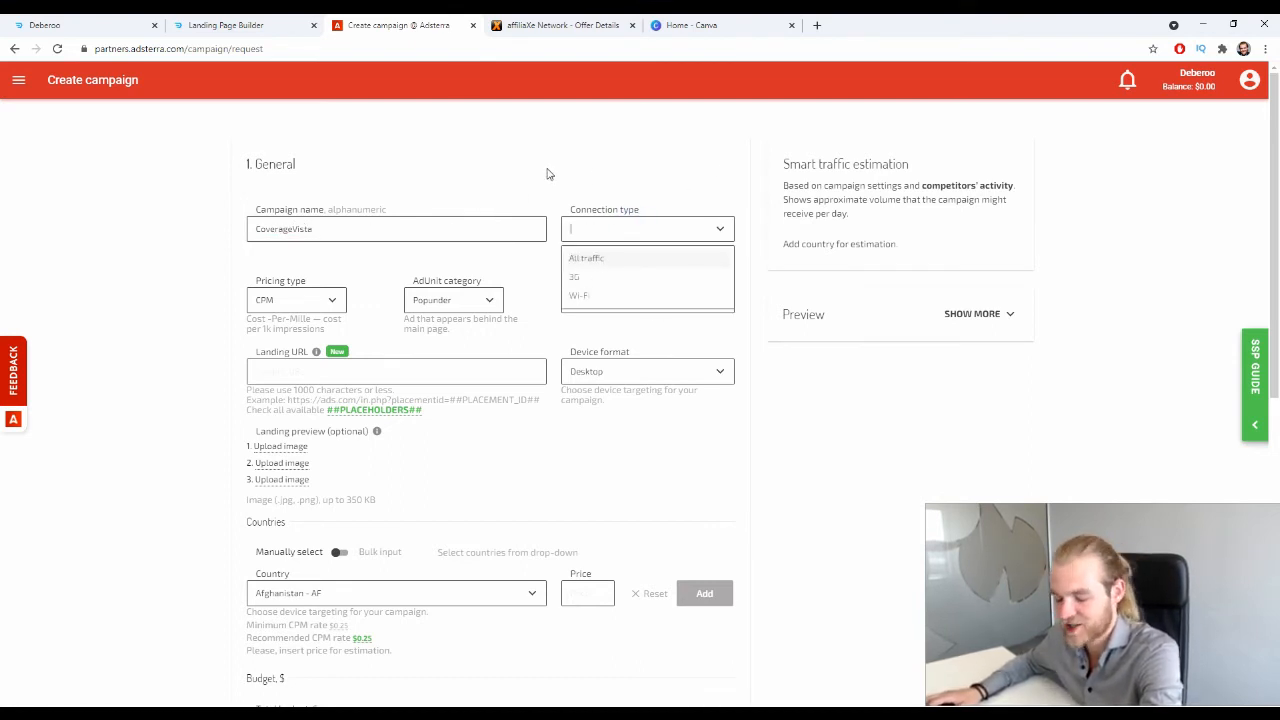
click(680, 258)
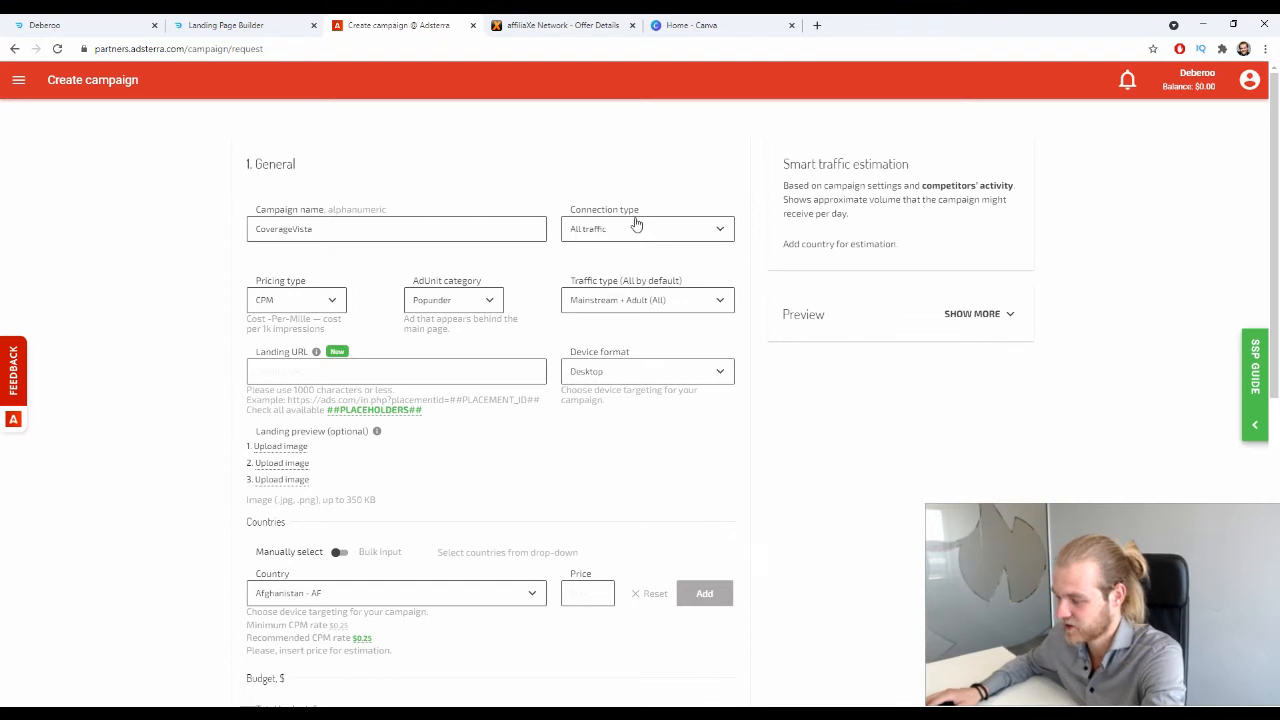
click(666, 226)
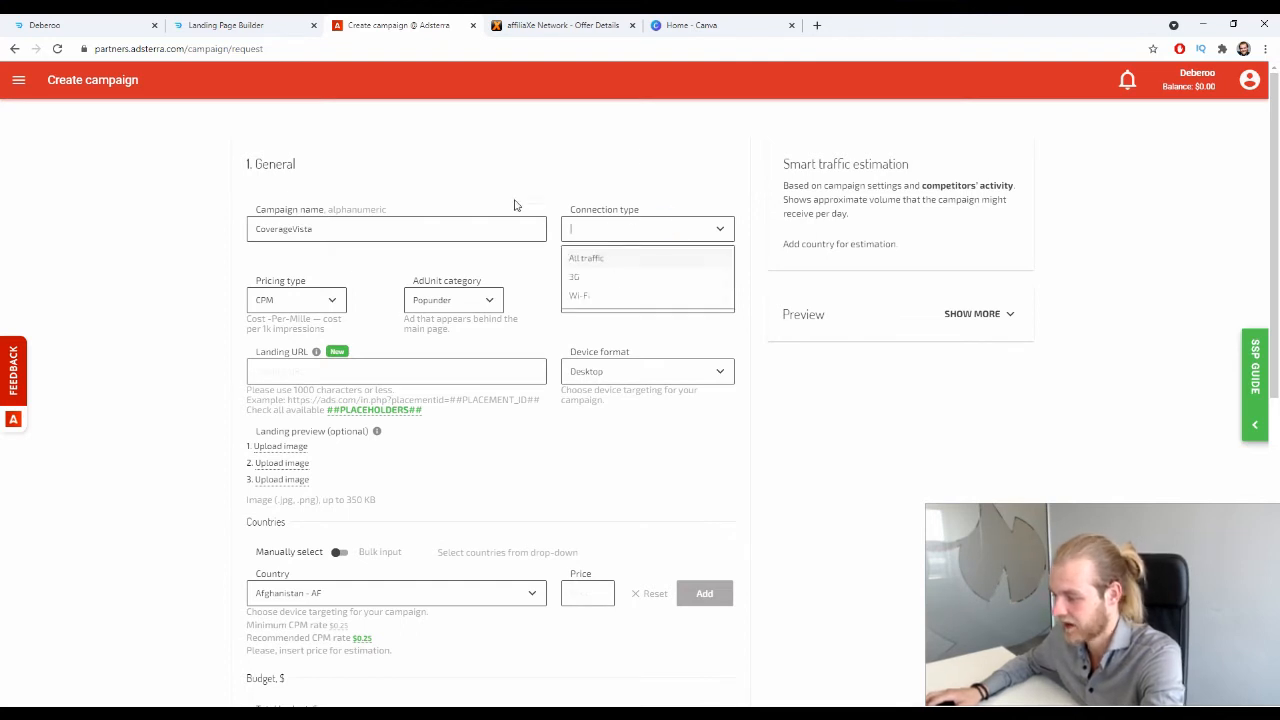
click(600, 295)
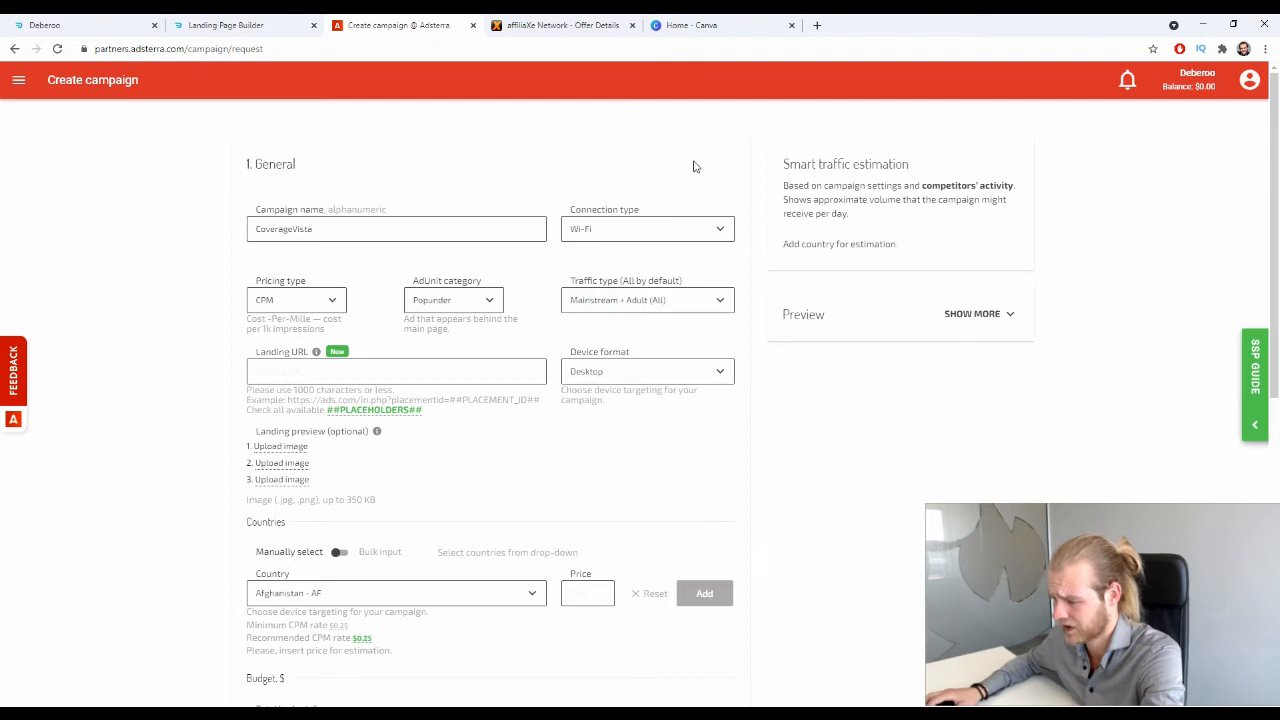
Step: Set the Adsterra campaign's connection type to All traffic and keep CPM as the pricing type
click(623, 246)
click(603, 254)
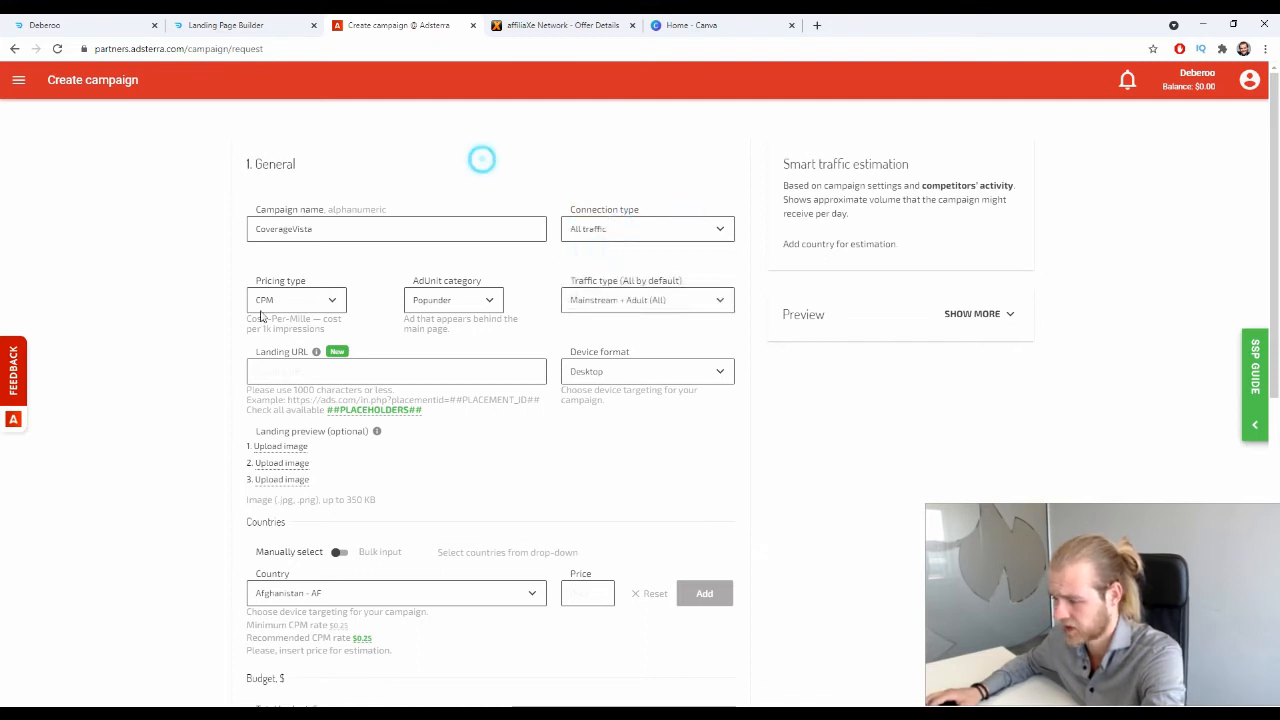
click(330, 300)
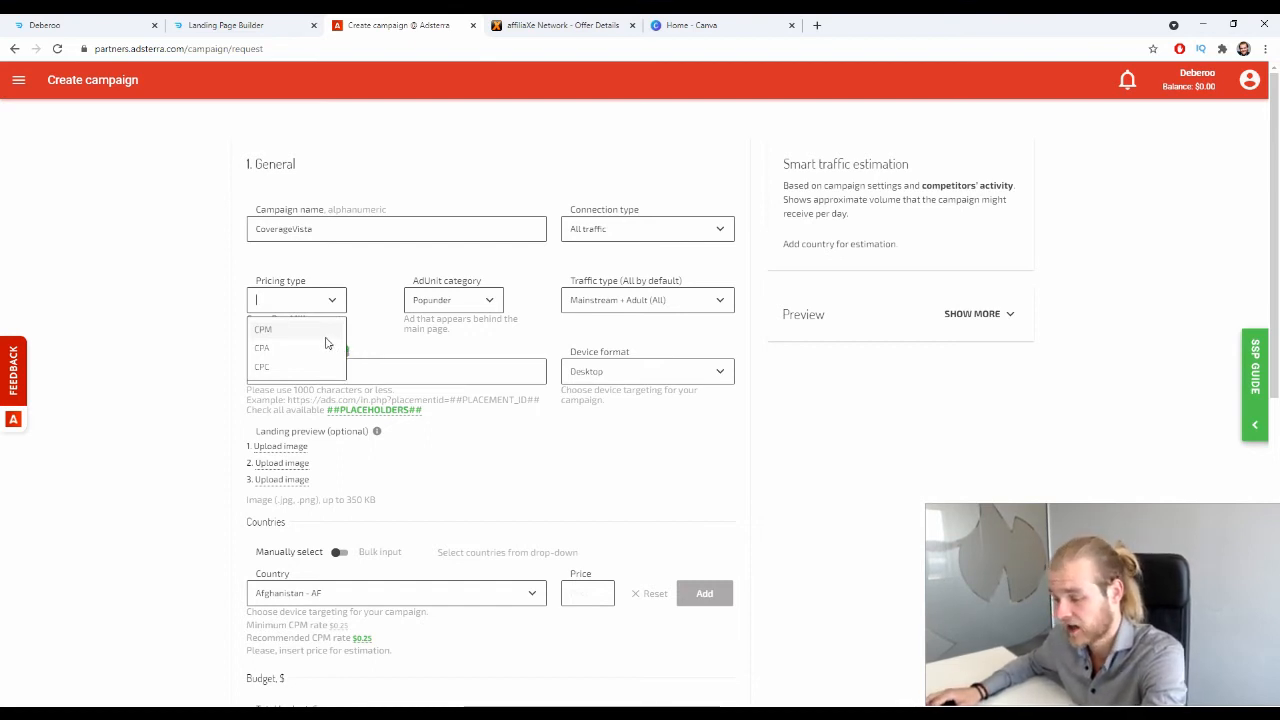
click(178, 304)
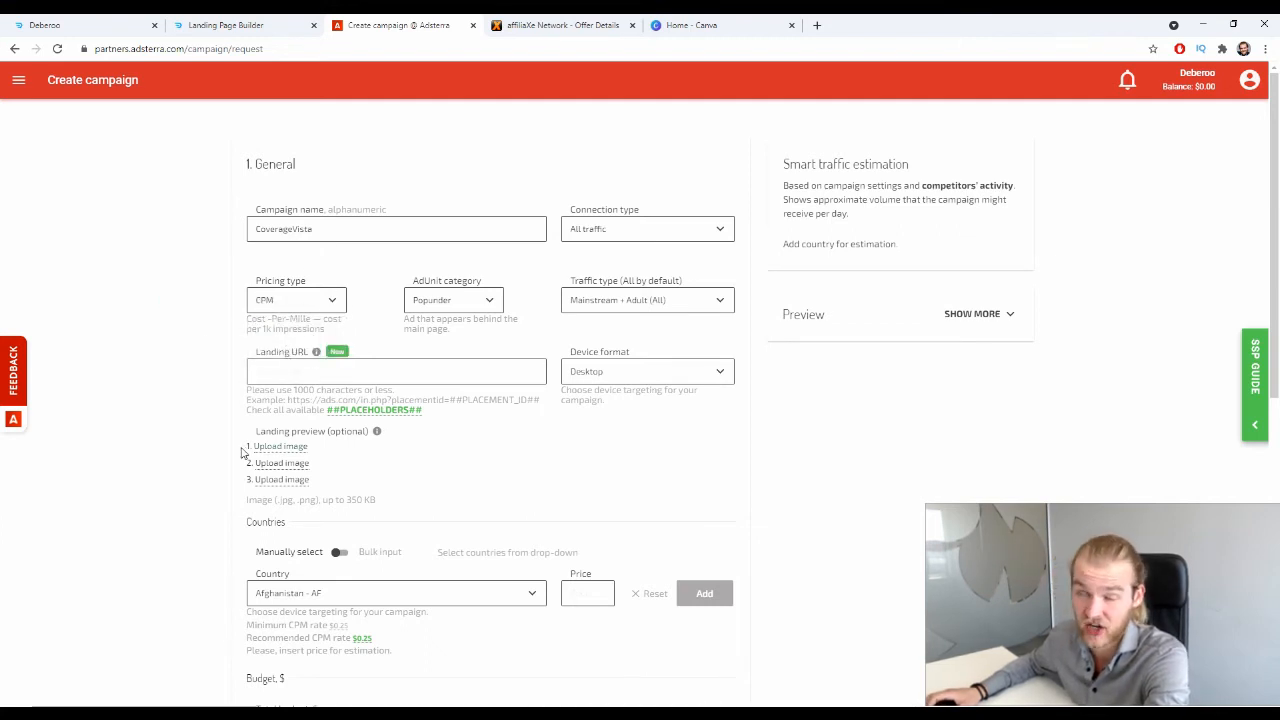
Step: Set the ad unit category to Native banner and the traffic type to Mainstream
click(478, 298)
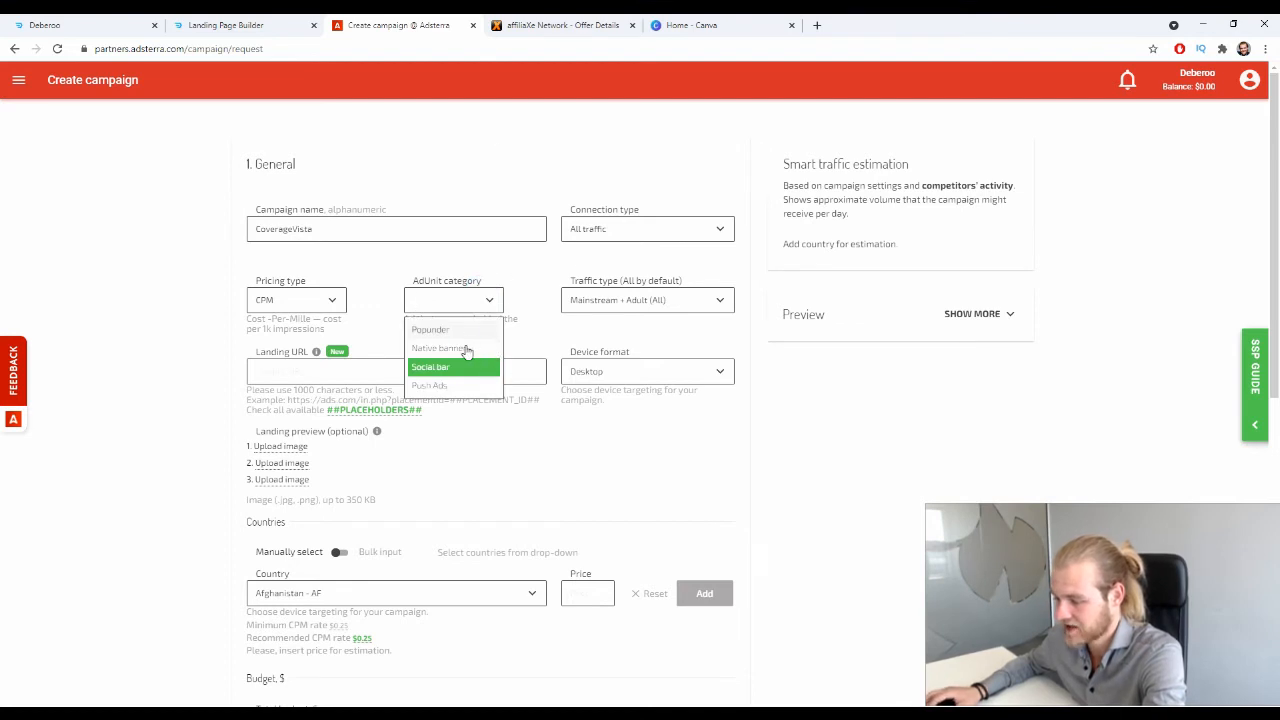
click(467, 348)
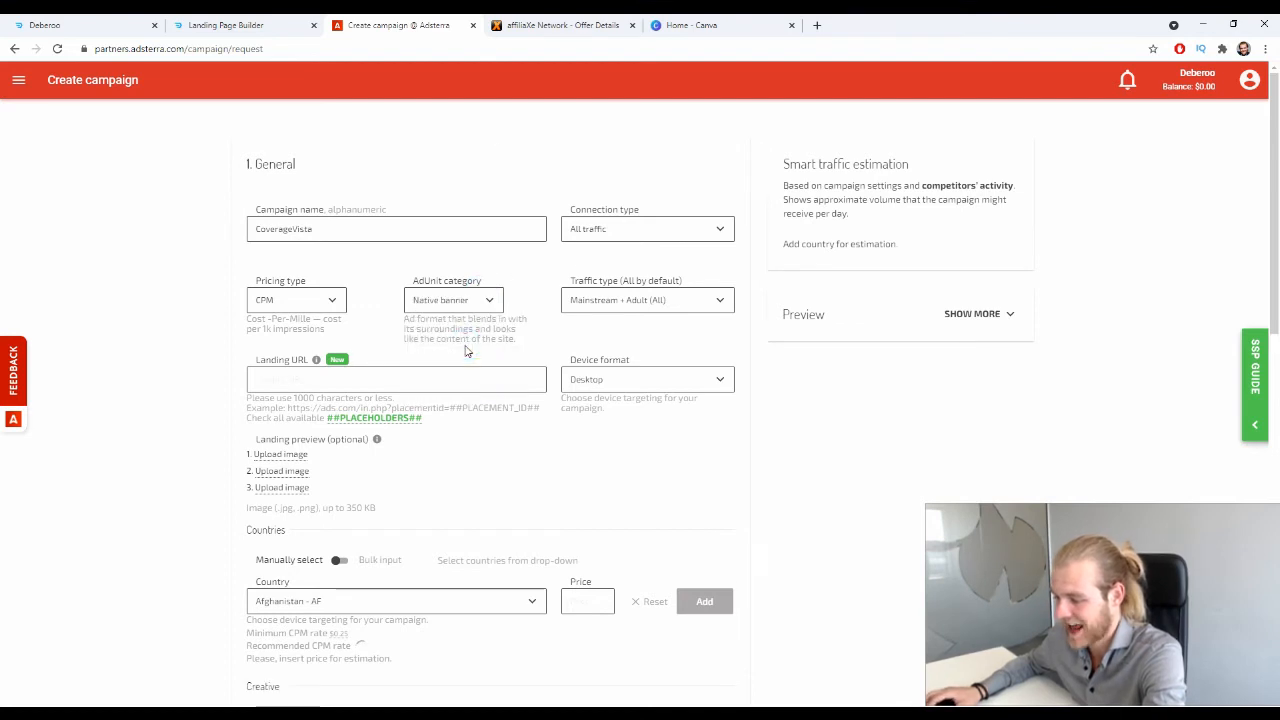
click(686, 300)
click(615, 350)
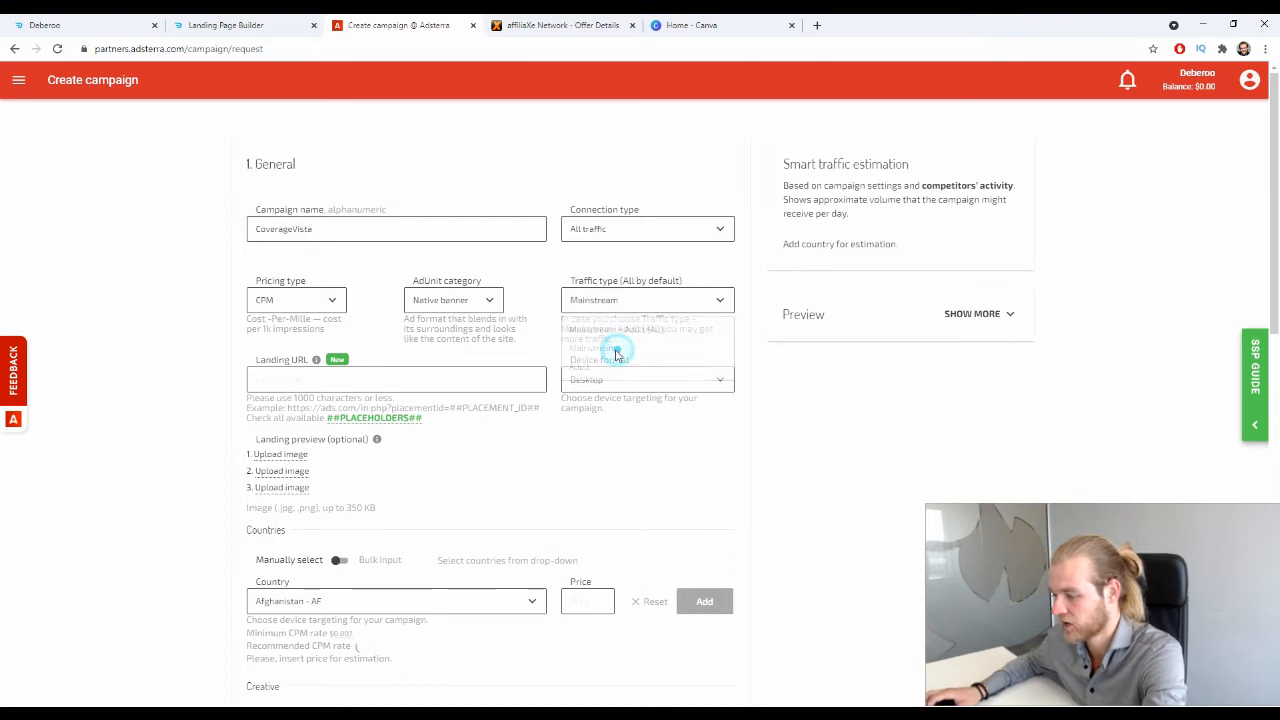
drag(586, 329, 655, 337)
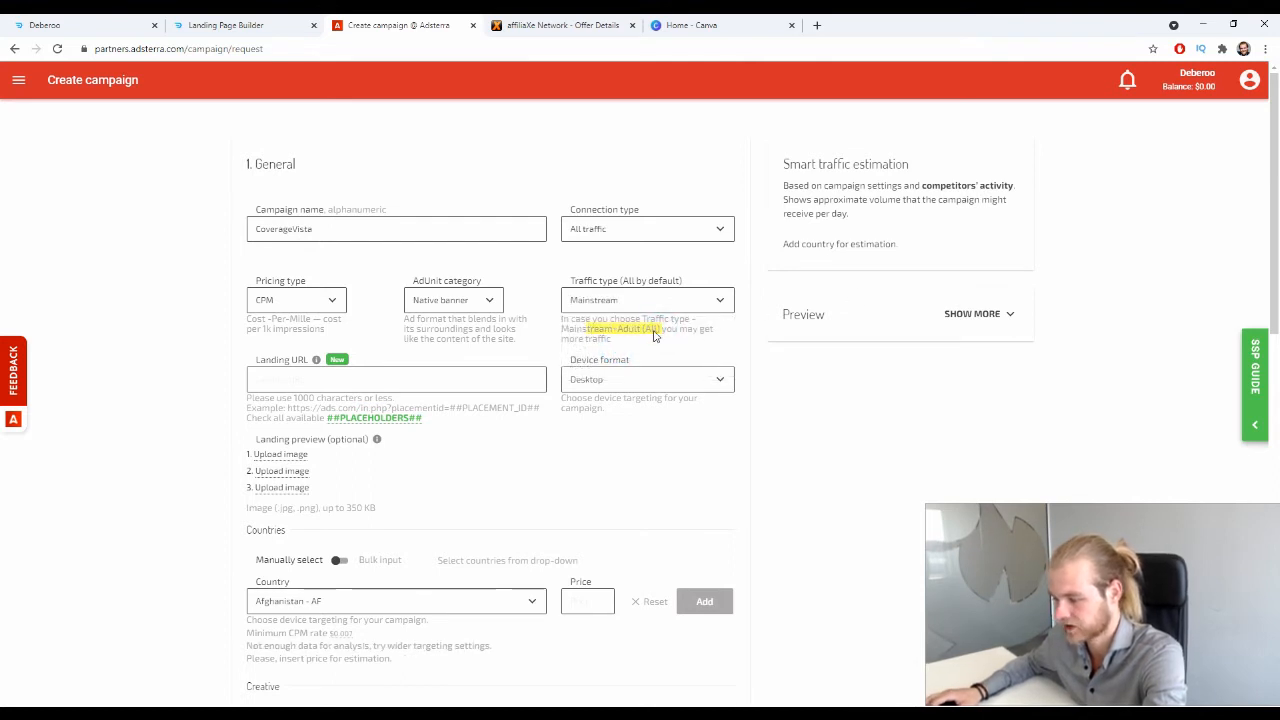
click(655, 337)
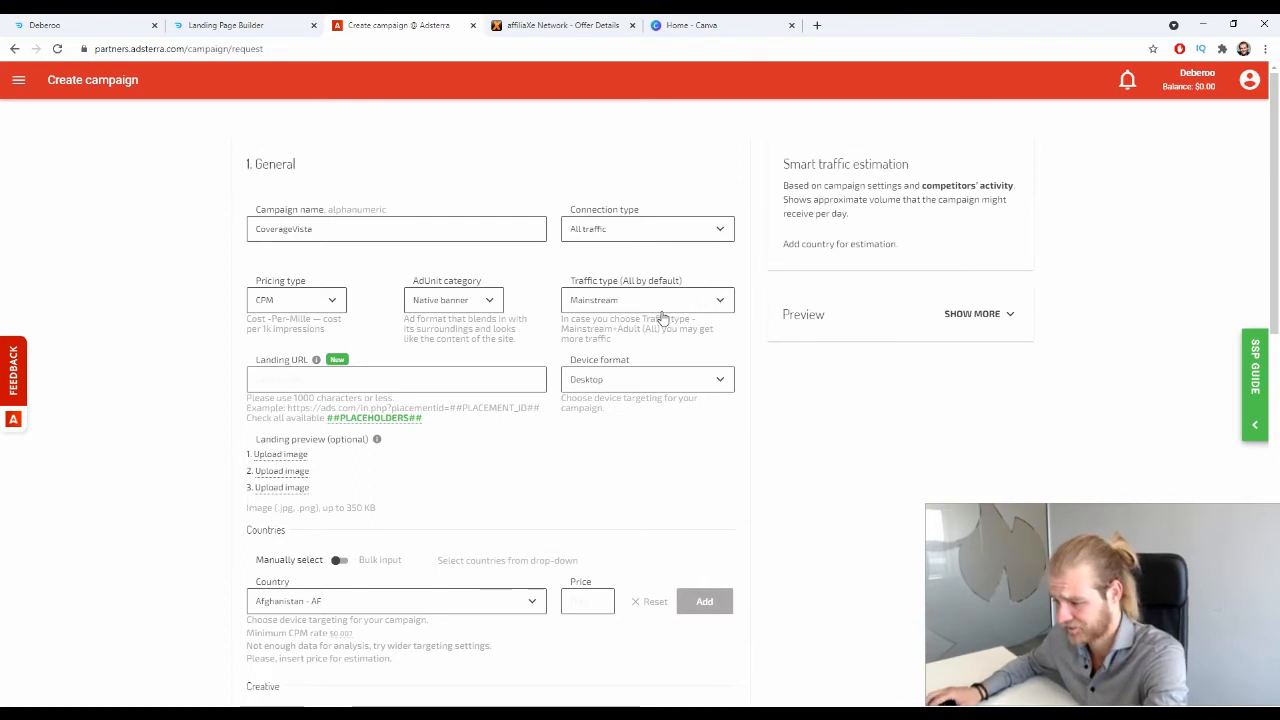
Step: Paste the copied tracker campaign URL as the campaign's landing URL
scroll(565, 290, down, 2)
click(305, 247)
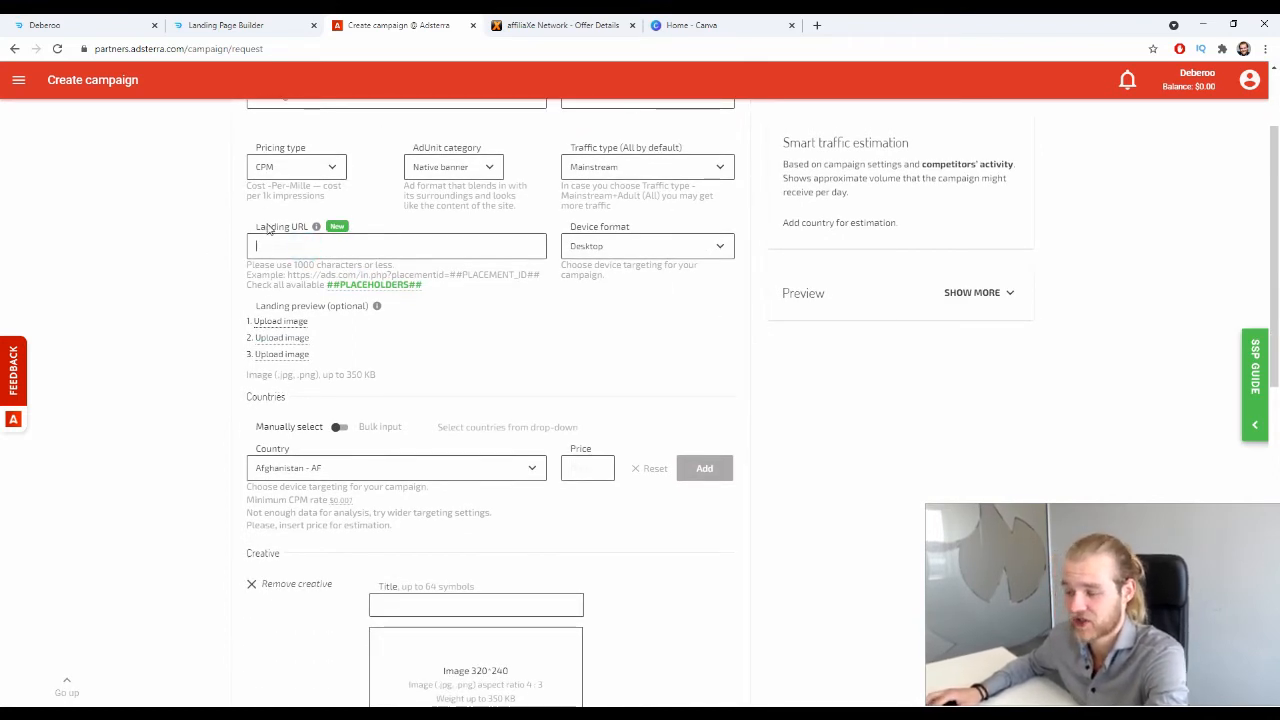
drag(255, 228, 310, 234)
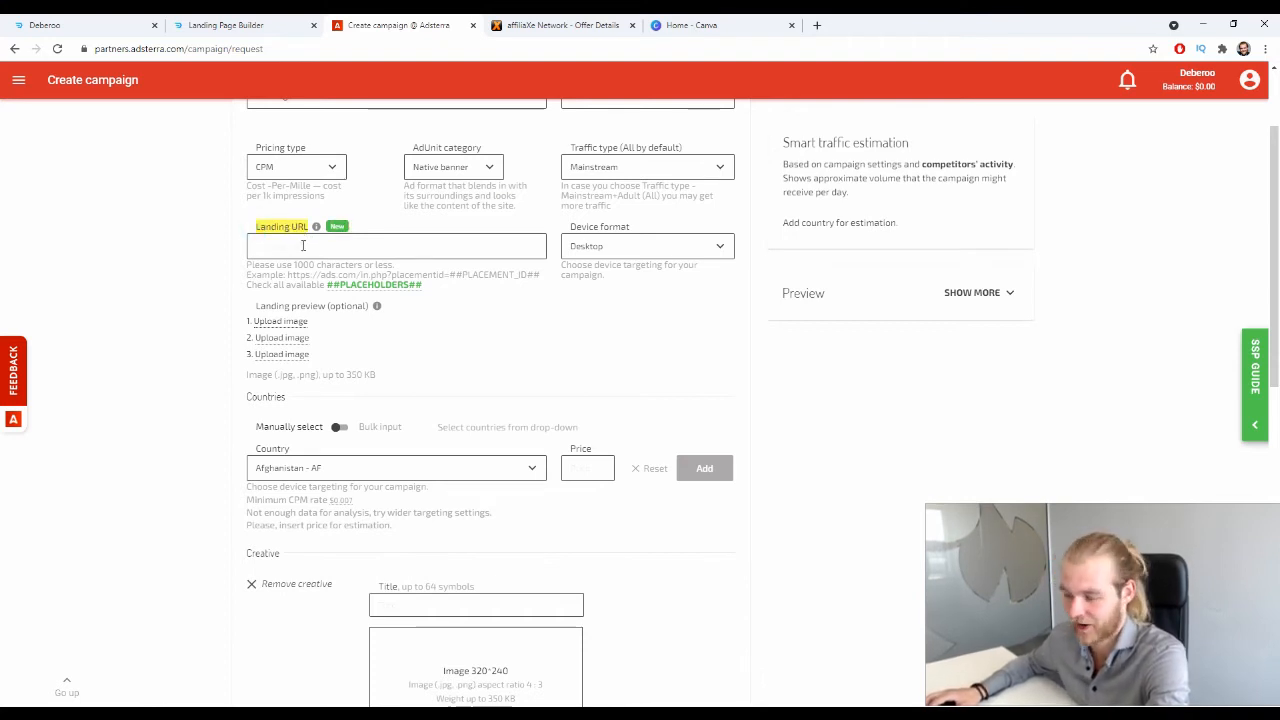
click(303, 245)
key(ctrl+v)
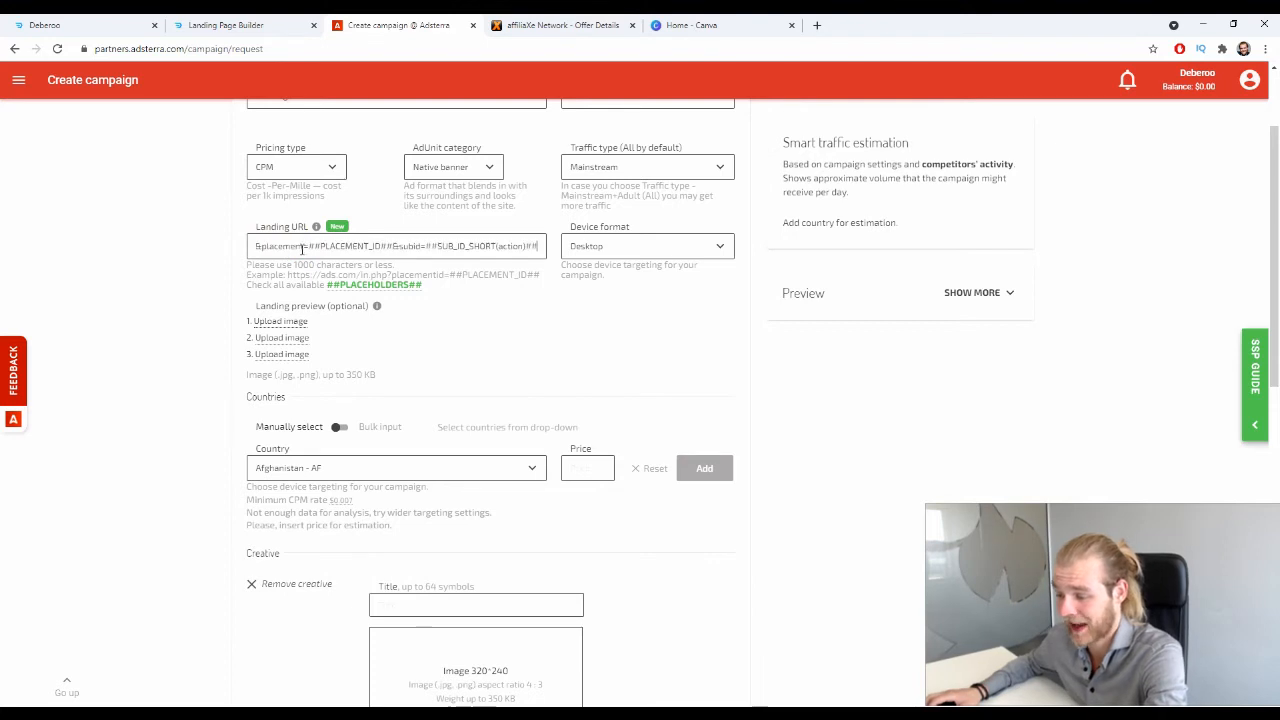
click(588, 276)
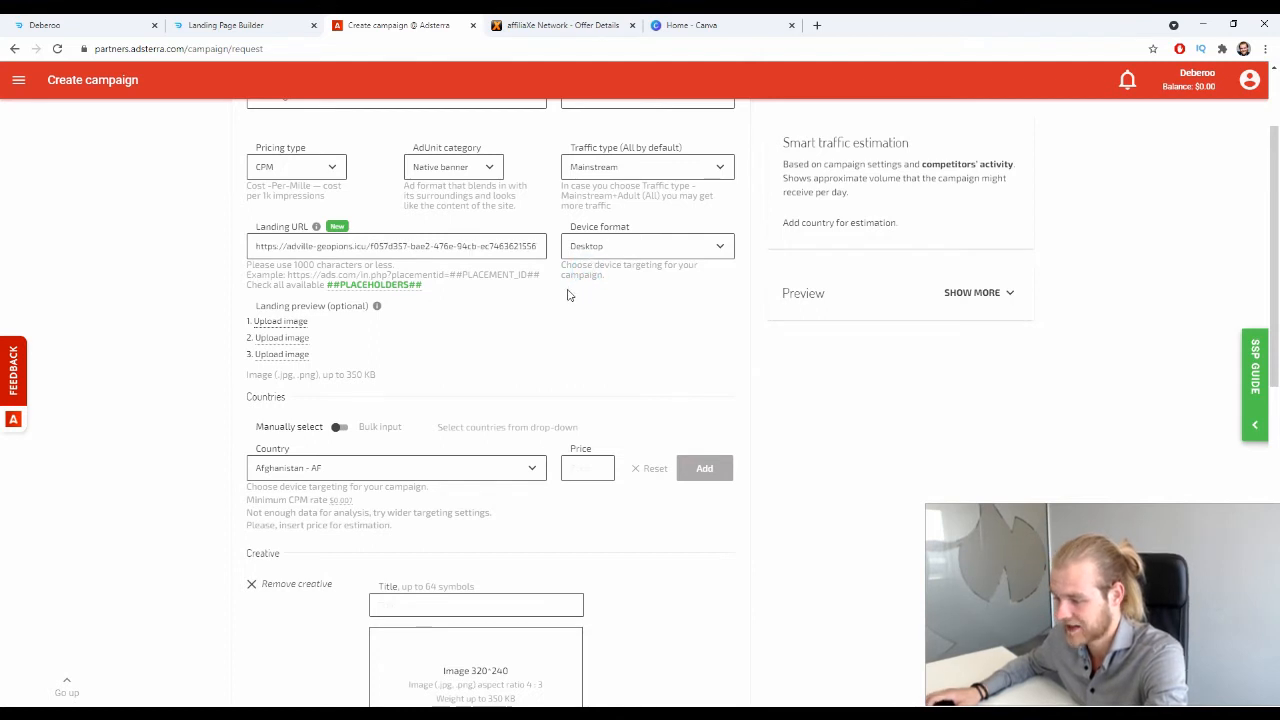
scroll(434, 263, down, 1)
scroll(350, 256, up, 1)
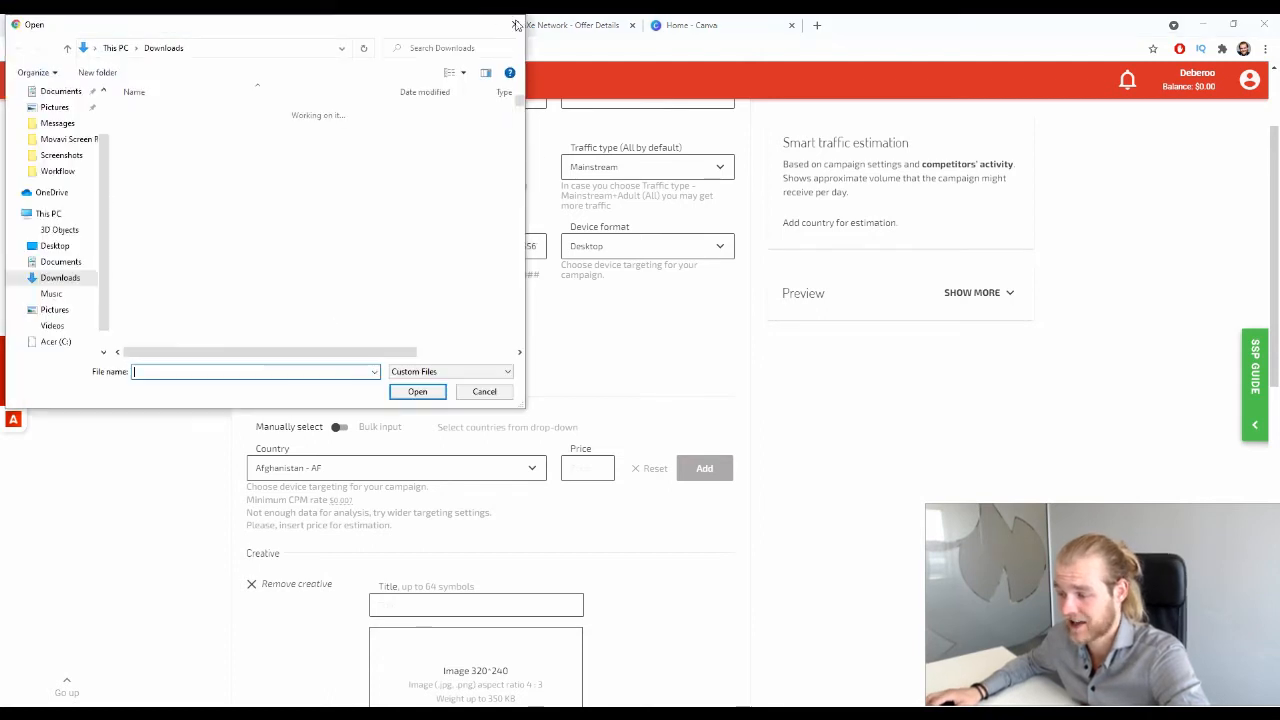
click(518, 23)
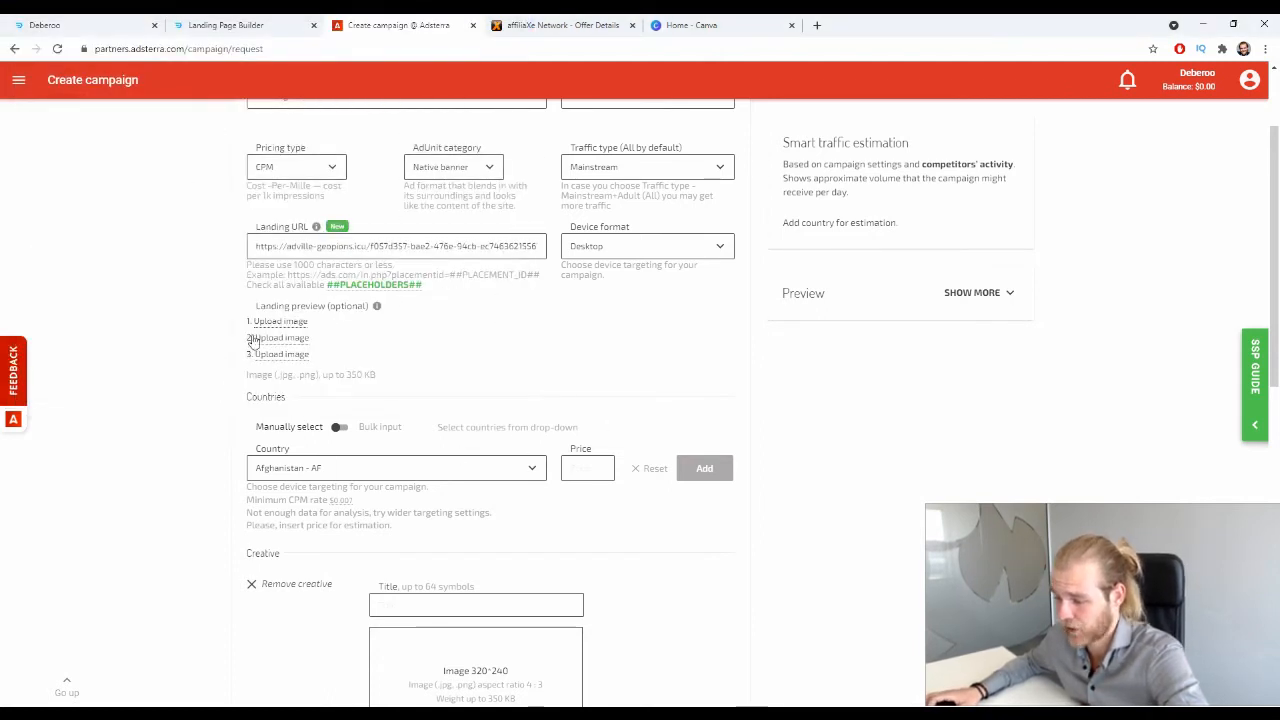
Step: Add United States - US as the target country at the recommended CPM price of $0.1
scroll(400, 300, down, 1)
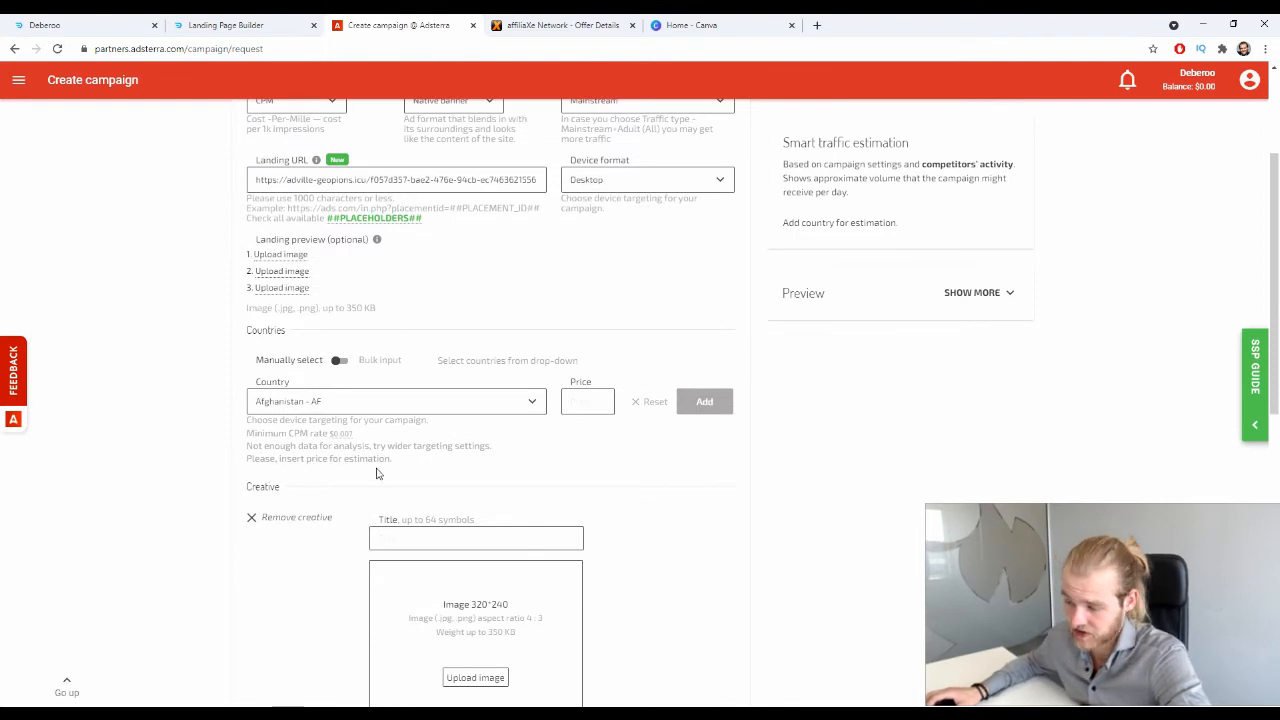
scroll(240, 400, down, 1)
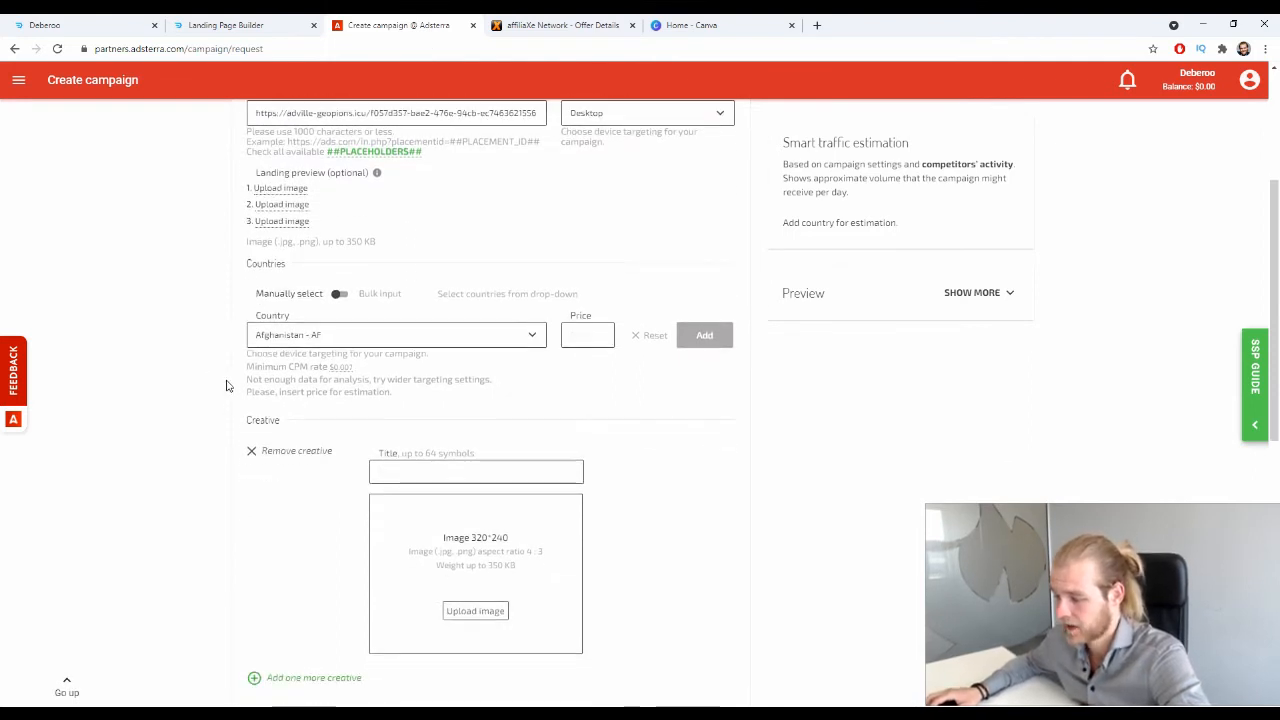
click(328, 334)
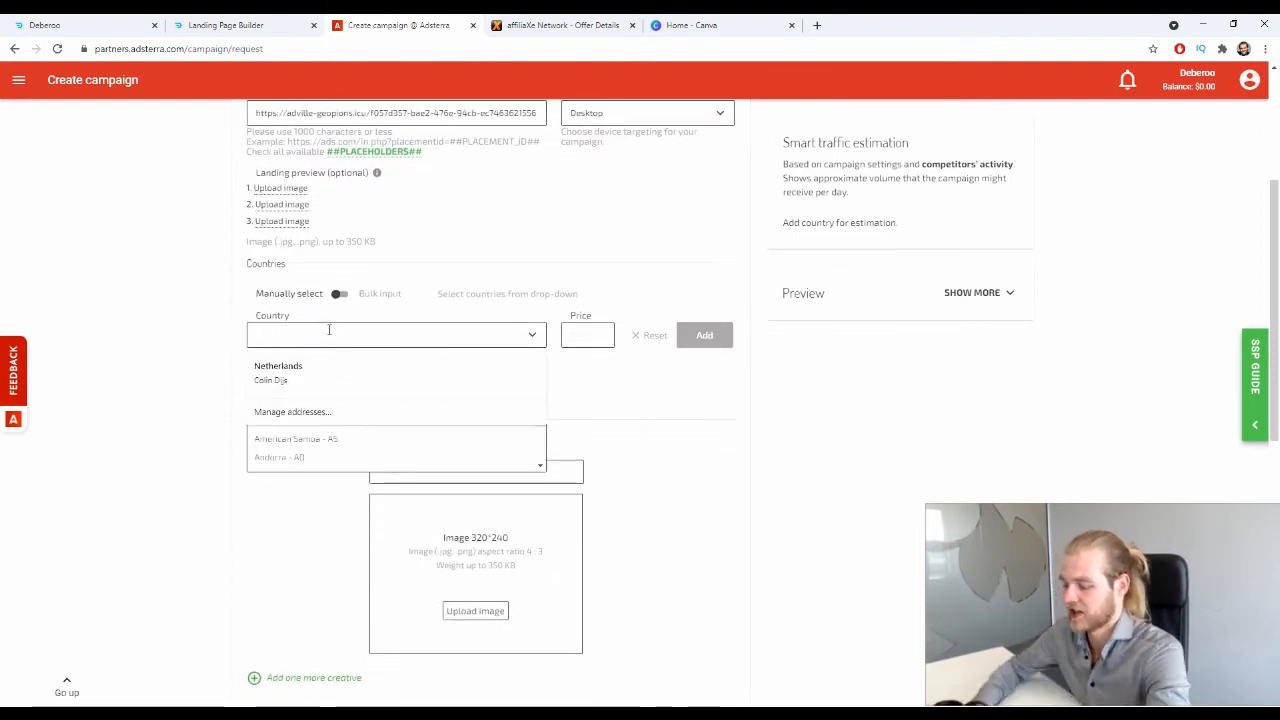
text(uni)
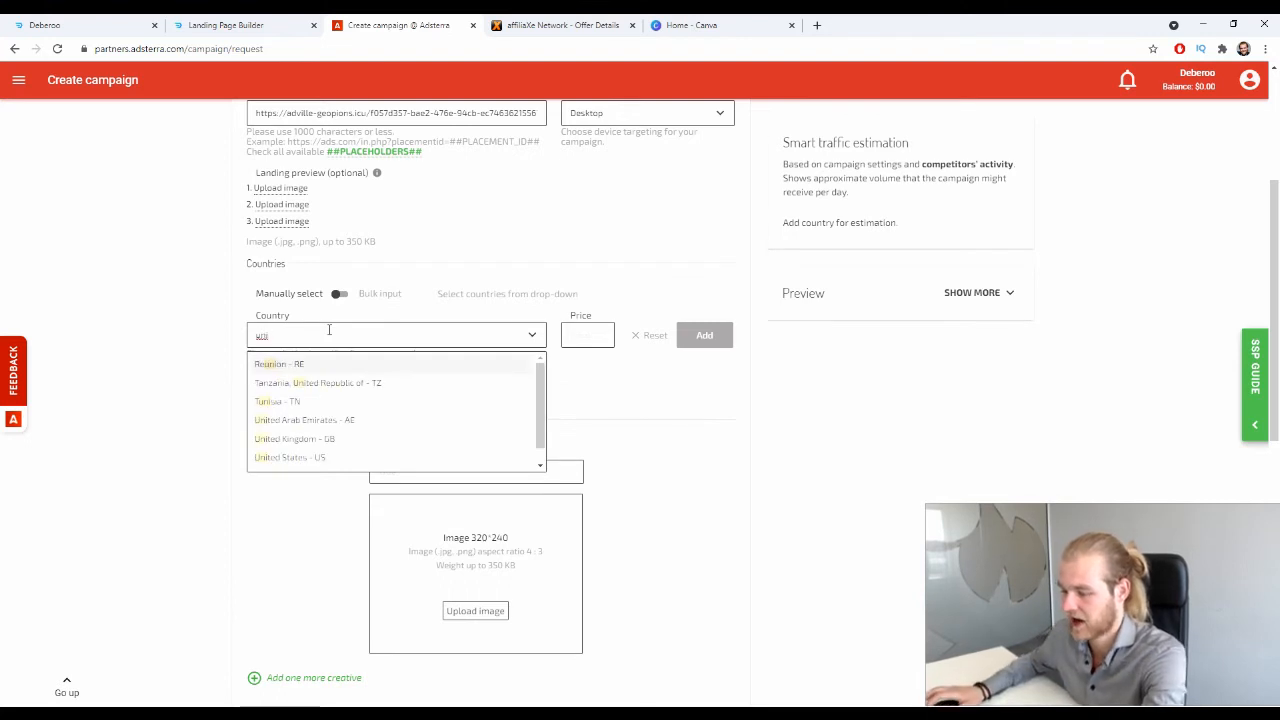
text(ted)
click(356, 424)
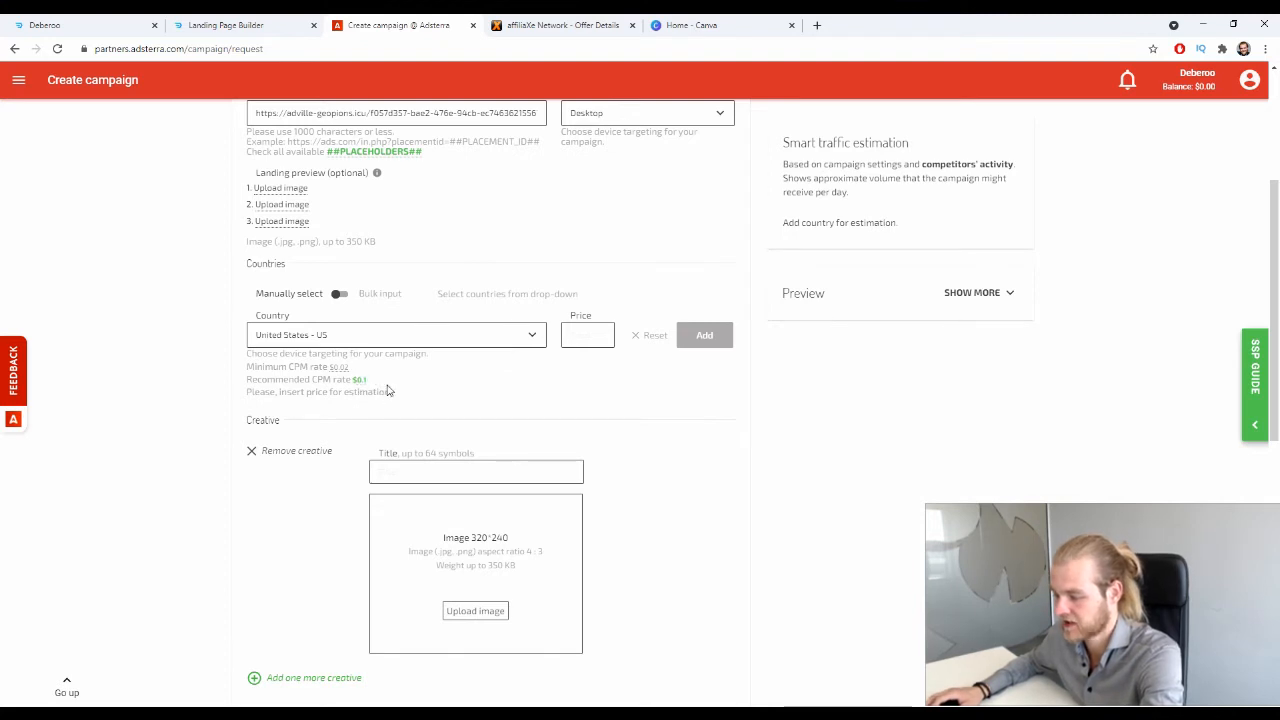
click(360, 388)
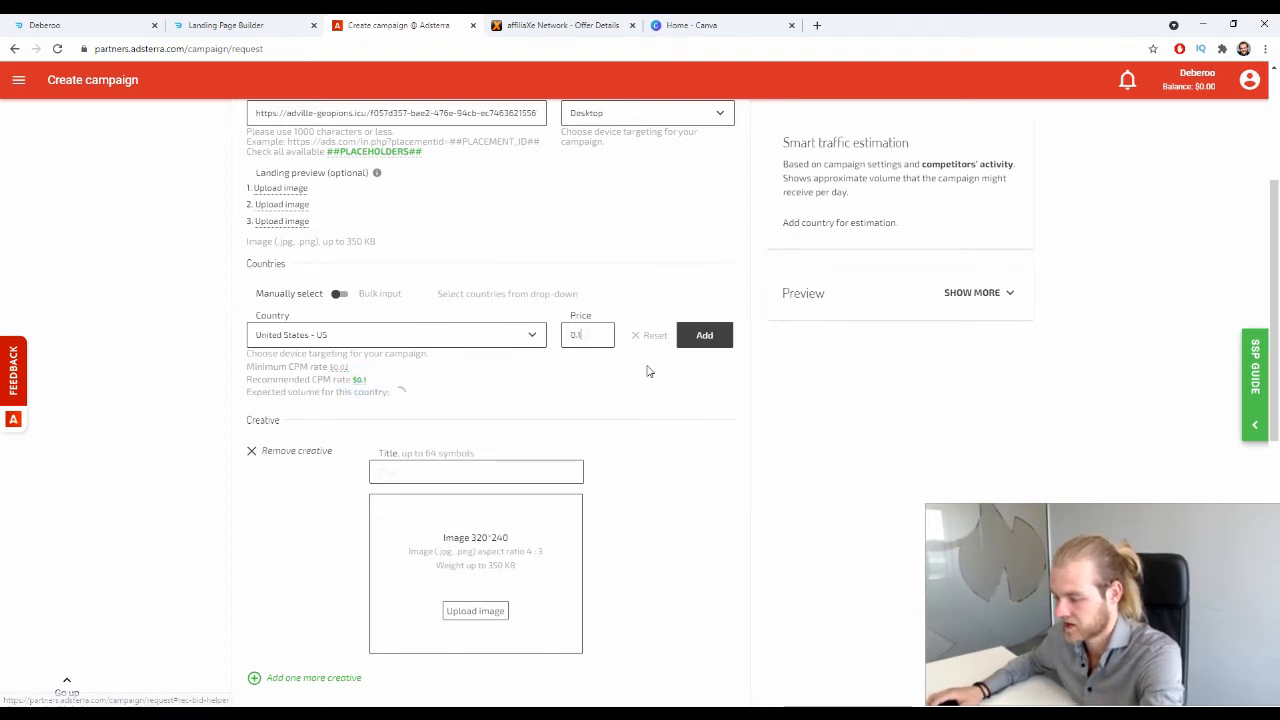
click(706, 335)
Step: Title the native banner creative "Your Insurance Company is Ripping You Off!"
scroll(711, 603, down, 2)
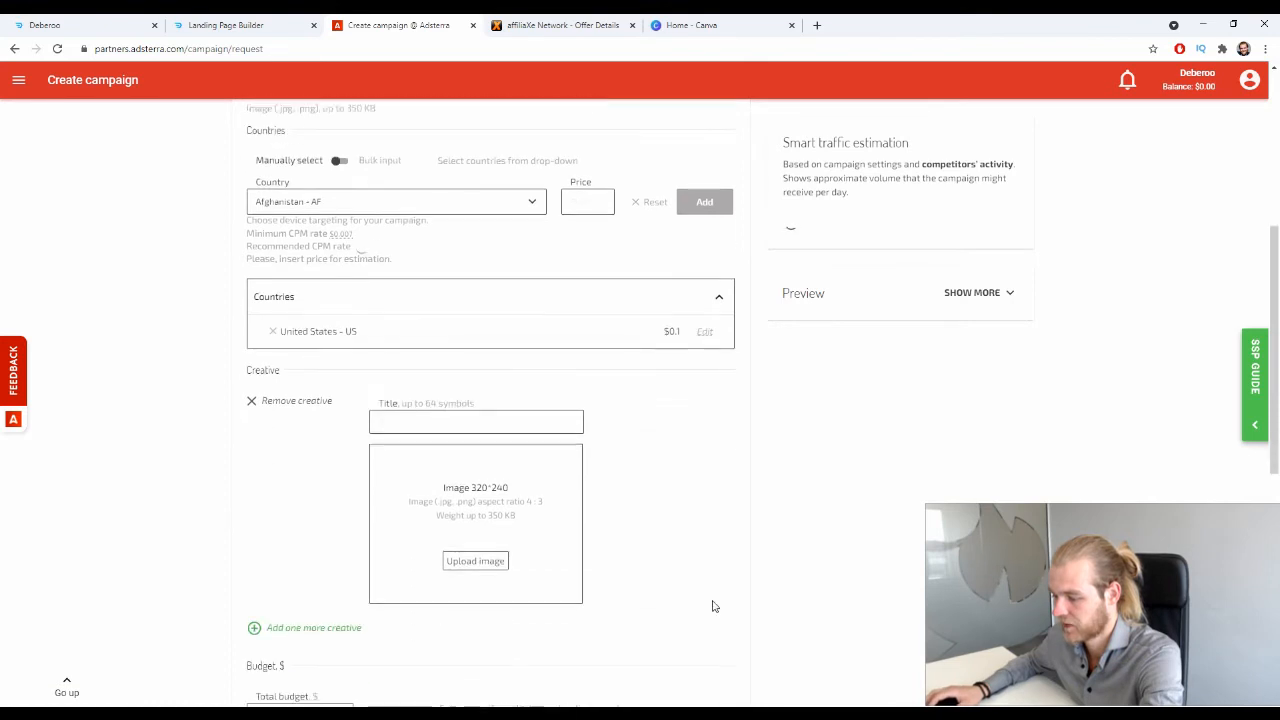
scroll(743, 507, down, 2)
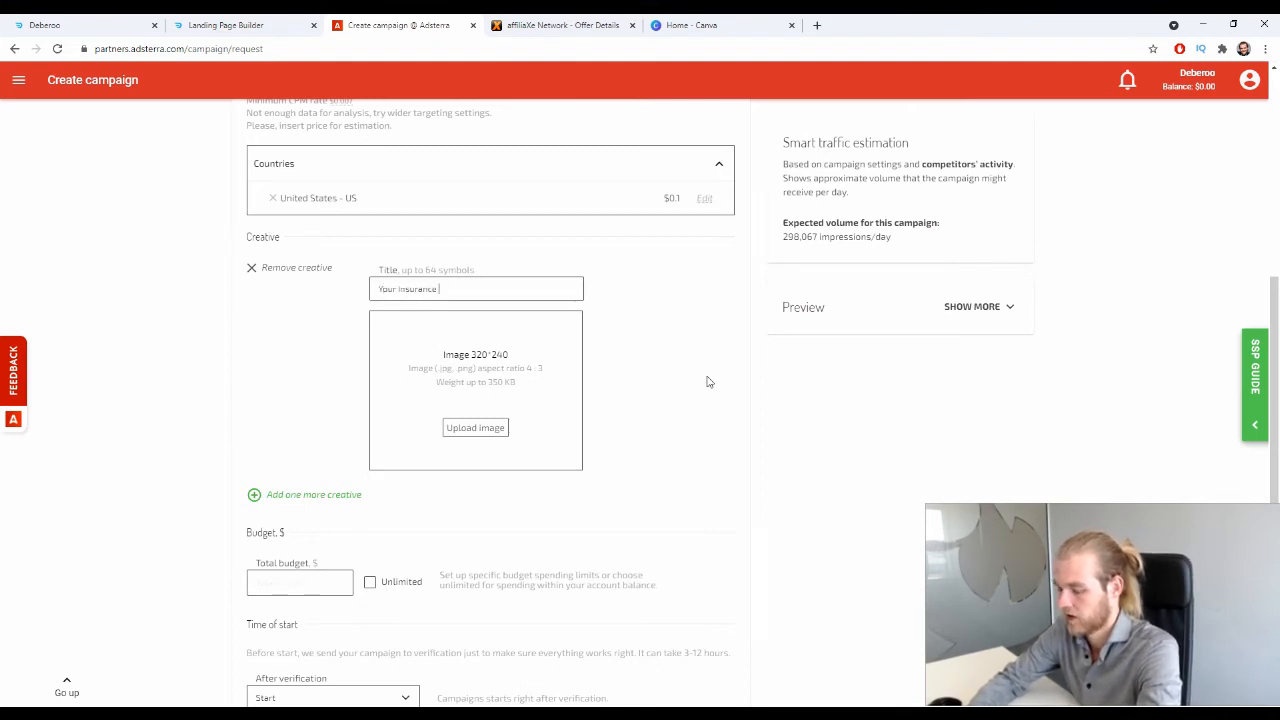
text(Company is Ripping You Off.)
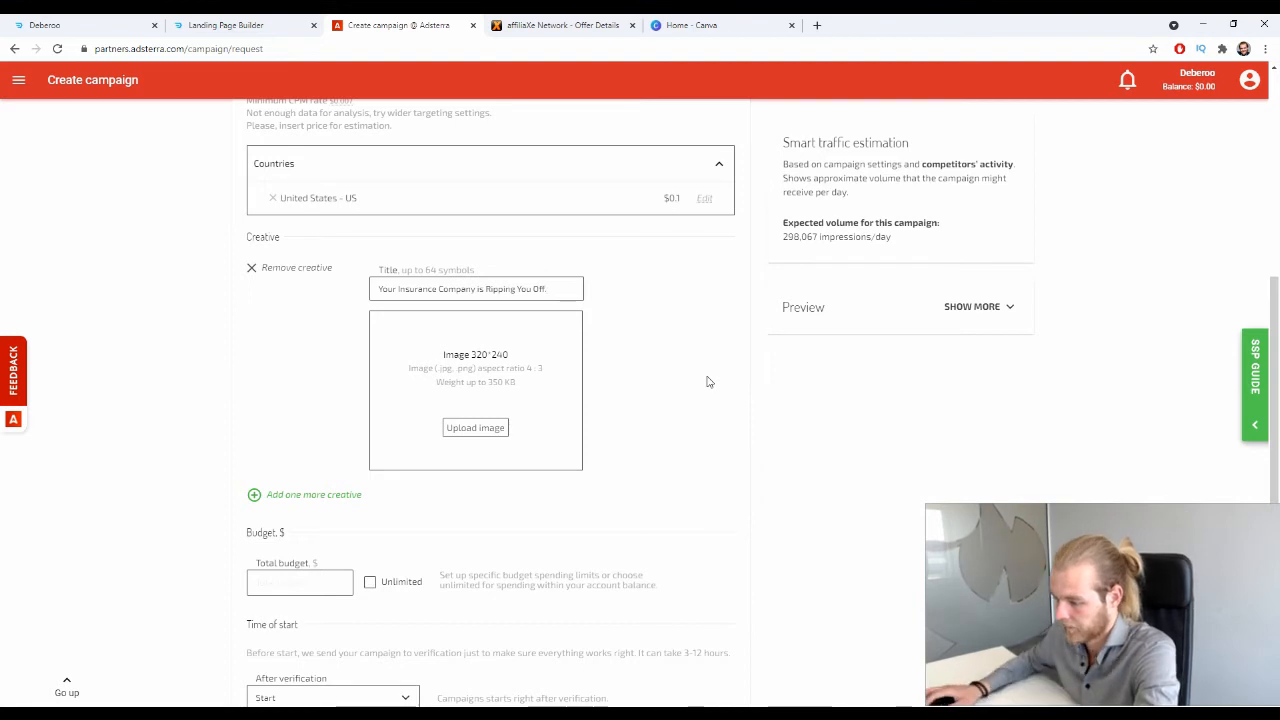
key(BackSpace)
text(!)
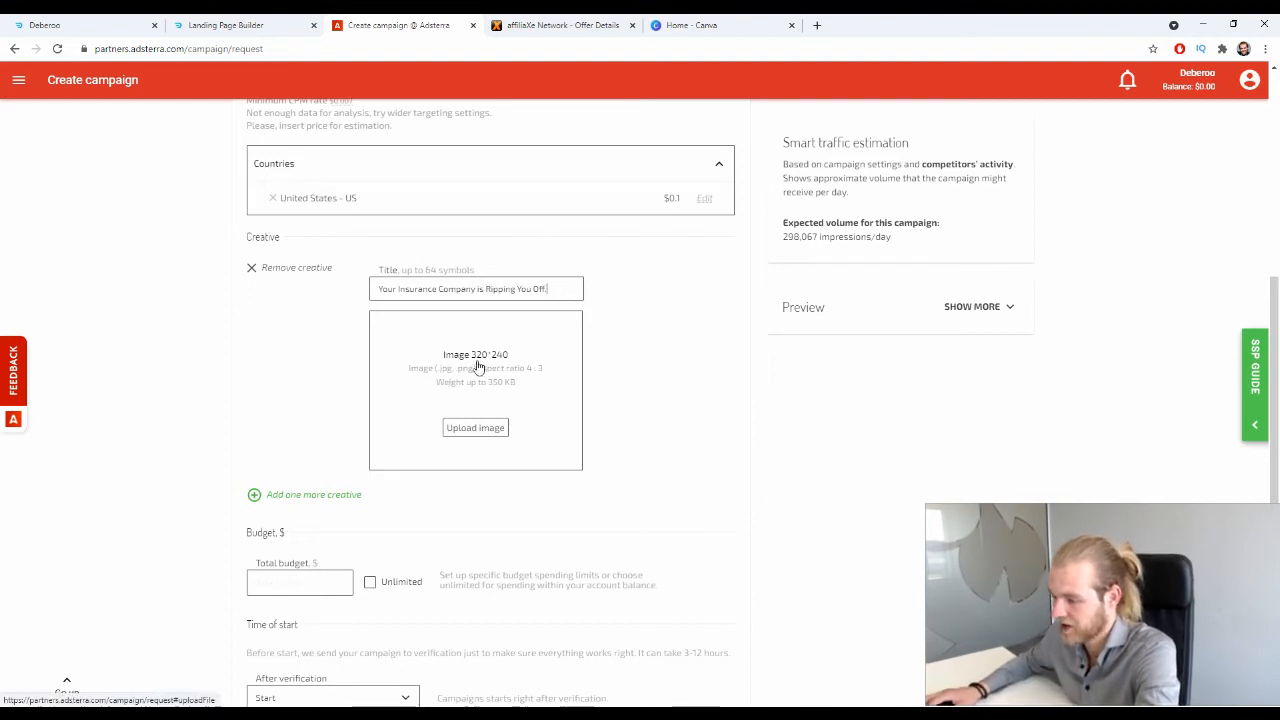
Step: Switch to Canva and create a new custom-size design of 320 × 240 px
click(718, 25)
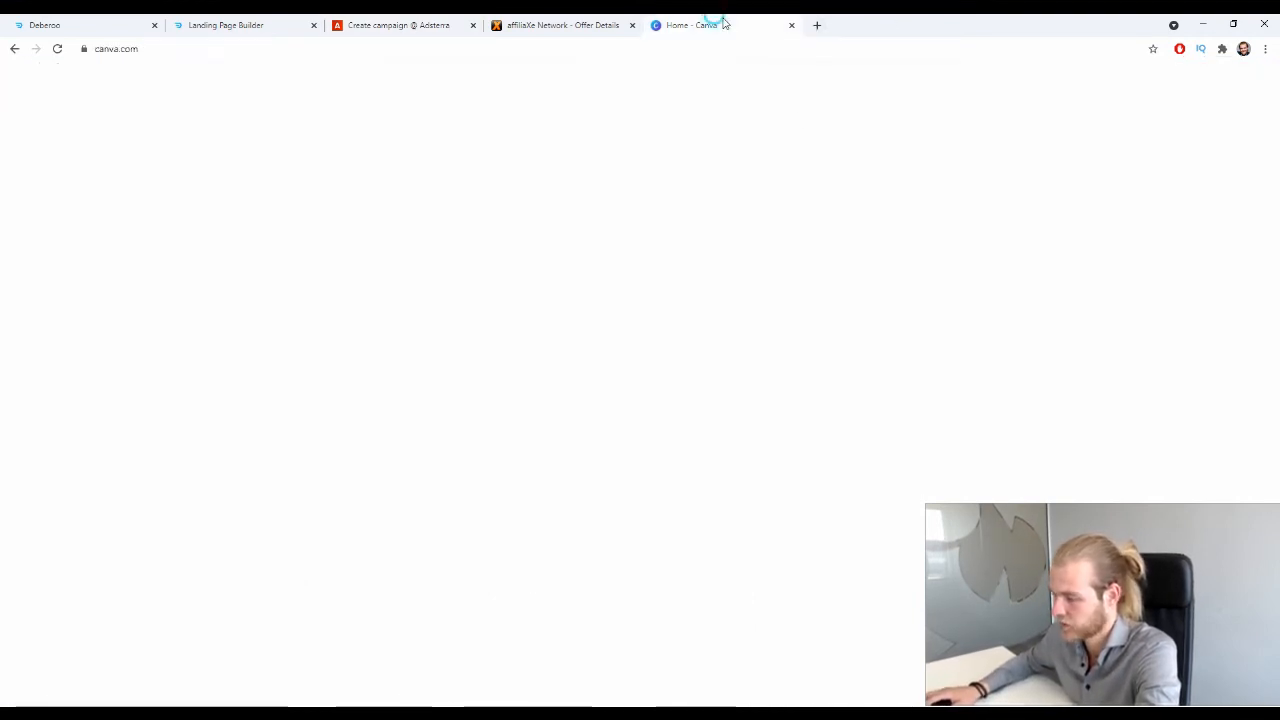
click(1188, 88)
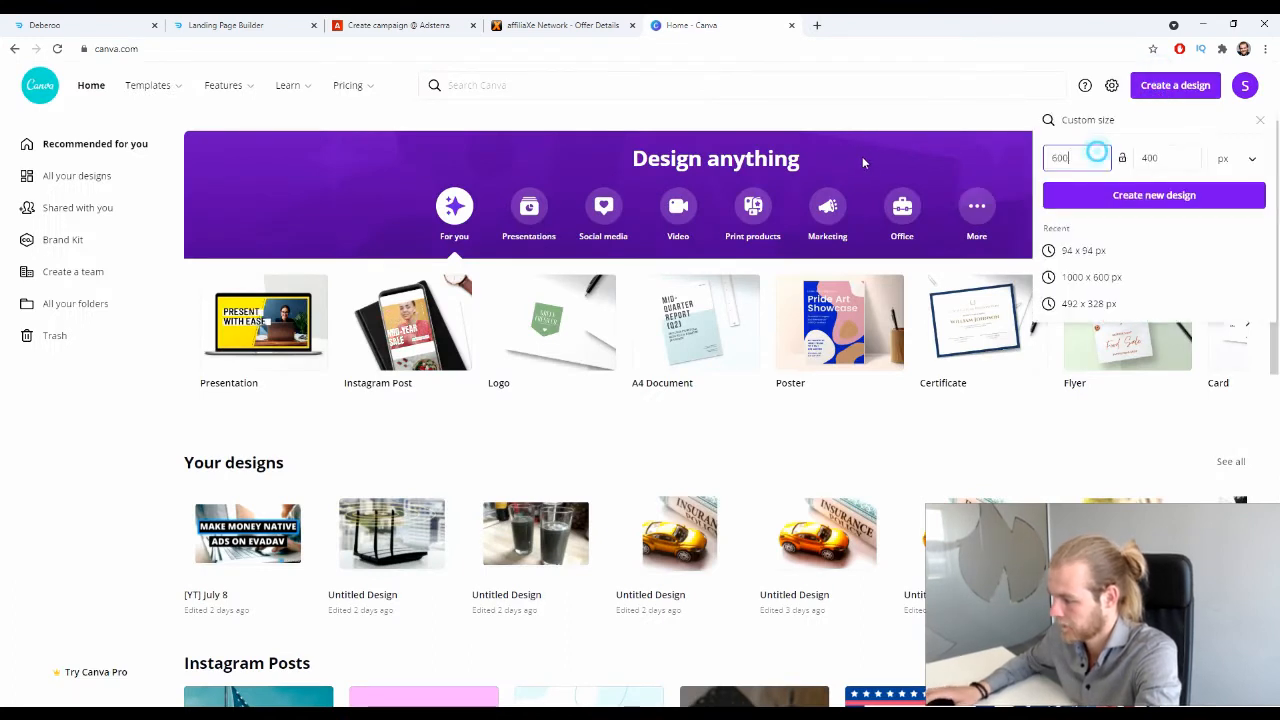
text(320)
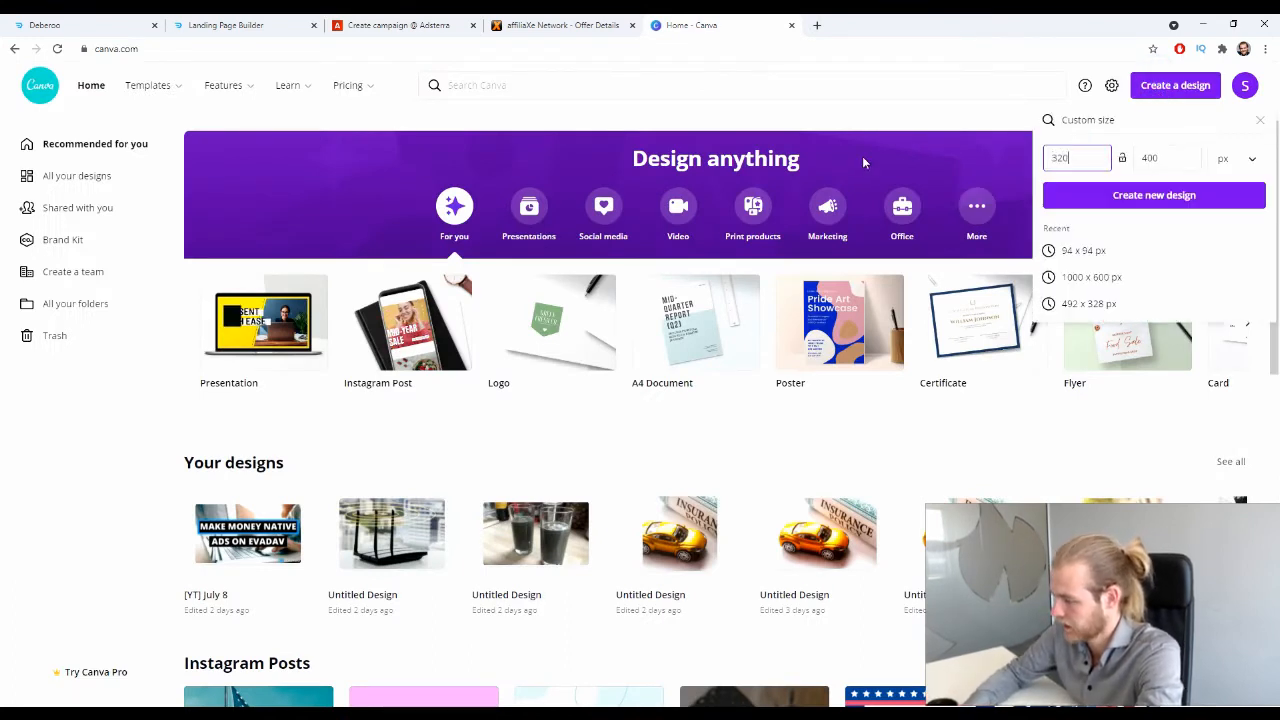
key(Tab)
text(240)
key(Return)
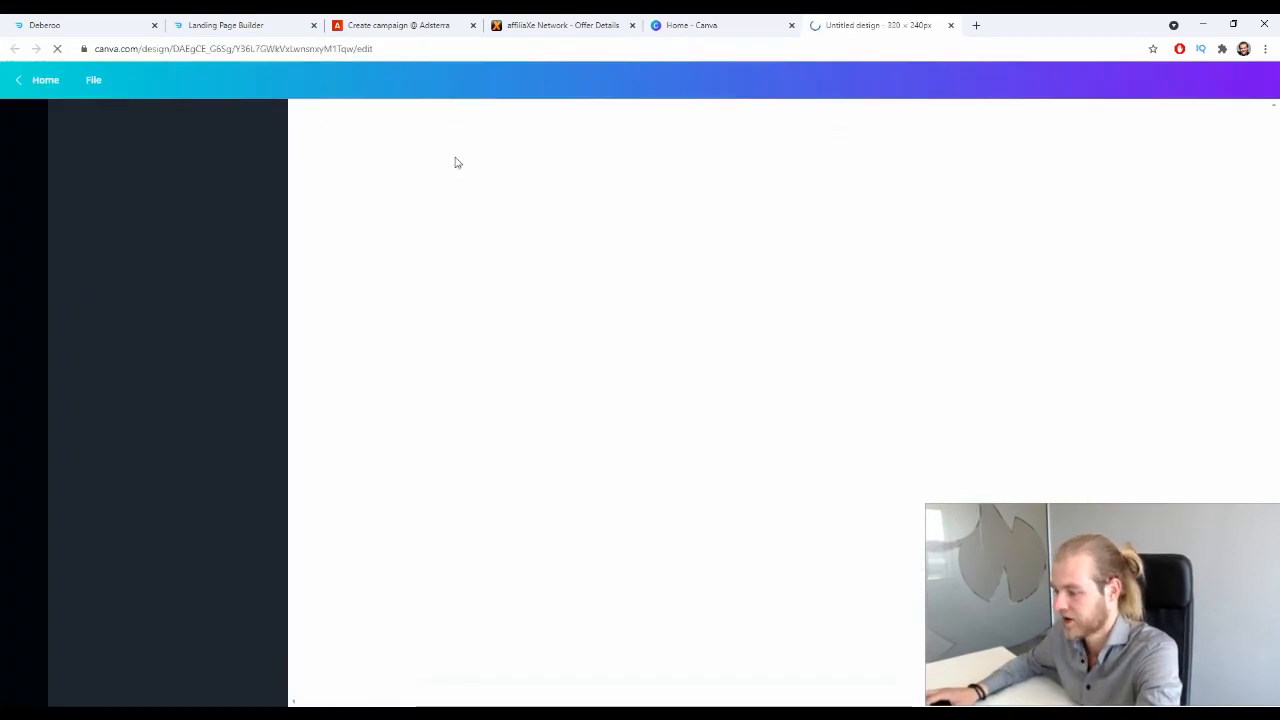
Step: Search Google Images for "insurance is ripping us off" in a new tab and browse the results for a suitable banner picture
click(973, 31)
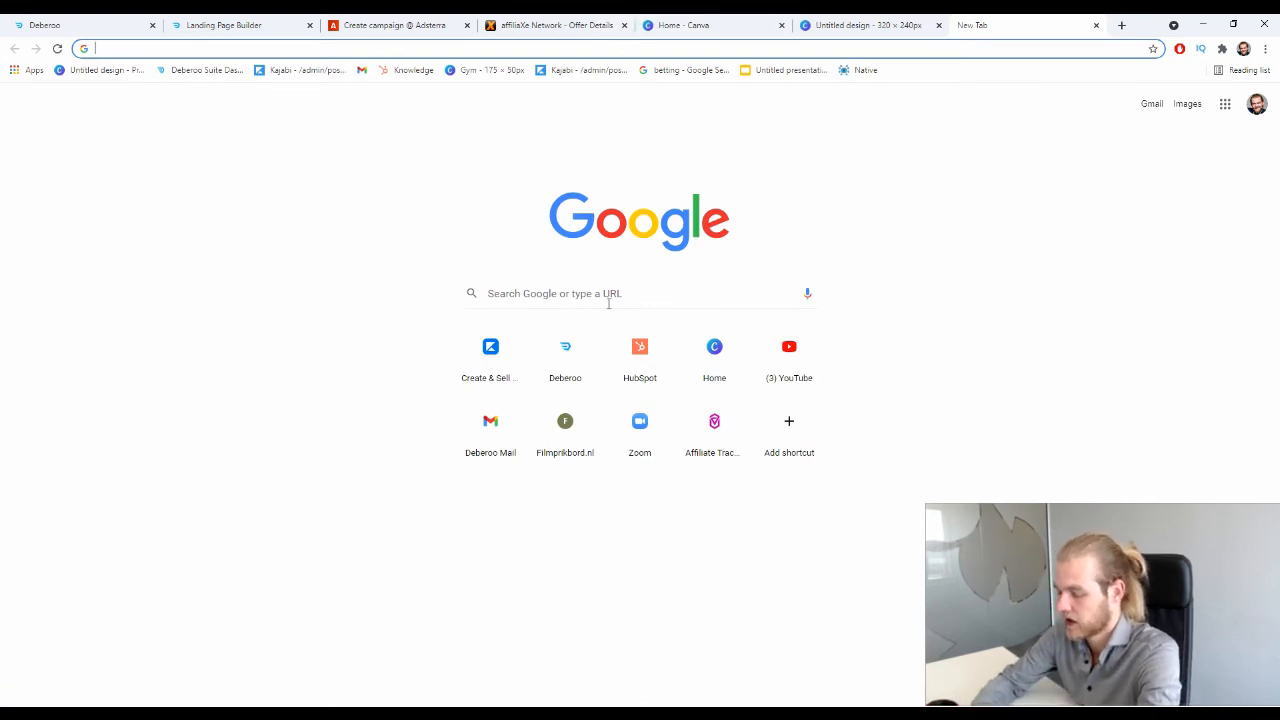
text(isurance)
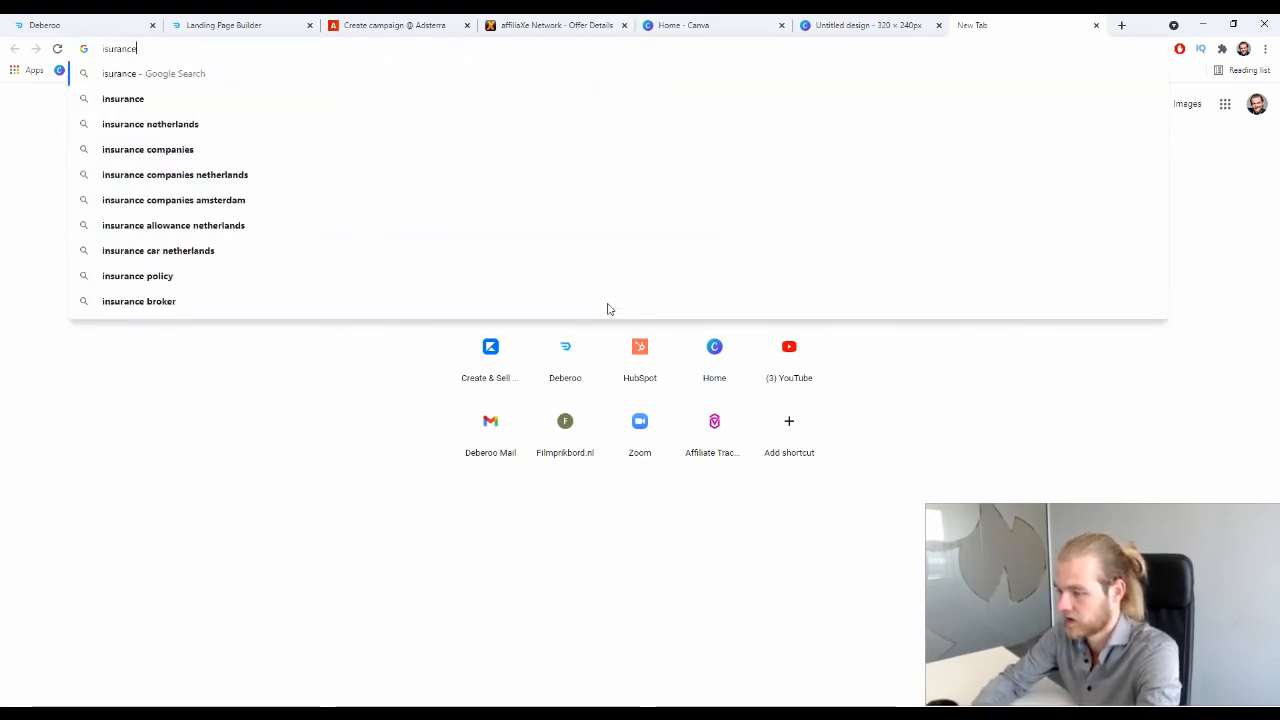
text( is ripping)
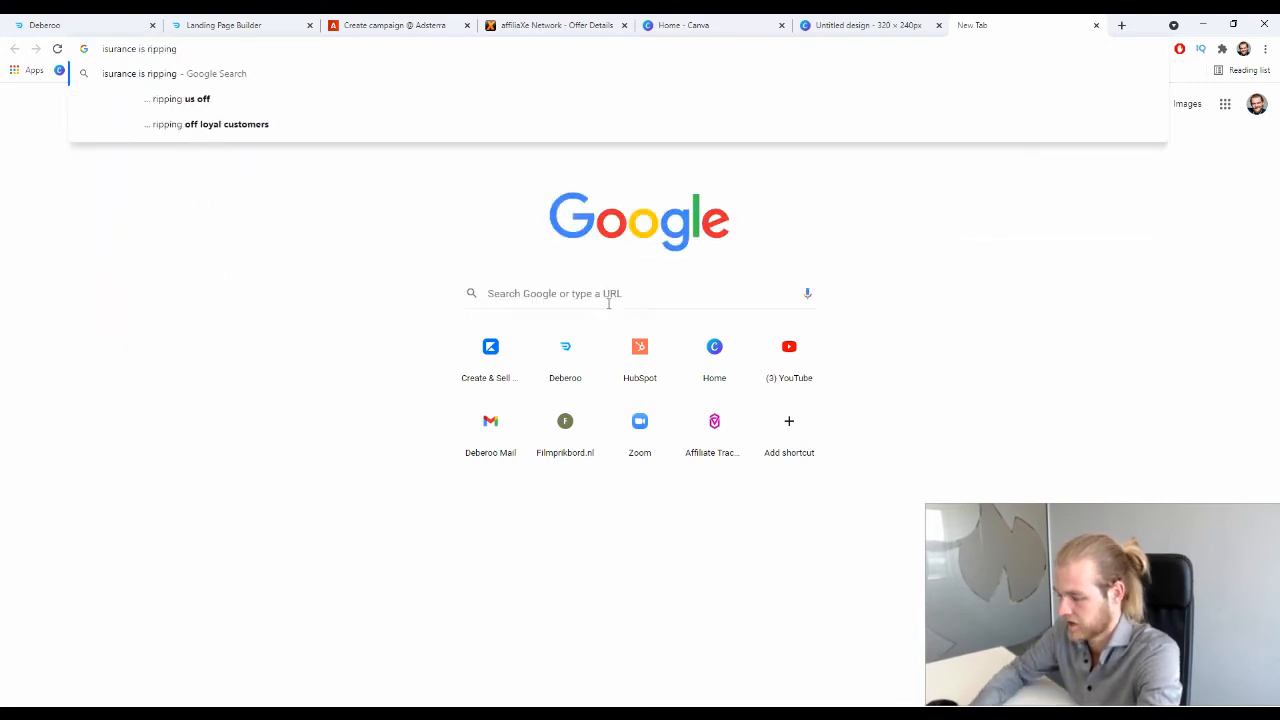
key(Down)
key(Return)
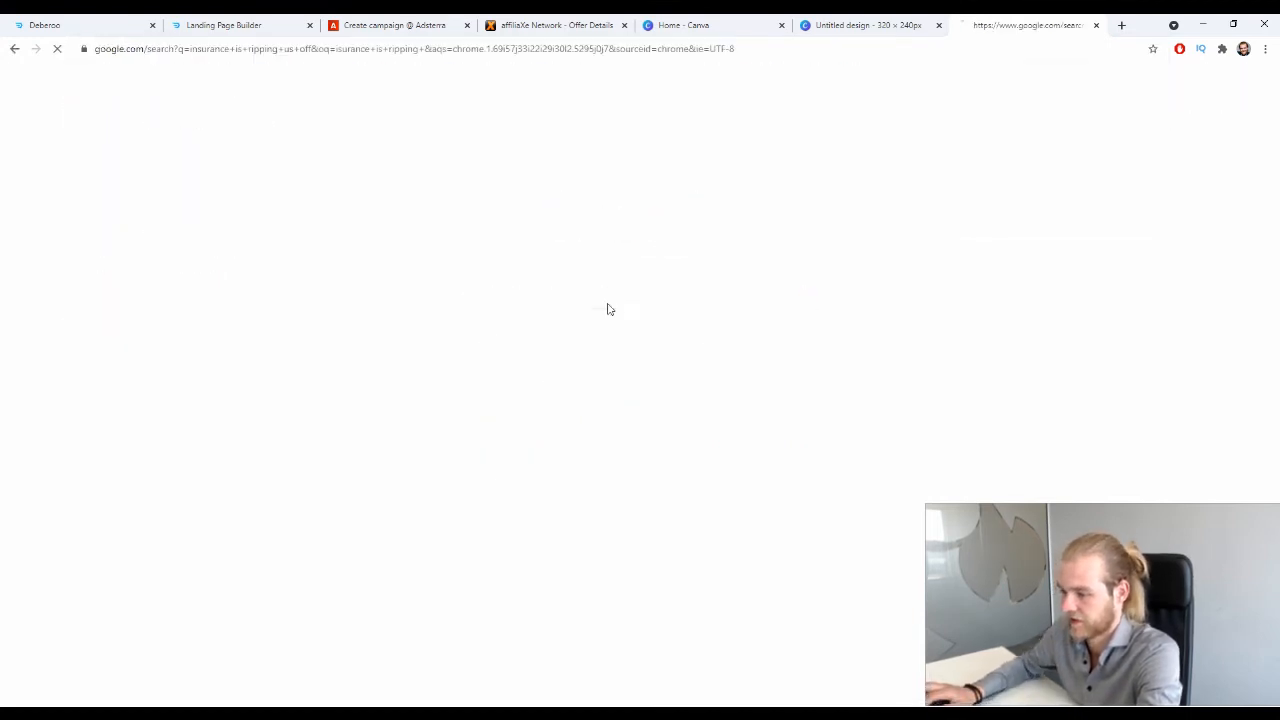
click(185, 134)
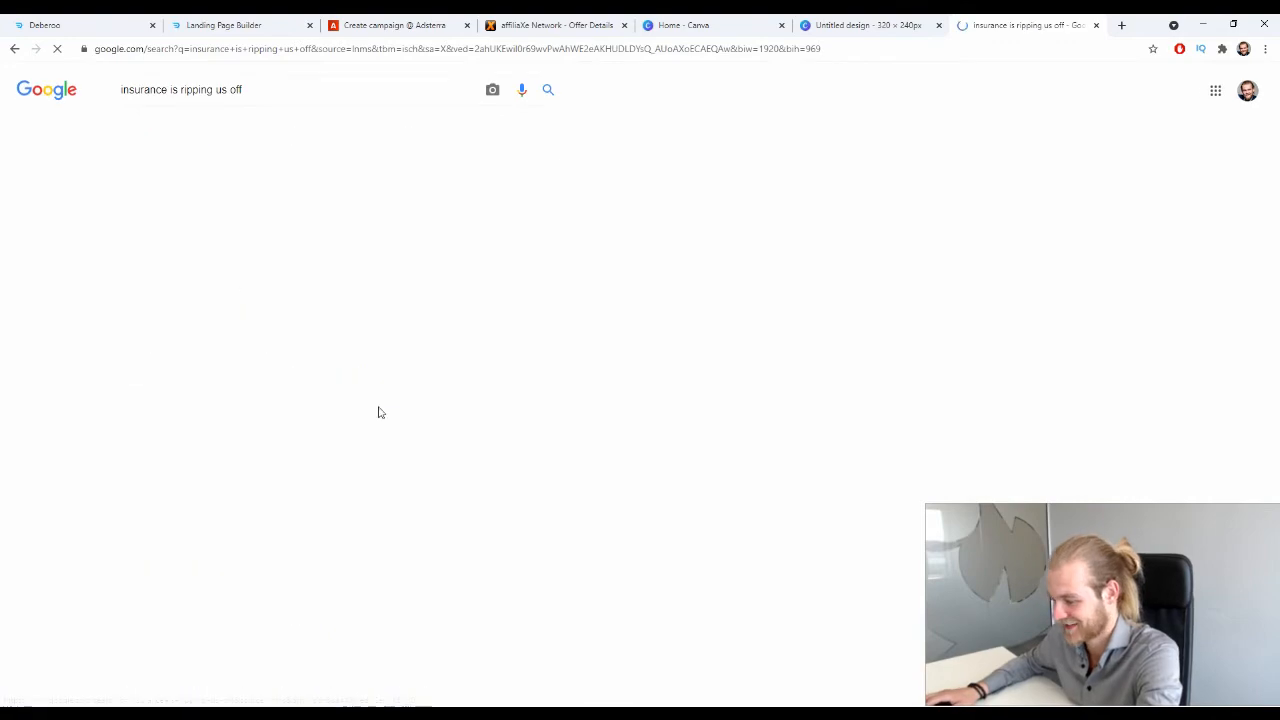
scroll(626, 305, down, 3)
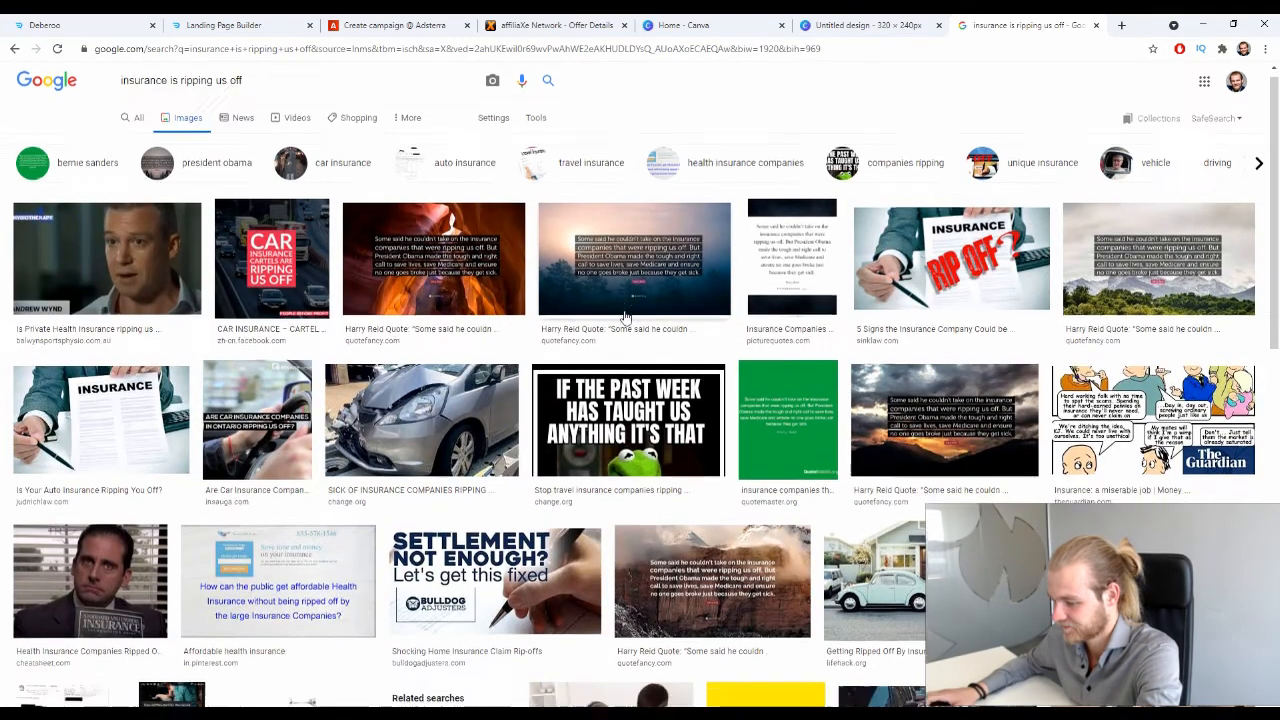
scroll(626, 305, down, 1)
scroll(155, 290, up, 2)
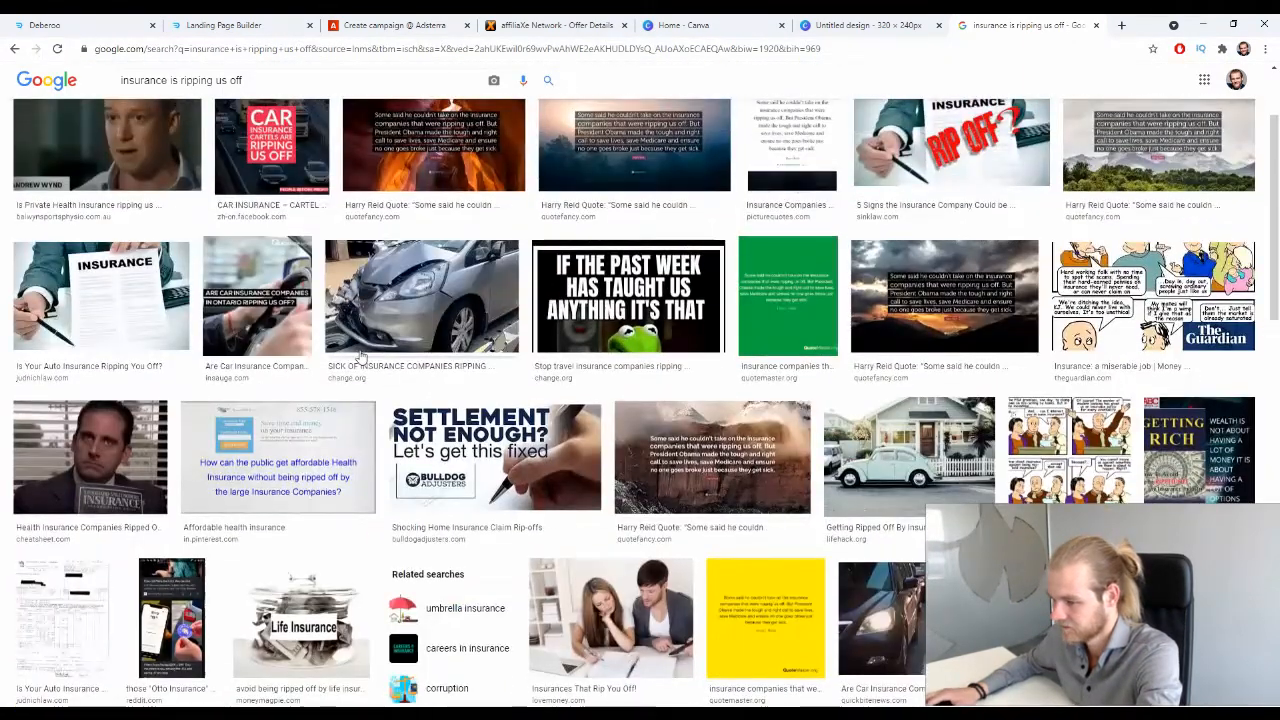
Step: Preview the insurance document picture and the hands-with-cash picture, and look through the remaining image results for a banner picture
click(155, 290)
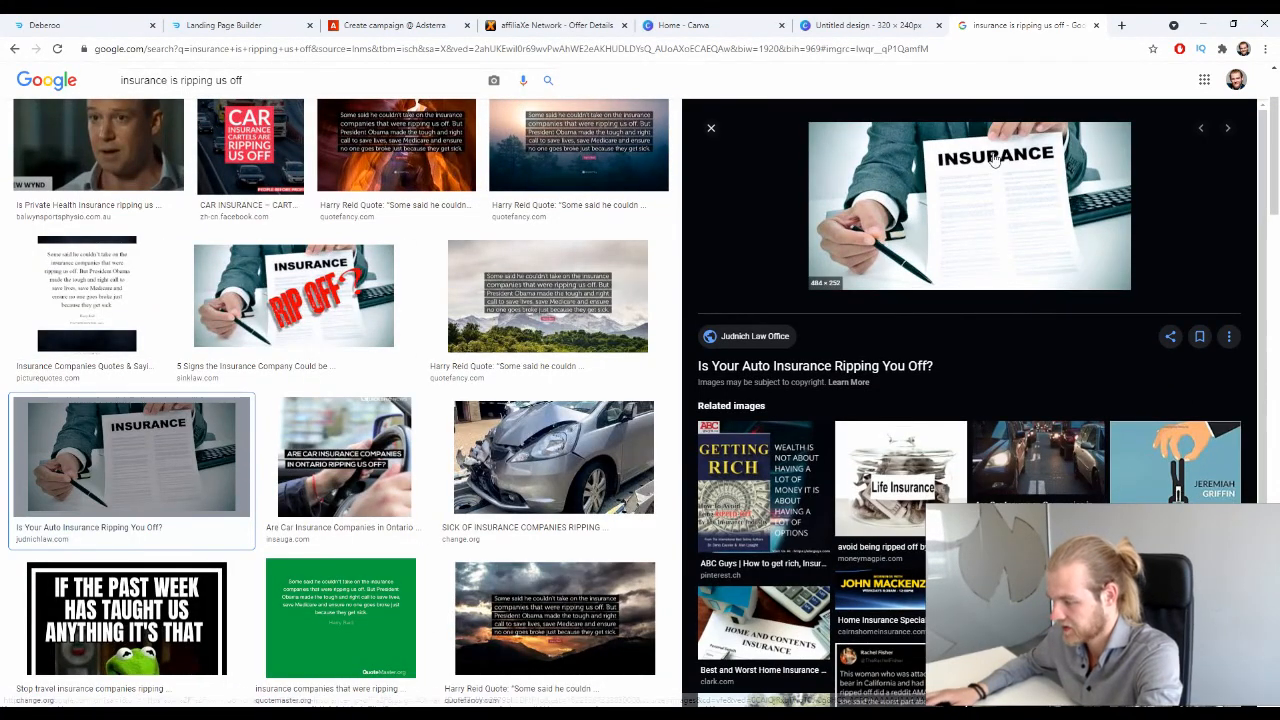
scroll(1008, 150, down, 2)
scroll(1014, 151, up, 2)
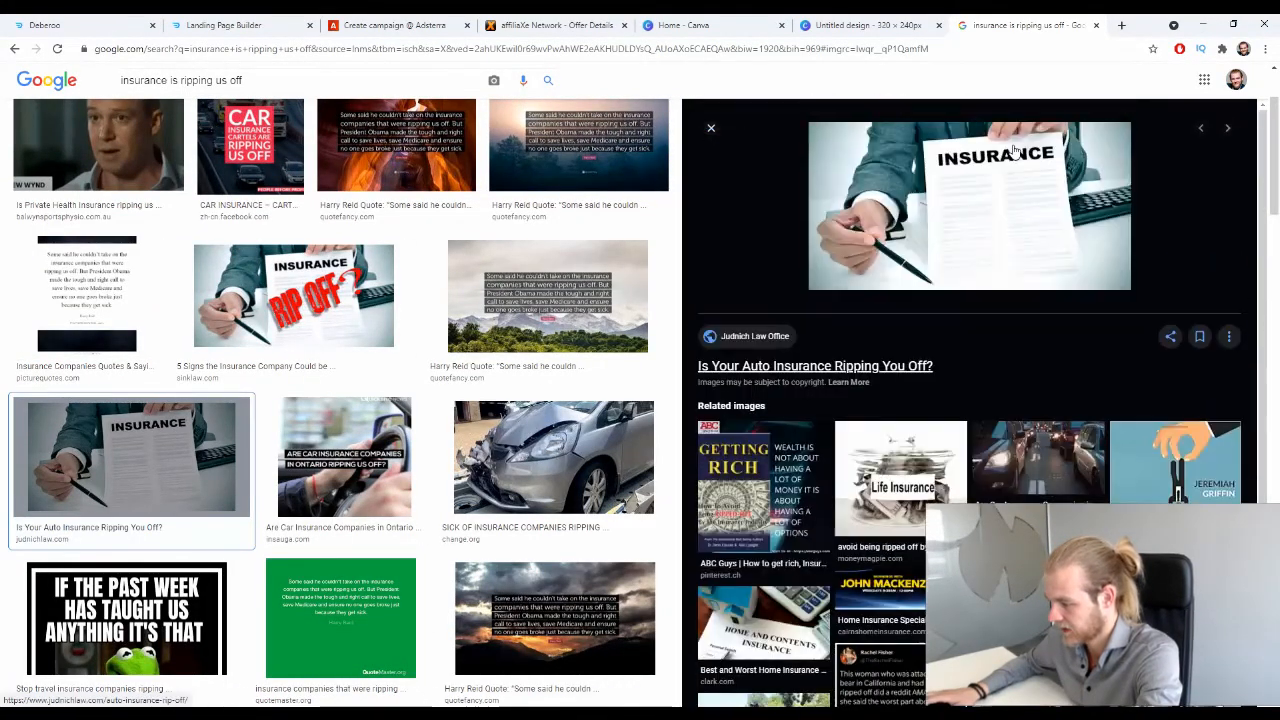
scroll(1050, 165, down, 2)
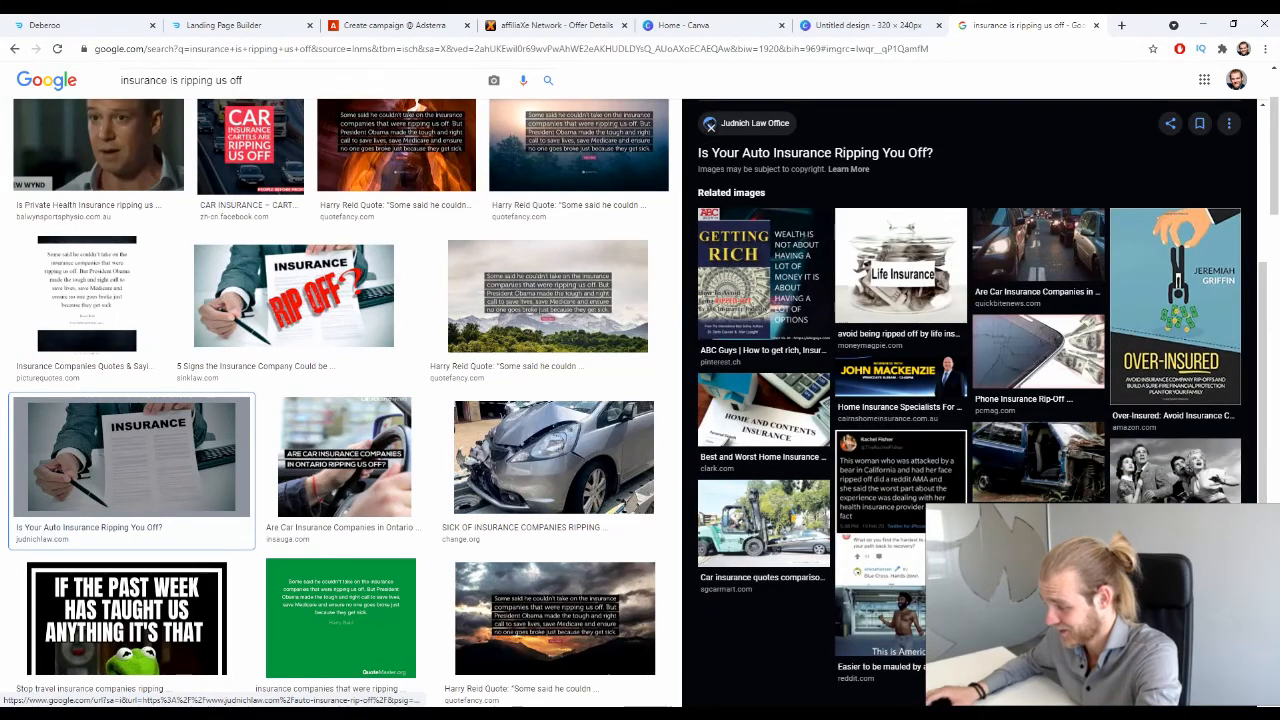
scroll(570, 440, down, 3)
scroll(546, 433, down, 2)
scroll(548, 430, down, 2)
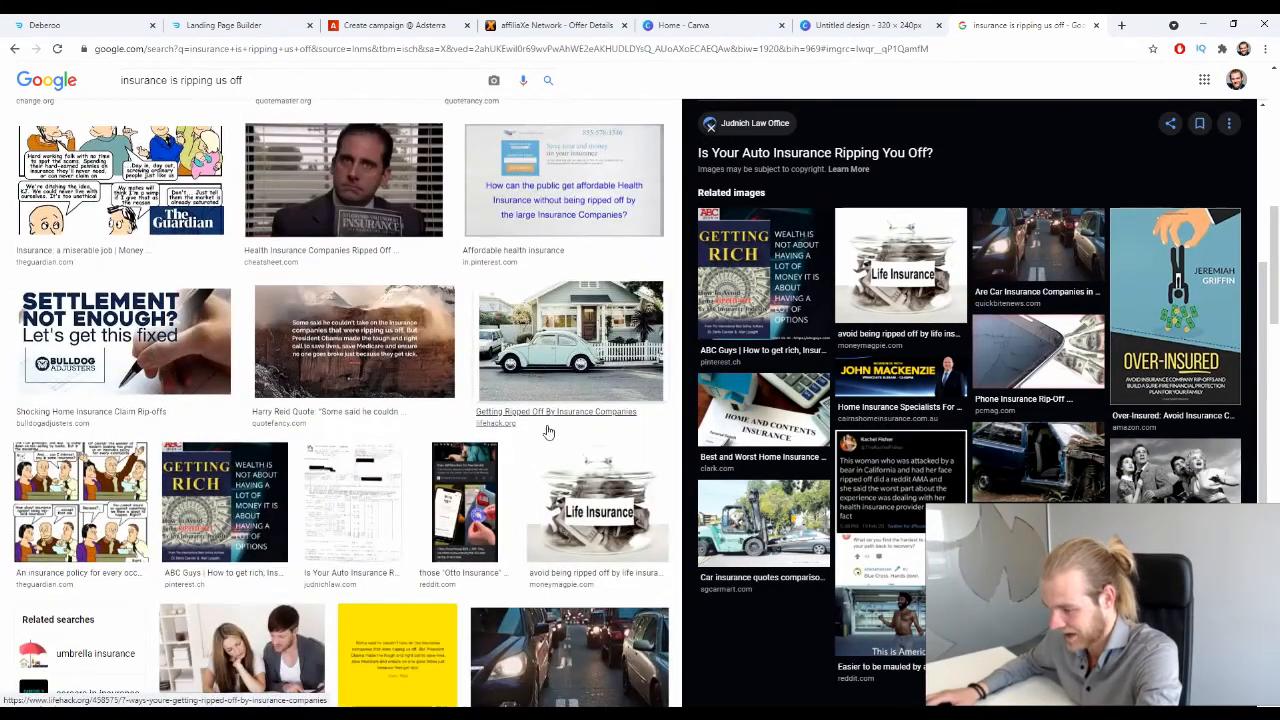
scroll(553, 425, down, 5)
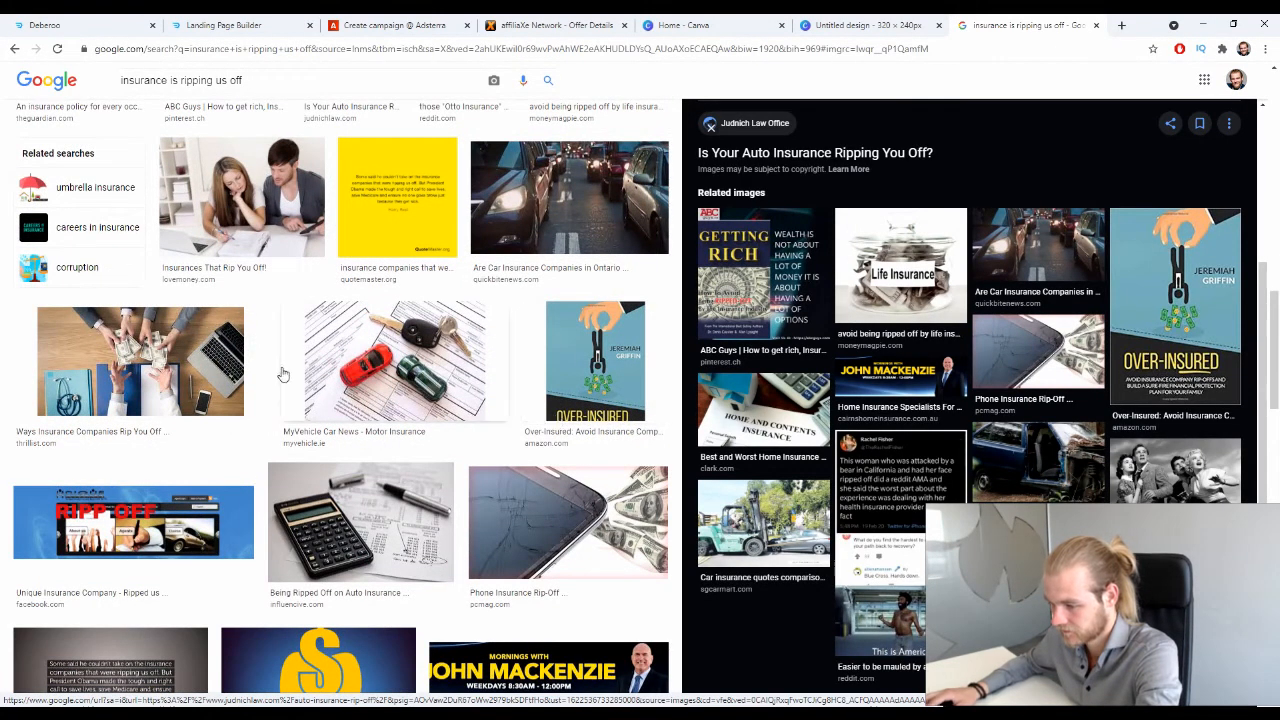
click(194, 343)
scroll(215, 330, down, 8)
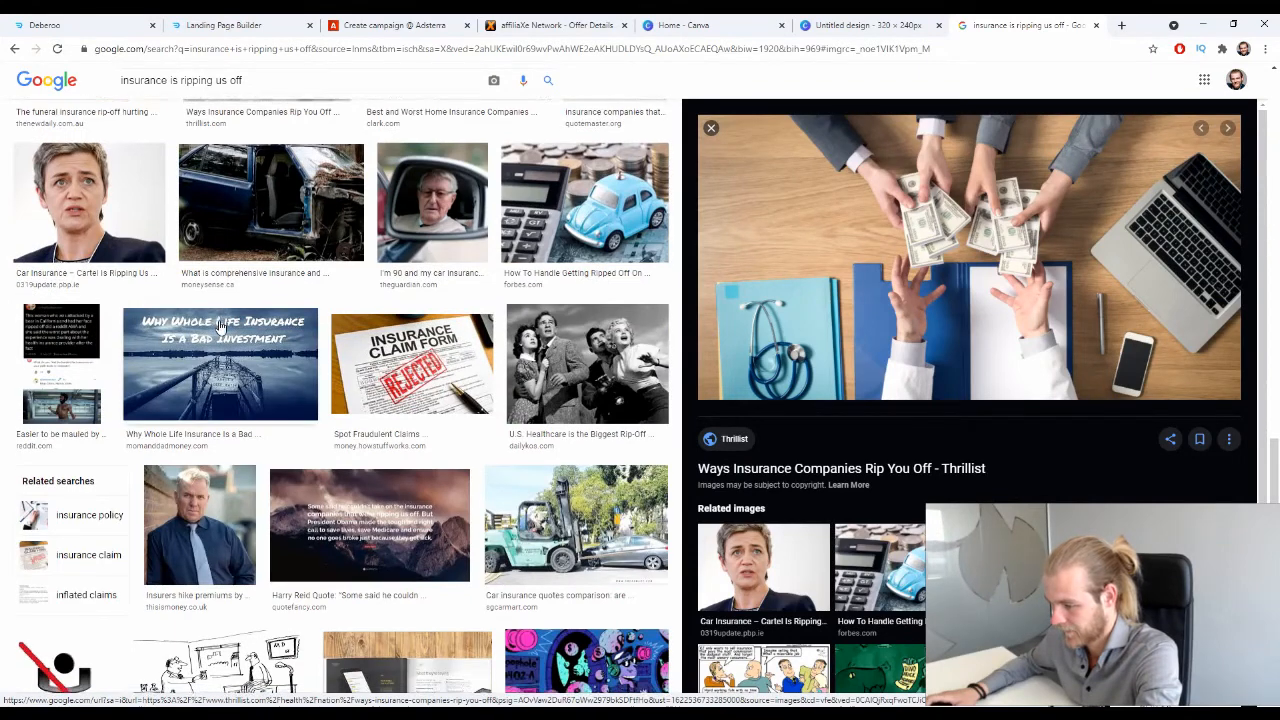
scroll(220, 328, down, 7)
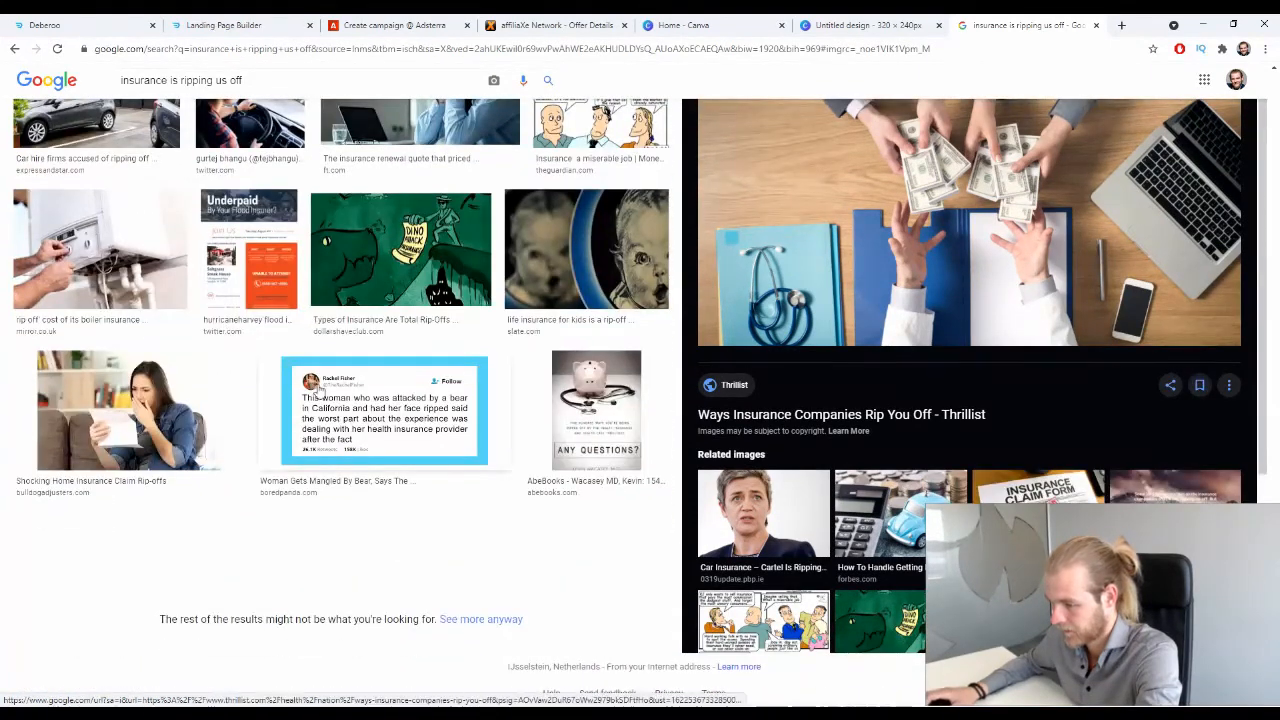
Step: Search Google Images for "insurance companies expensive"
triple_click(286, 80)
text(ins)
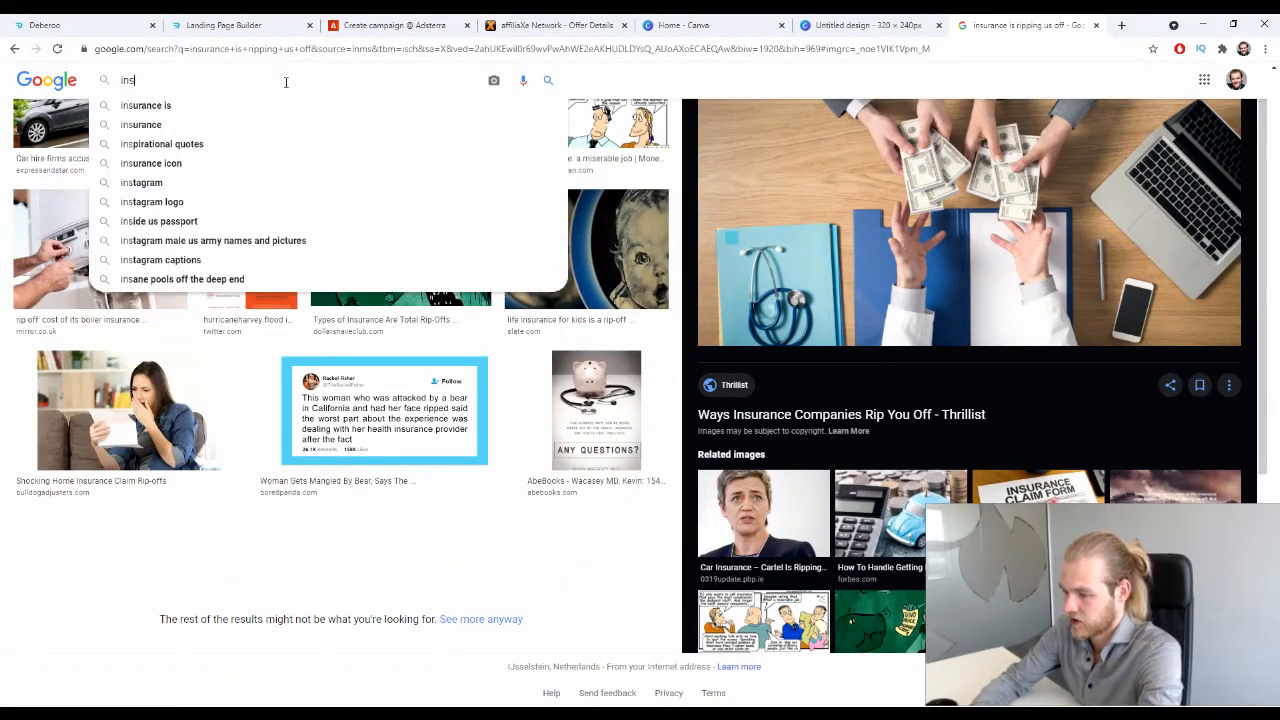
text(ura)
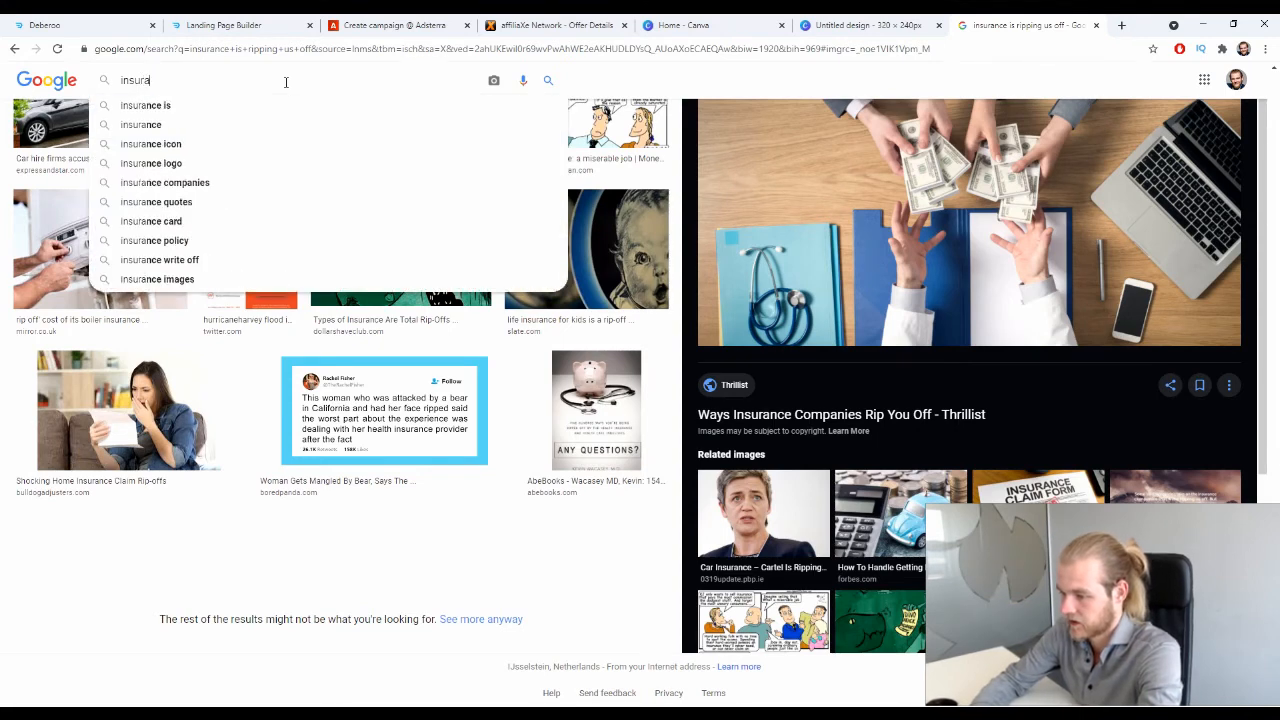
text(nce comp)
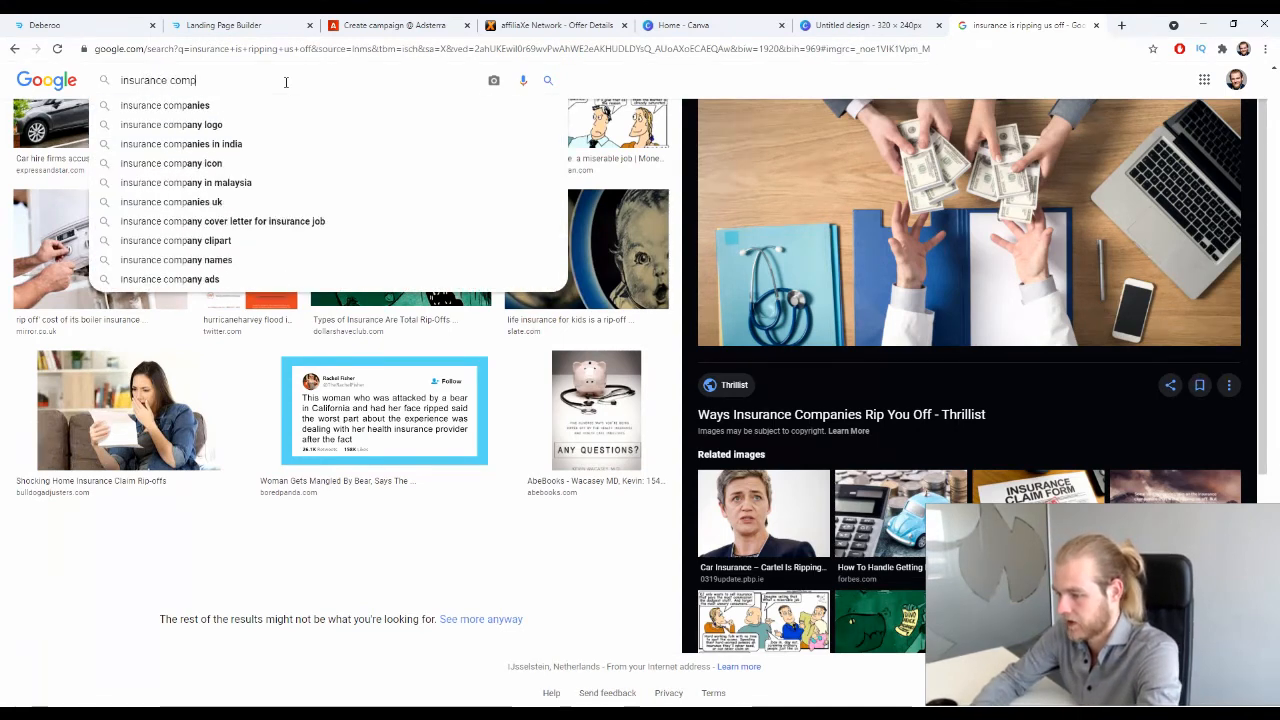
text(anies )
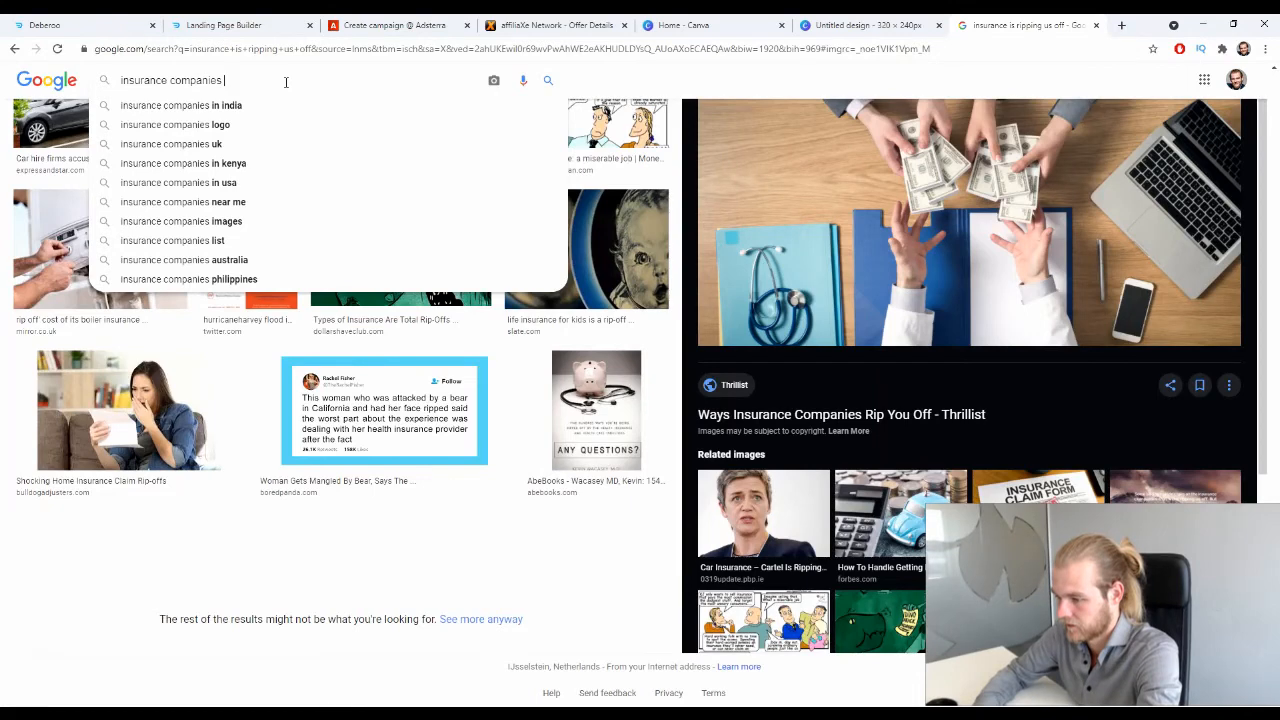
text(expe)
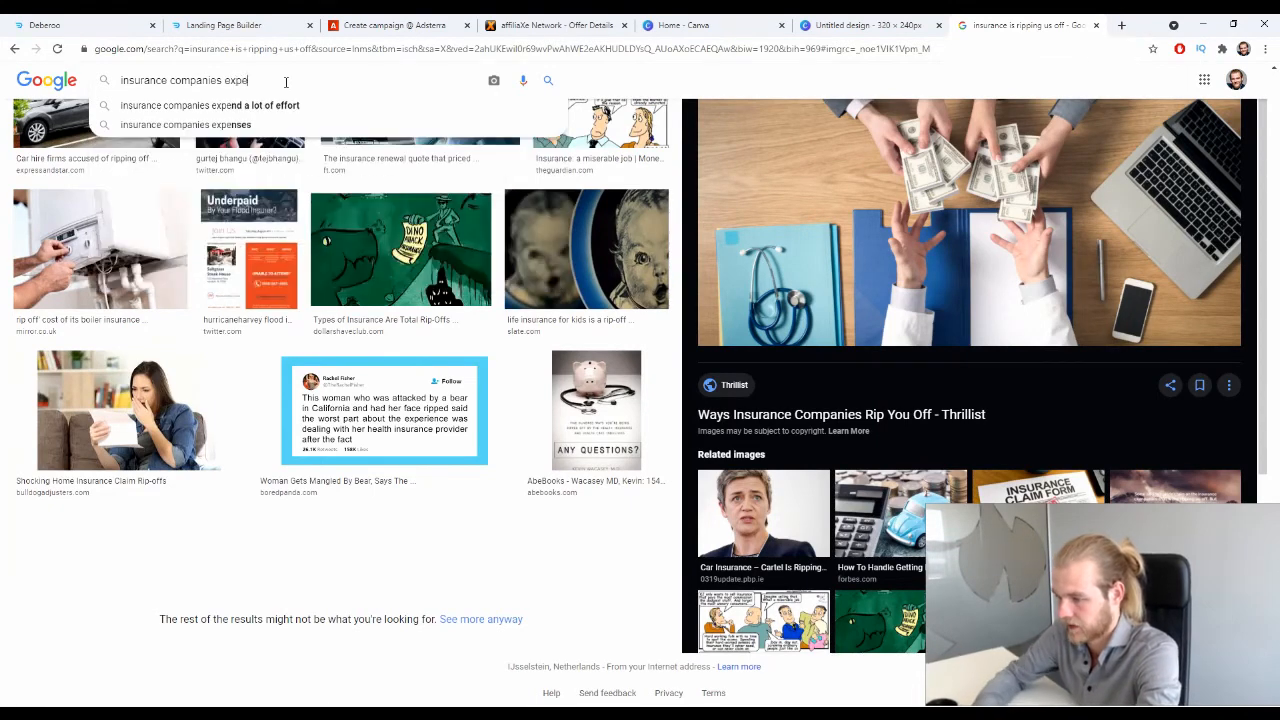
text(nsio)
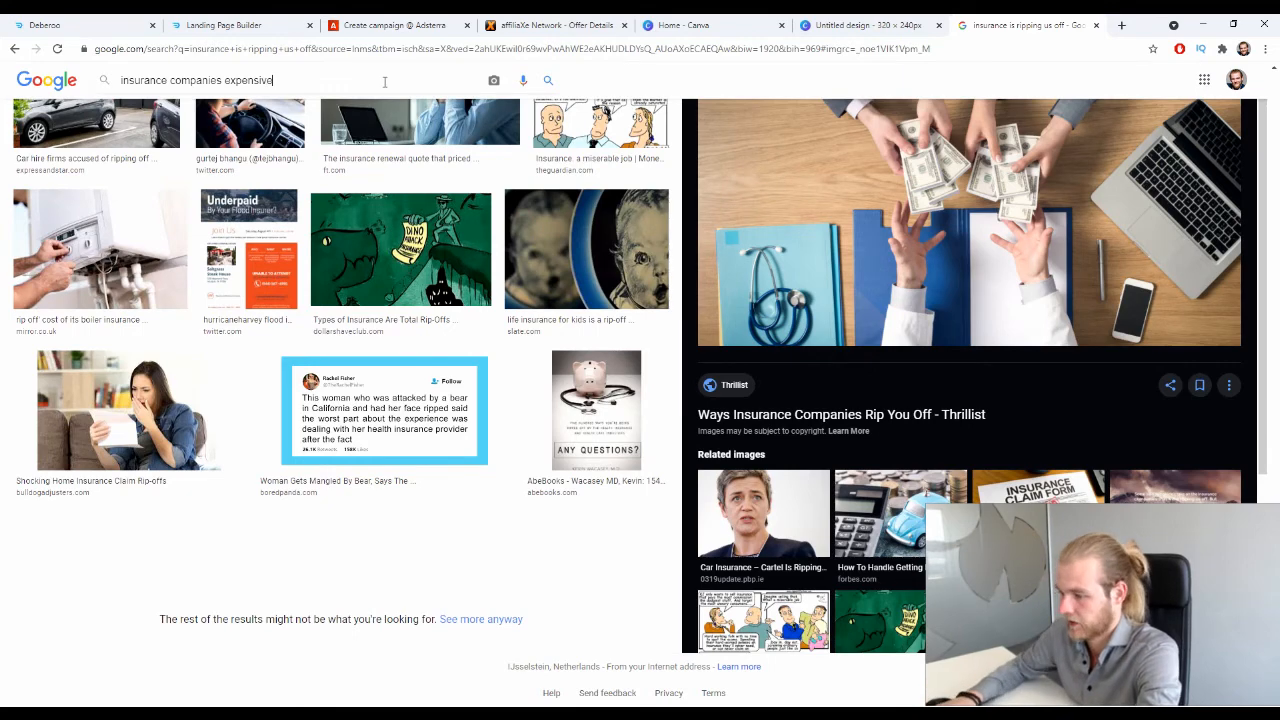
click(357, 25)
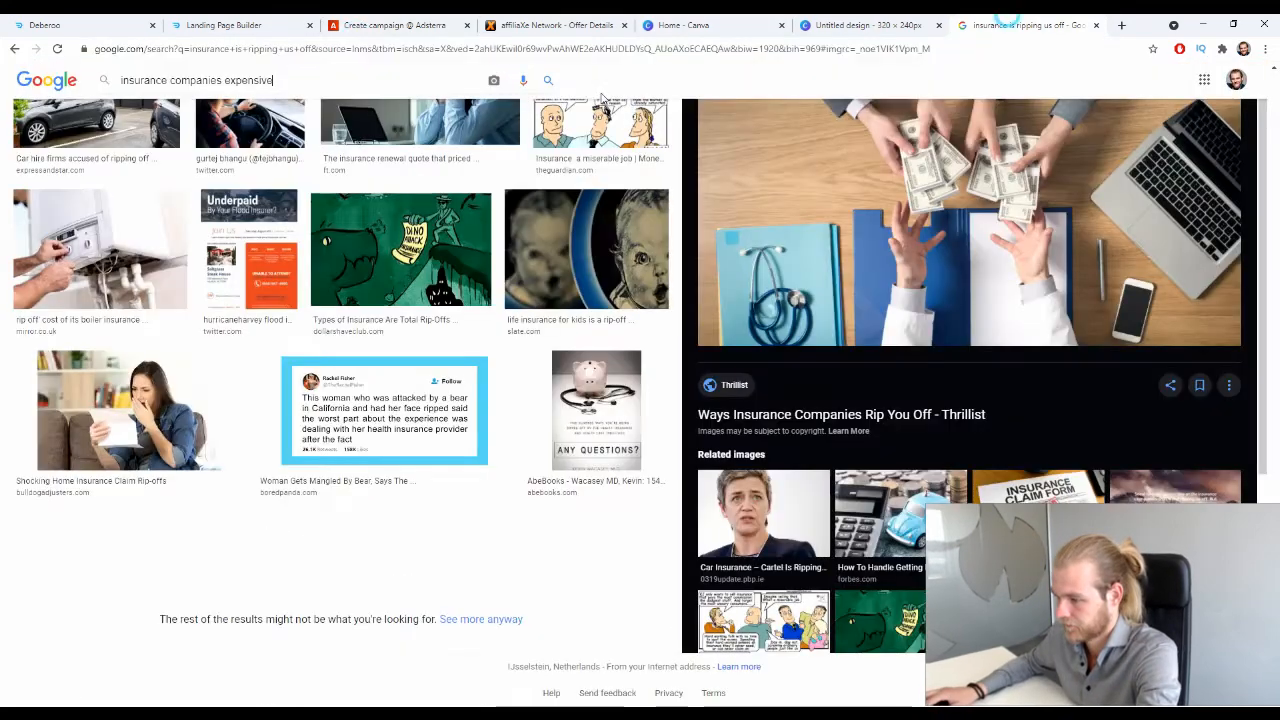
click(1010, 25)
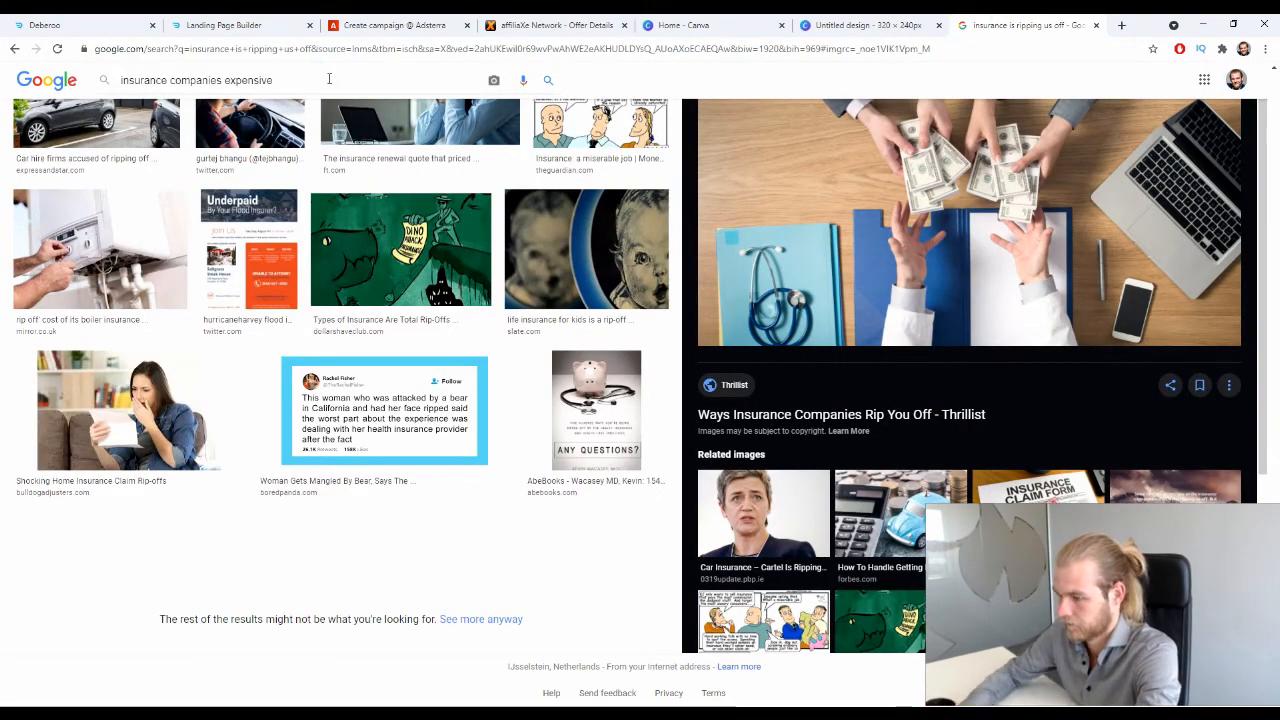
click(548, 80)
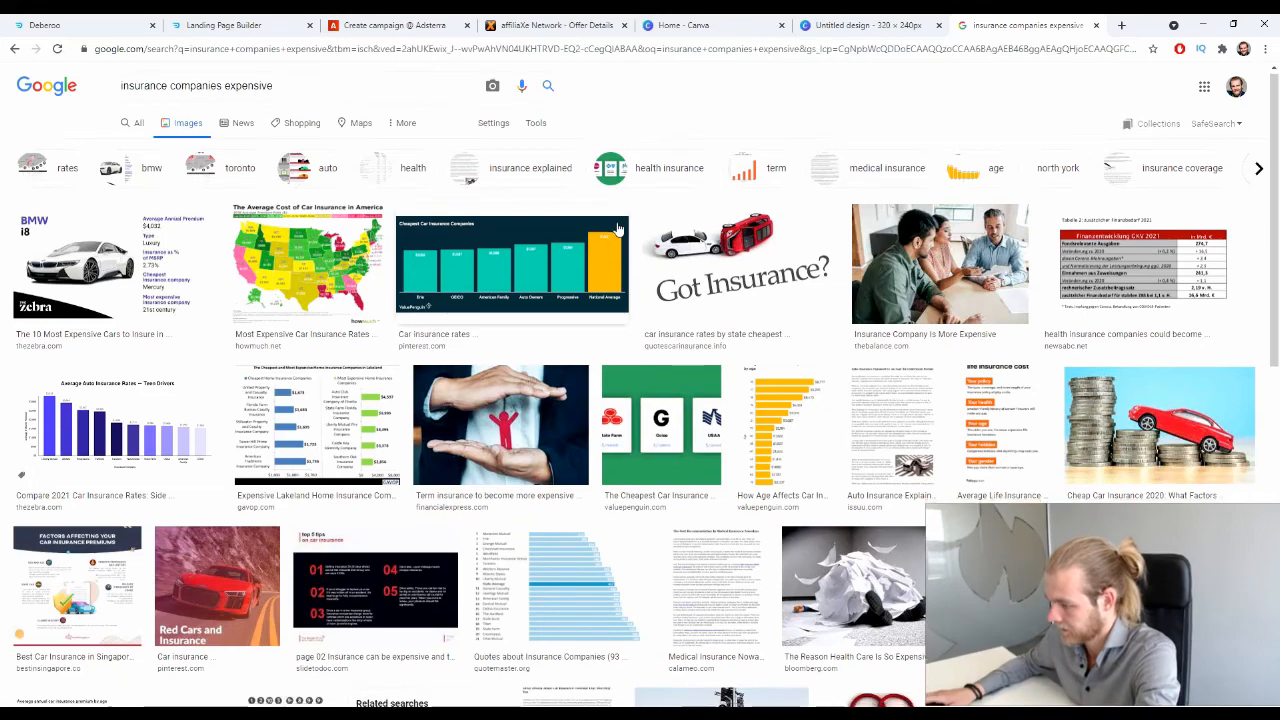
Step: Look through the new results, preview the blue toy car on coins with a stethoscope, and open all its related images
scroll(620, 226, down, 4)
scroll(620, 226, up, 4)
scroll(622, 223, down, 1)
scroll(622, 222, down, 12)
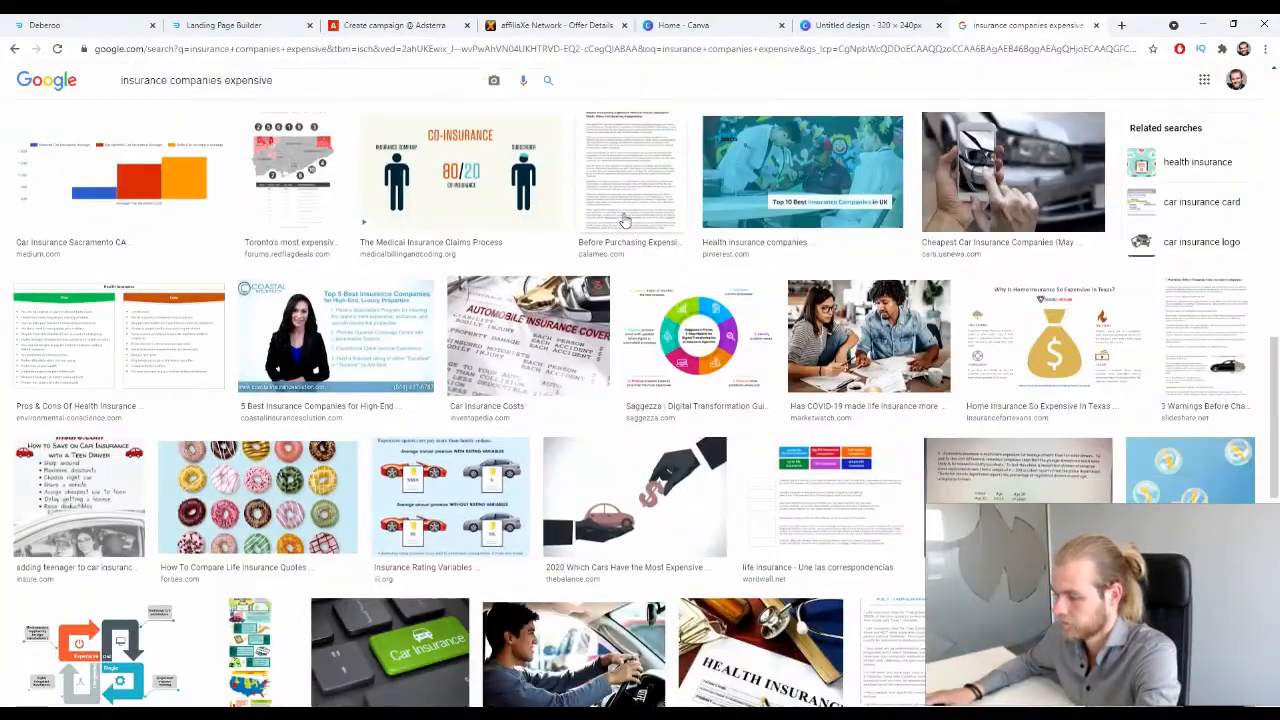
scroll(624, 220, down, 3)
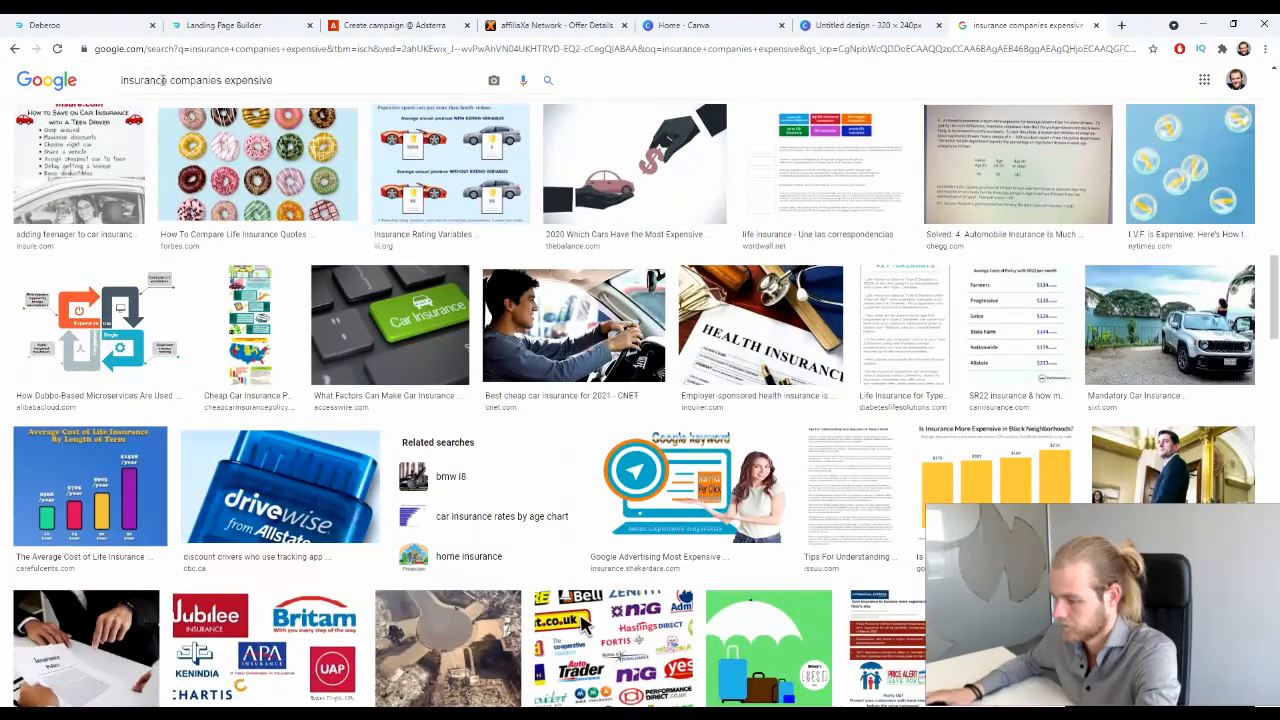
scroll(204, 513, down, 4)
scroll(204, 513, up, 2)
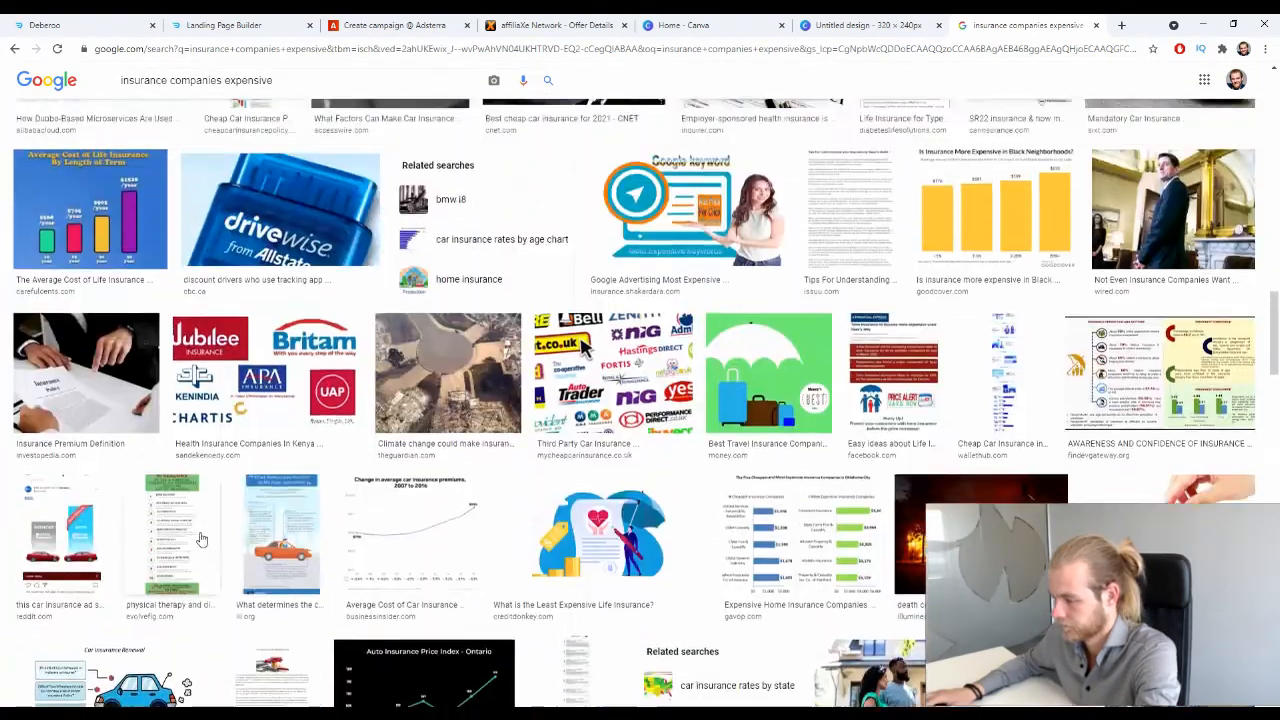
scroll(204, 513, down, 2)
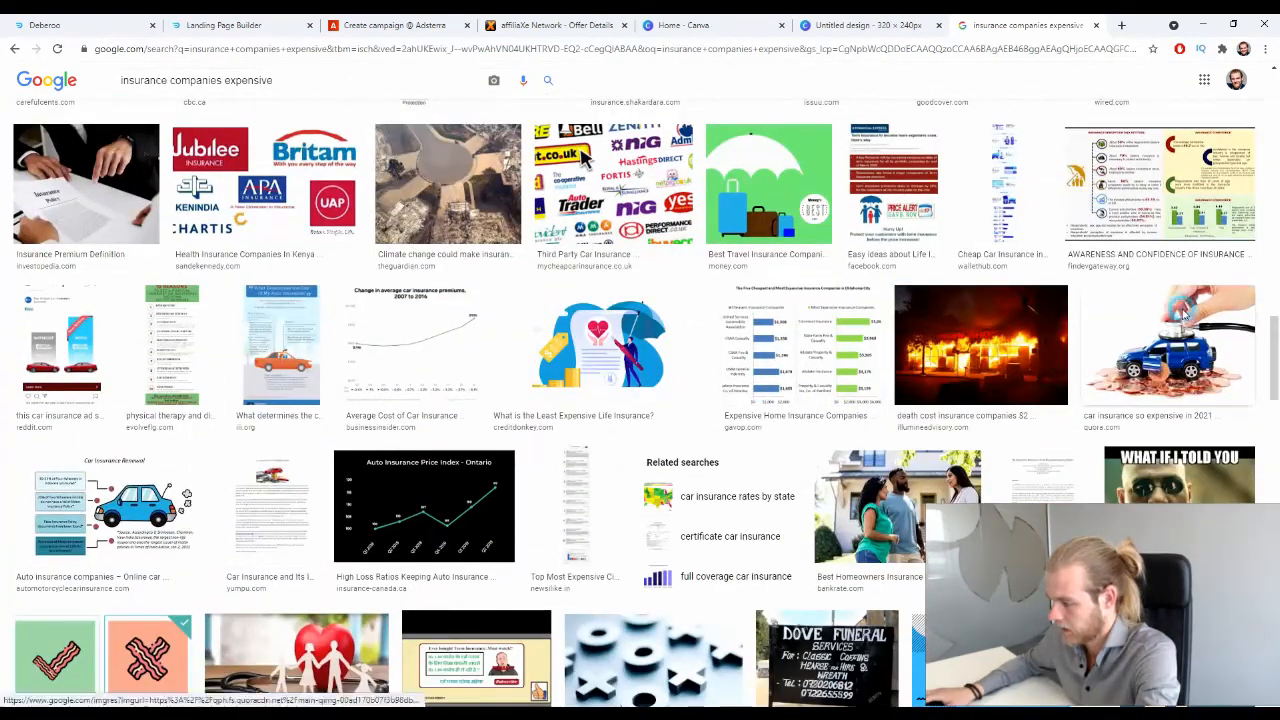
click(1183, 316)
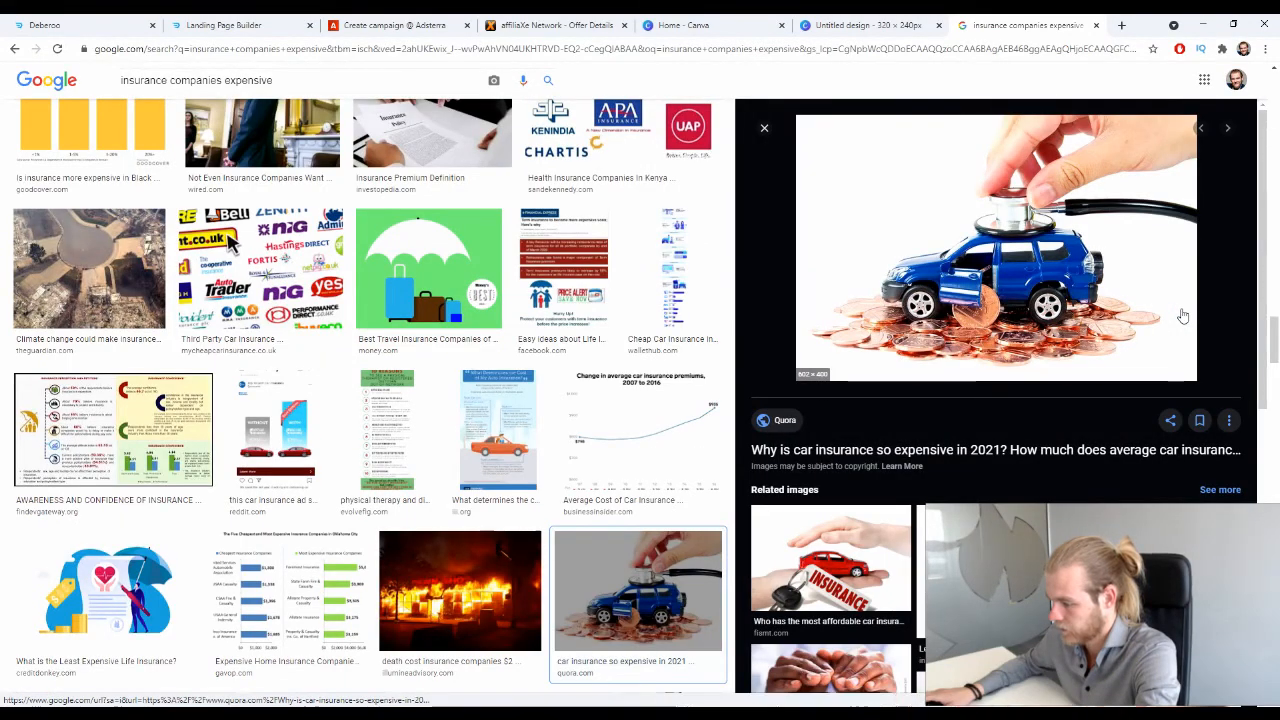
scroll(1183, 316, down, 2)
scroll(1183, 316, down, 5)
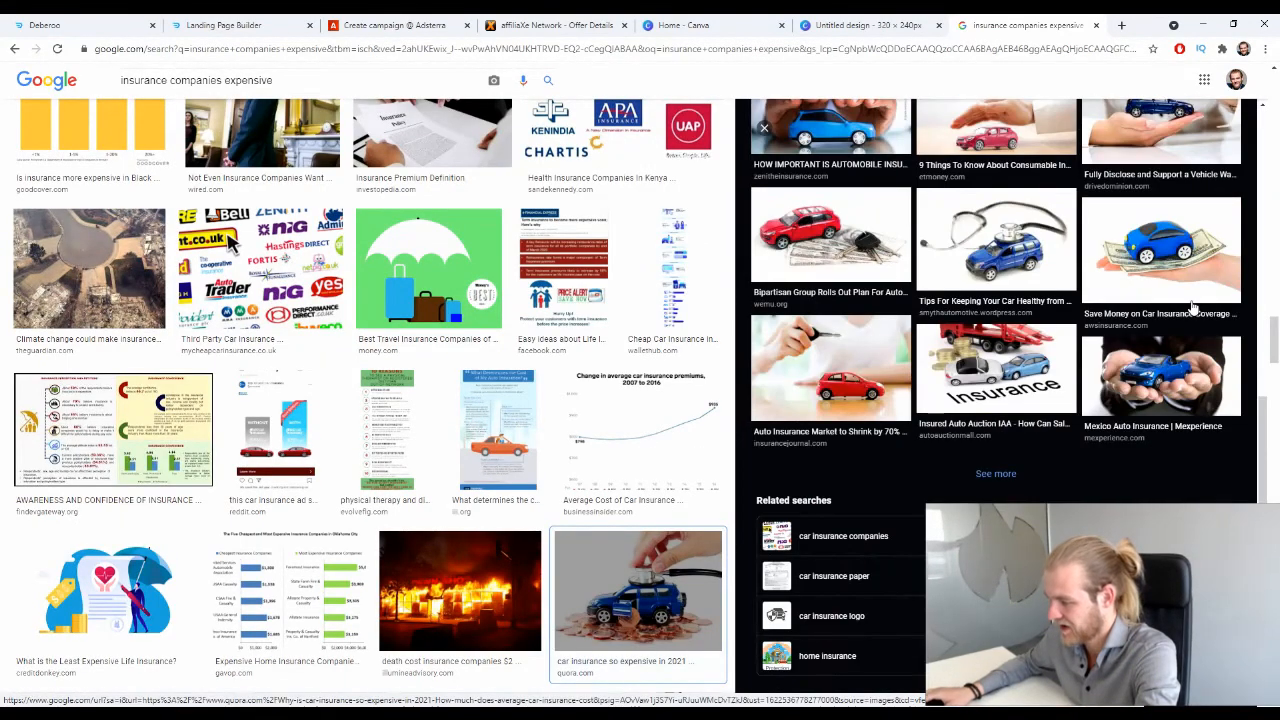
click(994, 476)
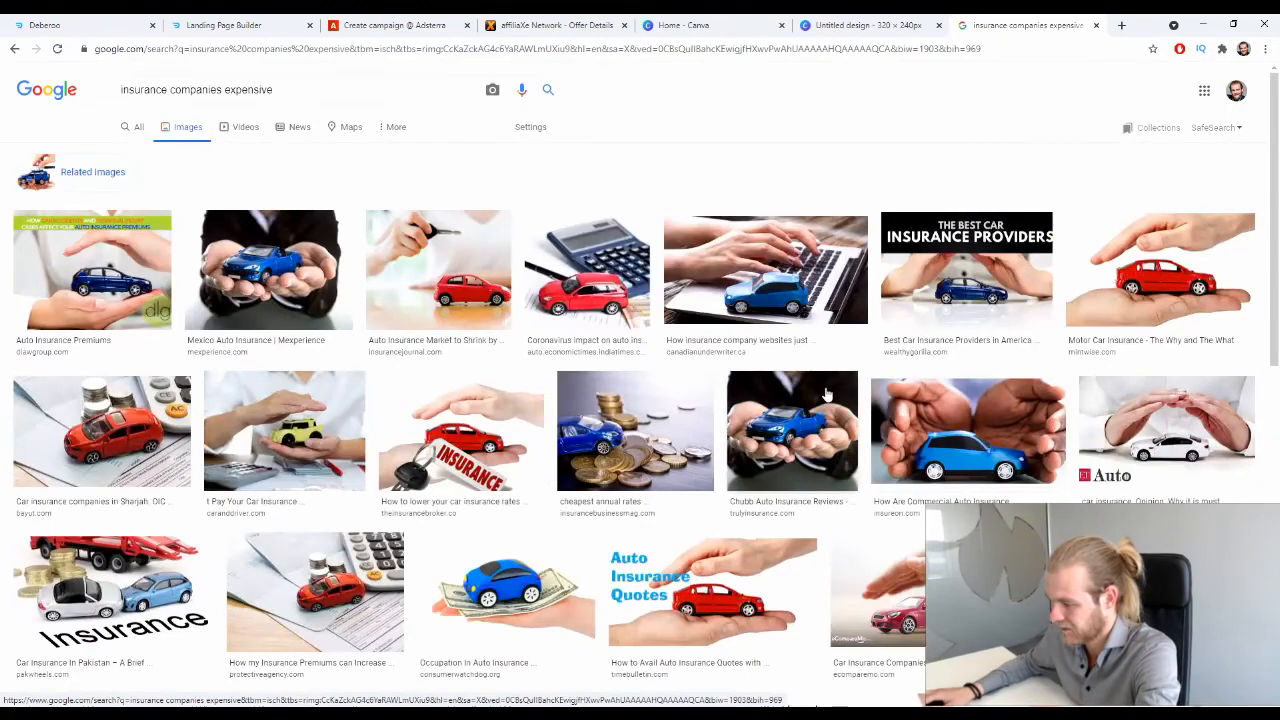
Step: Look through the related toy car pictures and preview the blue car standing on dollar bills in a hand
scroll(827, 390, down, 2)
scroll(827, 390, down, 8)
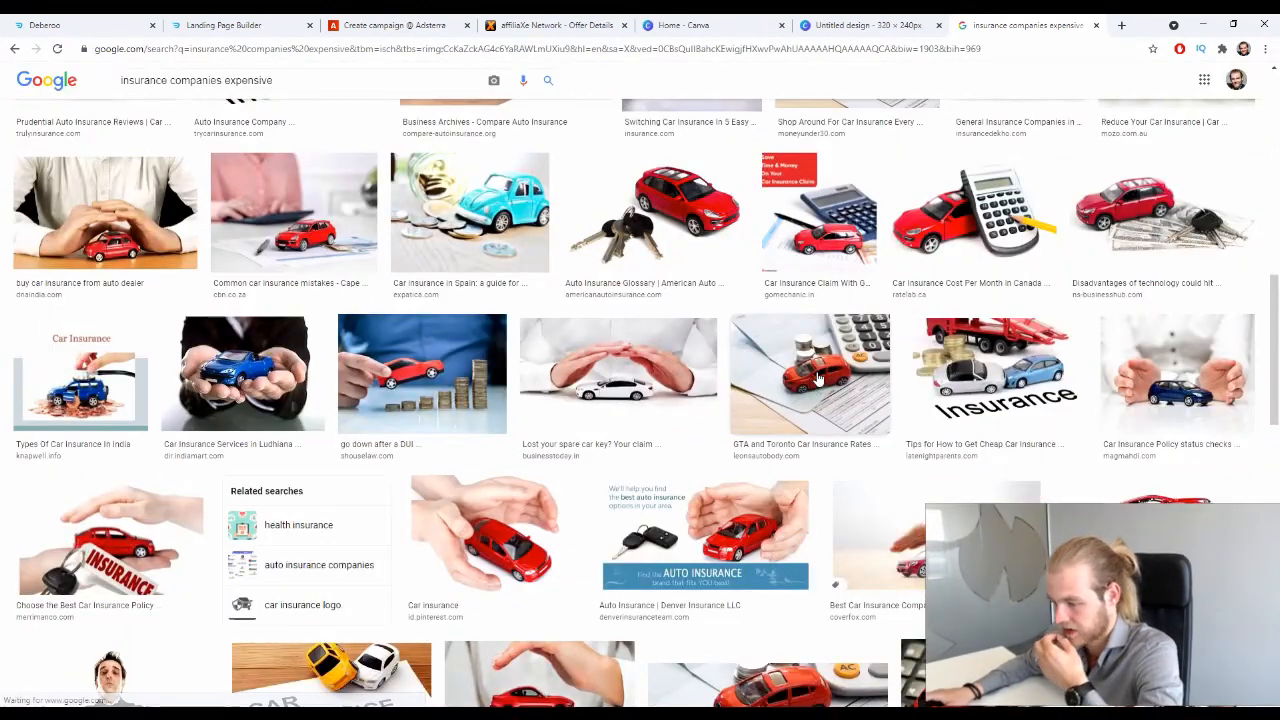
scroll(820, 380, down, 3)
scroll(812, 378, down, 4)
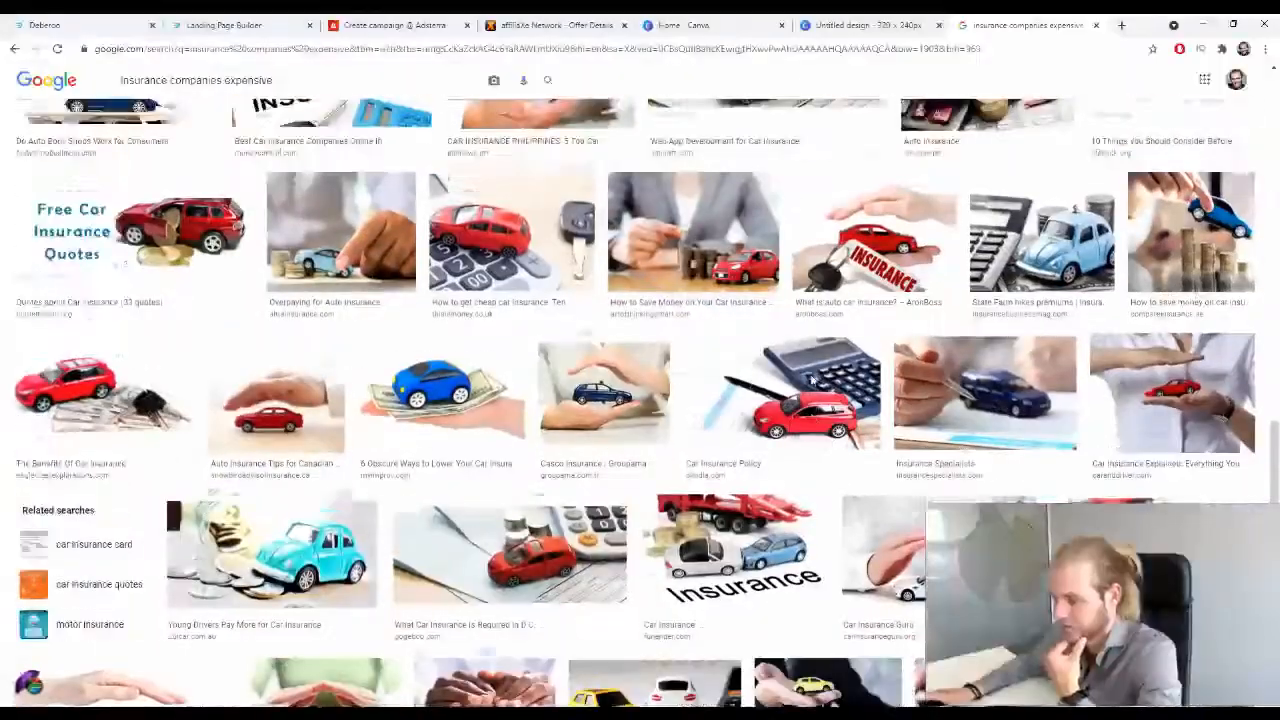
scroll(812, 381, down, 1)
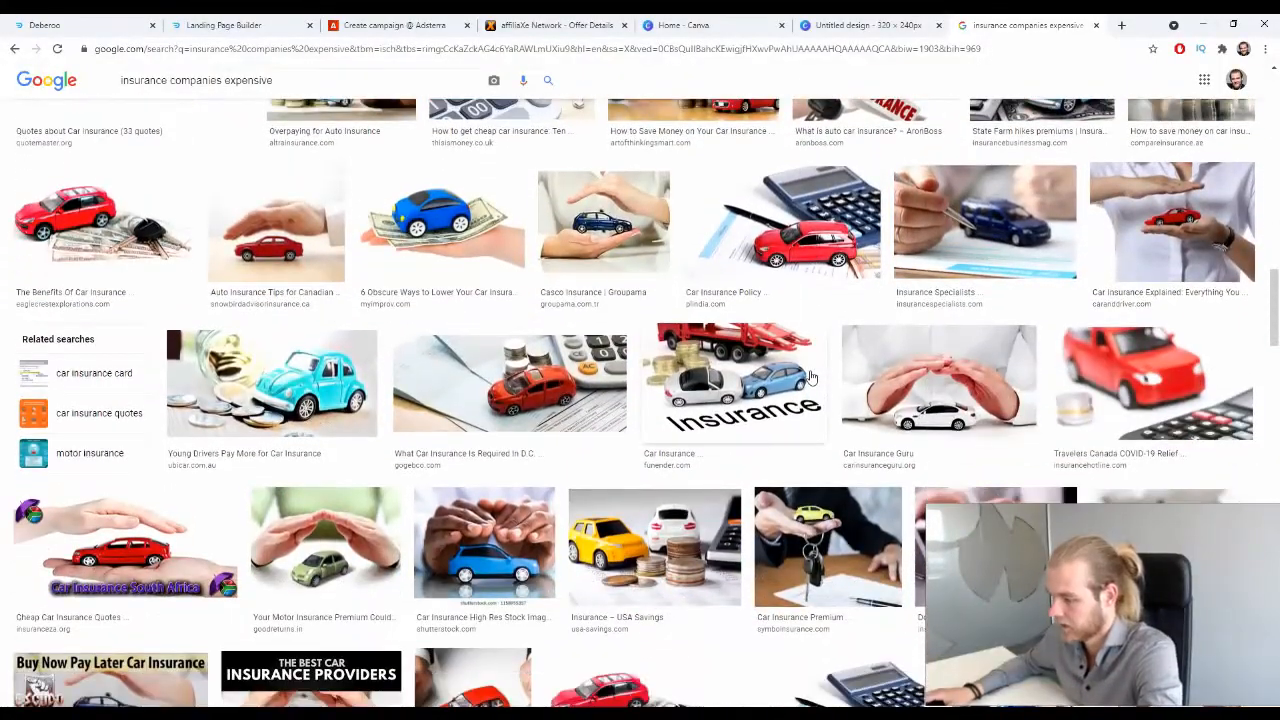
click(490, 238)
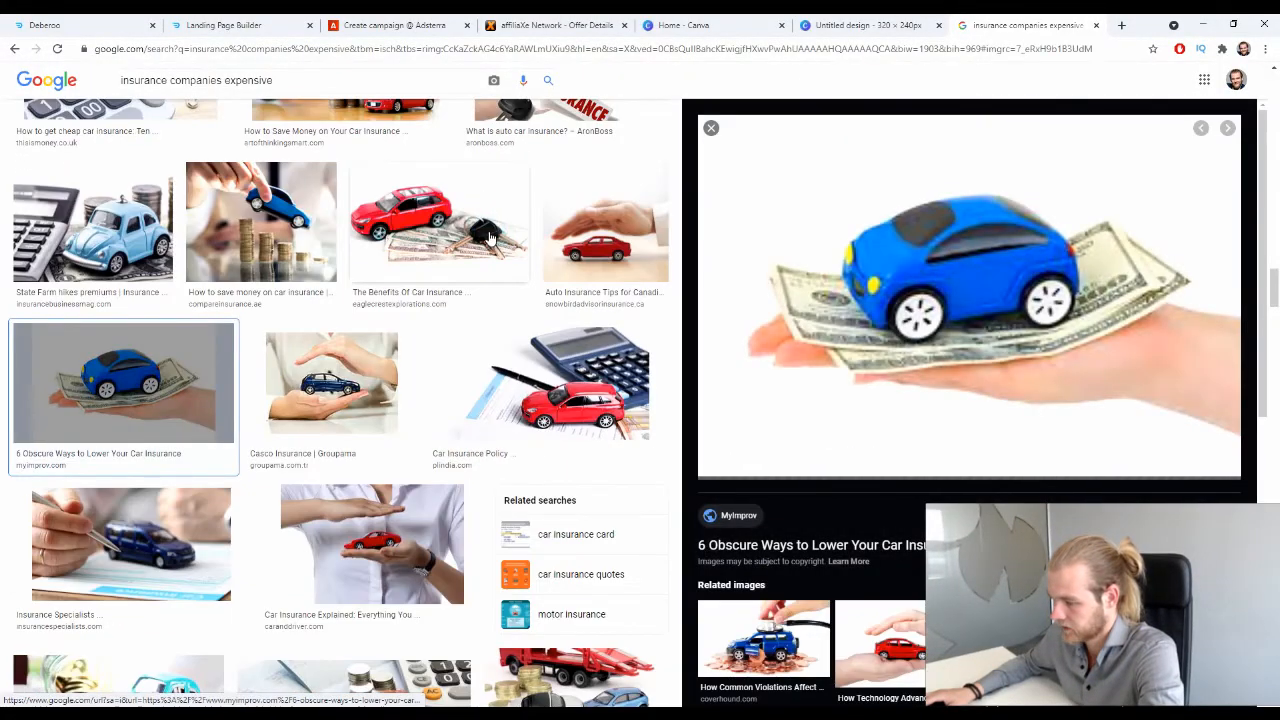
scroll(490, 240, down, 4)
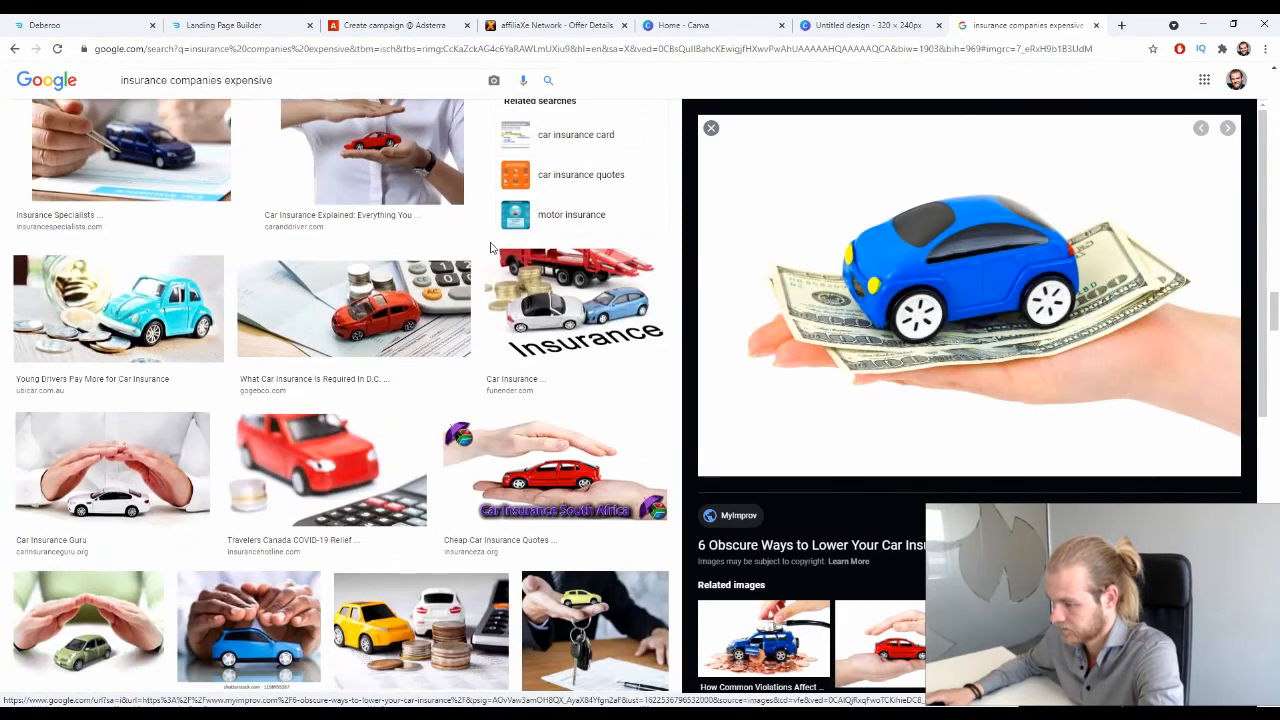
scroll(490, 248, down, 2)
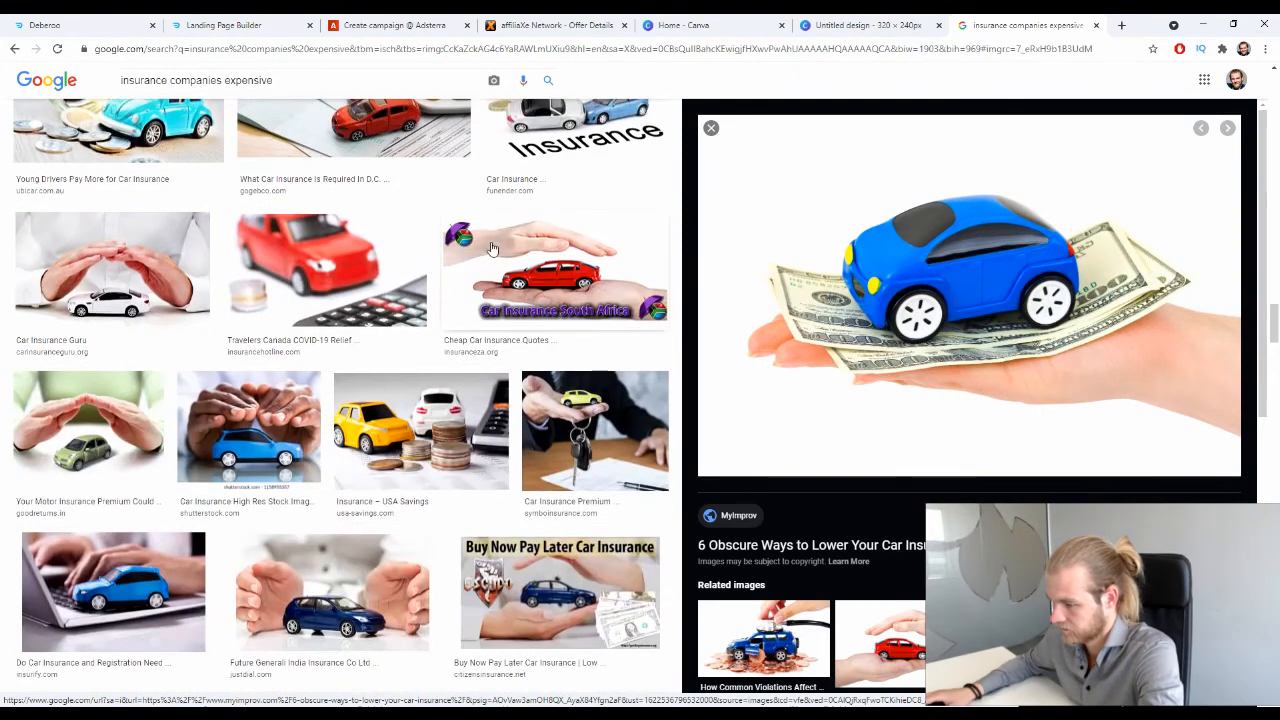
scroll(511, 378, up, 1)
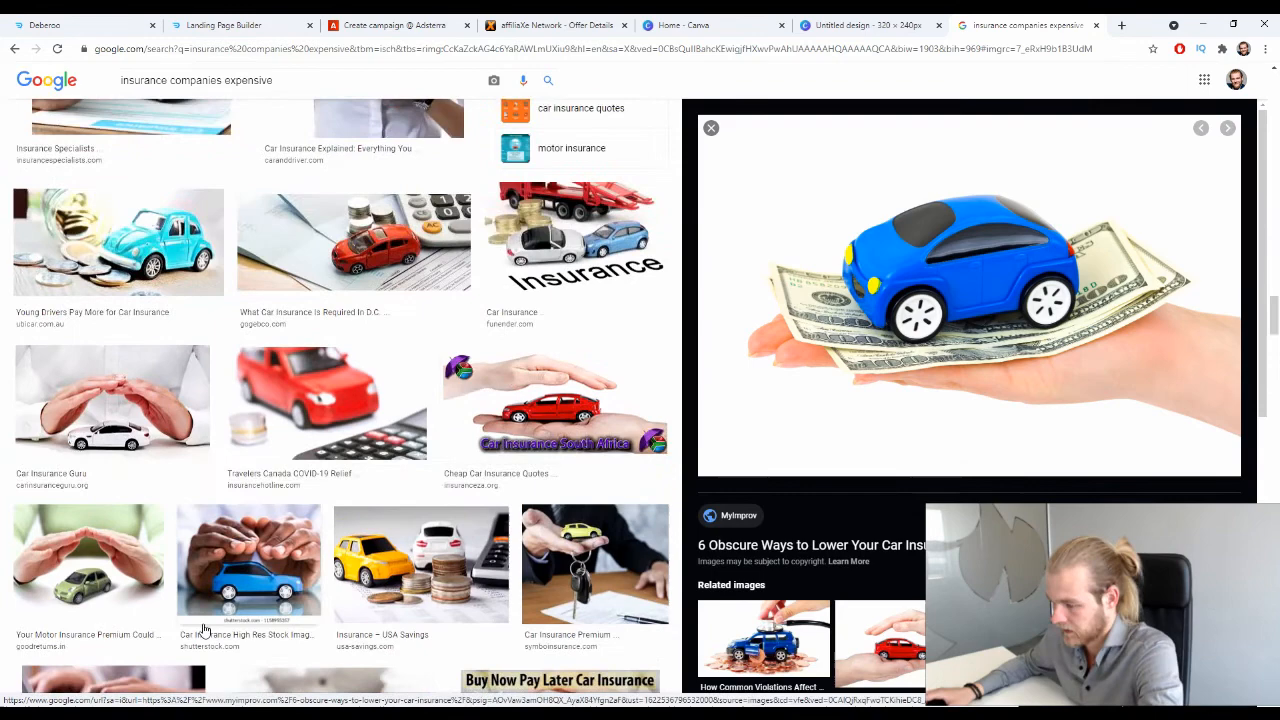
Step: Preview the picture of yellow and white toy cars with coin stacks and save it to the computer
click(435, 527)
scroll(435, 527, down, 2)
right_click(1000, 316)
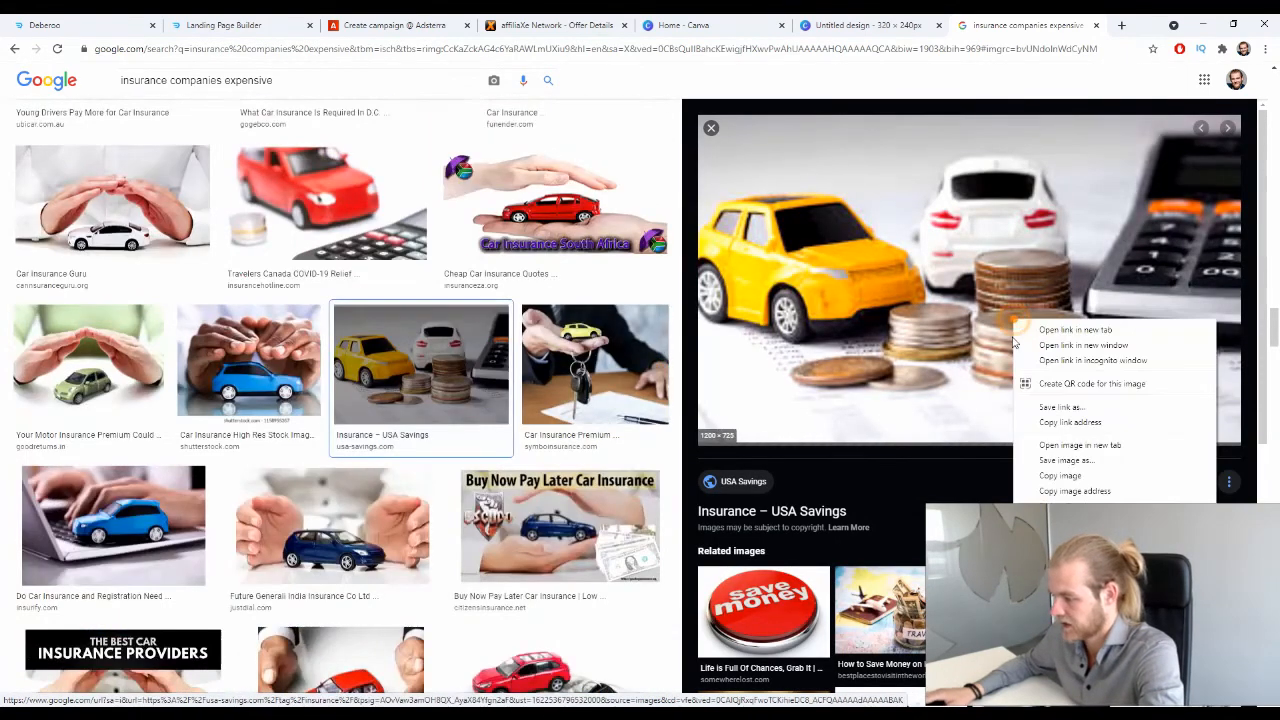
click(1082, 468)
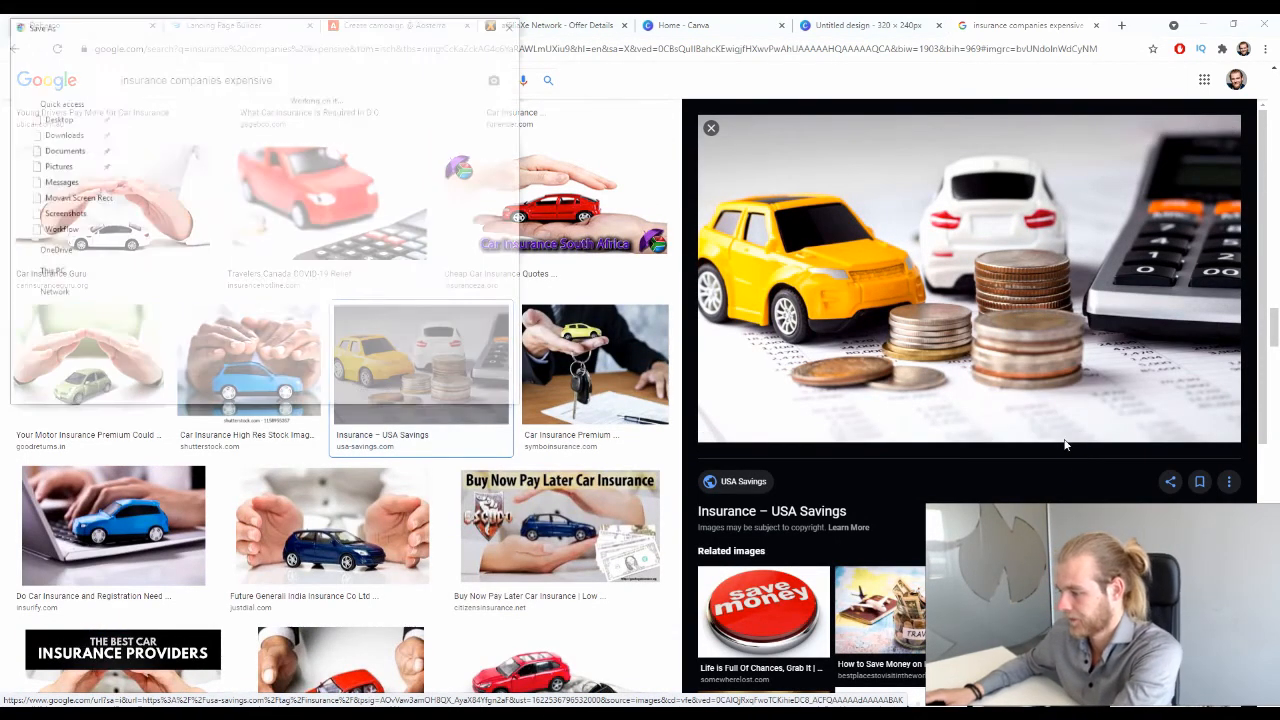
key(Return)
Step: Switch to the Canva design and place the downloaded images (1).jpg so that it fills the page
click(866, 25)
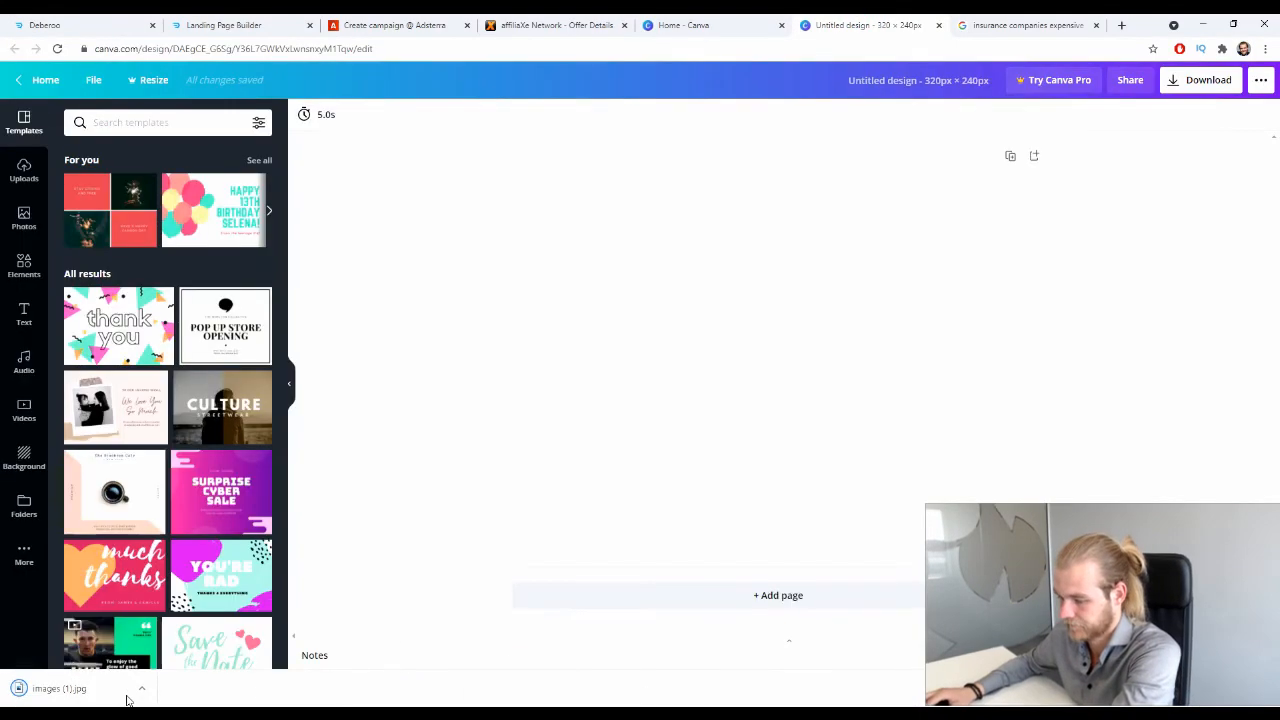
drag(80, 688, 623, 680)
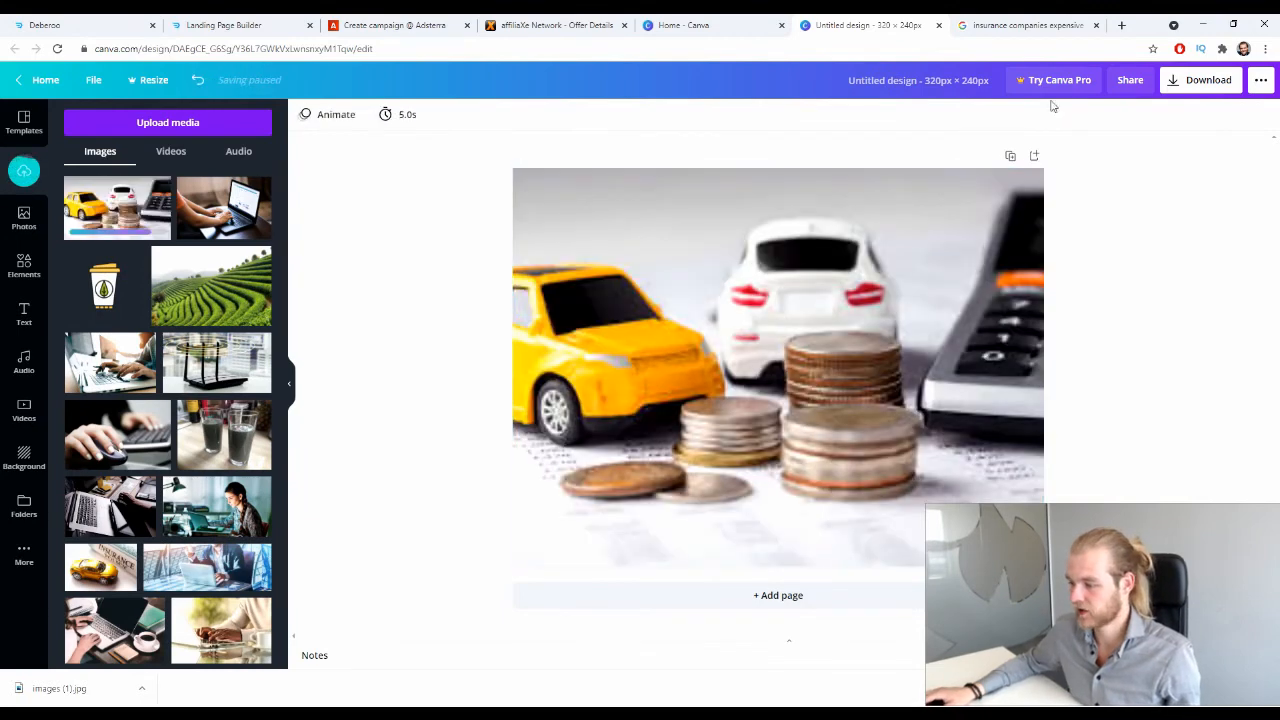
Step: Download the 320 × 240 px design as a PNG and switch to the Adsterra campaign form
click(1240, 80)
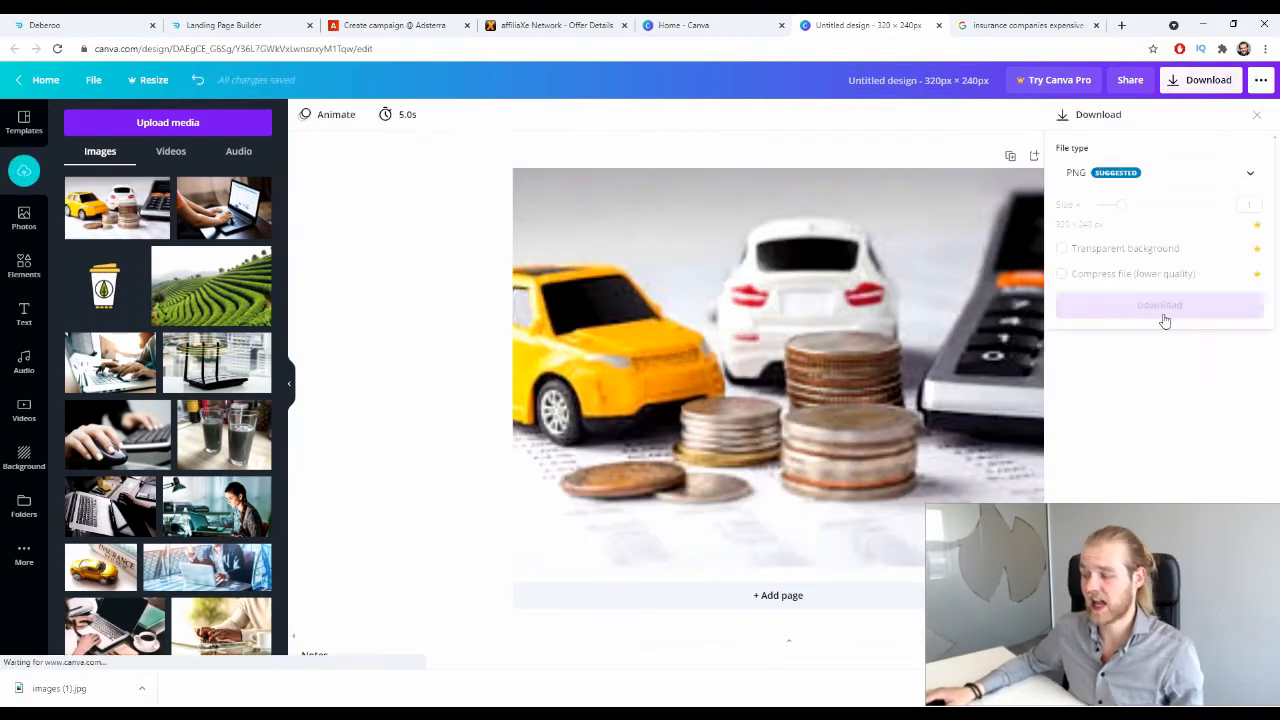
click(1157, 303)
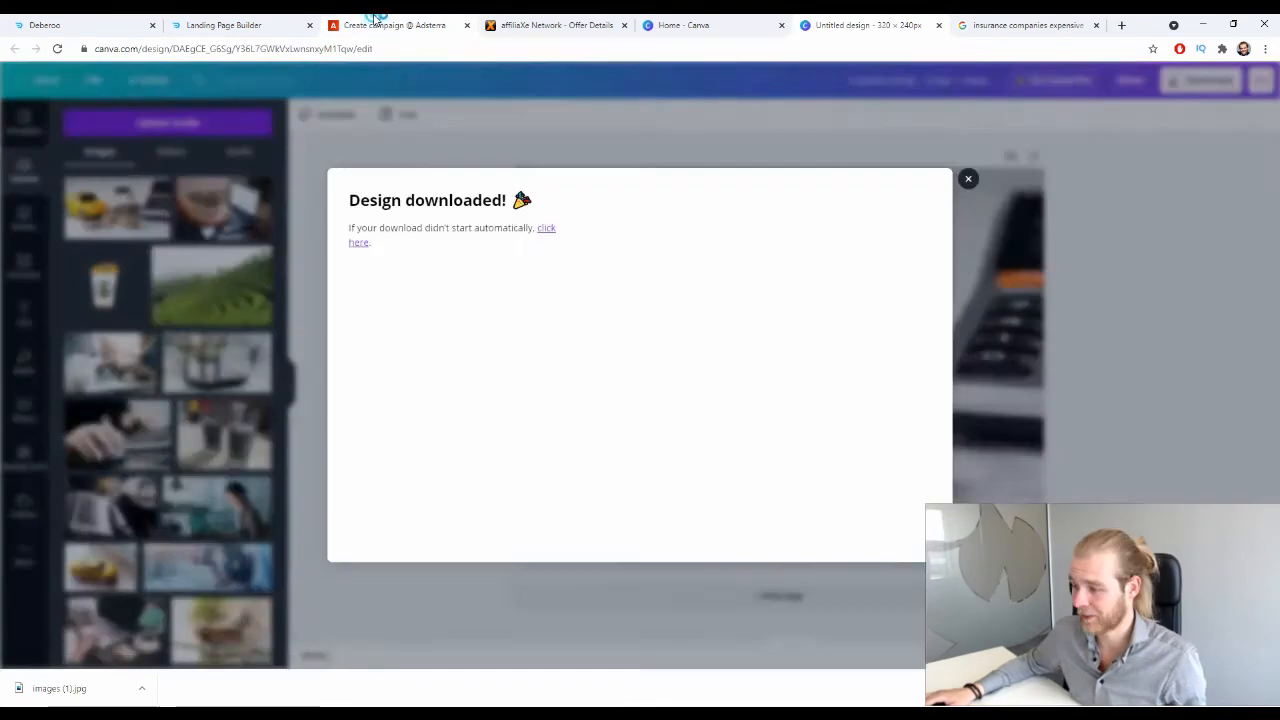
click(375, 18)
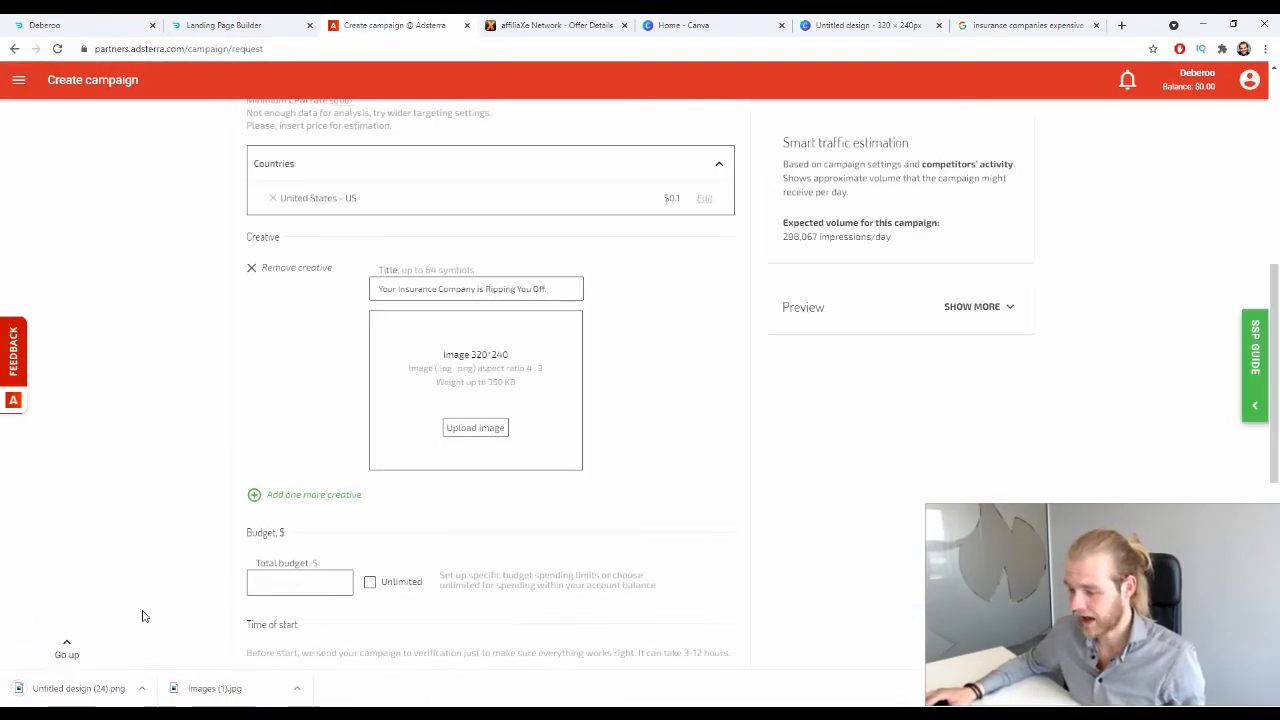
Step: Upload Untitled design (24).png as the creative's image, with the crop covering the whole picture
drag(43, 688, 514, 380)
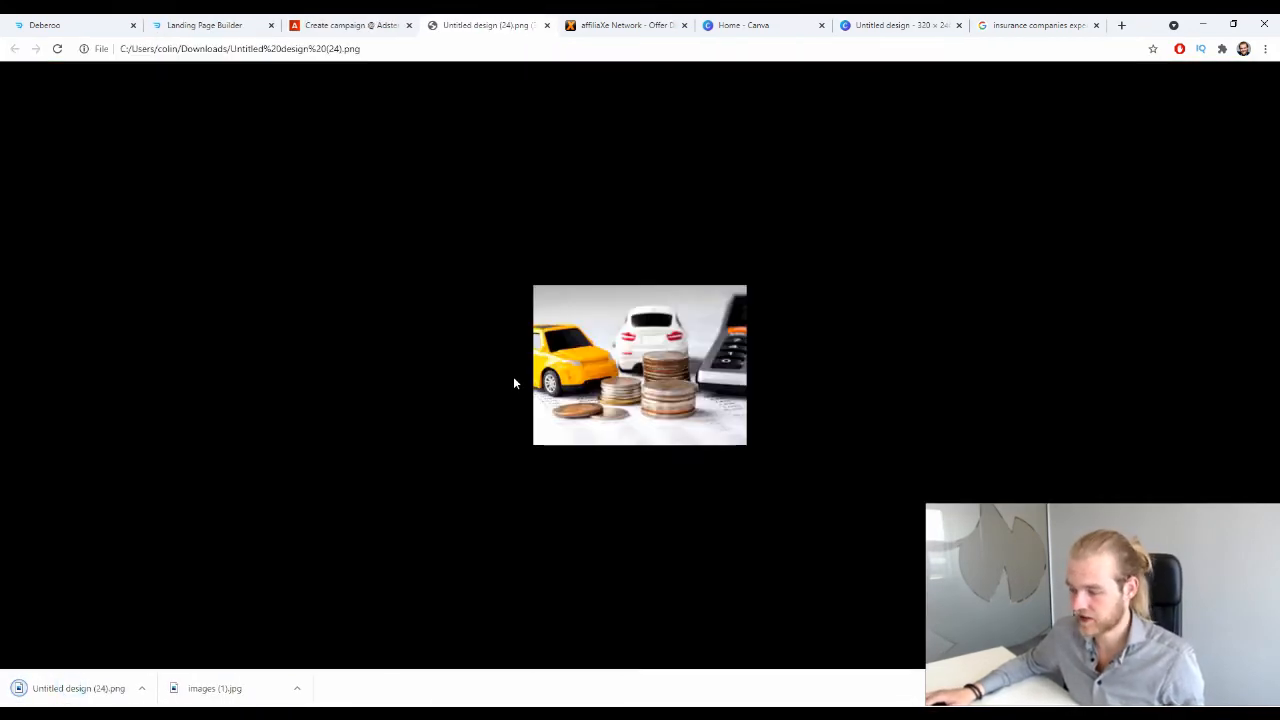
click(545, 27)
click(494, 428)
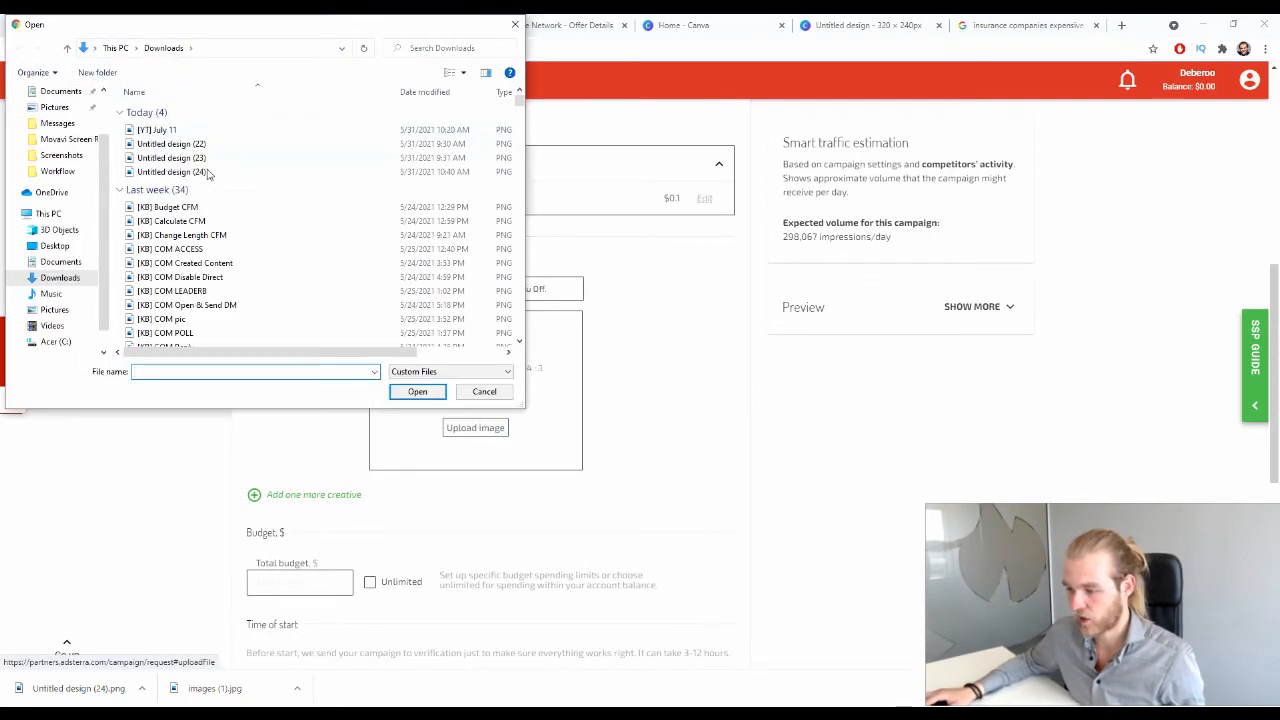
double_click(207, 172)
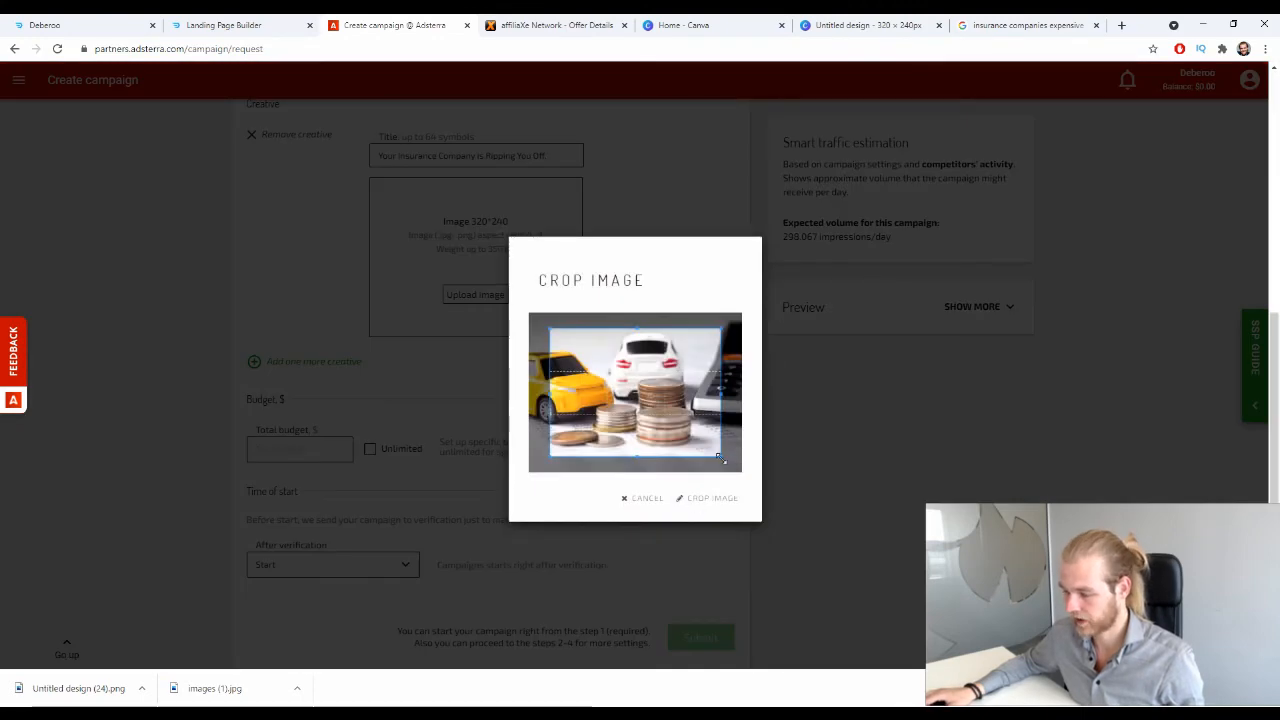
drag(720, 457, 742, 472)
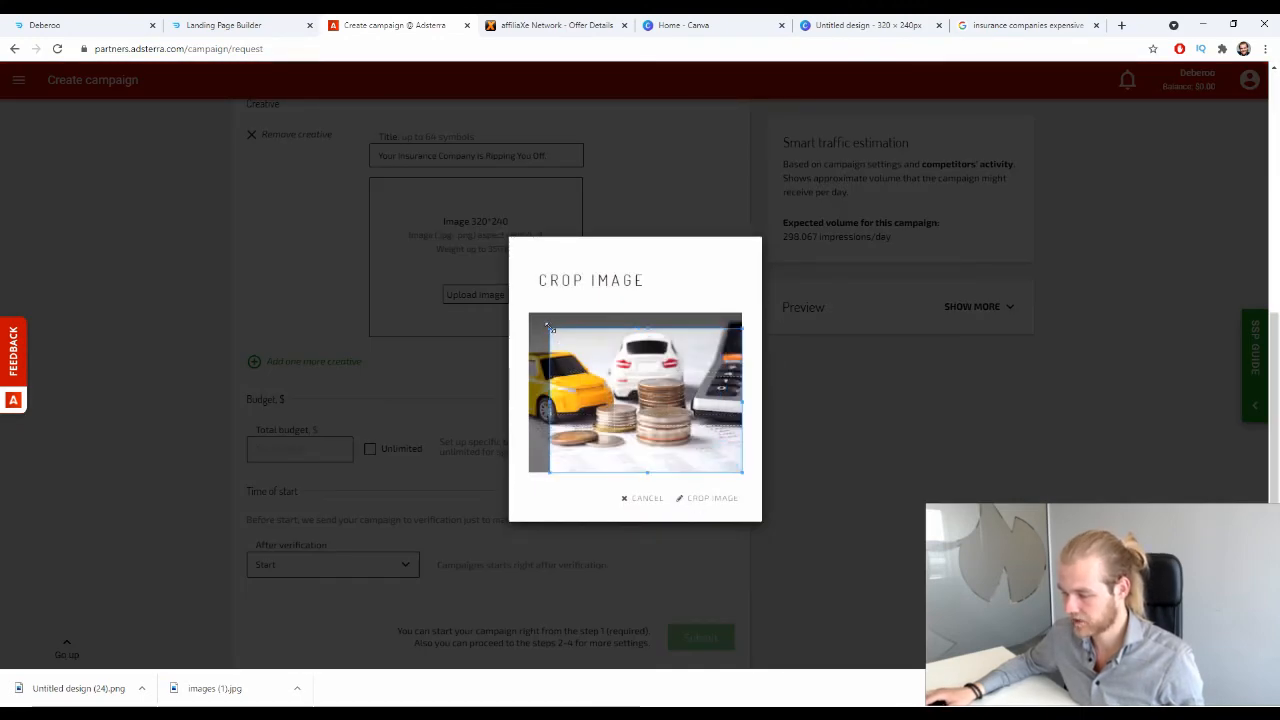
drag(548, 326, 528, 312)
click(722, 497)
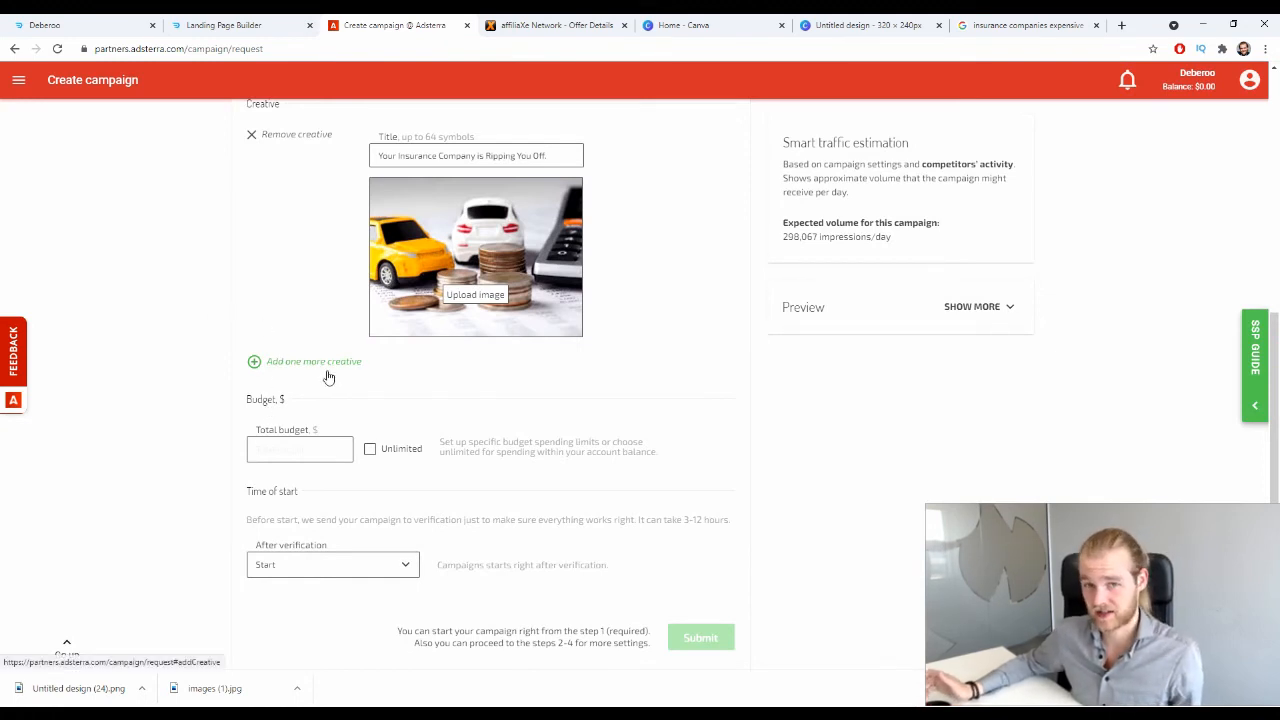
Step: Set the campaign's total budget to unlimited
scroll(350, 266, up, 3)
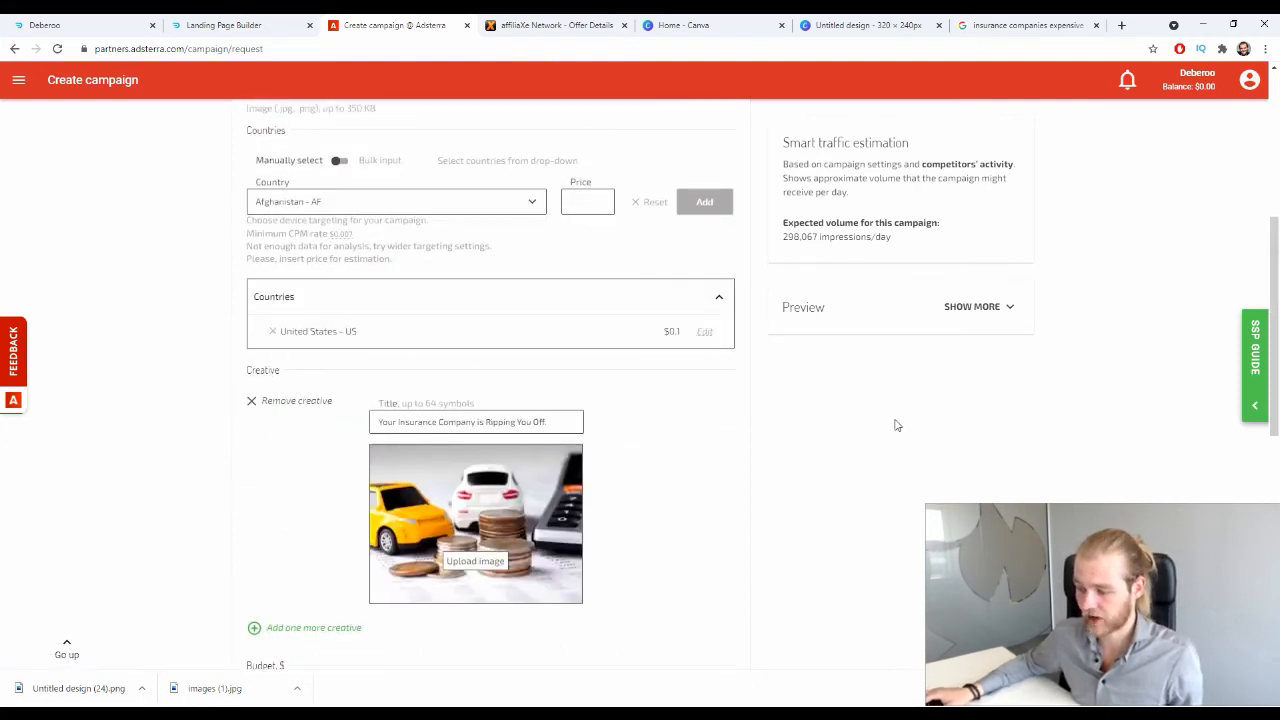
scroll(397, 444, down, 2)
scroll(641, 397, down, 3)
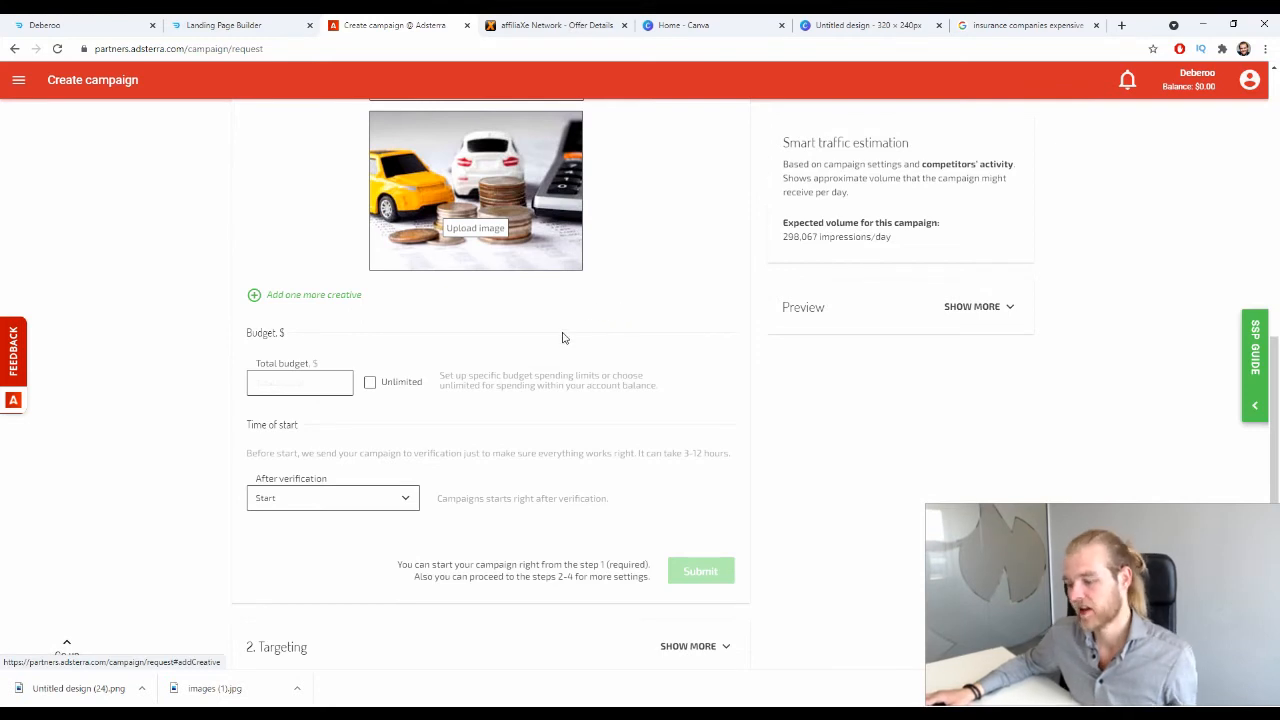
click(335, 388)
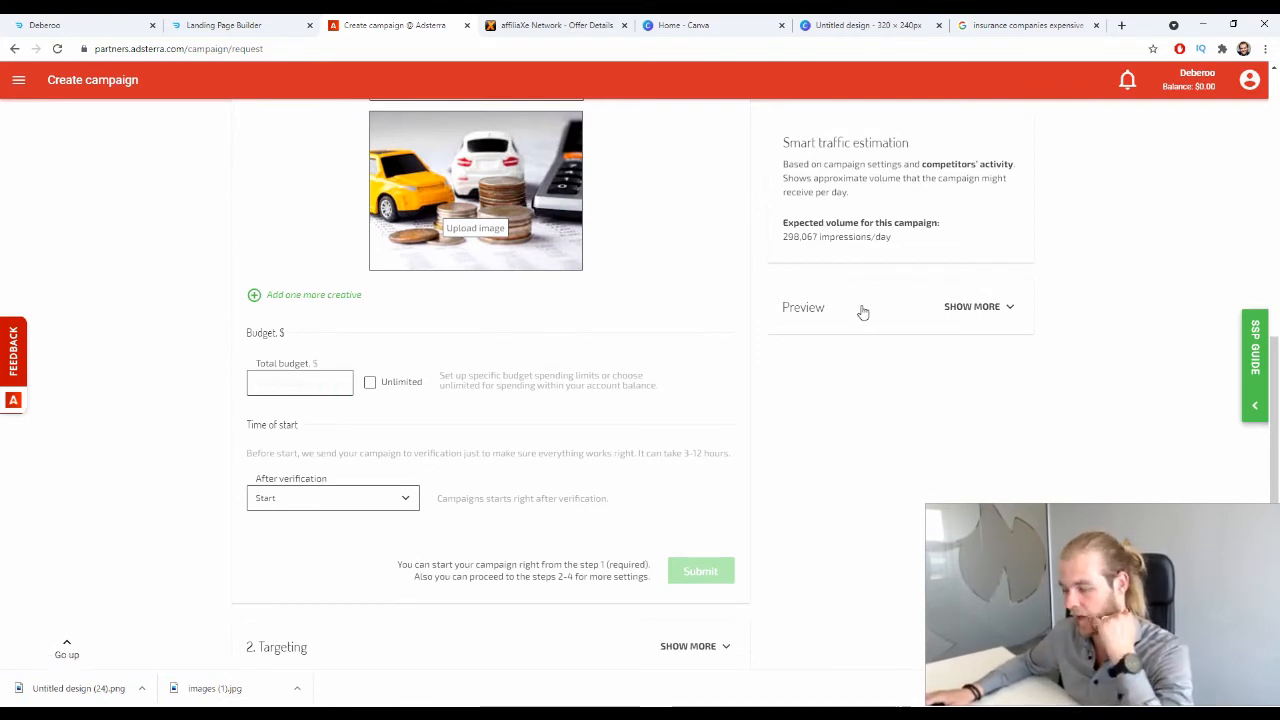
click(388, 383)
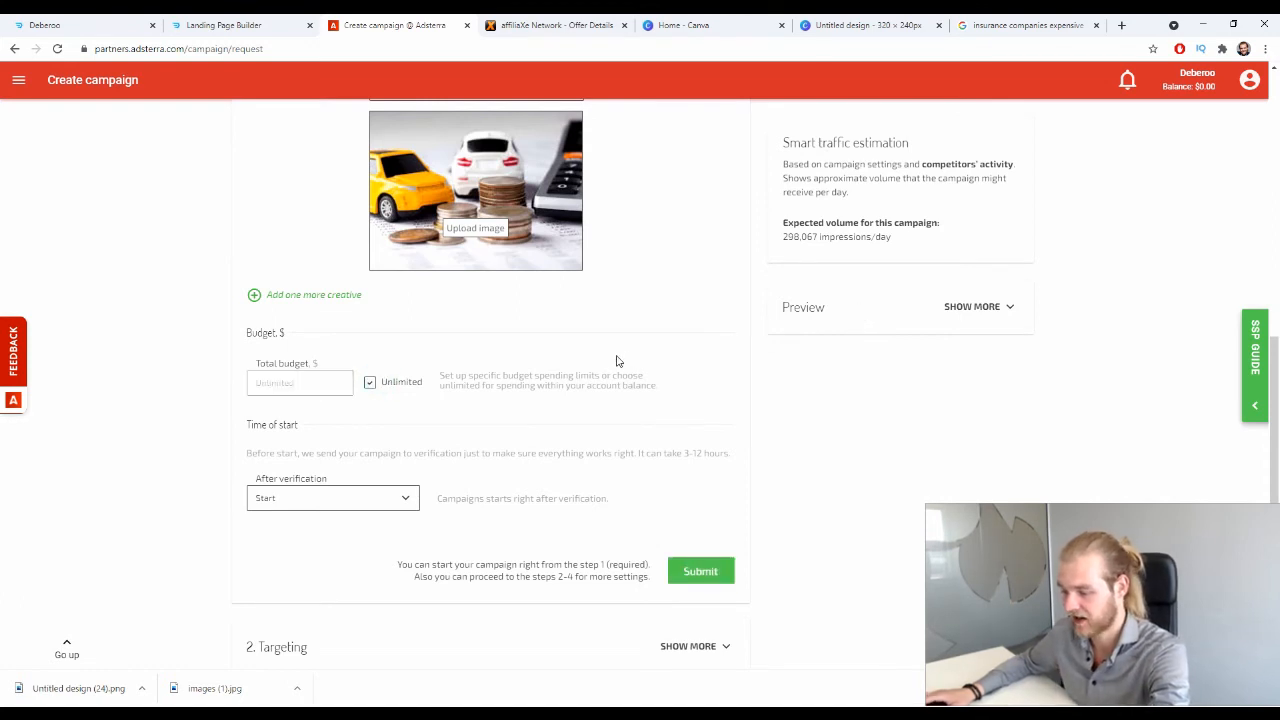
Step: Set the campaign's start after verification to Keep inactive
scroll(623, 290, down, 1)
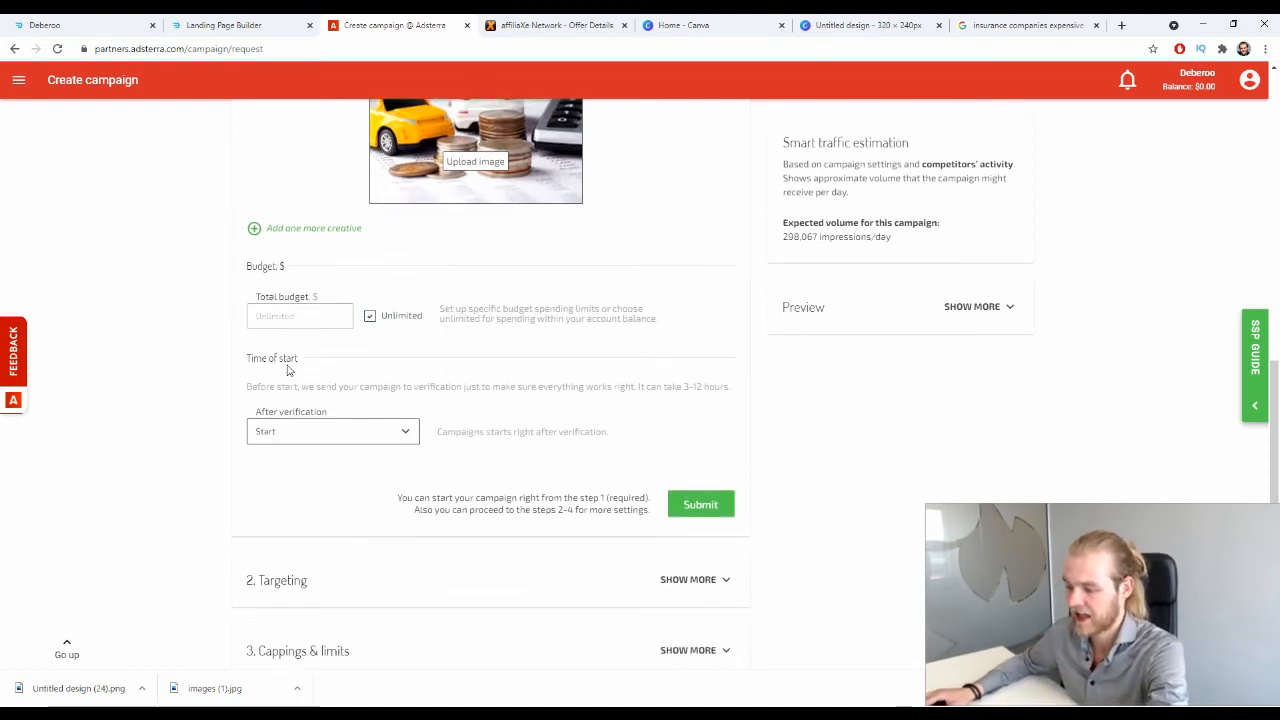
click(381, 429)
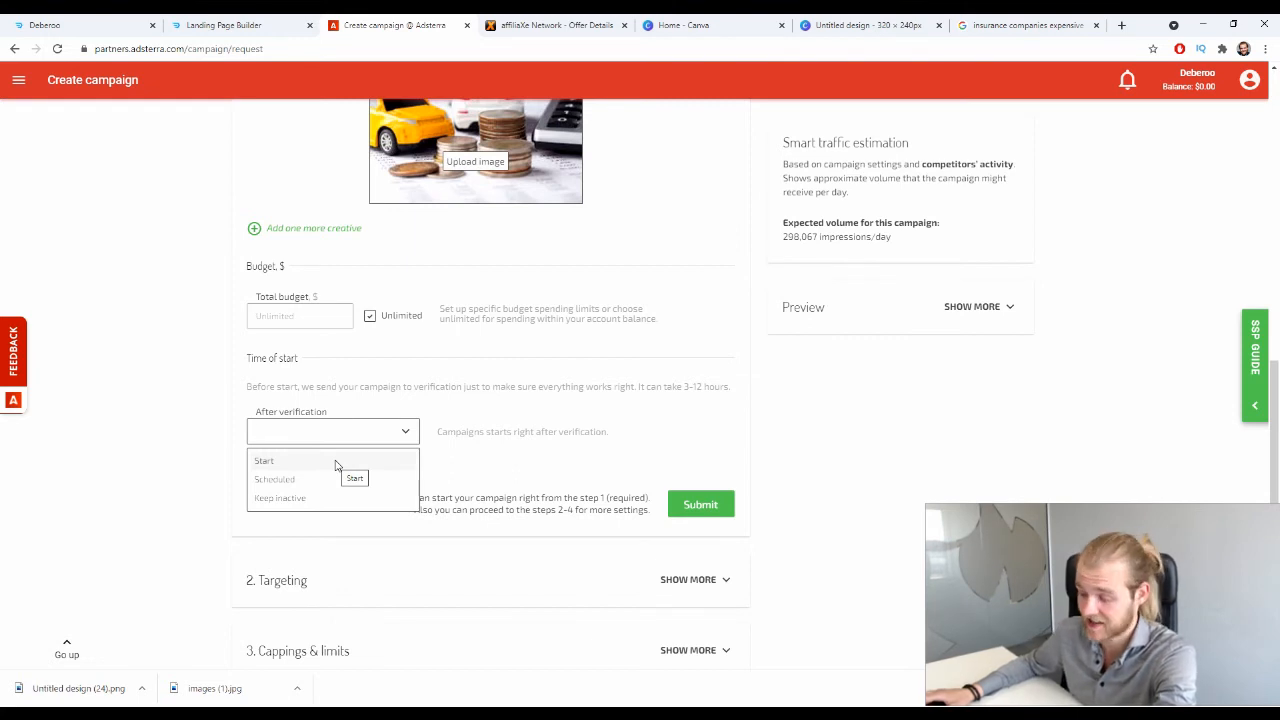
click(280, 498)
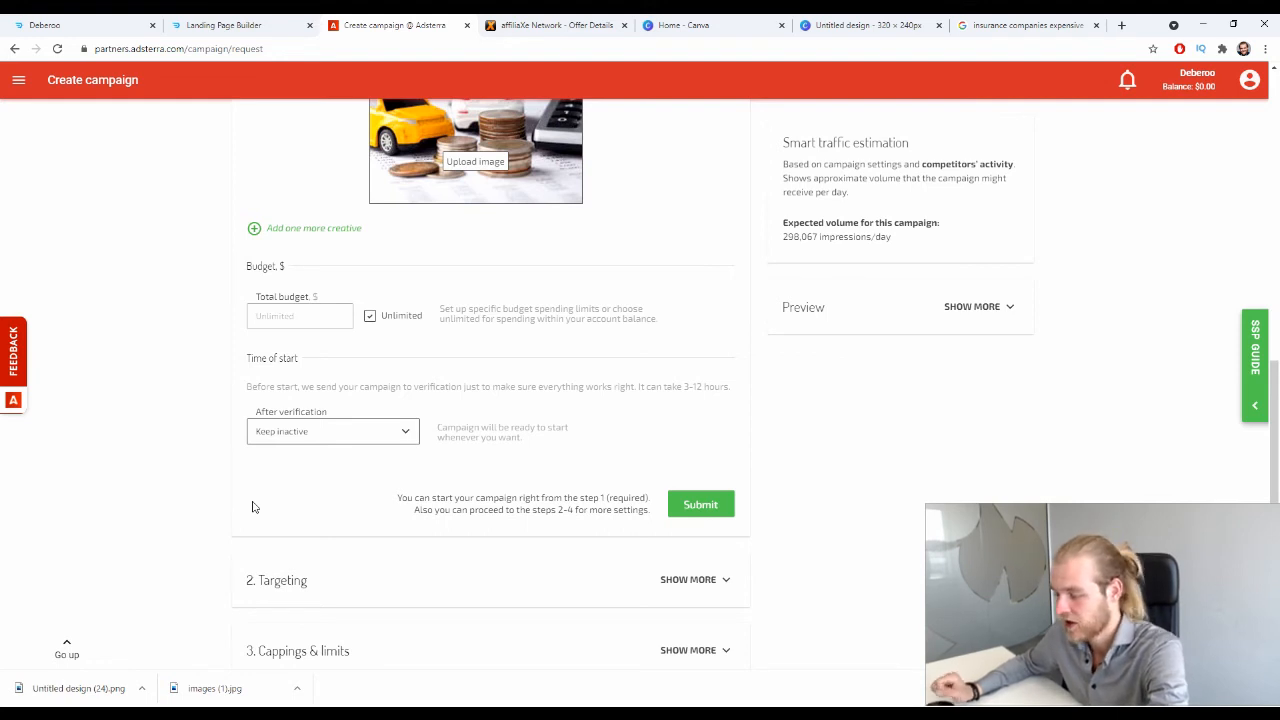
Step: Submit the form to review the campaign settings summary, and go back to editing the campaign
scroll(508, 481, down, 2)
scroll(277, 289, up, 2)
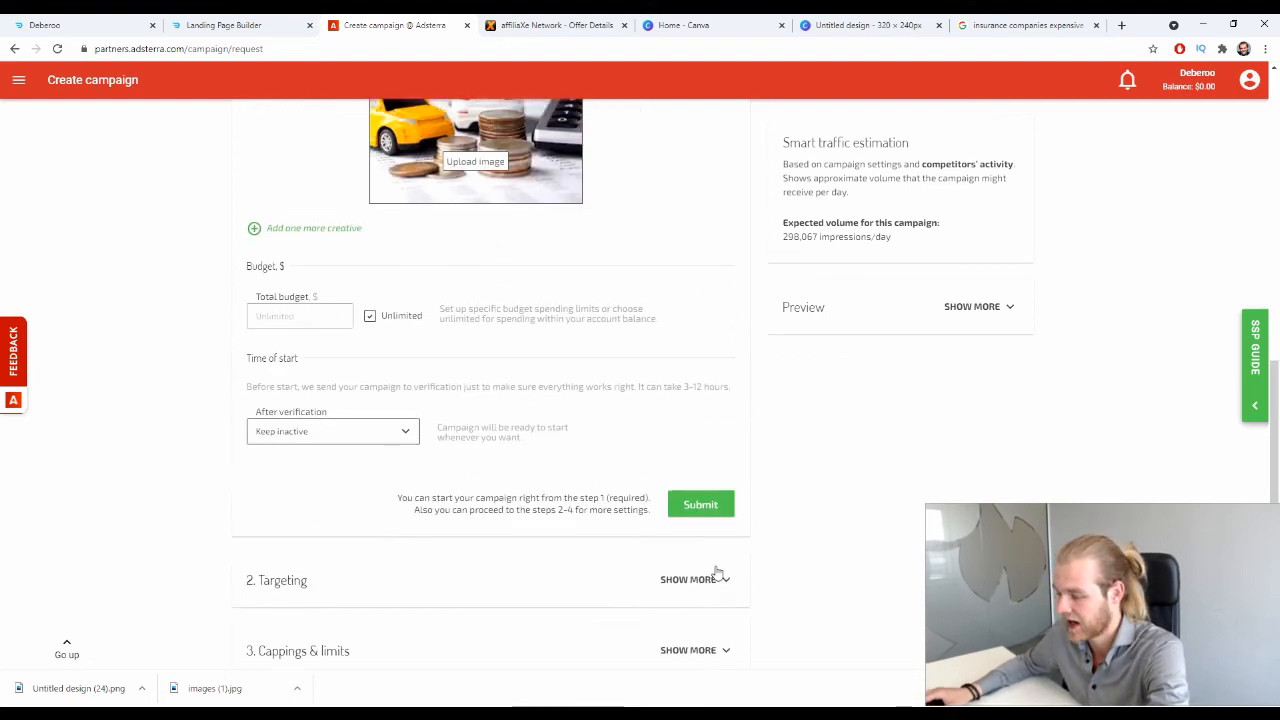
click(714, 508)
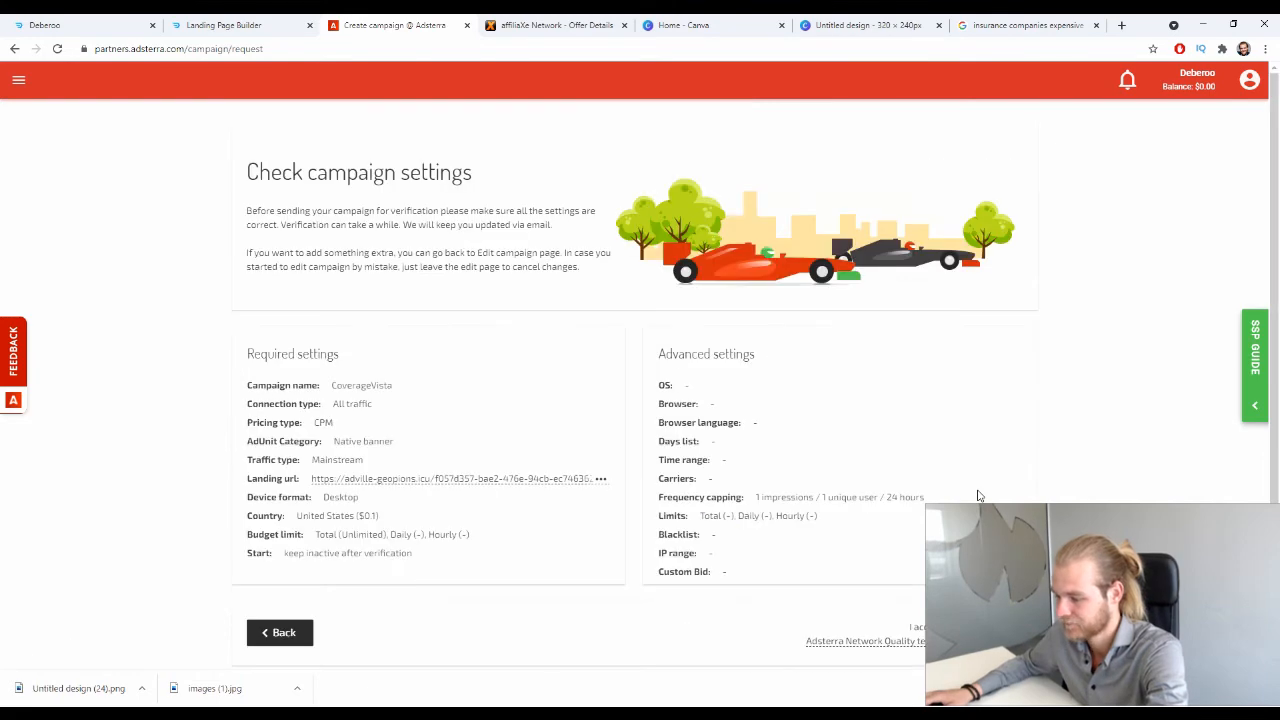
scroll(903, 342, down, 1)
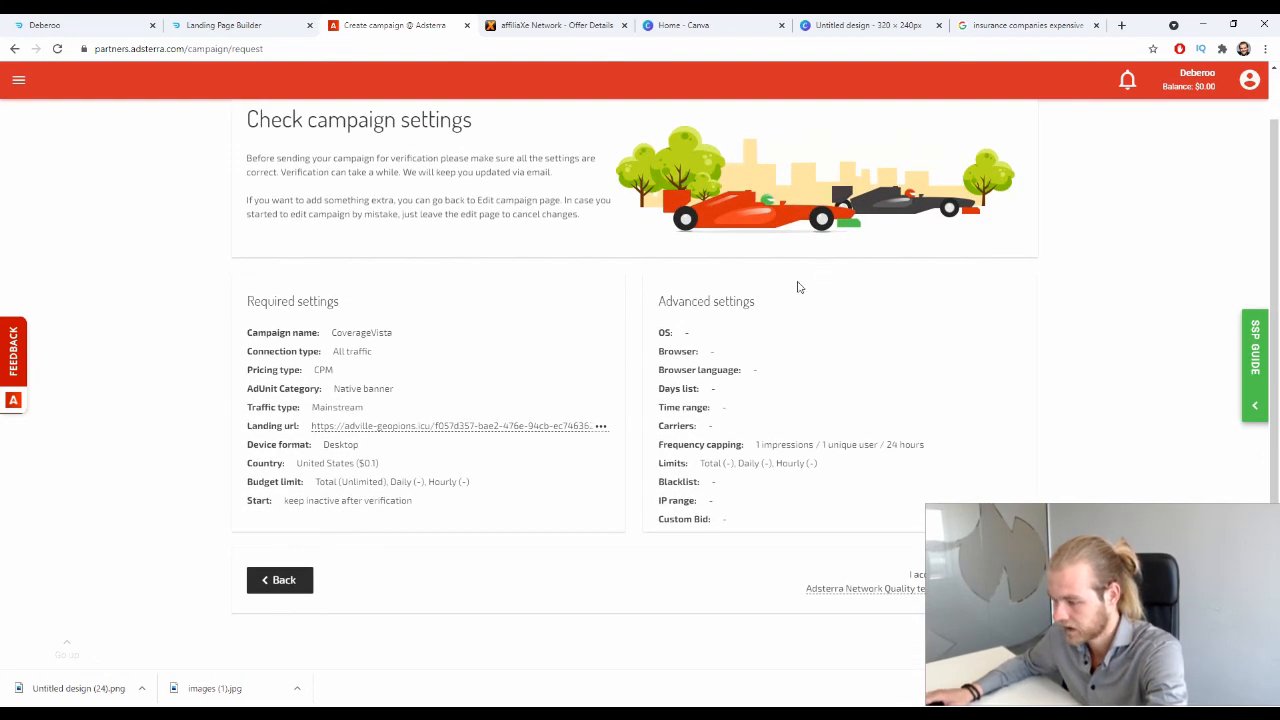
click(300, 580)
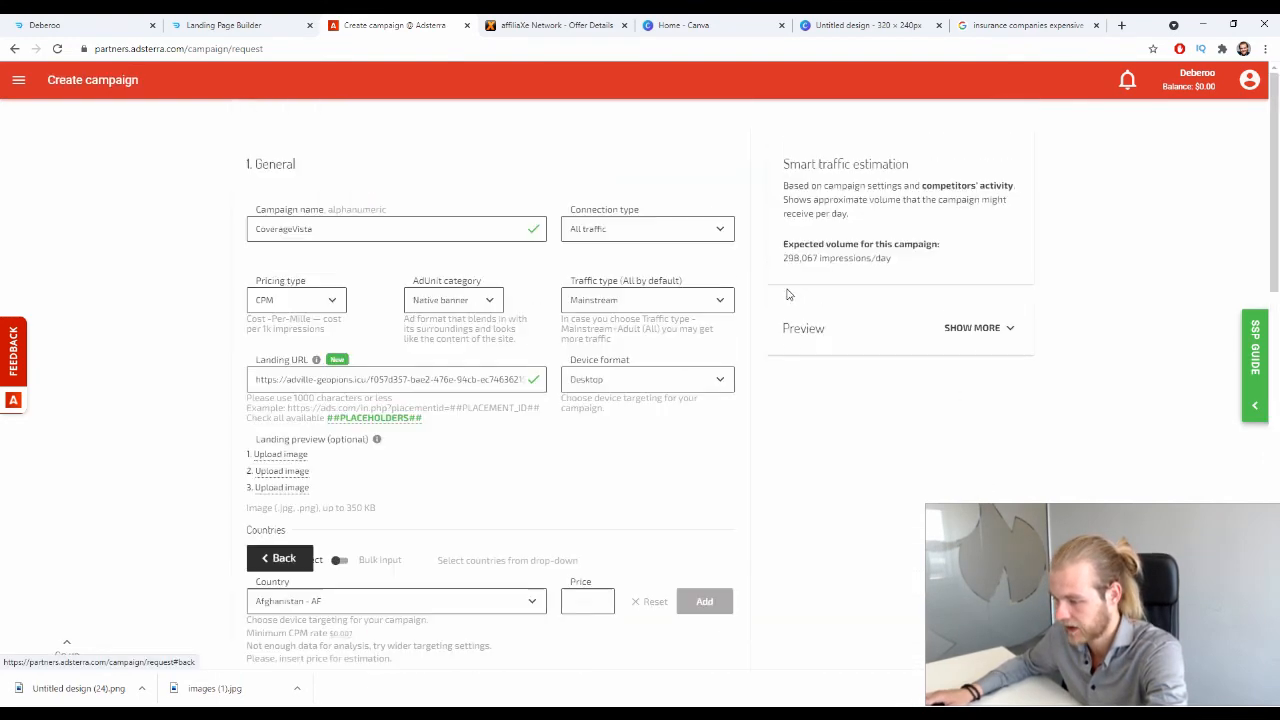
Step: Expand the Targeting section and look through the options of the operating system targeting
scroll(754, 317, down, 10)
click(700, 366)
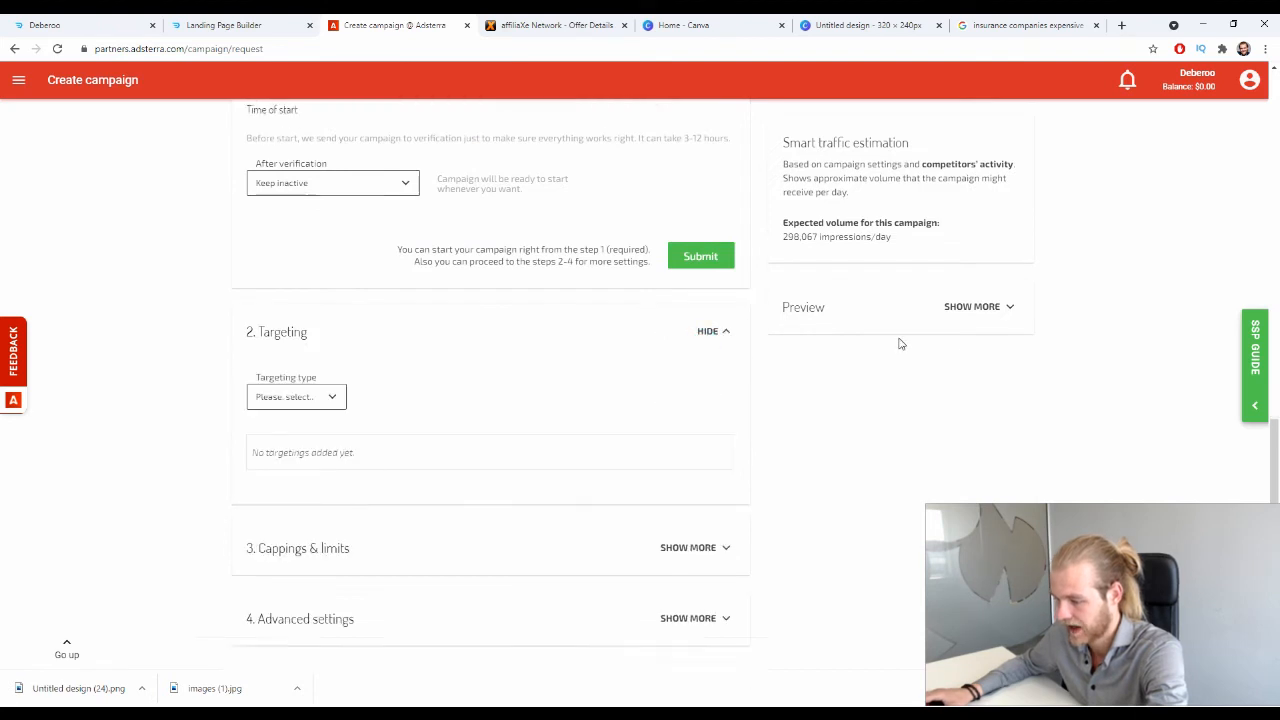
scroll(600, 310, down, 3)
click(300, 284)
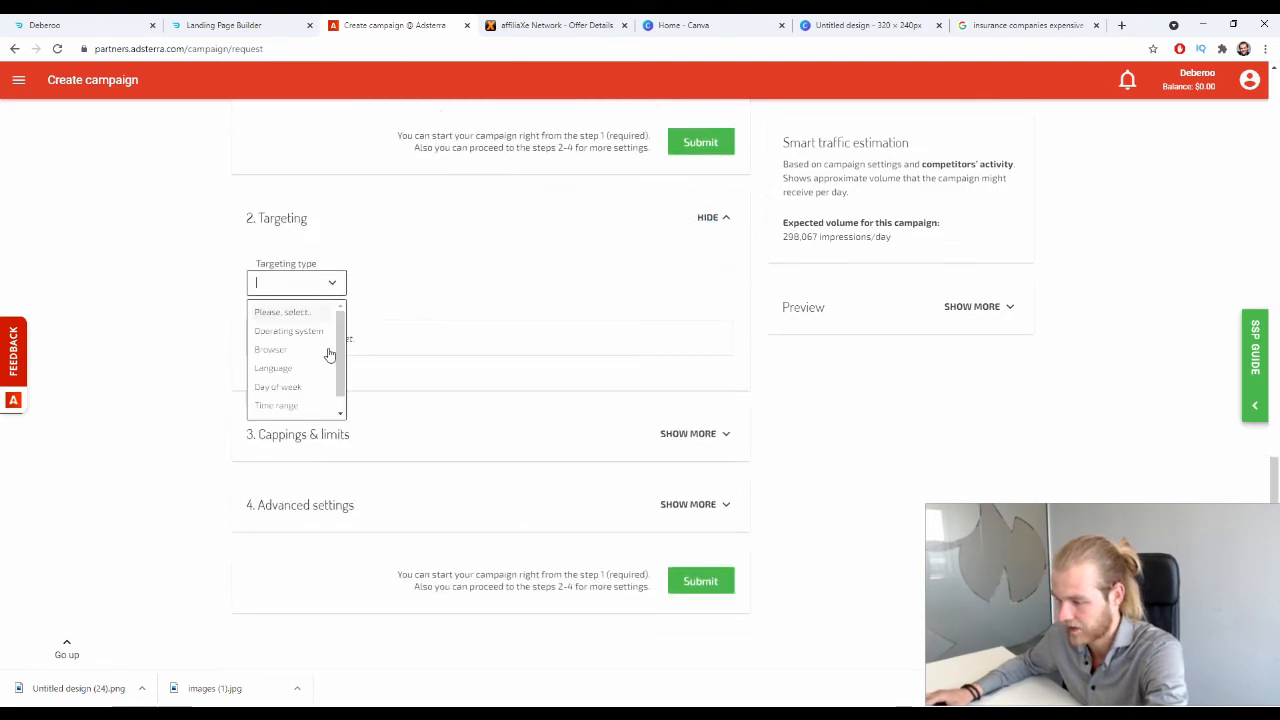
click(330, 333)
click(322, 328)
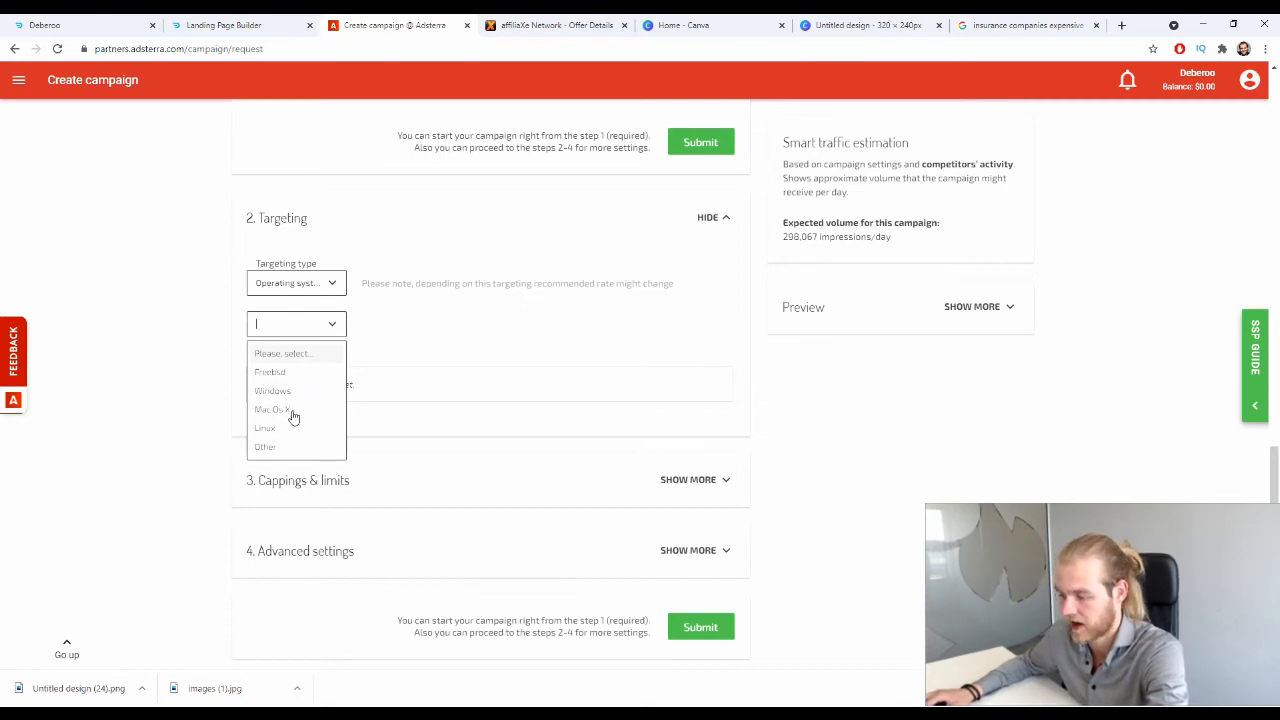
click(503, 314)
Step: Add a language targeting to the campaign that includes English
click(334, 283)
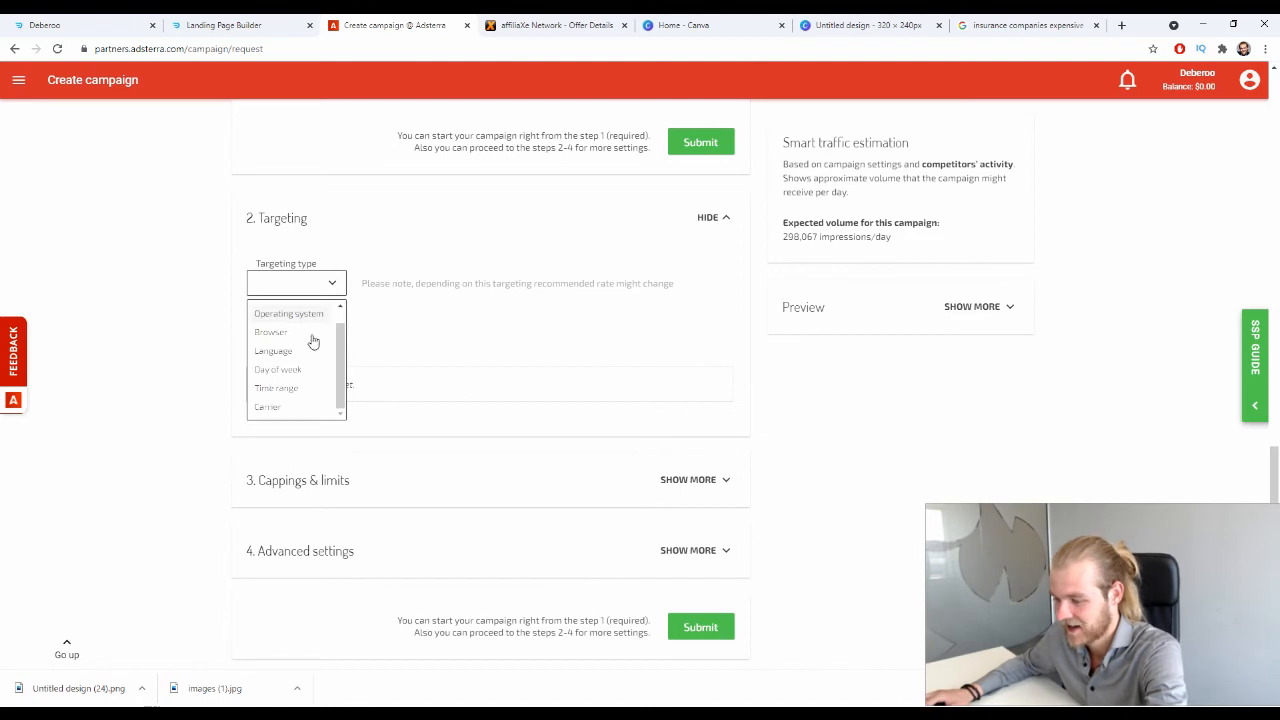
scroll(309, 355, down, 1)
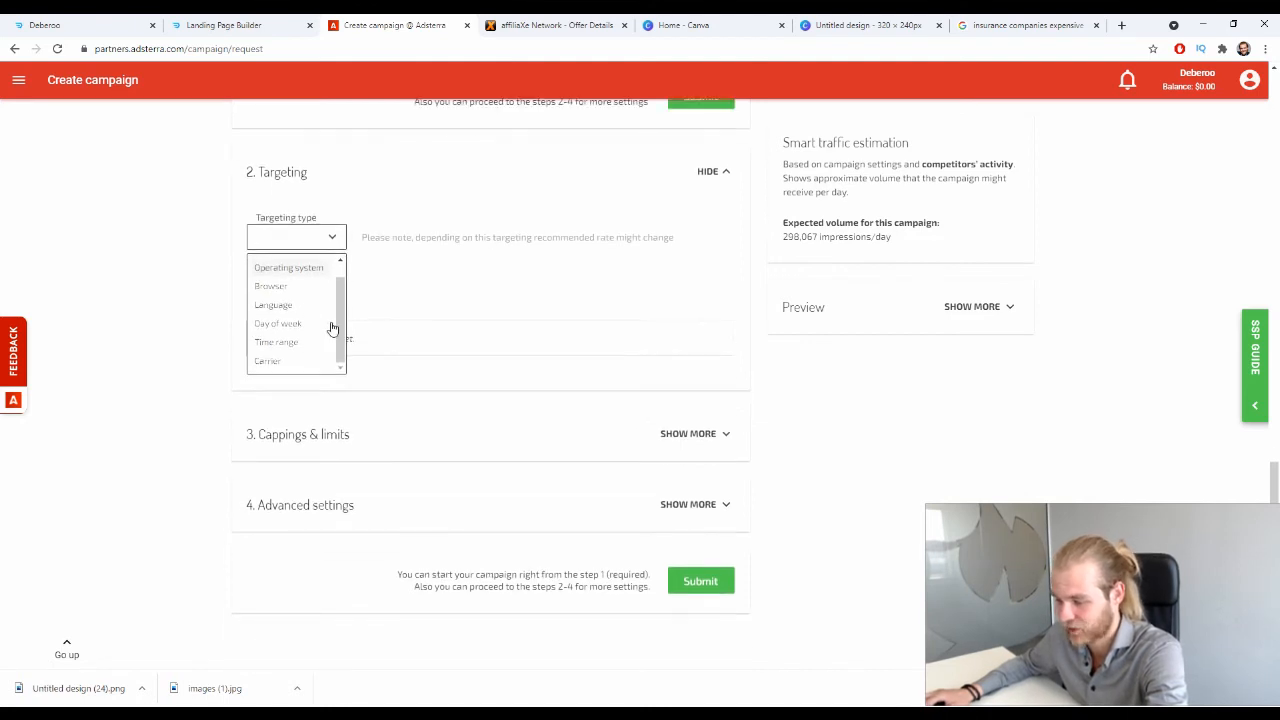
drag(342, 328, 337, 378)
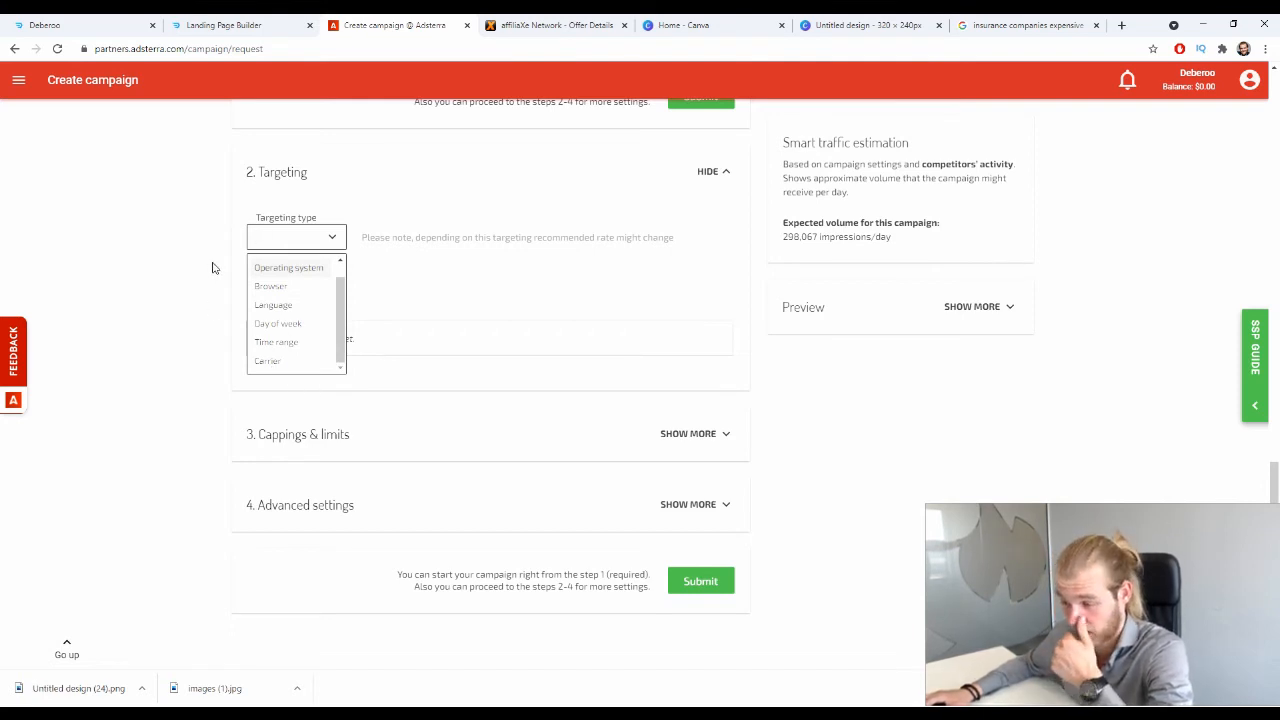
click(298, 308)
scroll(312, 323, down, 4)
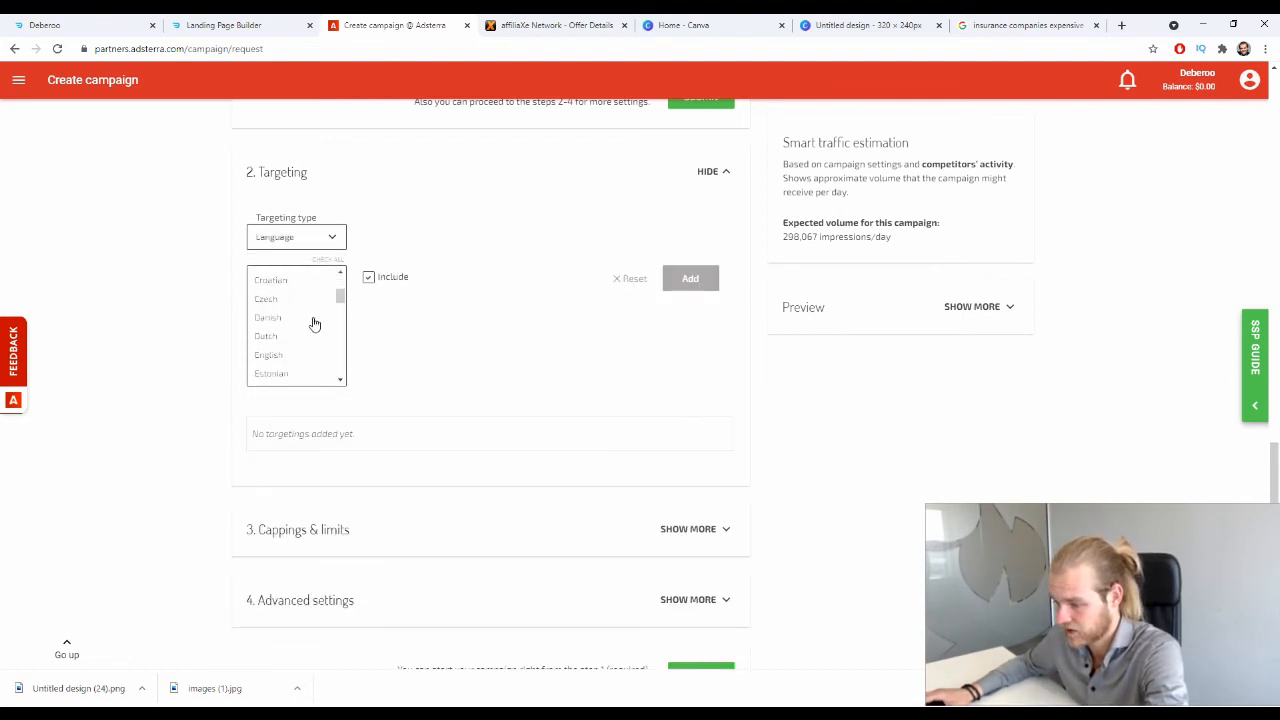
scroll(312, 323, down, 3)
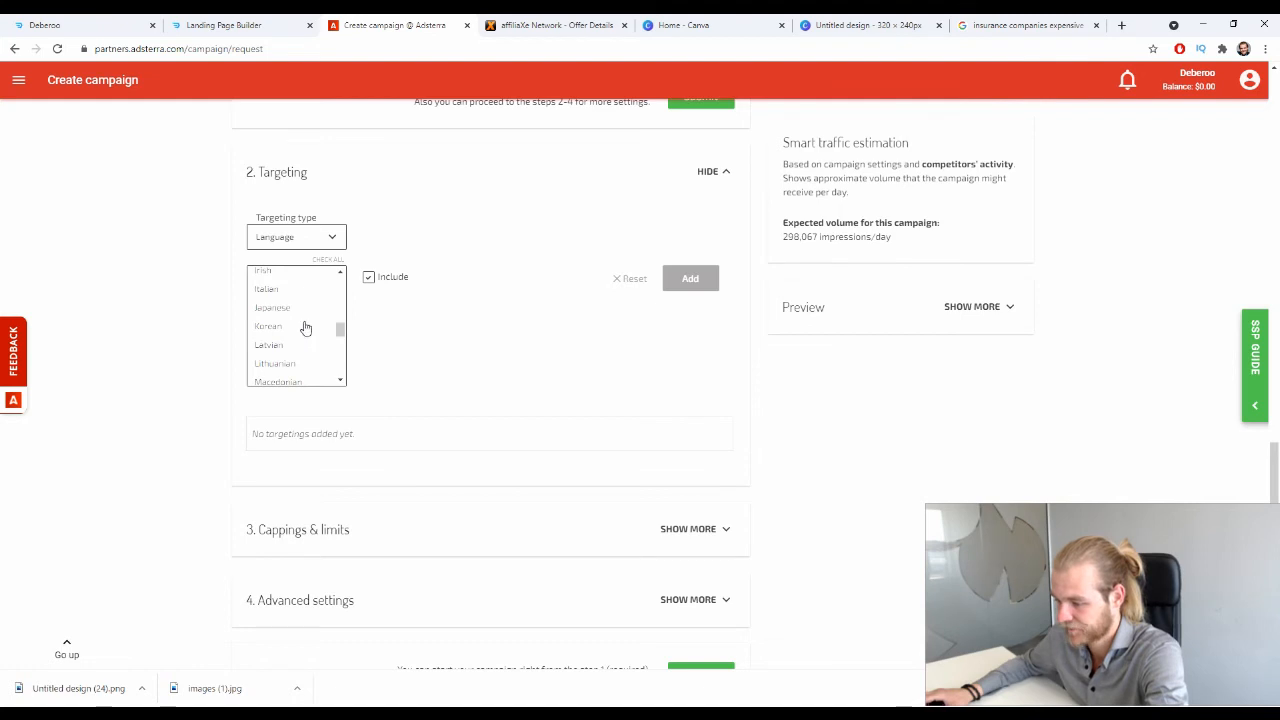
scroll(306, 329, up, 4)
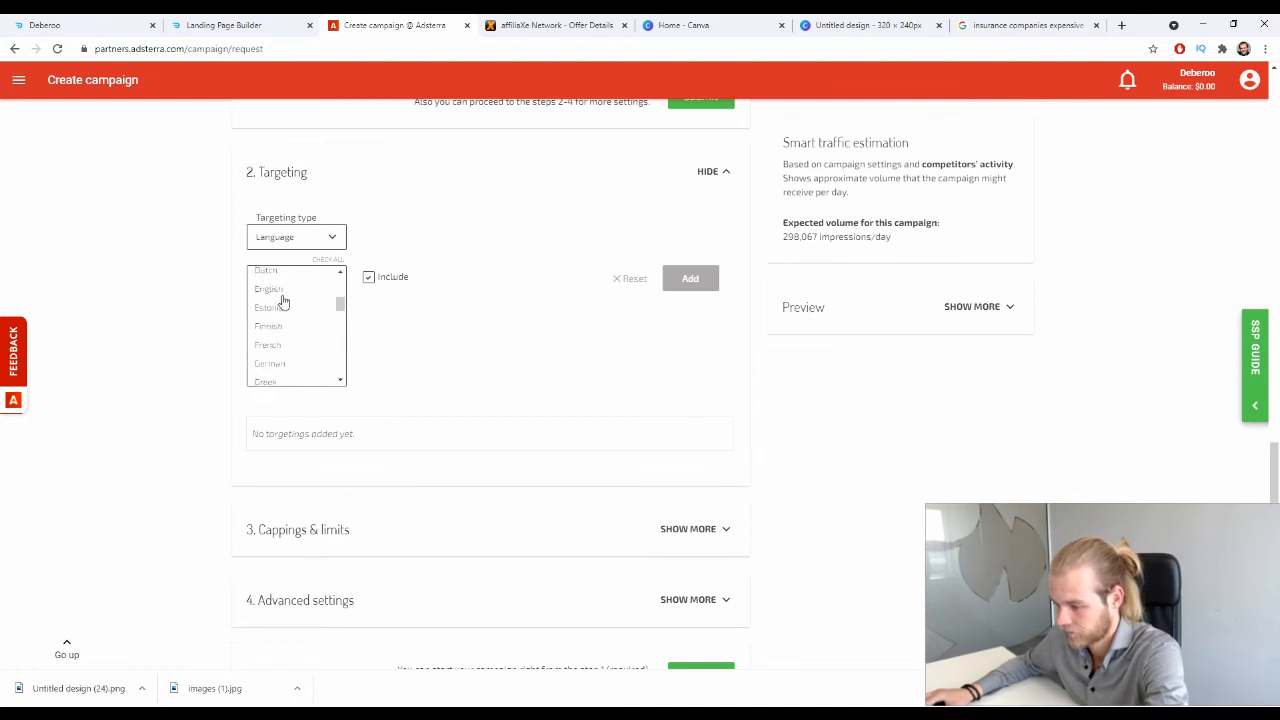
click(280, 332)
click(684, 284)
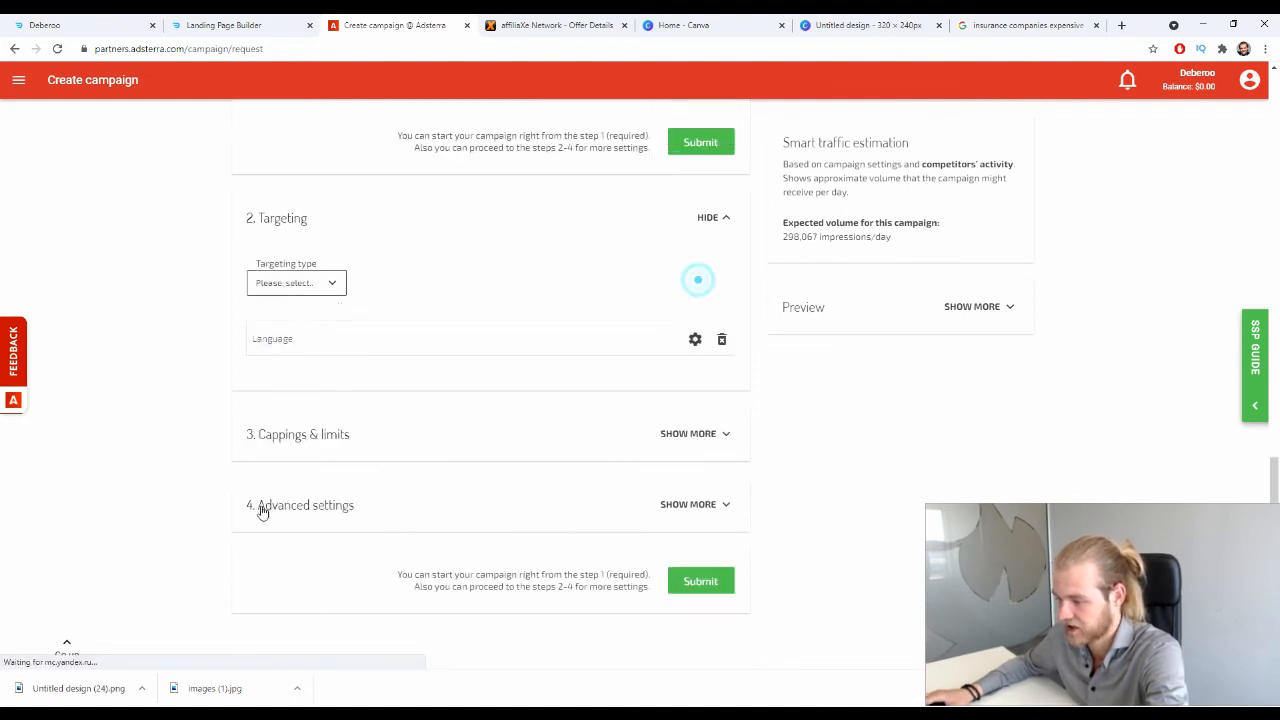
Step: Look through the remaining targeting types without choosing one, and collapse the Targeting section
click(320, 284)
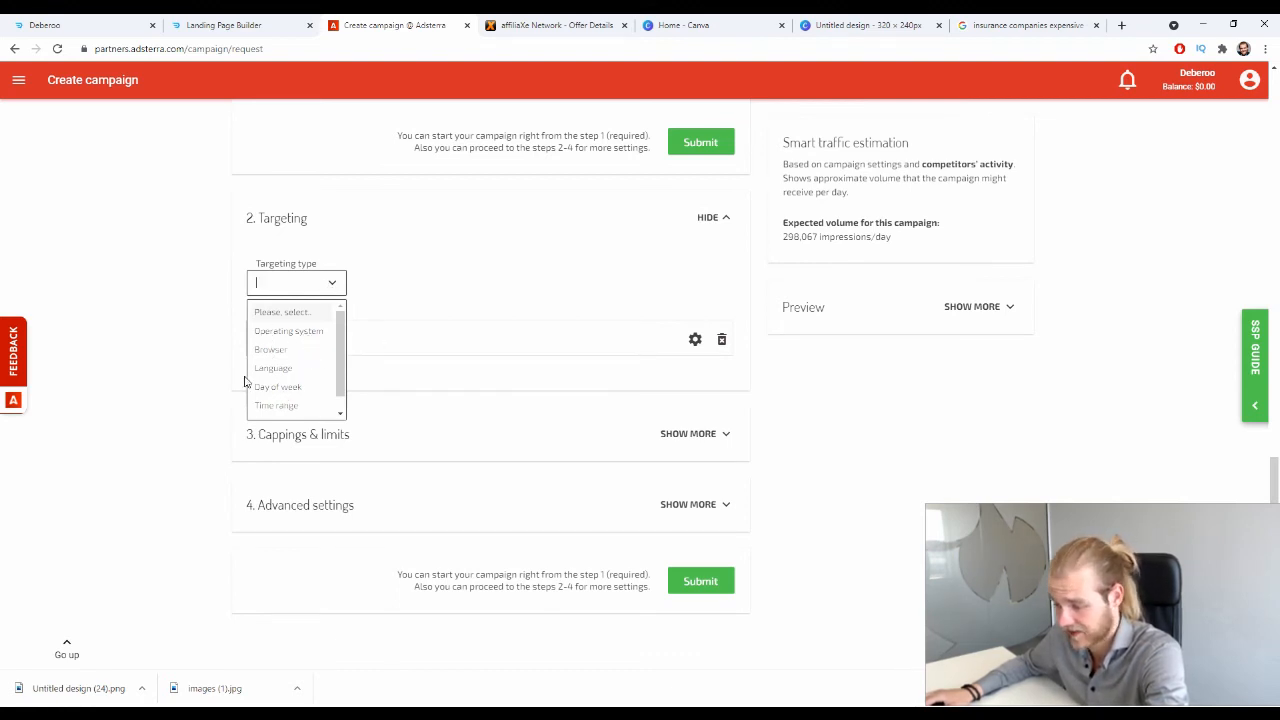
scroll(300, 378, down, 1)
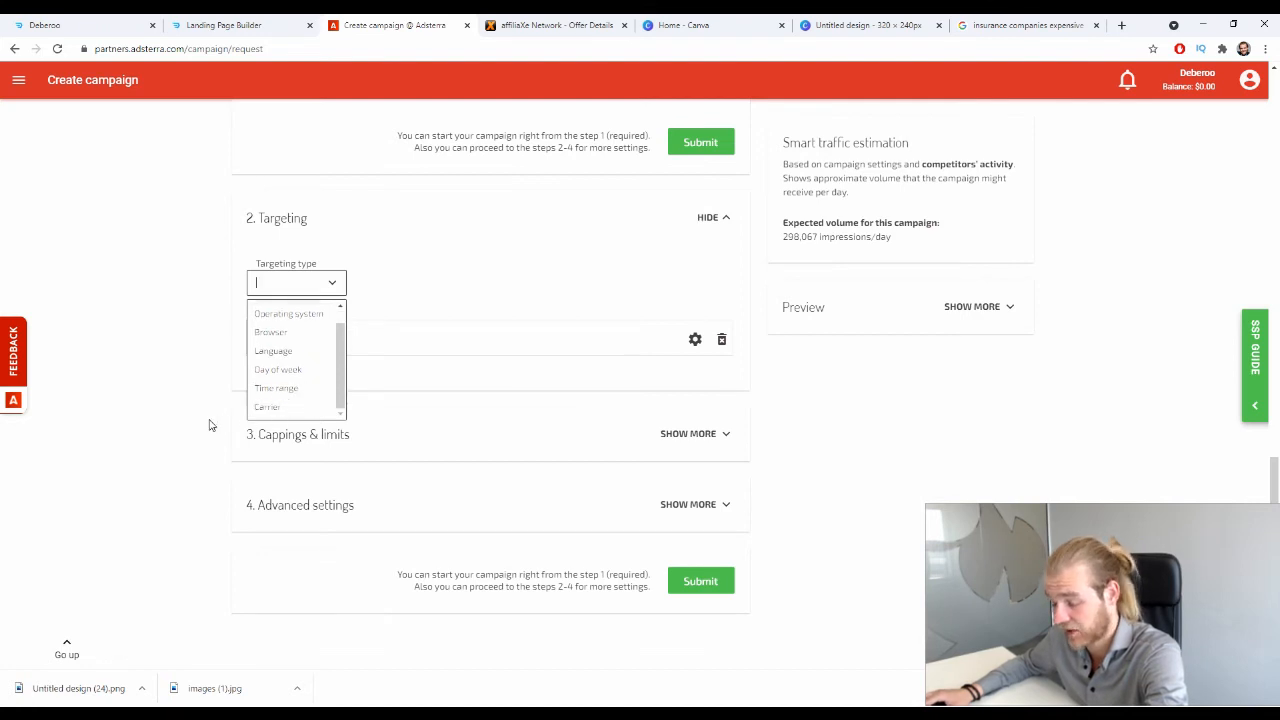
click(133, 400)
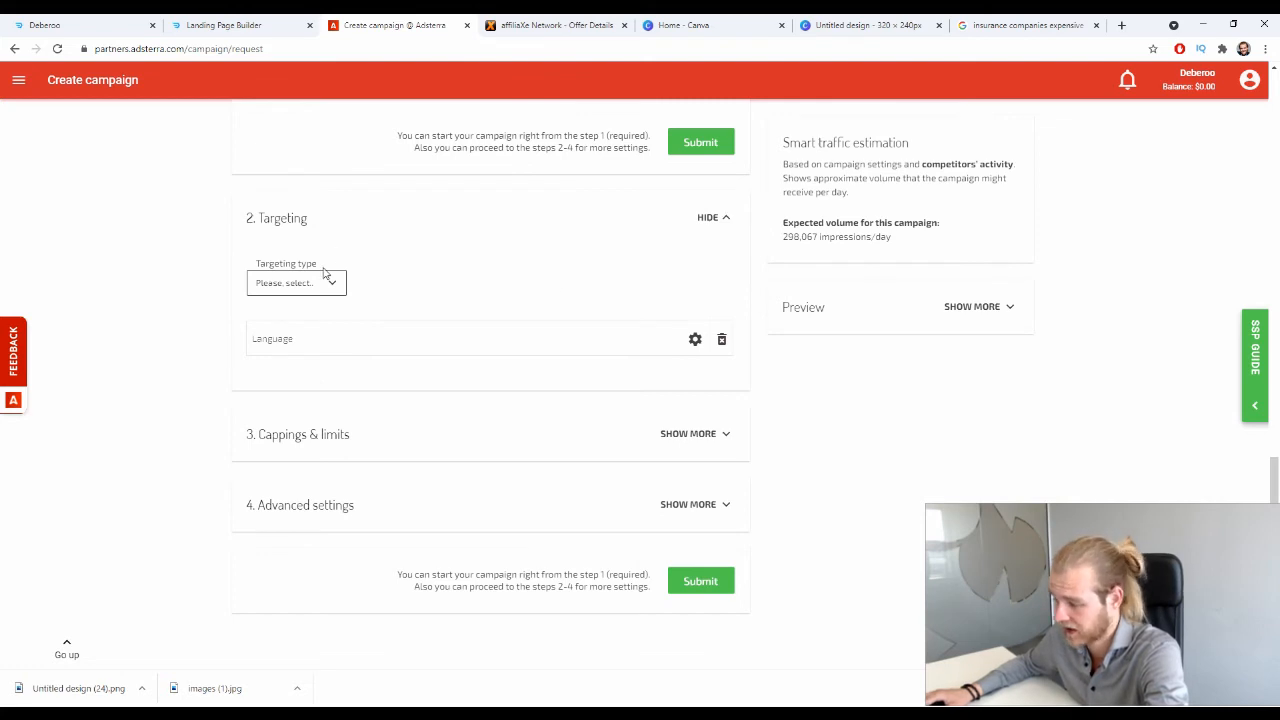
click(711, 222)
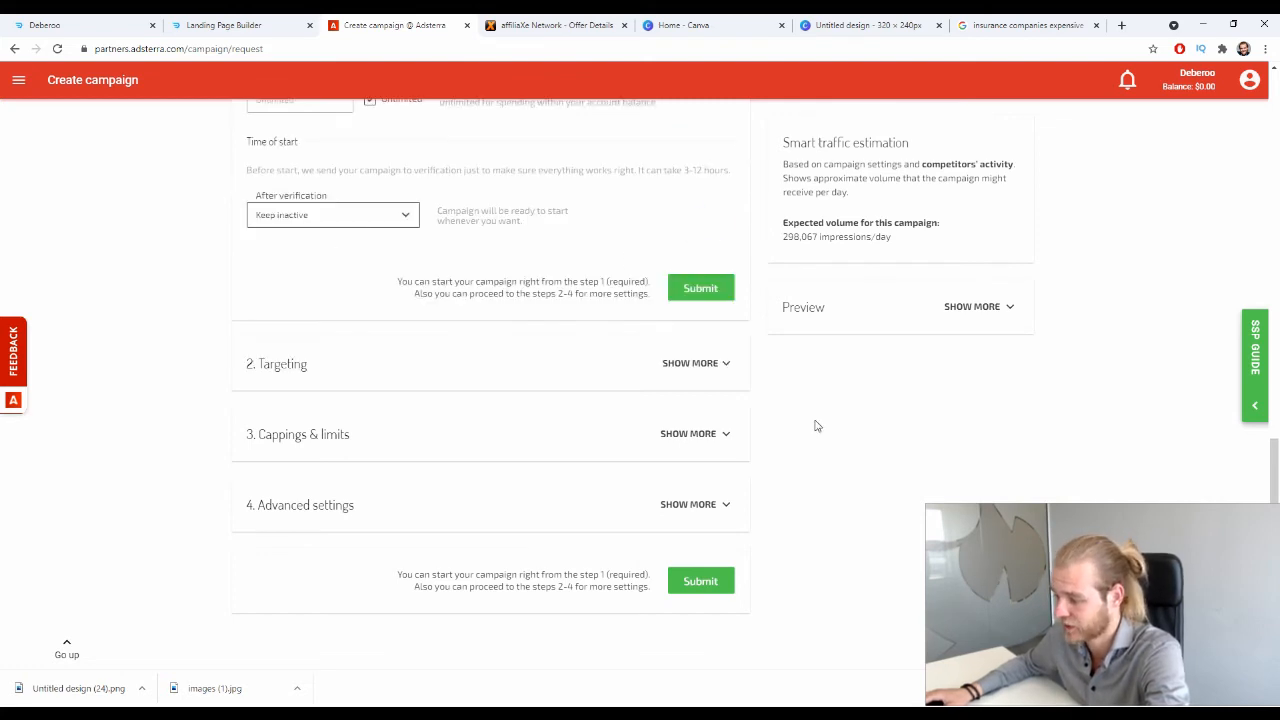
Step: Expand the Cappings & limits section and set the frequency capping to 2 impressions per period
click(711, 432)
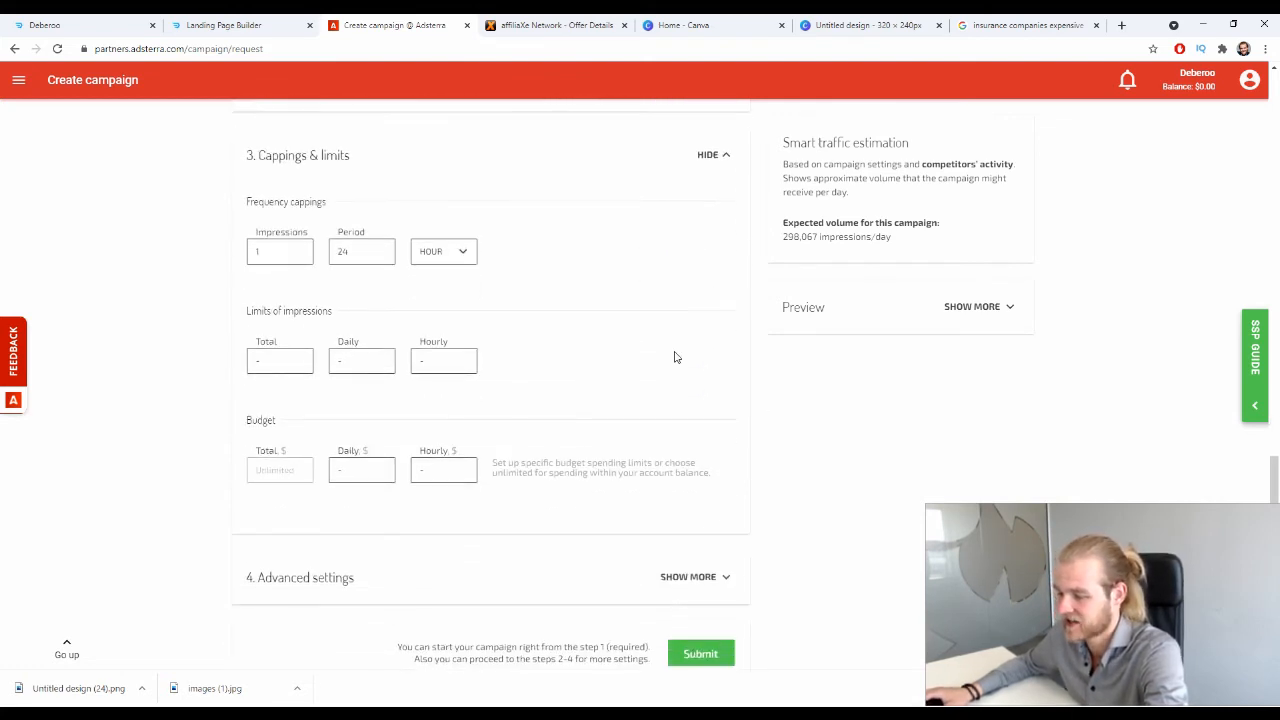
scroll(575, 290, up, 1)
click(288, 313)
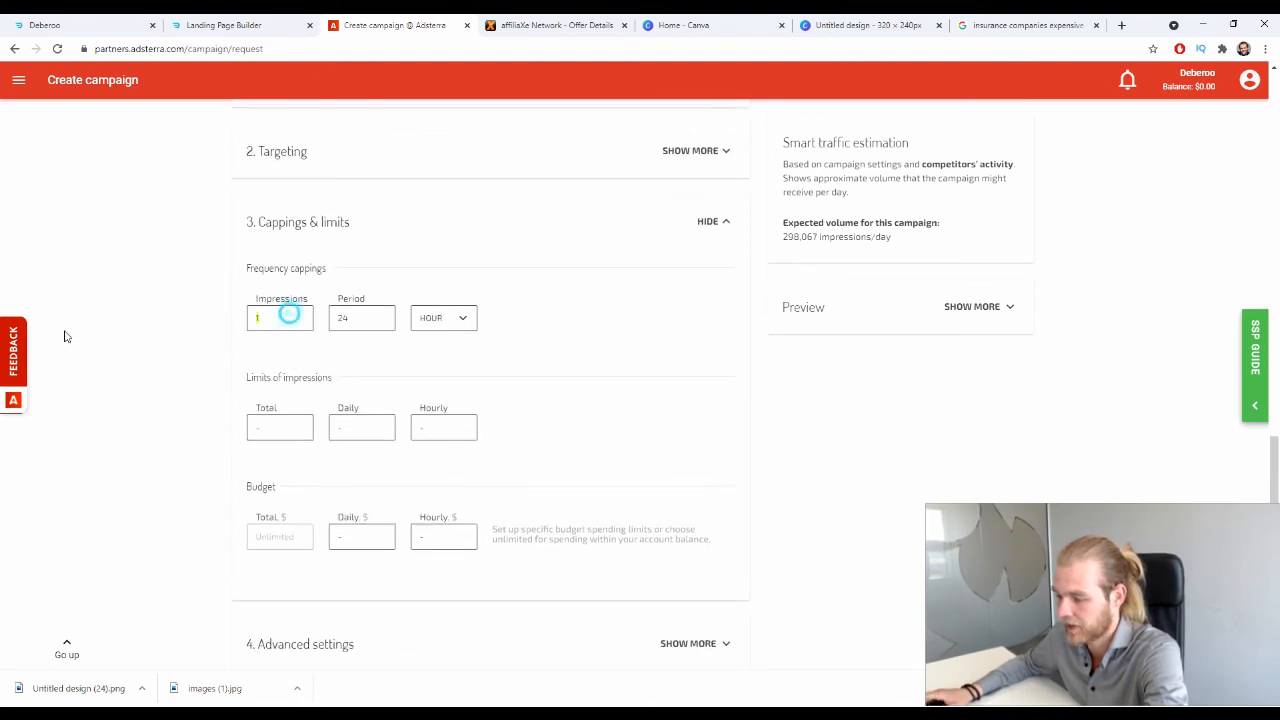
text(2)
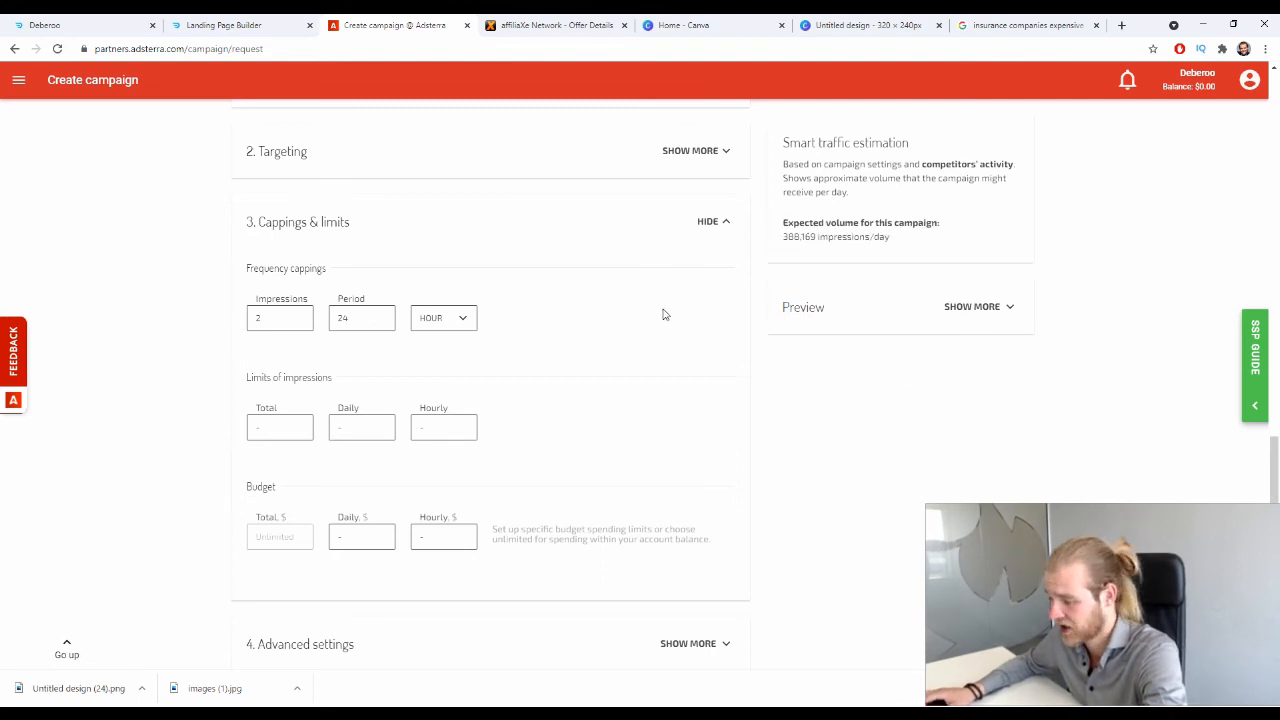
Step: Set the campaign's daily budget limit to $250
scroll(471, 229, down, 1)
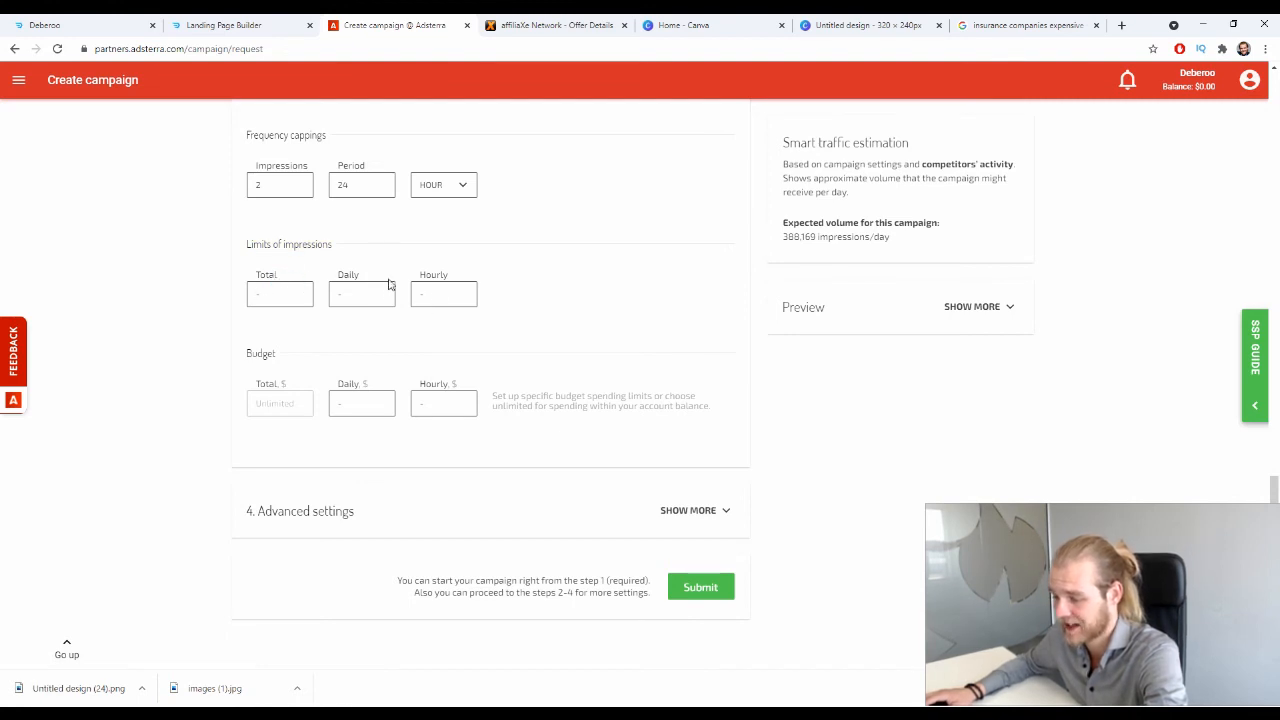
scroll(168, 268, down, 1)
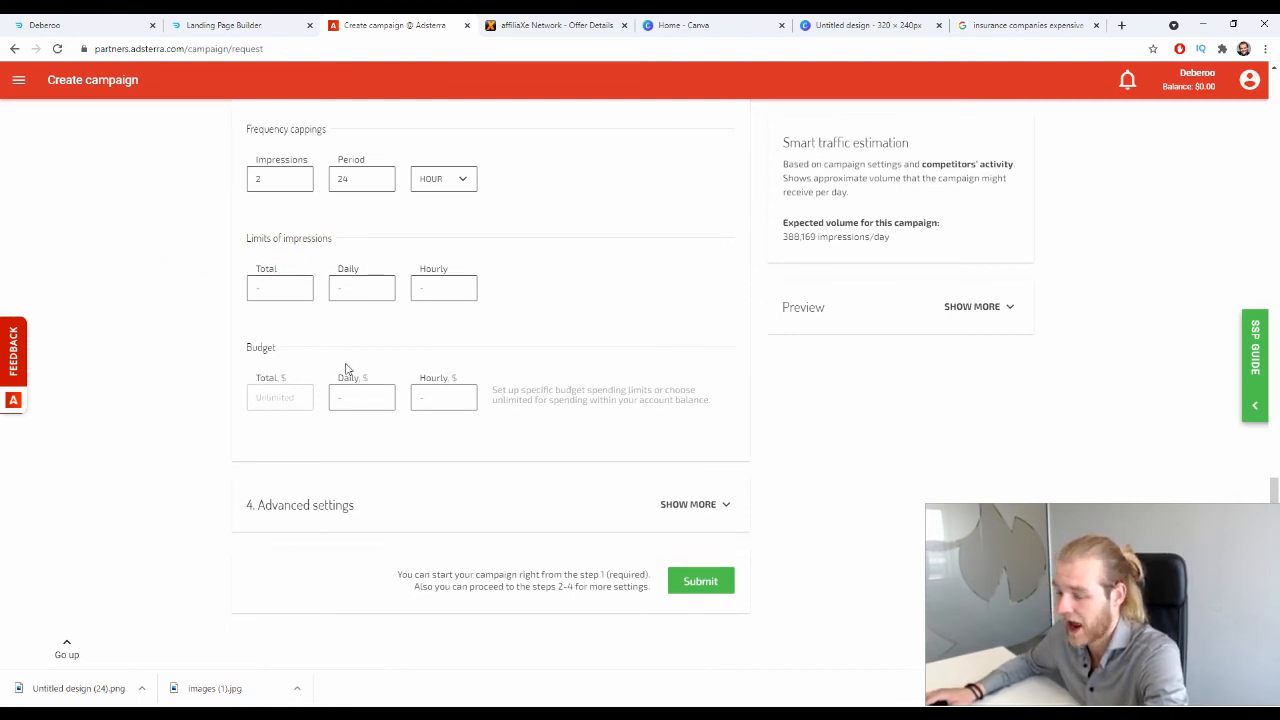
click(362, 401)
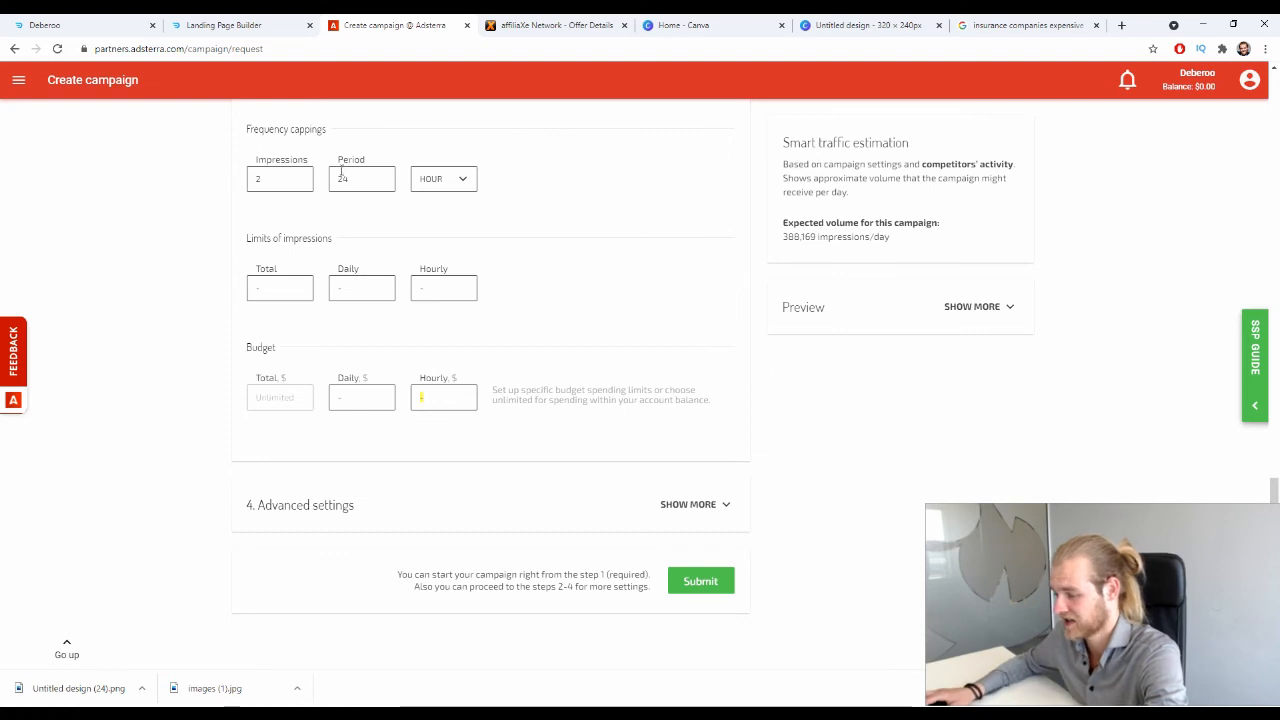
click(380, 396)
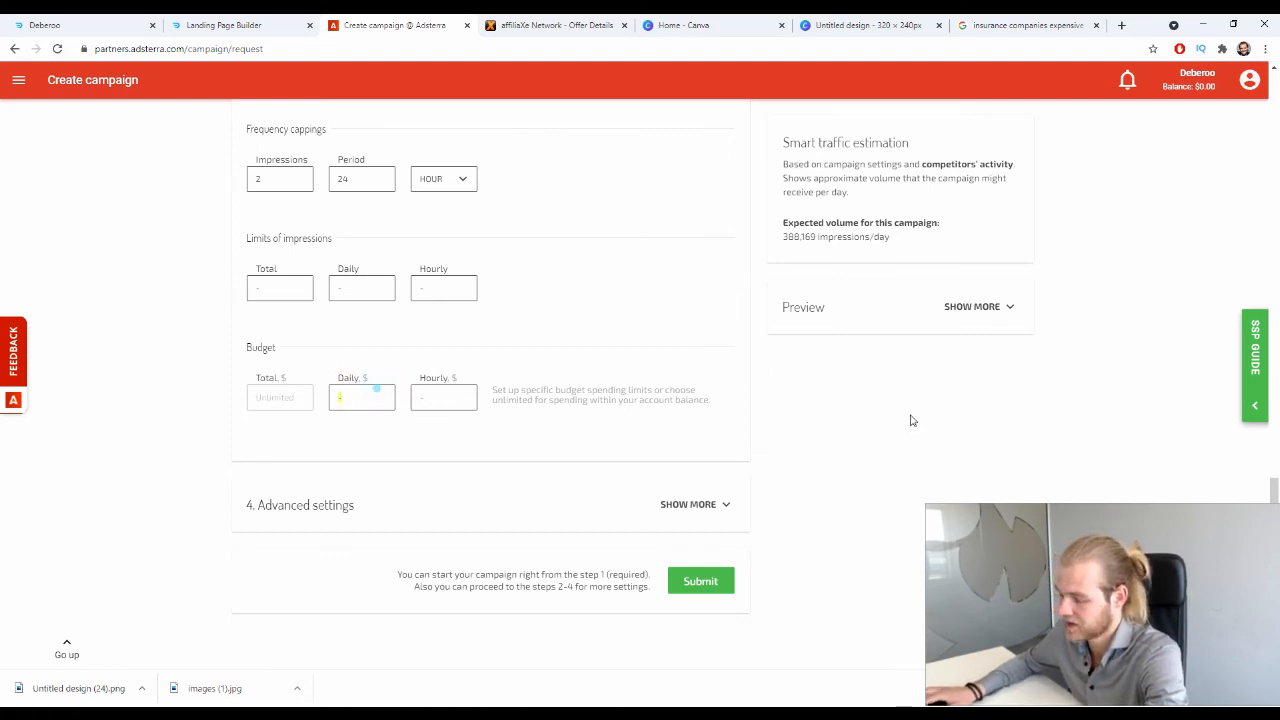
text(250)
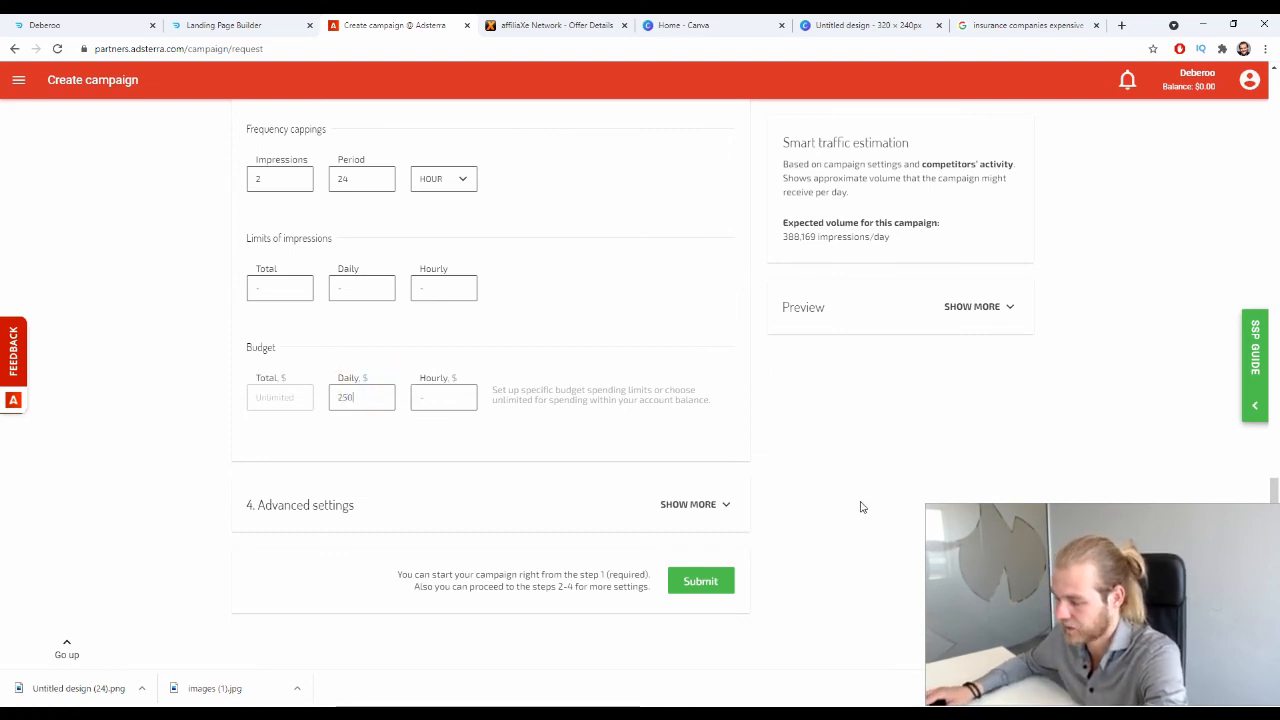
Step: Expand the Advanced settings section, switch the placement list to Whitelist, and set it back to Blacklist
click(715, 505)
scroll(892, 440, down, 3)
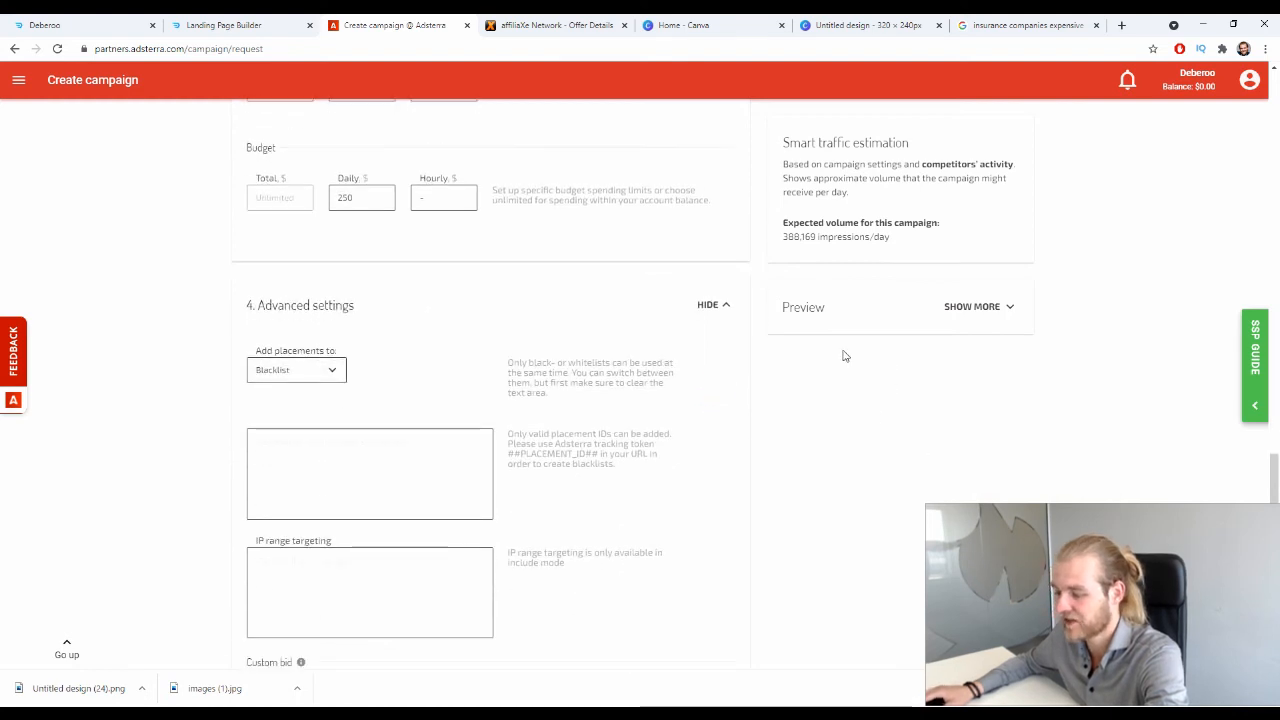
scroll(843, 356, down, 1)
click(300, 304)
click(268, 350)
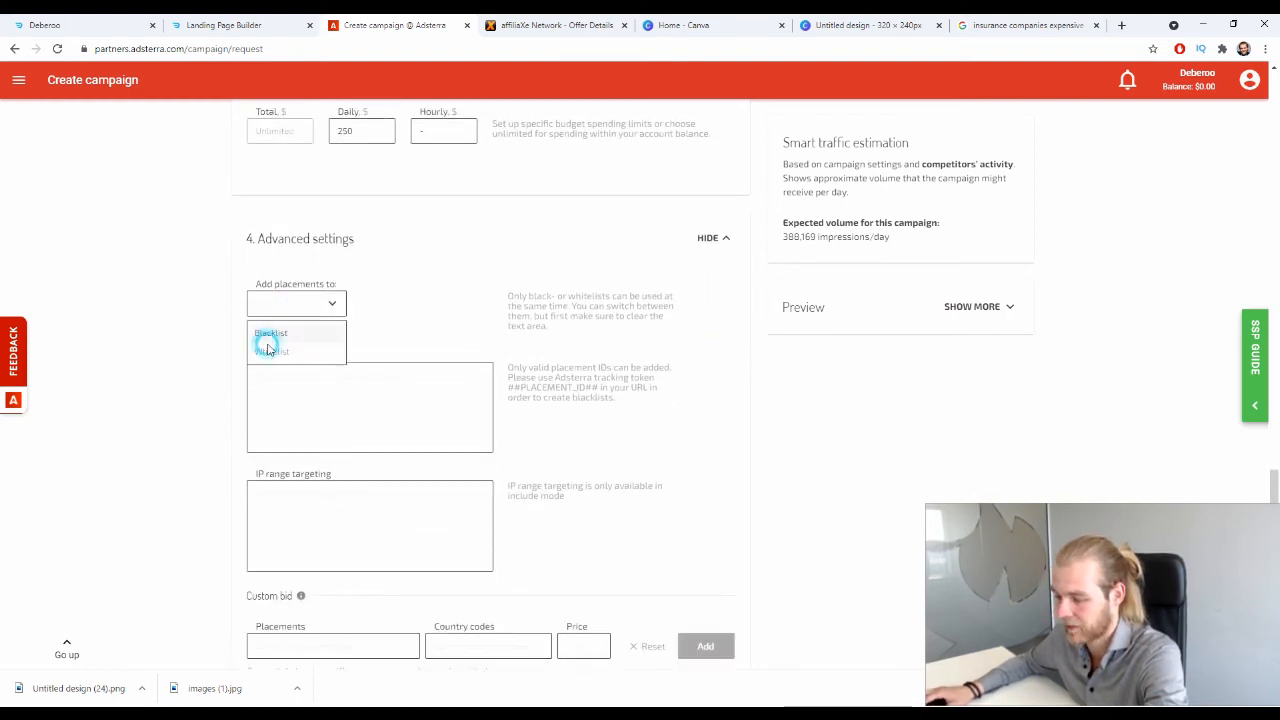
click(330, 312)
click(305, 333)
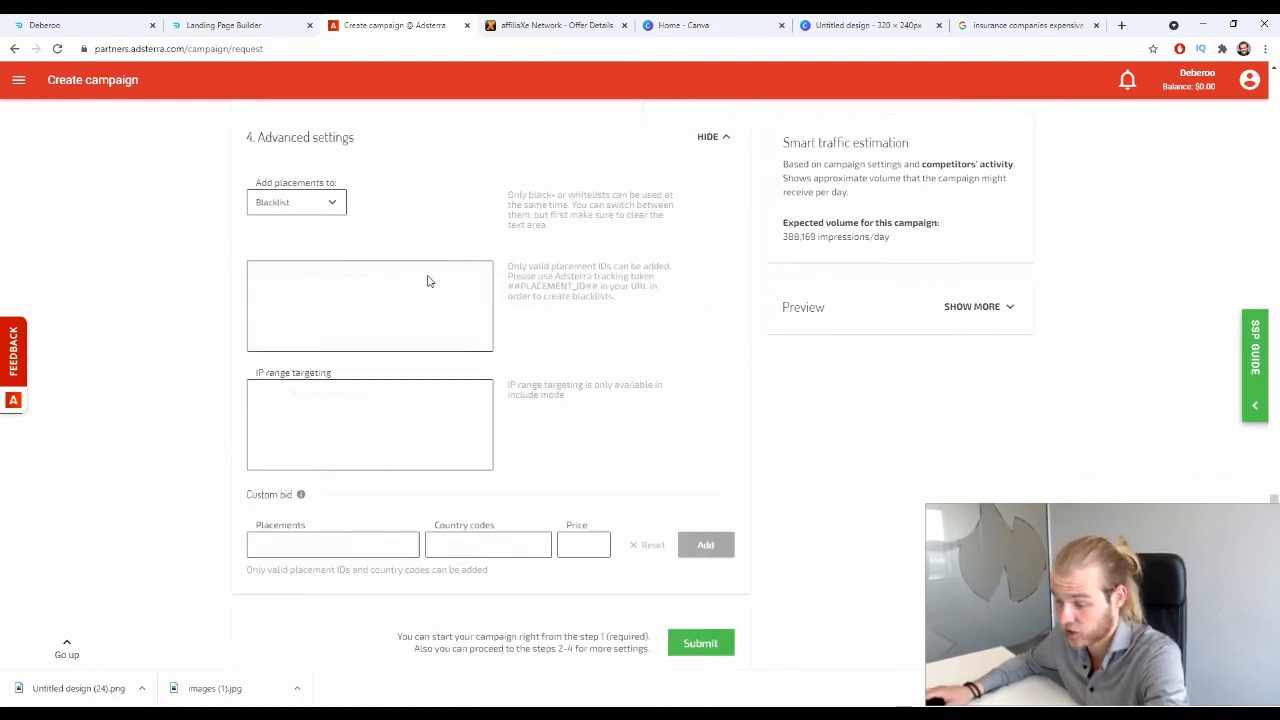
Step: Look through the placement list, IP range targeting and custom bid fields in the Advanced settings without filling them in
scroll(429, 277, down, 2)
click(366, 404)
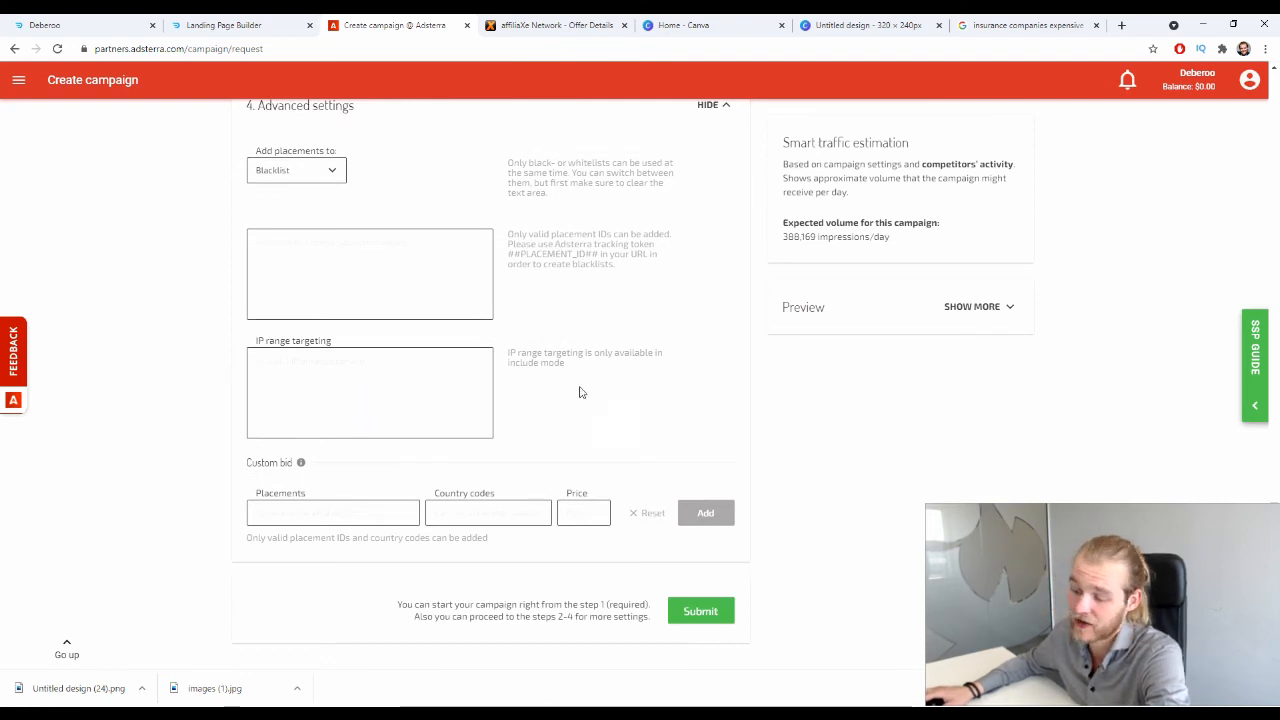
scroll(443, 371, up, 2)
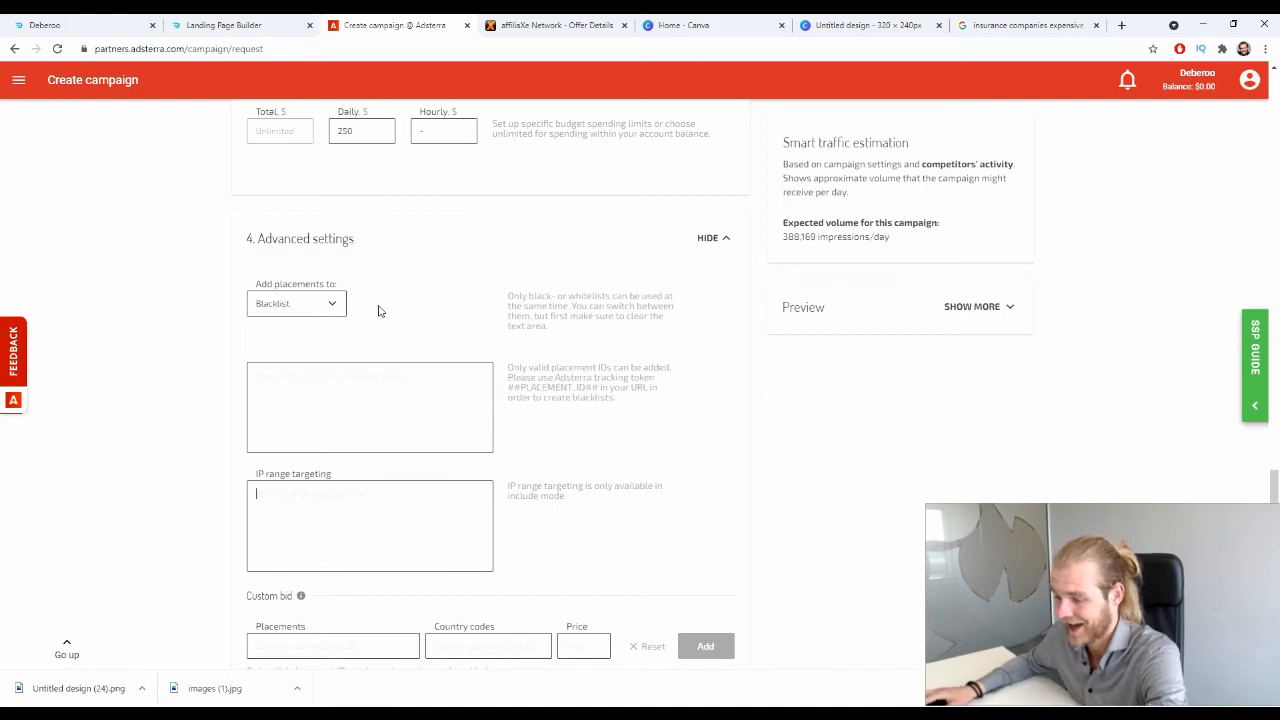
click(401, 414)
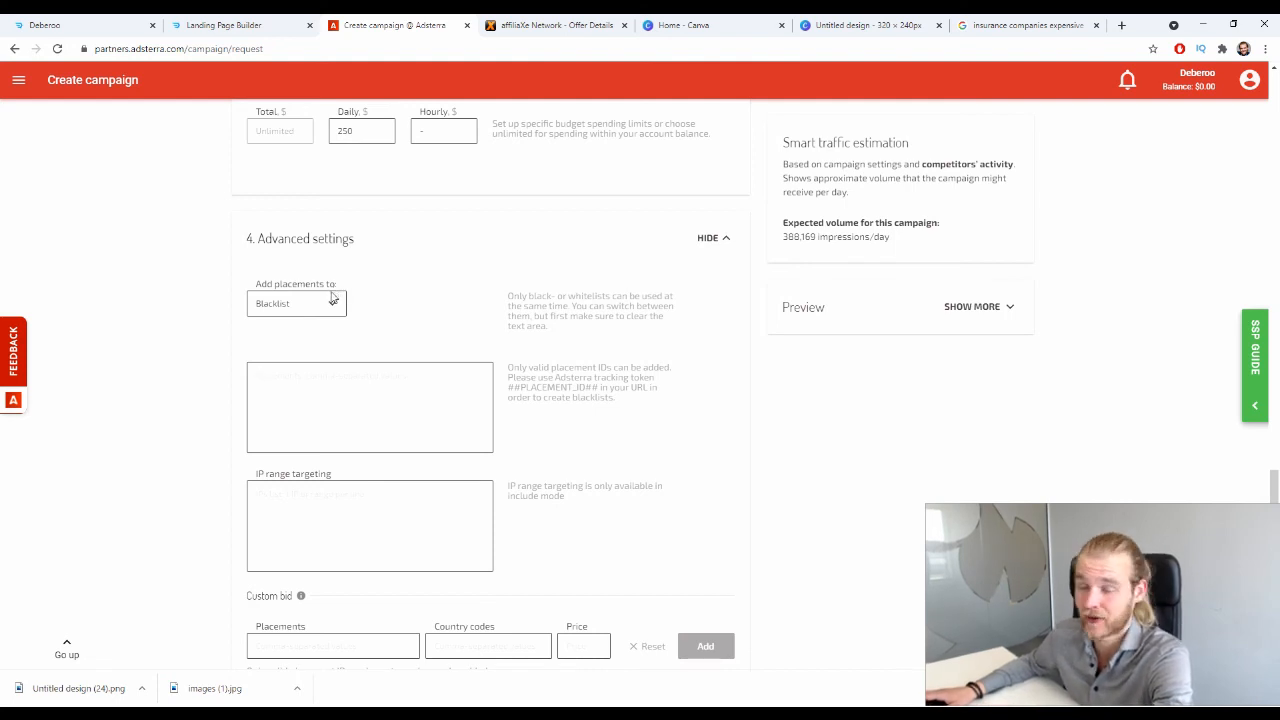
scroll(320, 310, down, 2)
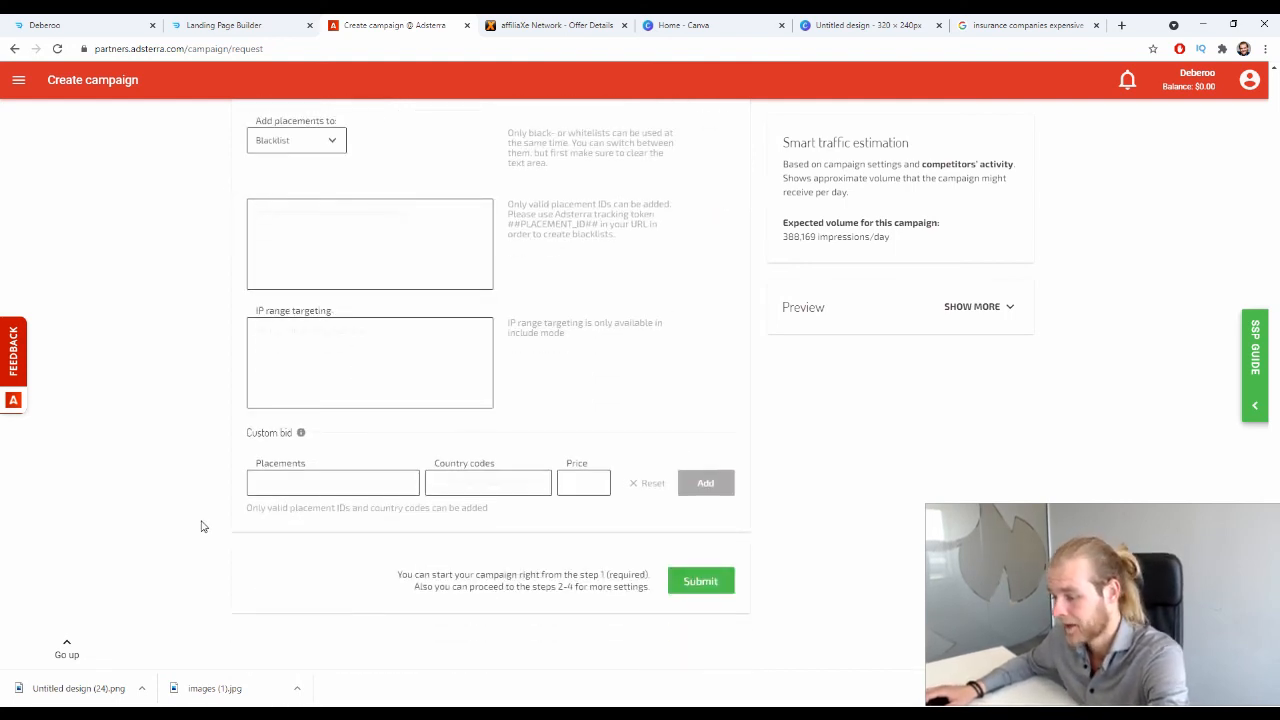
click(356, 484)
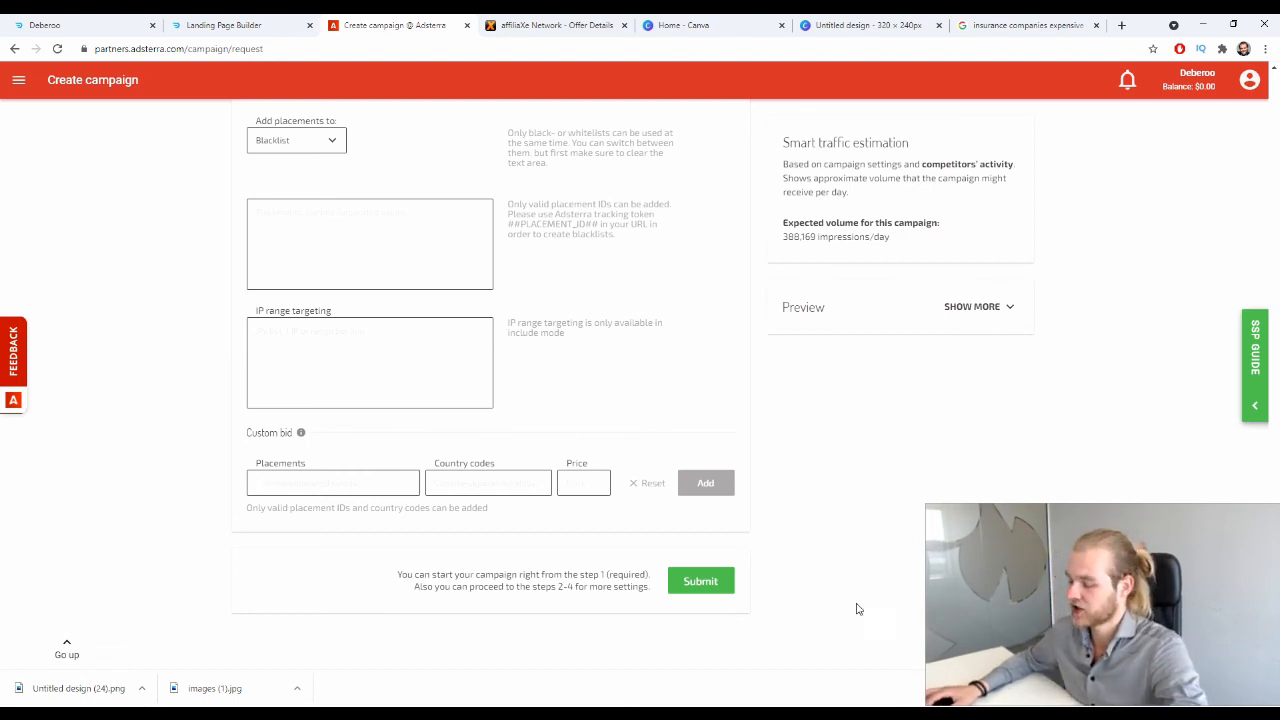
Step: Submit the form, send the checked campaign settings for verification, and dismiss the success message to return to the campaigns list
click(697, 578)
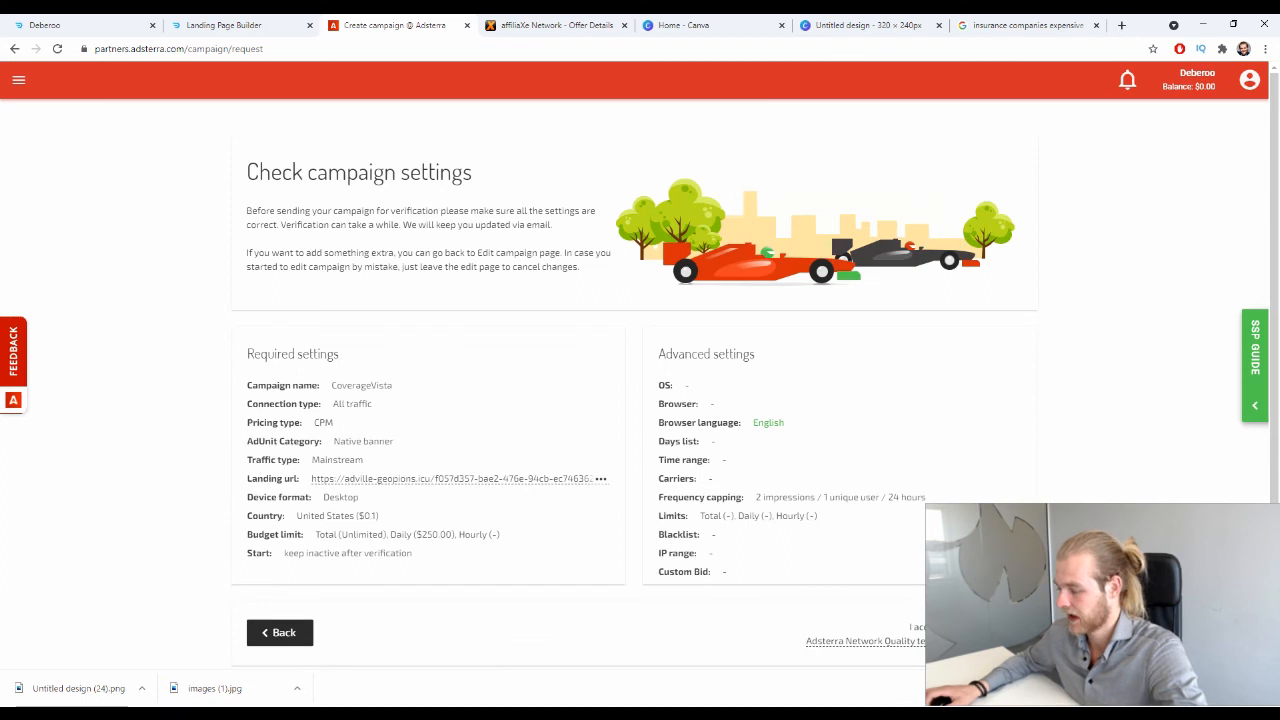
scroll(900, 391, down, 1)
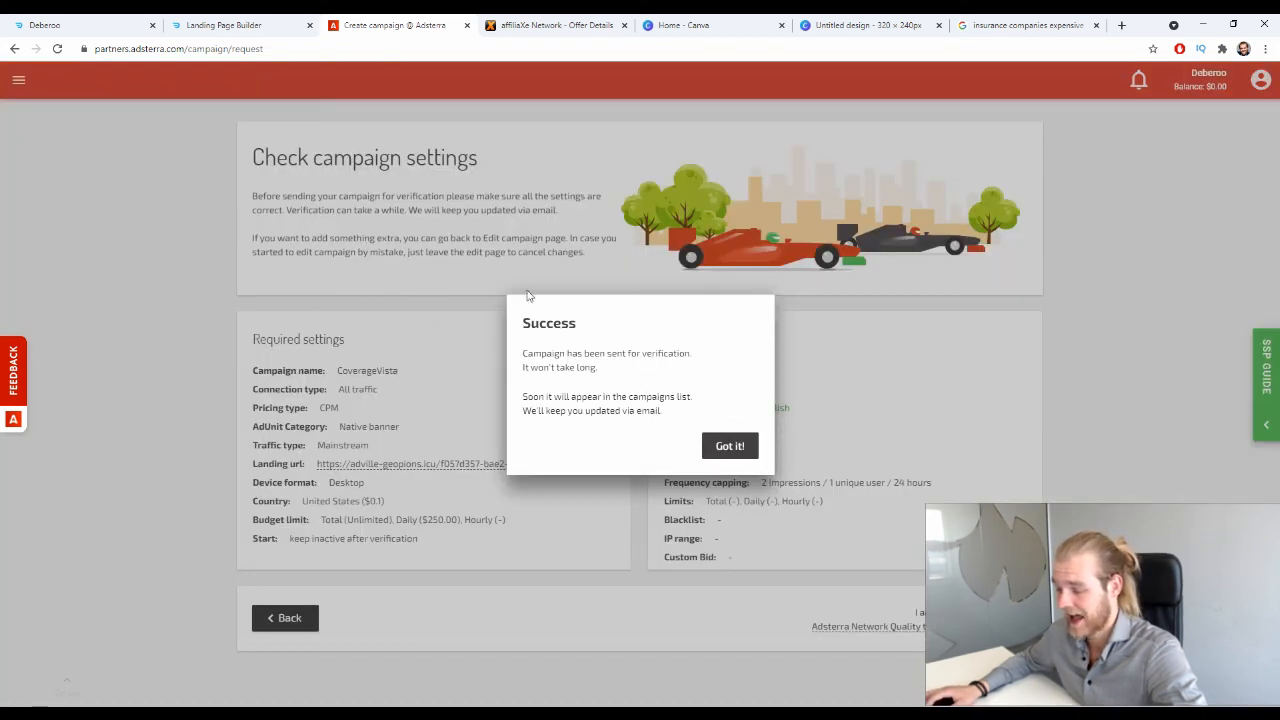
click(712, 450)
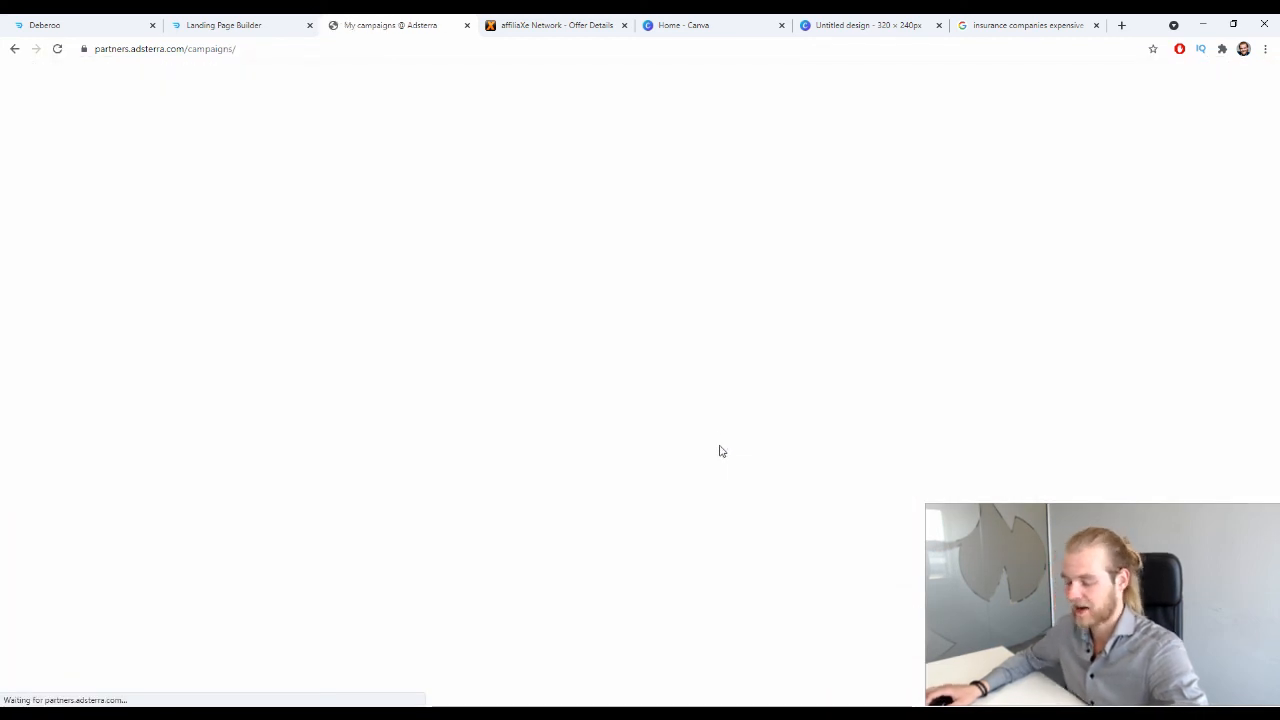